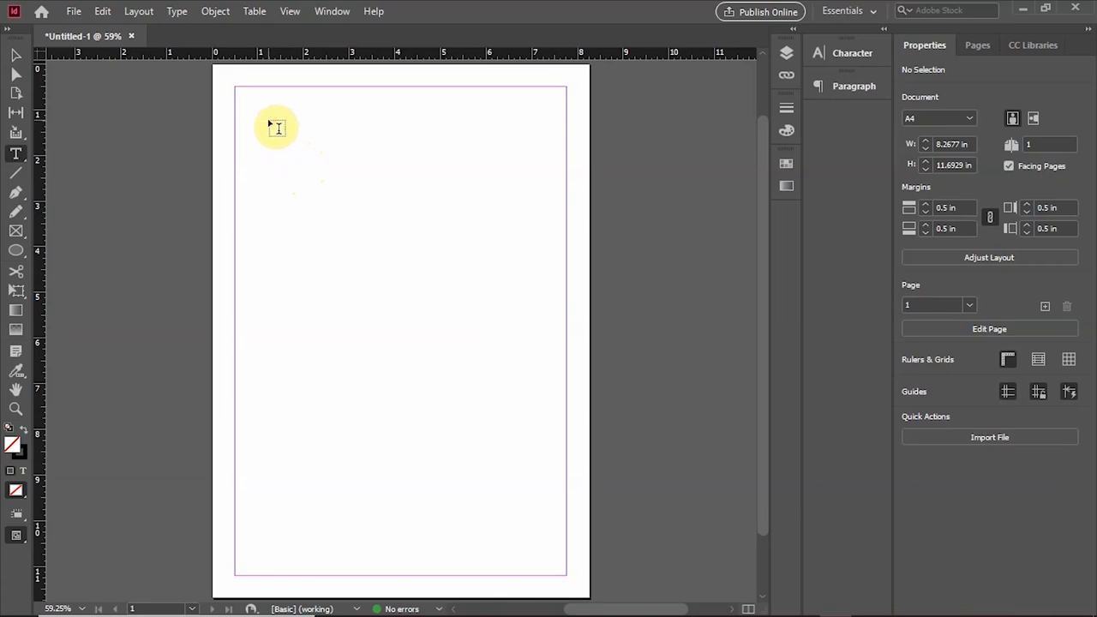
# Draw a text frame near the top of the page, enter "happy" in it, and delete the frame.
pyautogui.click(255, 117)
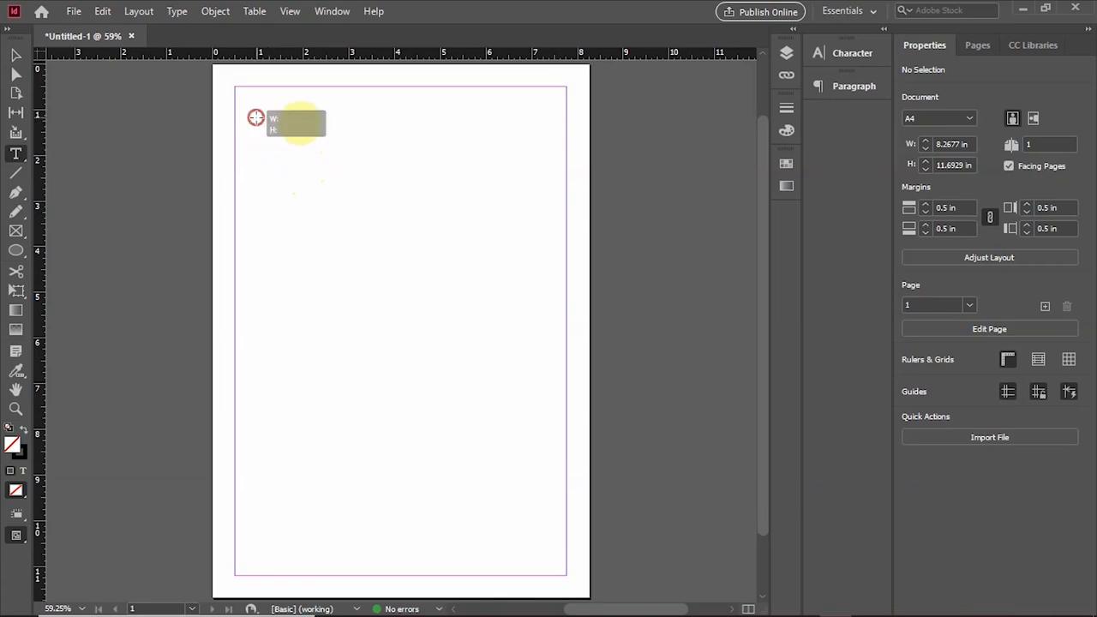
pyautogui.click(264, 118)
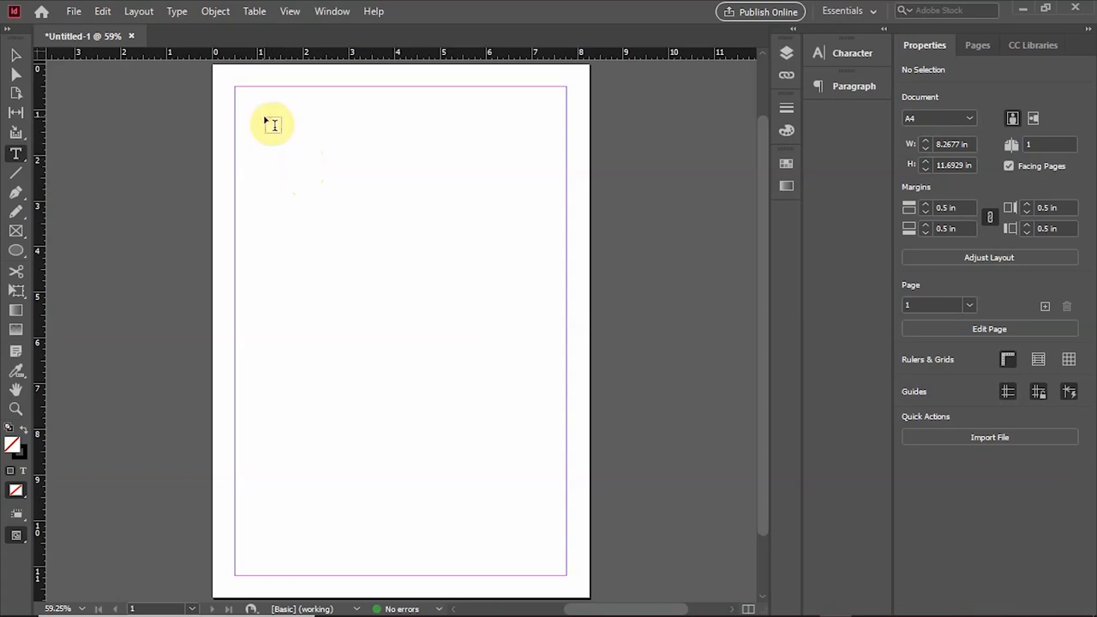
pyautogui.moveTo(264, 113); pyautogui.dragTo(535, 189)
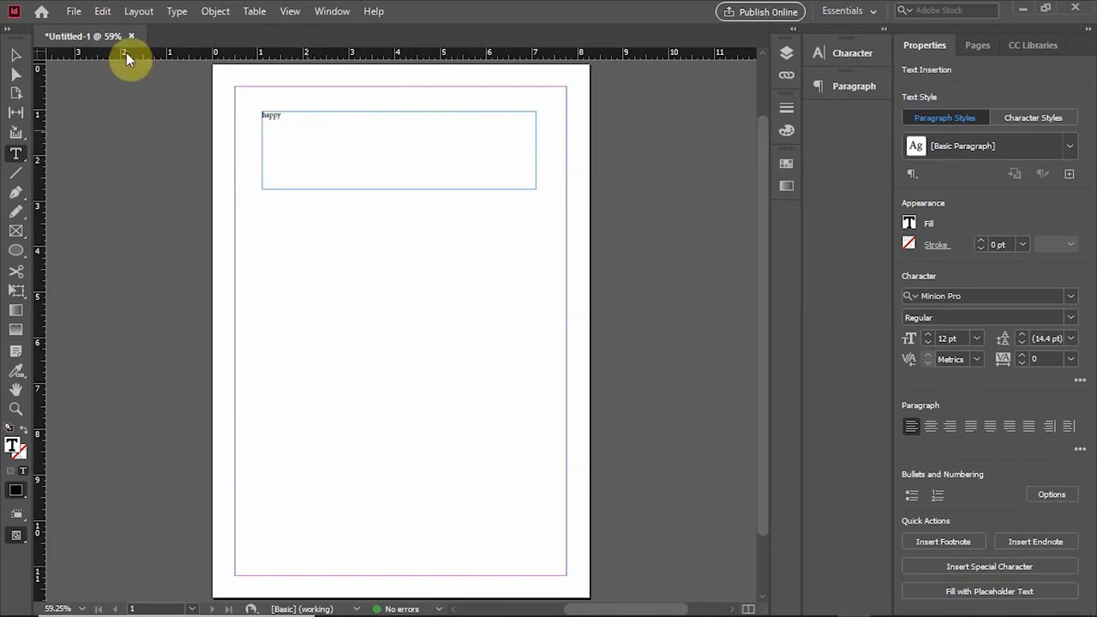
pyautogui.click(16, 56)
pyautogui.press('Delete')
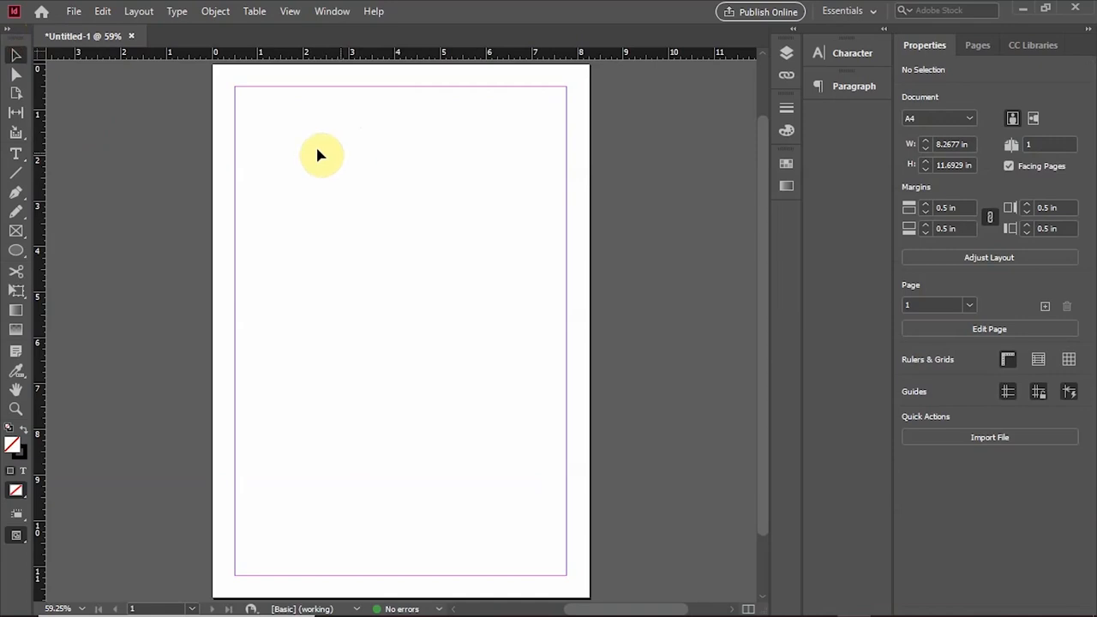
# Place the instagram text file from the Desktop in a frame about 5.46 by 3.94 in on the page's upper half.
pyautogui.click(74, 11)
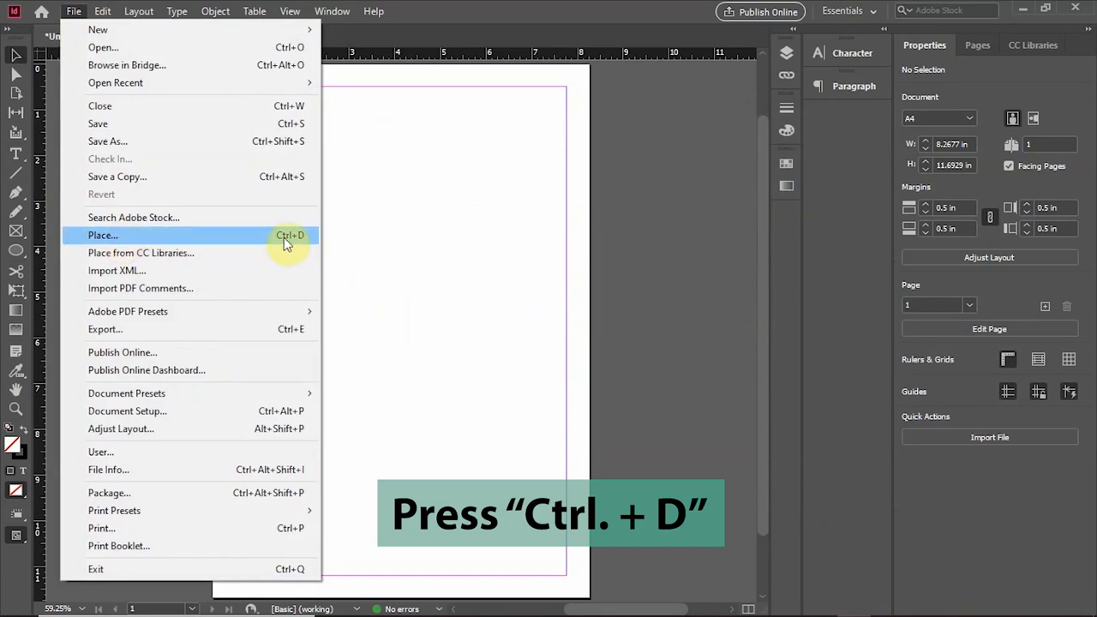
pyautogui.click(215, 237)
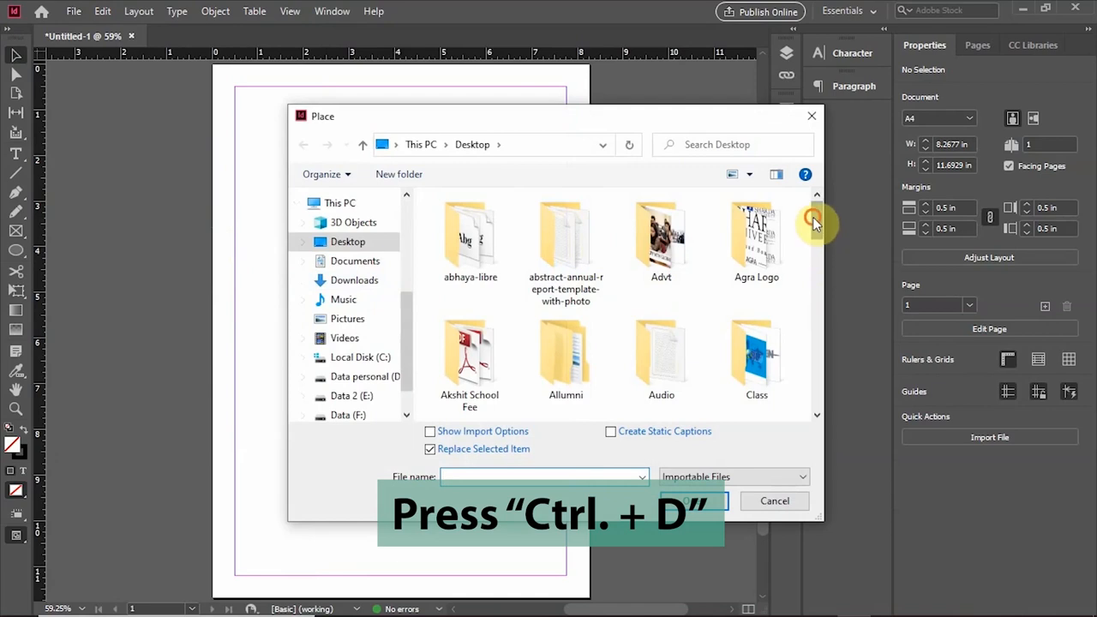
pyautogui.moveTo(813, 217); pyautogui.dragTo(808, 339)
pyautogui.click(563, 261)
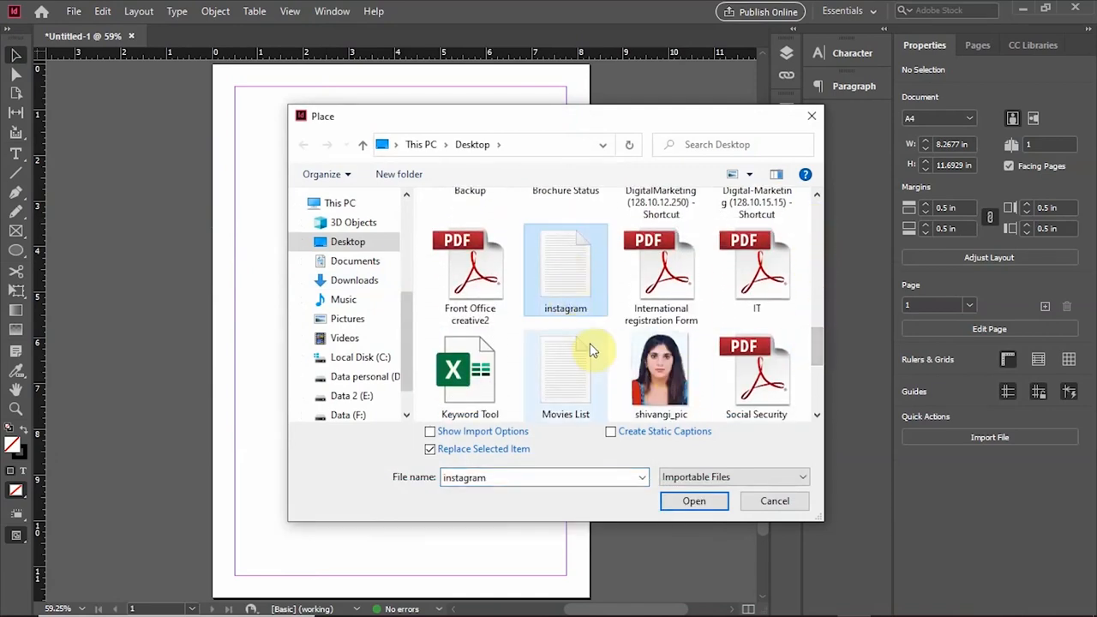
pyautogui.click(694, 503)
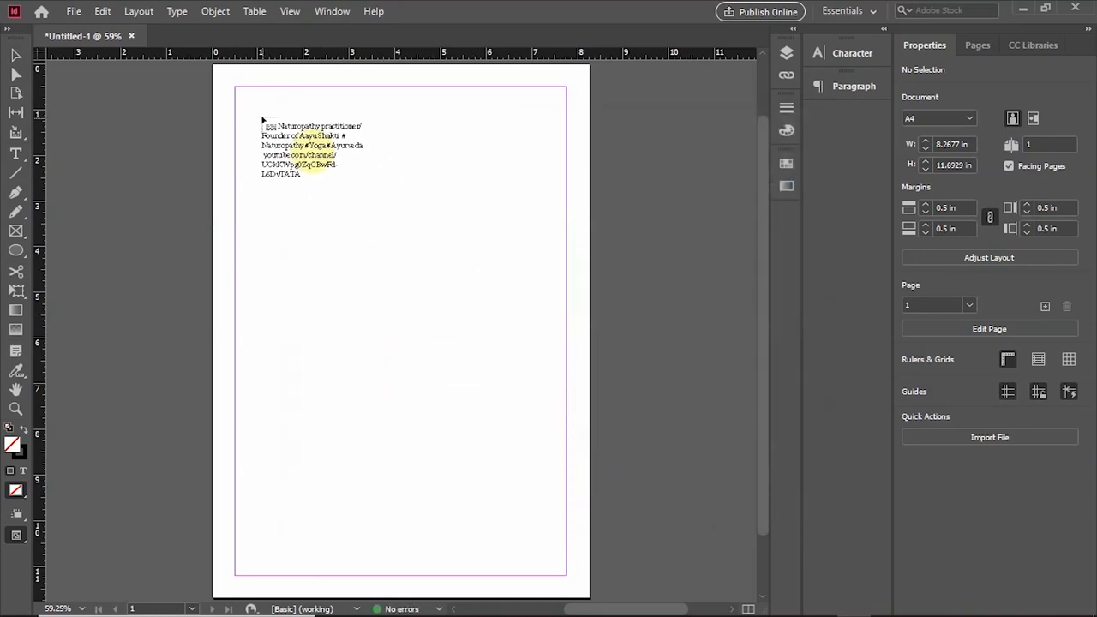
pyautogui.moveTo(261, 118); pyautogui.dragTo(511, 296)
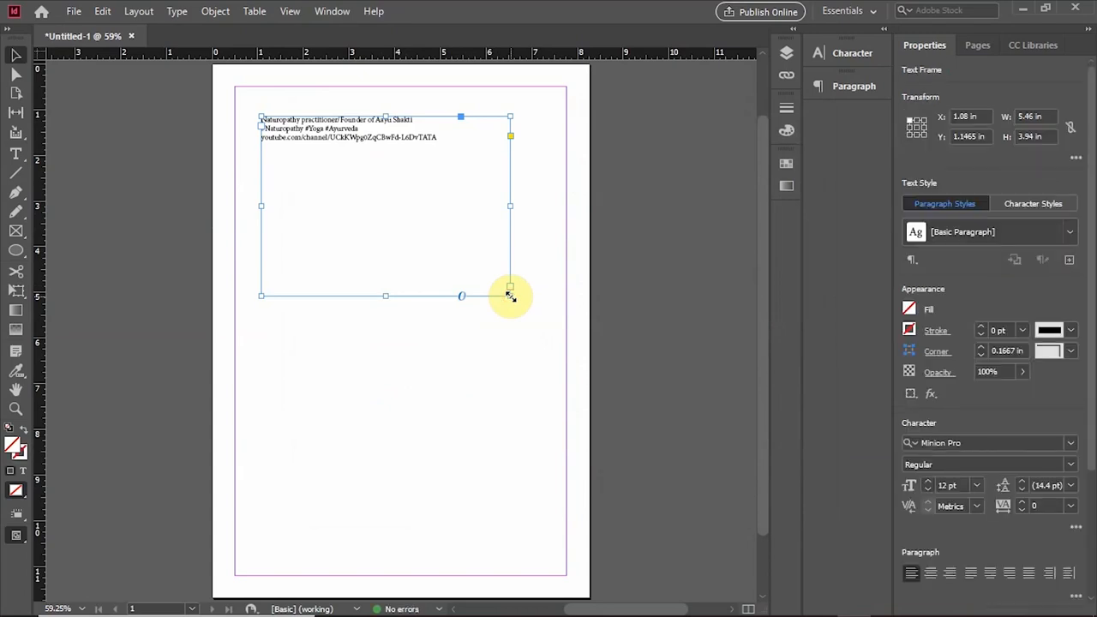
# Undo the drawn frame and place the loaded text at the upper-left margin corner, filling the area within the margins.
pyautogui.hotkey('ctrl', 'z')
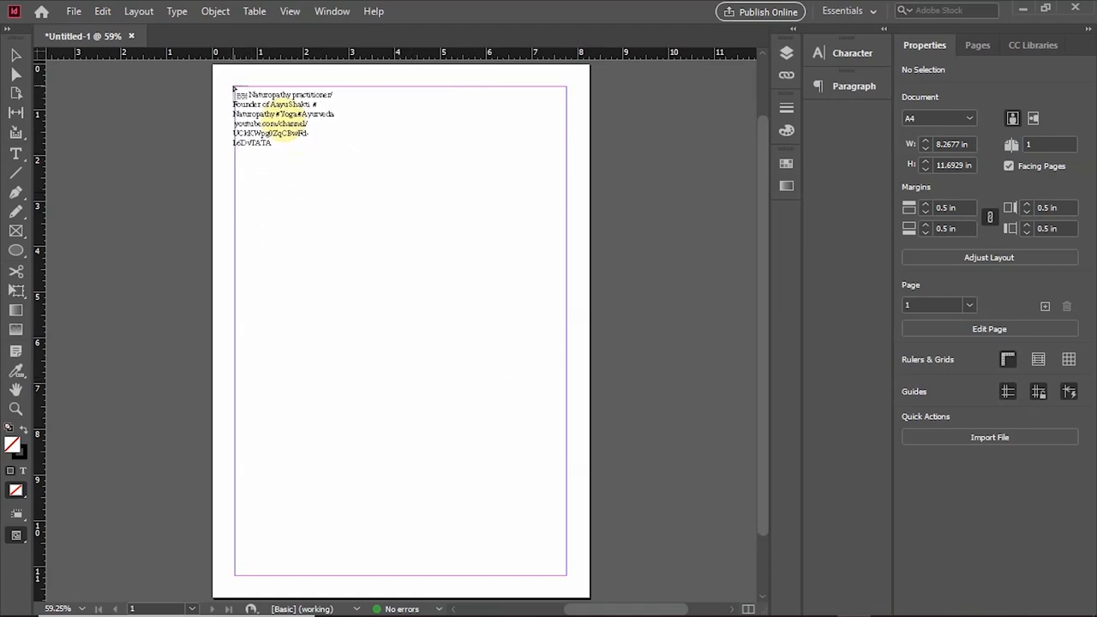
pyautogui.scroll(2, 236, 88)
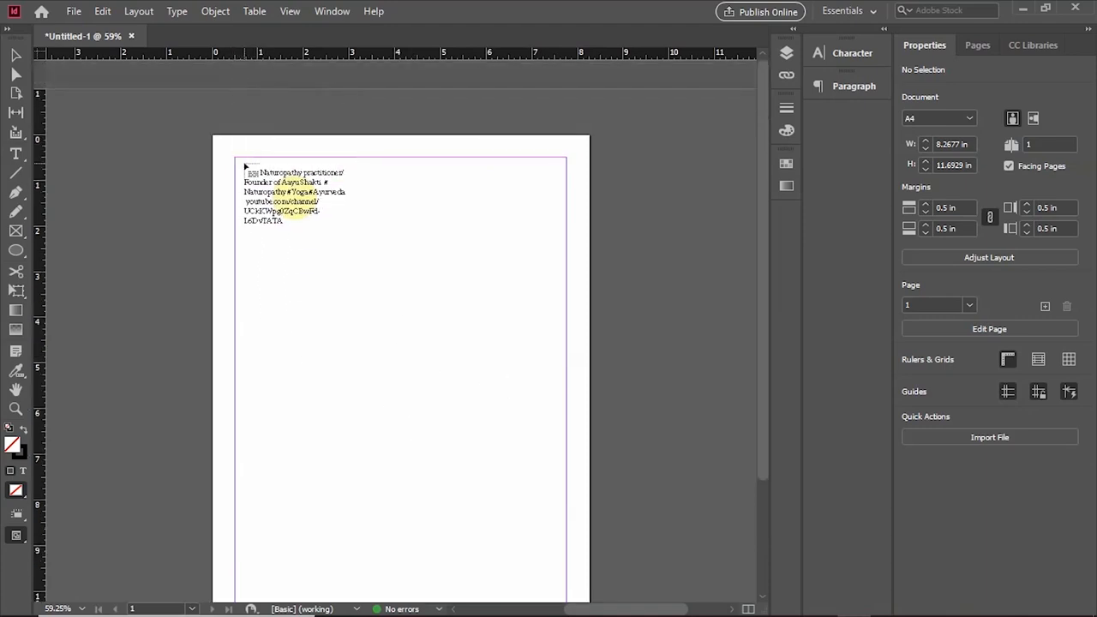
pyautogui.scroll(5, 237, 171)
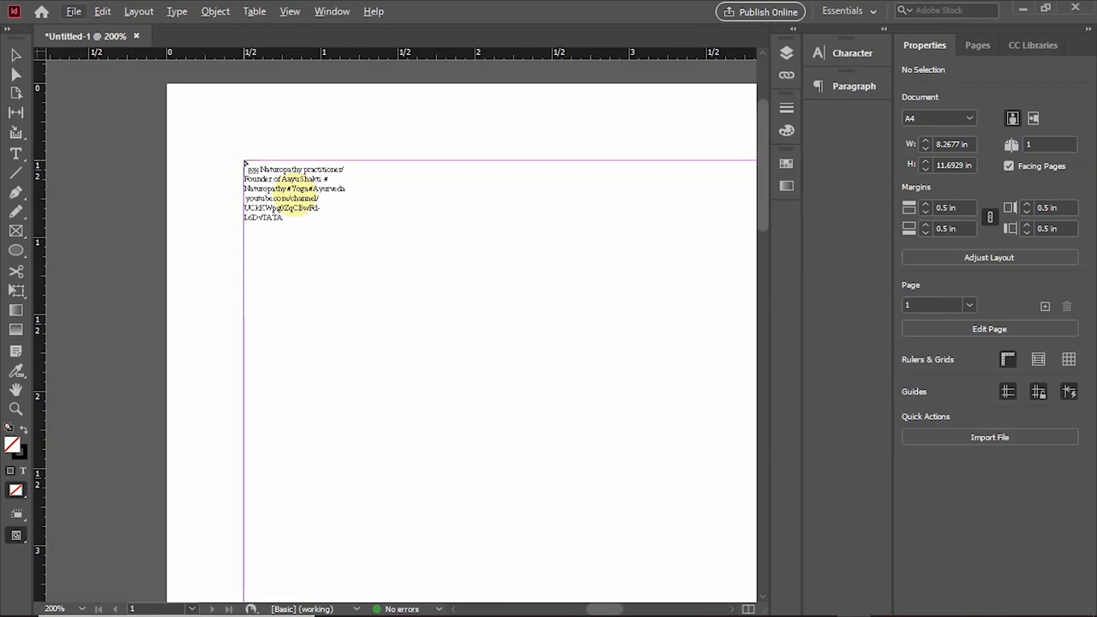
pyautogui.click(243, 163)
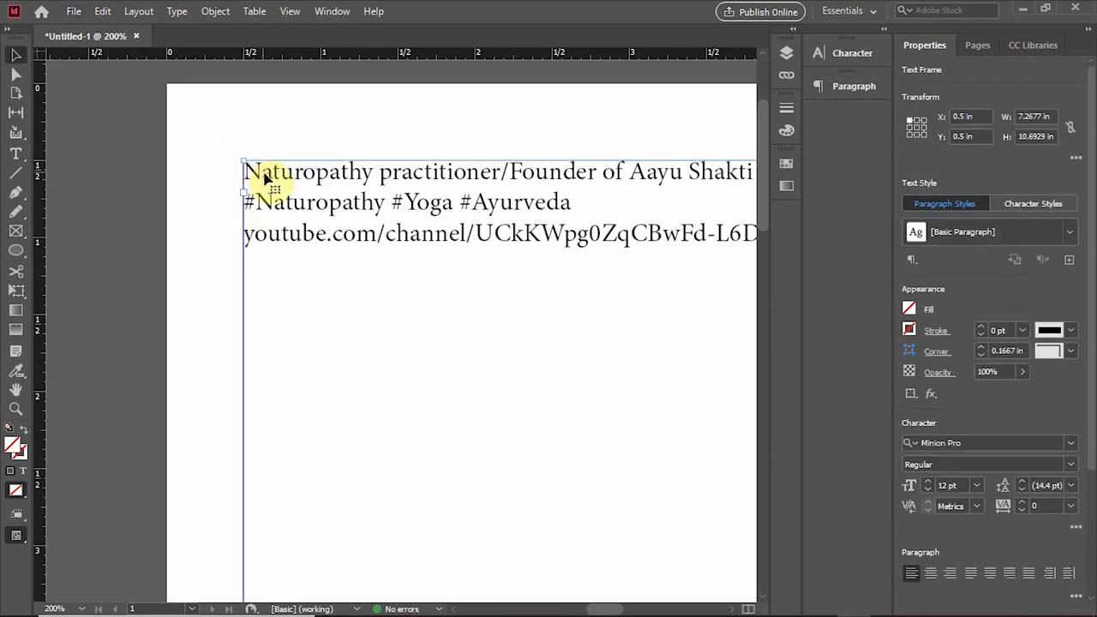
pyautogui.scroll(-5, 363, 225)
pyautogui.hotkey('ctrl', '0')
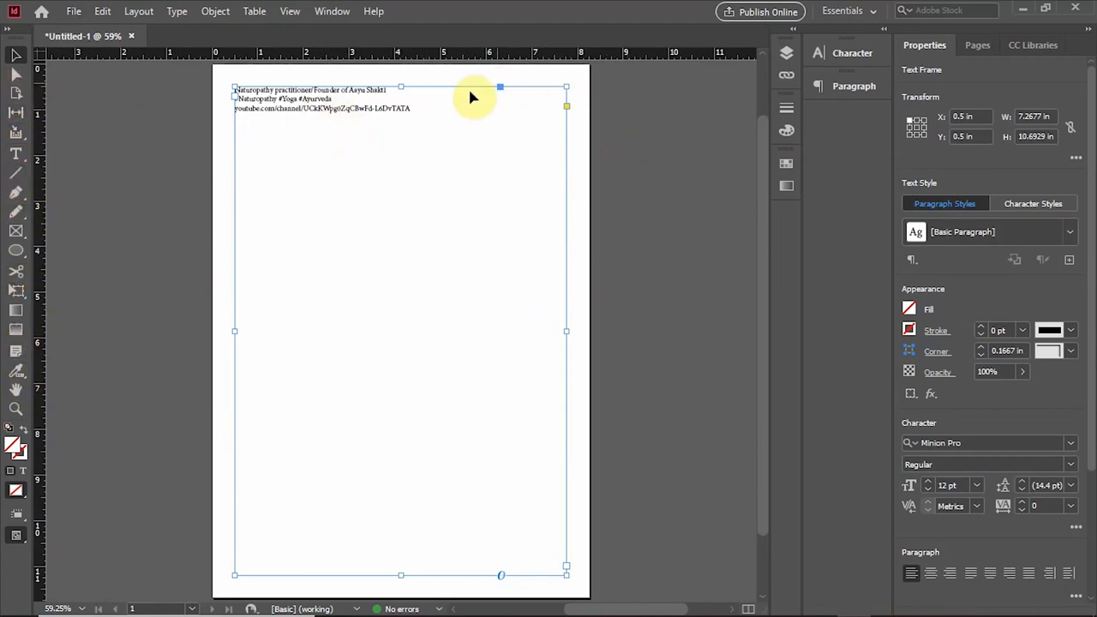
# Place the loaded text again at margin width, starting about 3.2 in down the page, and delete that frame.
pyautogui.doubleClick(427, 118)
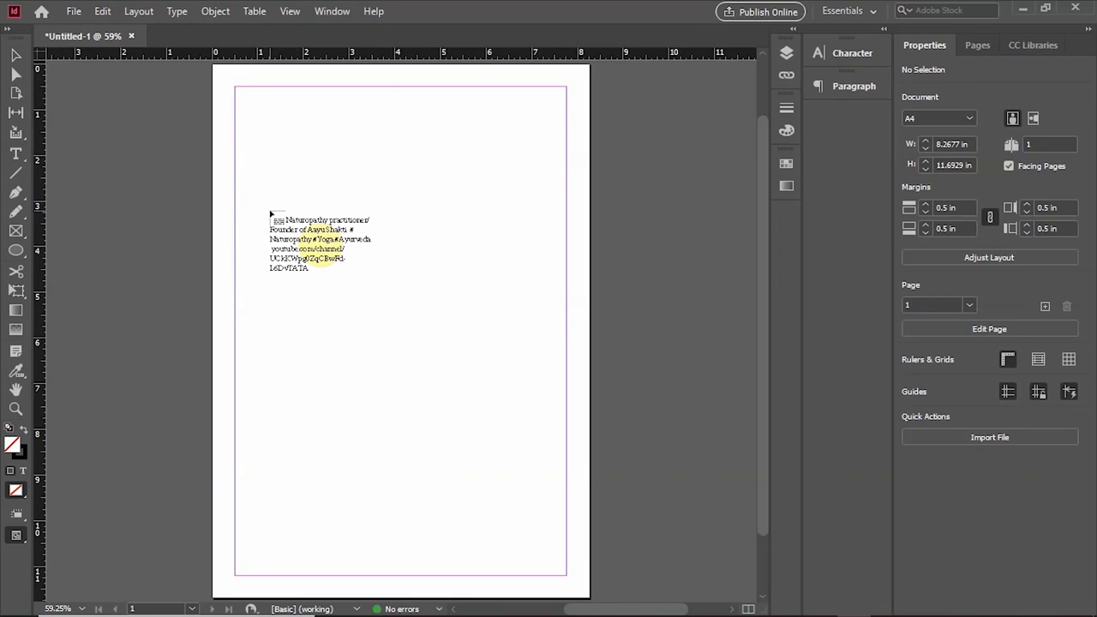
pyautogui.click(271, 213)
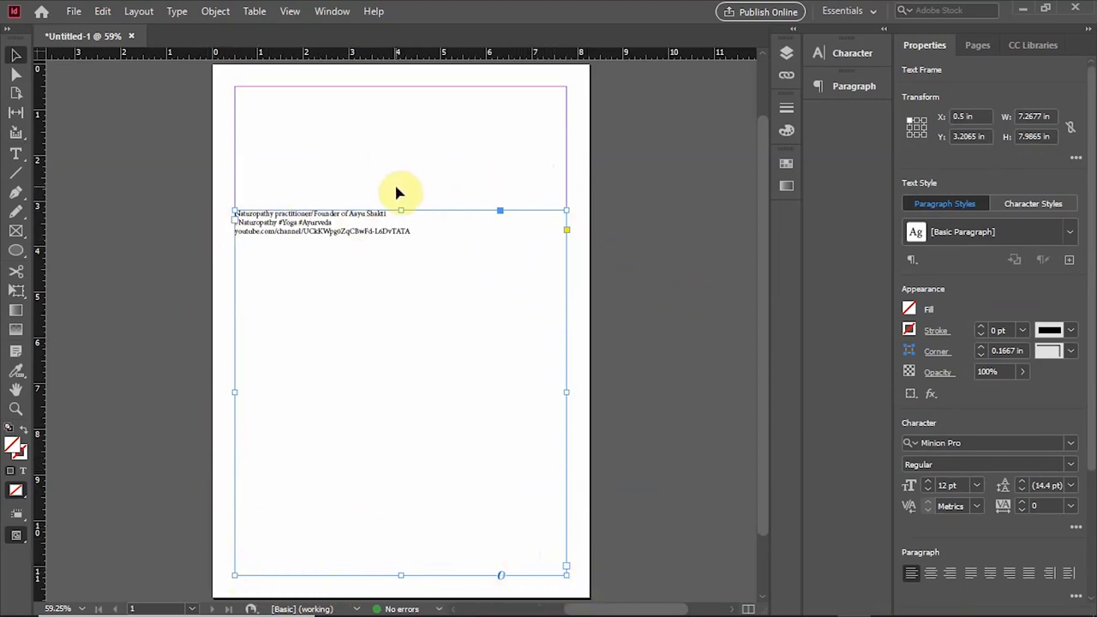
pyautogui.press('Delete')
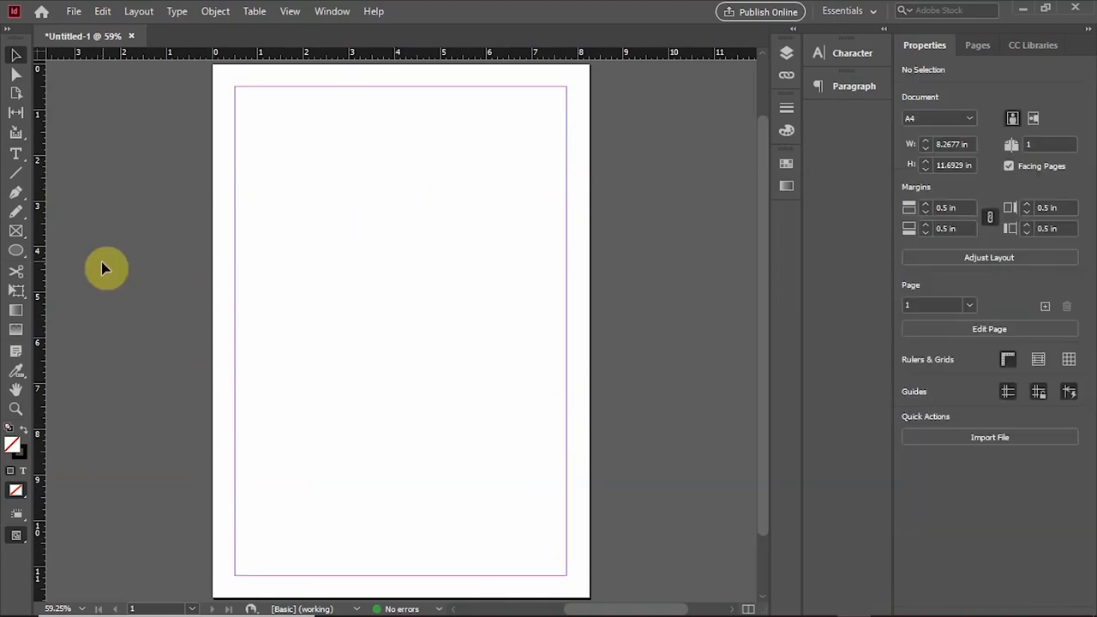
# Draw a text frame about 5.52 by 6.7 in inside the margins and fill it with placeholder text.
pyautogui.click(17, 154)
pyautogui.moveTo(269, 136); pyautogui.dragTo(521, 442)
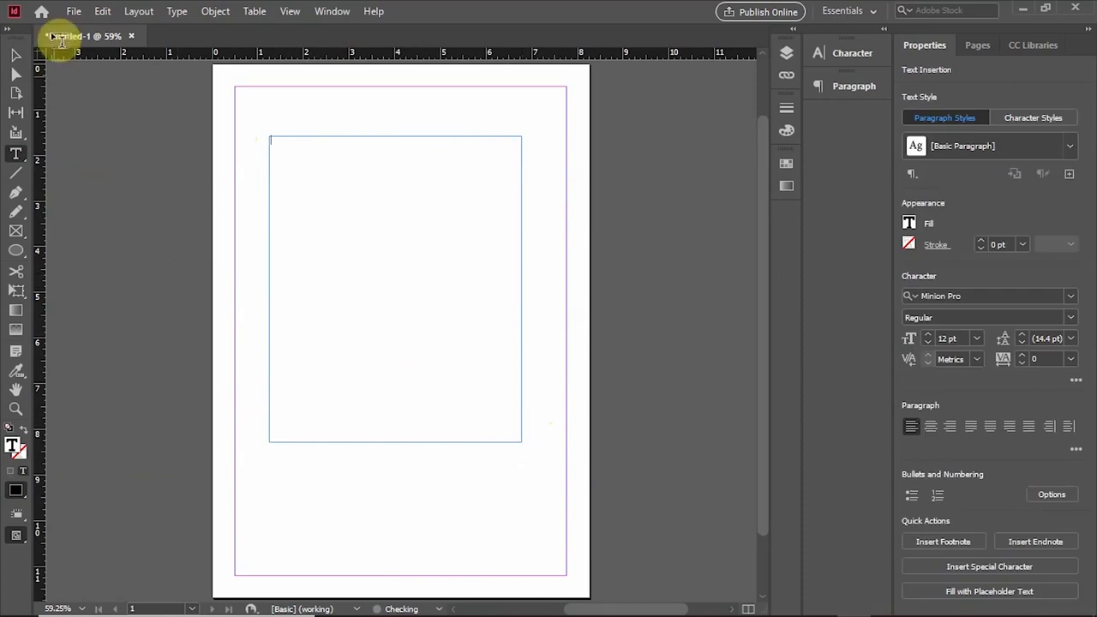
pyautogui.click(174, 11)
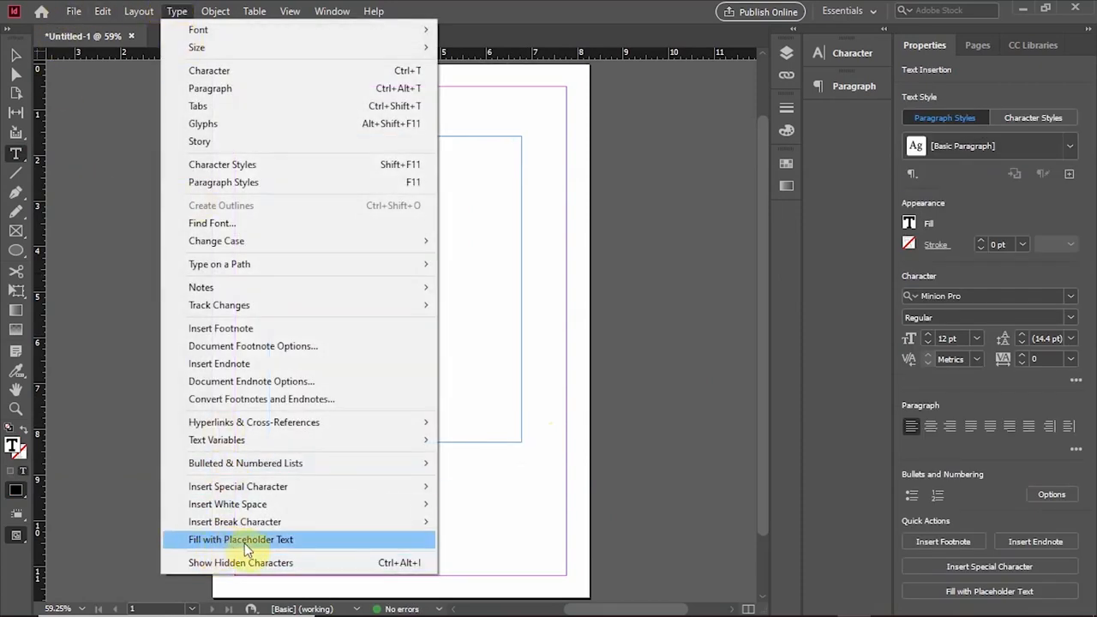
pyautogui.click(271, 546)
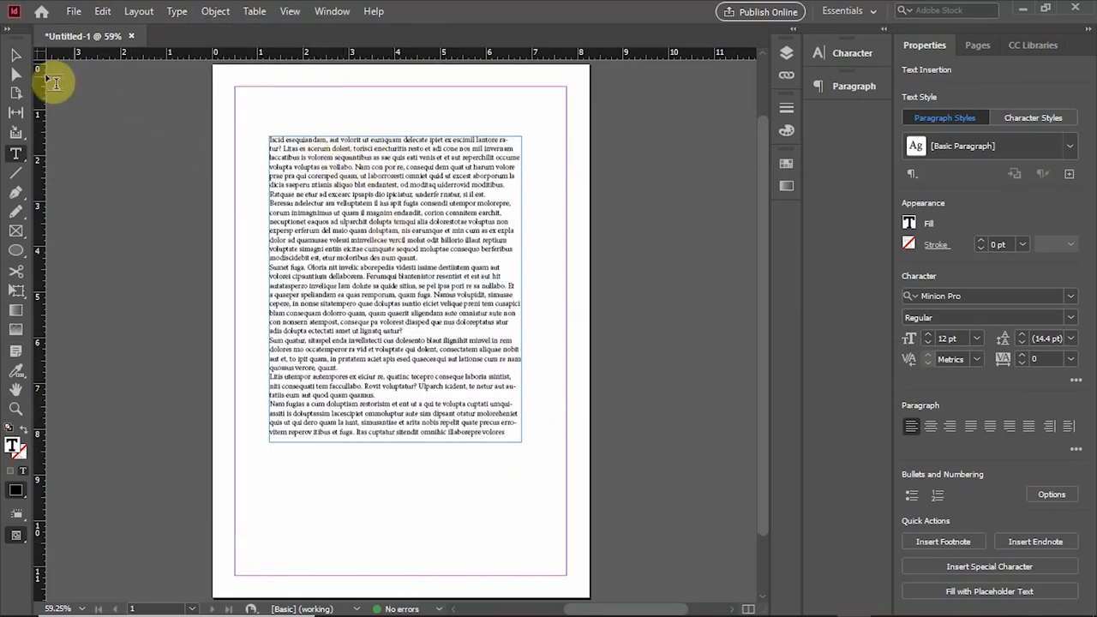
# Enlarge the placeholder text frame to about 8.96 in tall and extend both sides to the page margins.
pyautogui.click(16, 55)
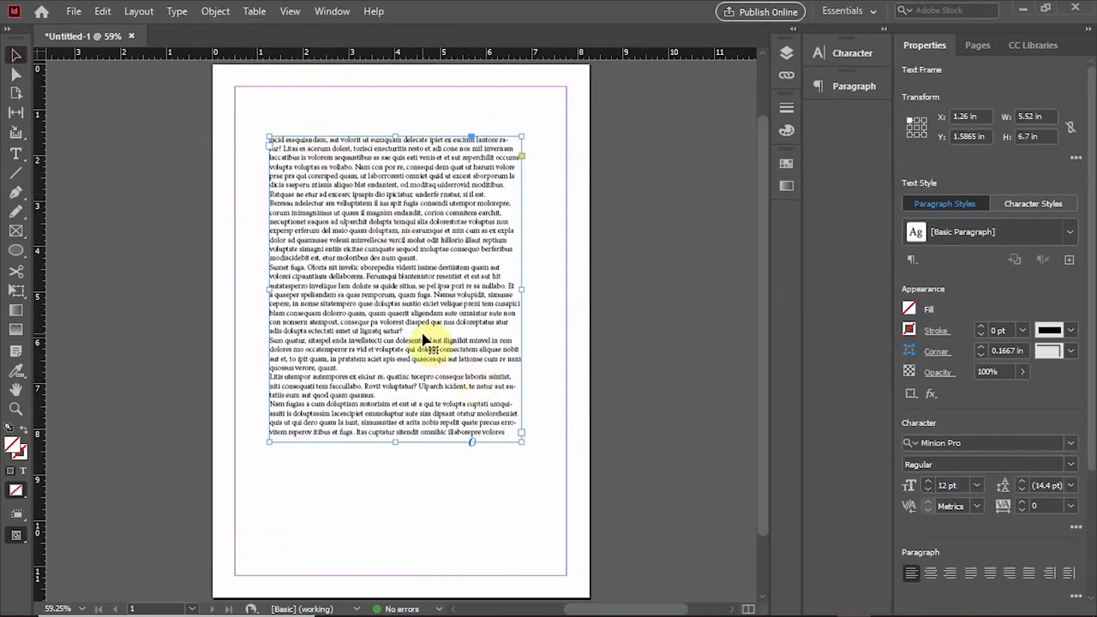
pyautogui.moveTo(394, 445); pyautogui.dragTo(394, 545)
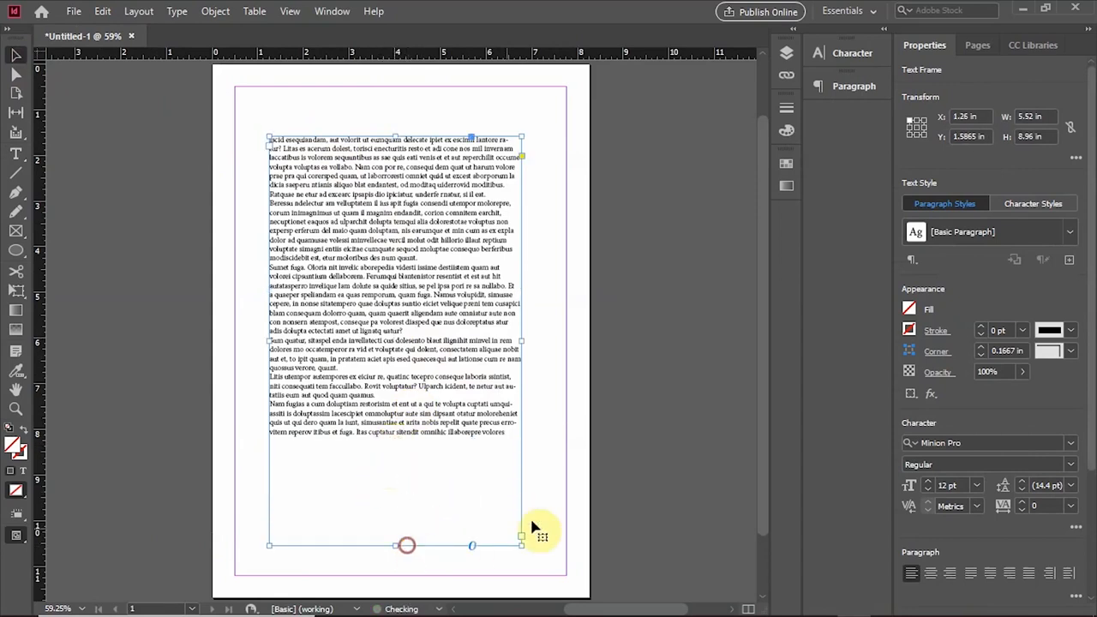
pyautogui.moveTo(522, 343); pyautogui.dragTo(566, 344)
pyautogui.moveTo(269, 343); pyautogui.dragTo(235, 343)
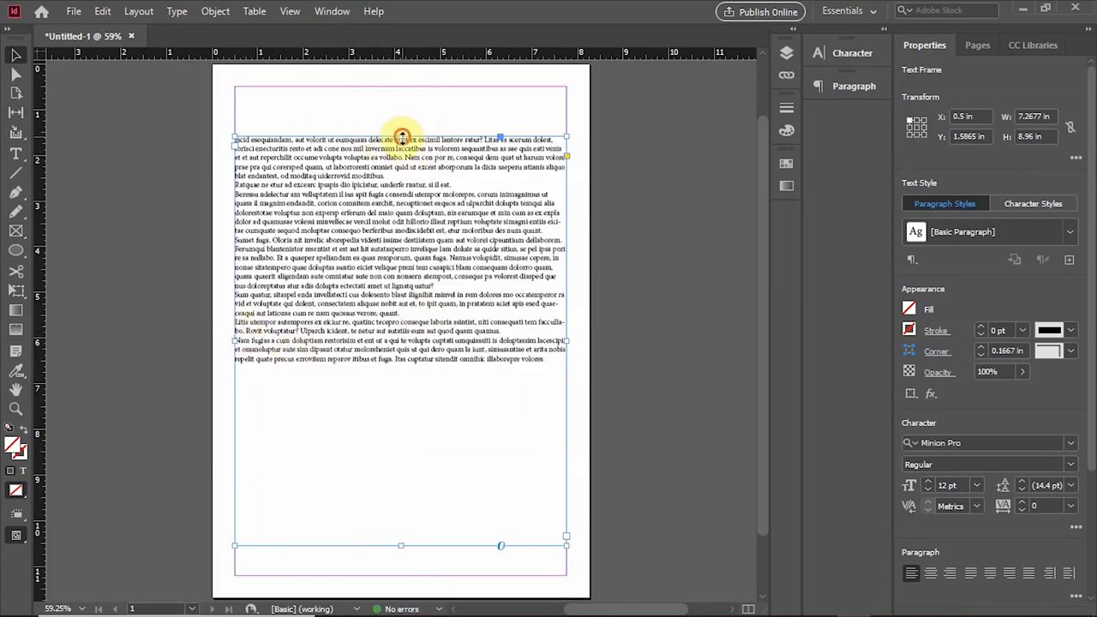
# Reduce the placeholder text frame's height to about 5.34 in, keeping it at full margin width.
pyautogui.moveTo(402, 137); pyautogui.dragTo(403, 182)
pyautogui.hotkey('ctrl', 'z')
pyautogui.hotkey('ctrl', 'z')
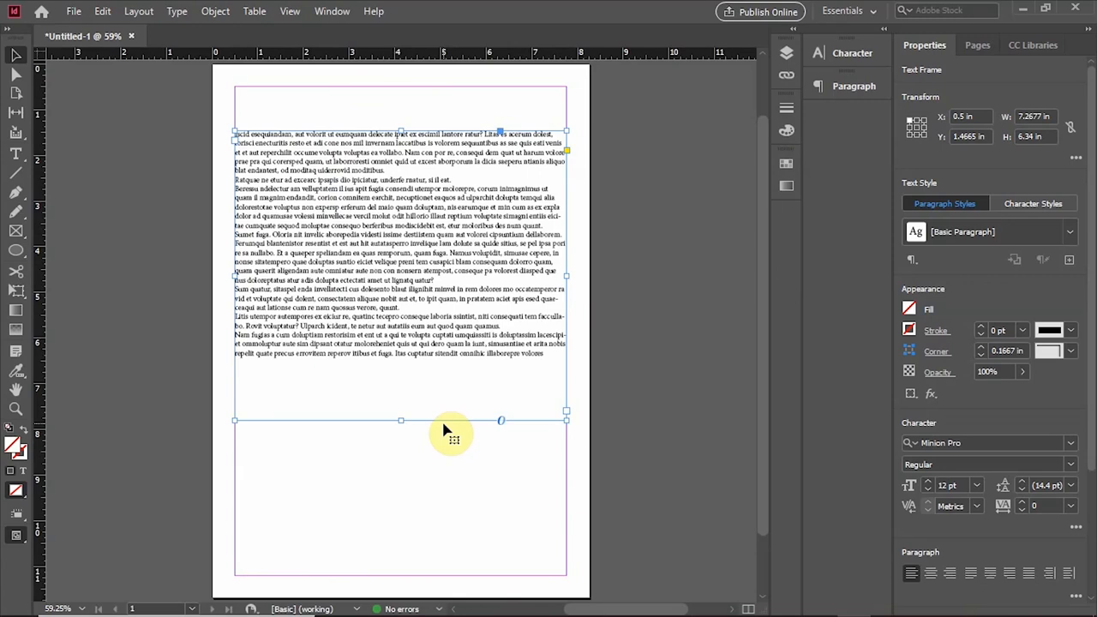
pyautogui.moveTo(401, 421); pyautogui.dragTo(438, 375)
pyautogui.moveTo(567, 253)
pyautogui.mouseDown()
pyautogui.moveTo(533, 255)
pyautogui.moveTo(566, 261)
pyautogui.mouseUp()
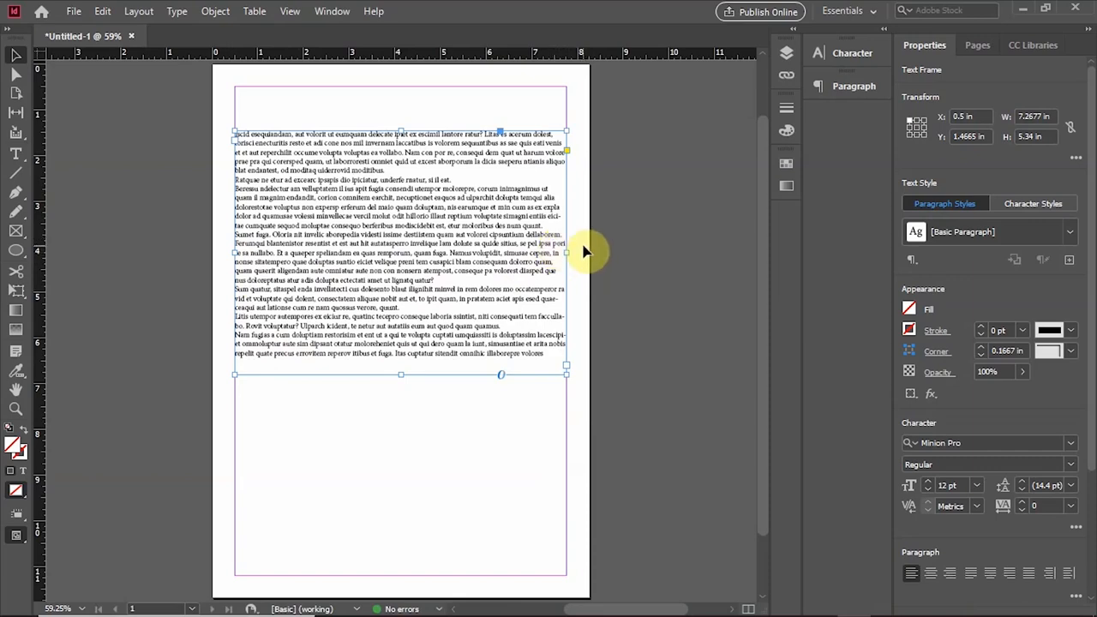
# Narrow the placeholder text frame to about 6.3 in wide by moving its right edge inward.
pyautogui.hotkey('ctrl', '=')
pyautogui.hotkey('ctrl', '=')
pyautogui.hotkey('ctrl', '=')
pyautogui.hotkey('ctrl', '=')
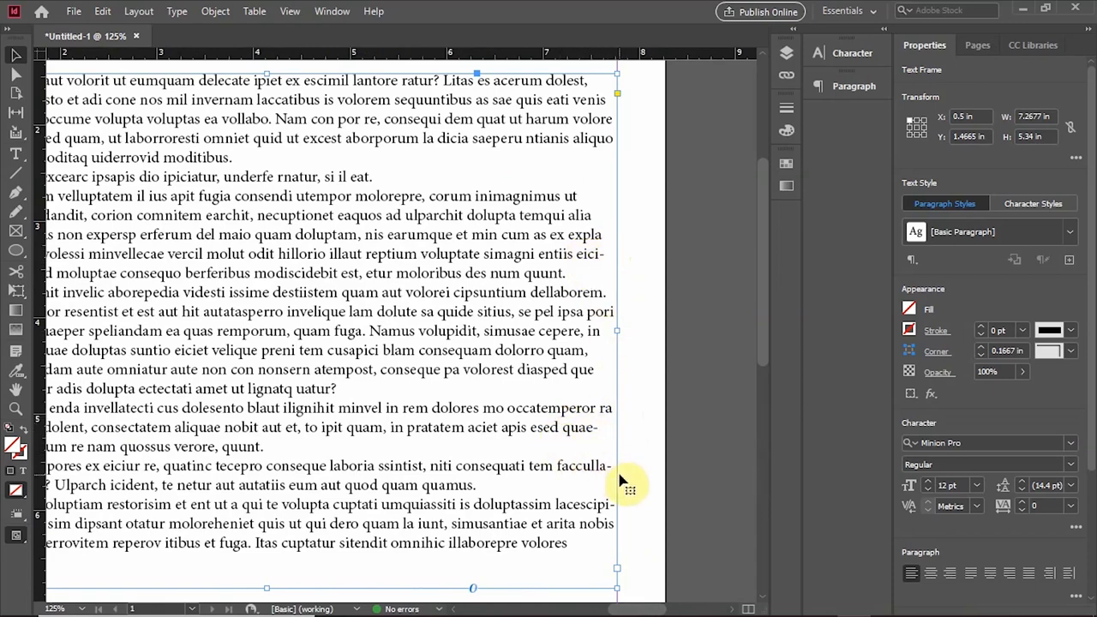
pyautogui.moveTo(641, 614)
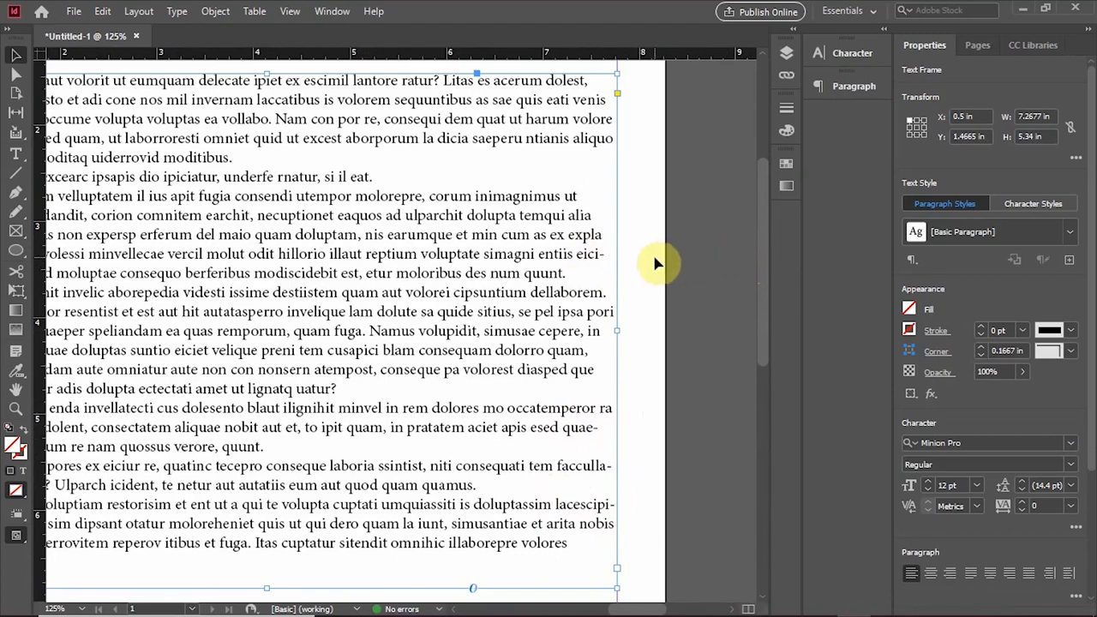
pyautogui.hotkey('ctrl', '-')
pyautogui.hotkey('ctrl', '-')
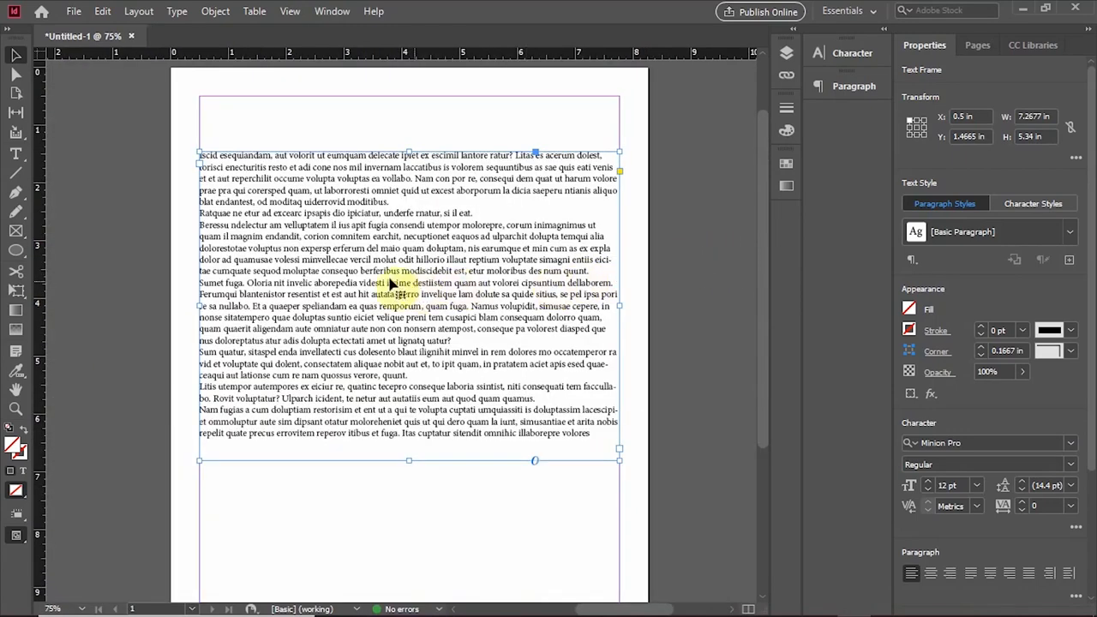
pyautogui.hotkey('ctrl', '=')
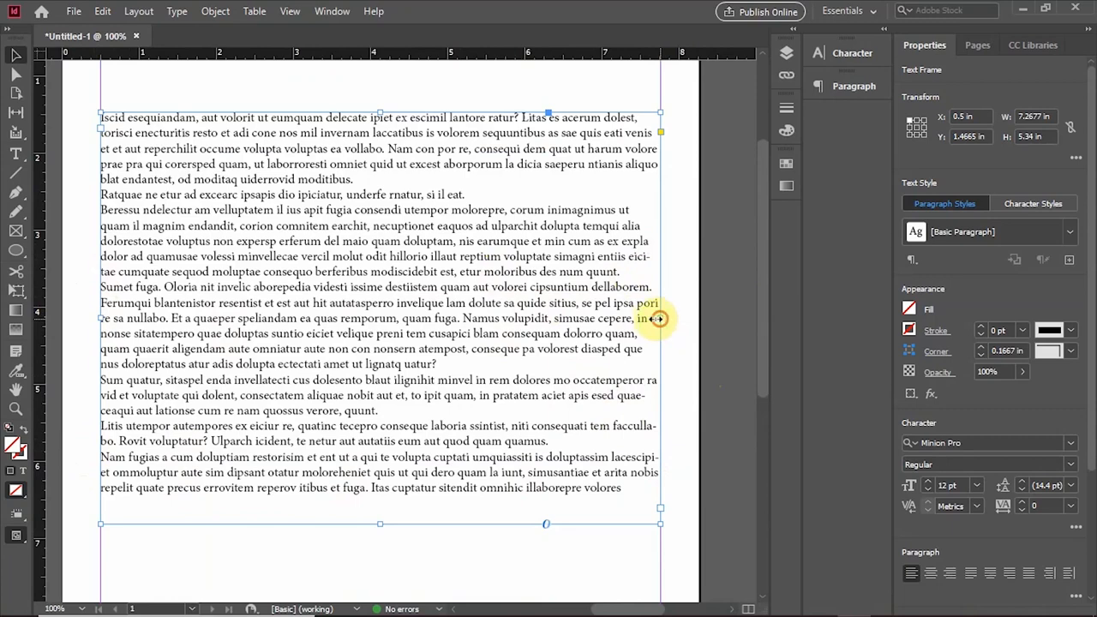
pyautogui.moveTo(656, 318); pyautogui.dragTo(586, 318)
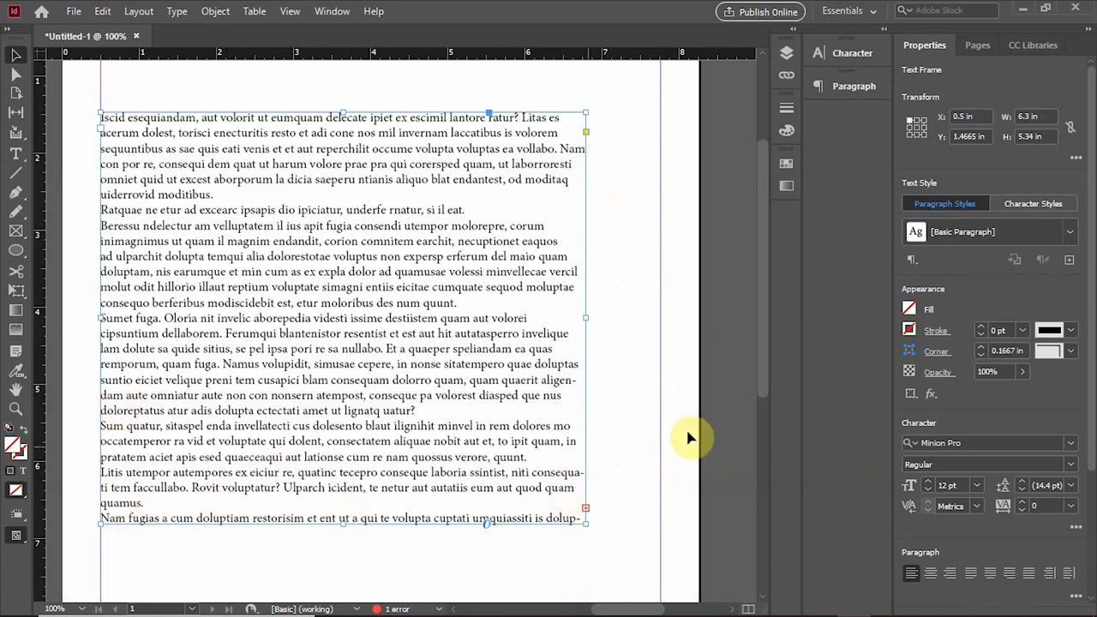
# Display the paragraph formatting options for the selected placeholder text frame and hide them again.
pyautogui.hotkey('ctrl', 'alt', 't')
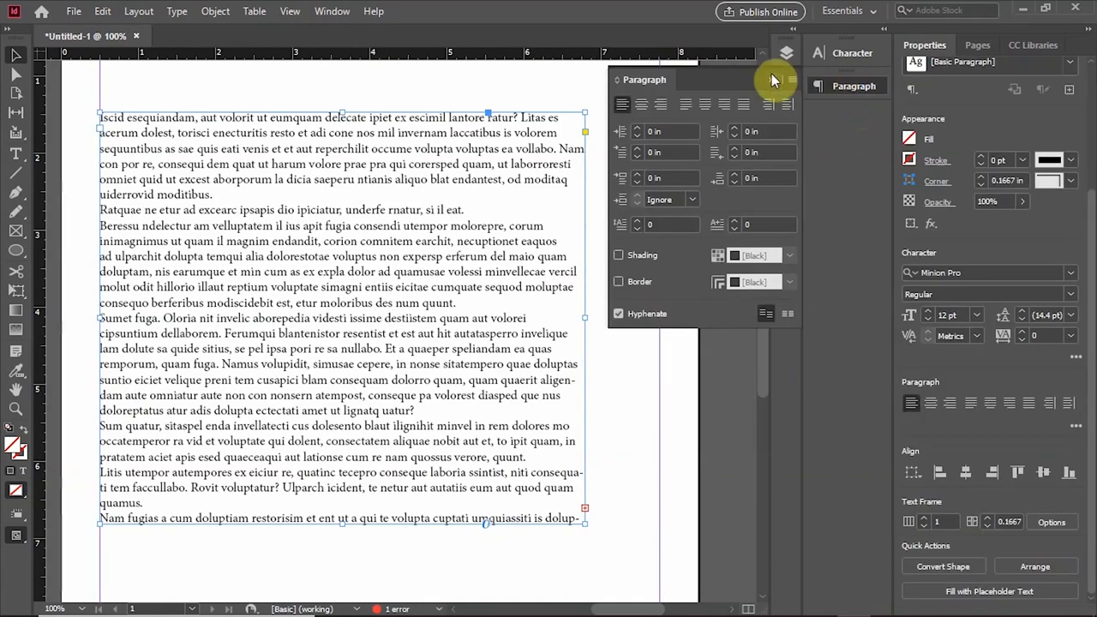
pyautogui.click(335, 14)
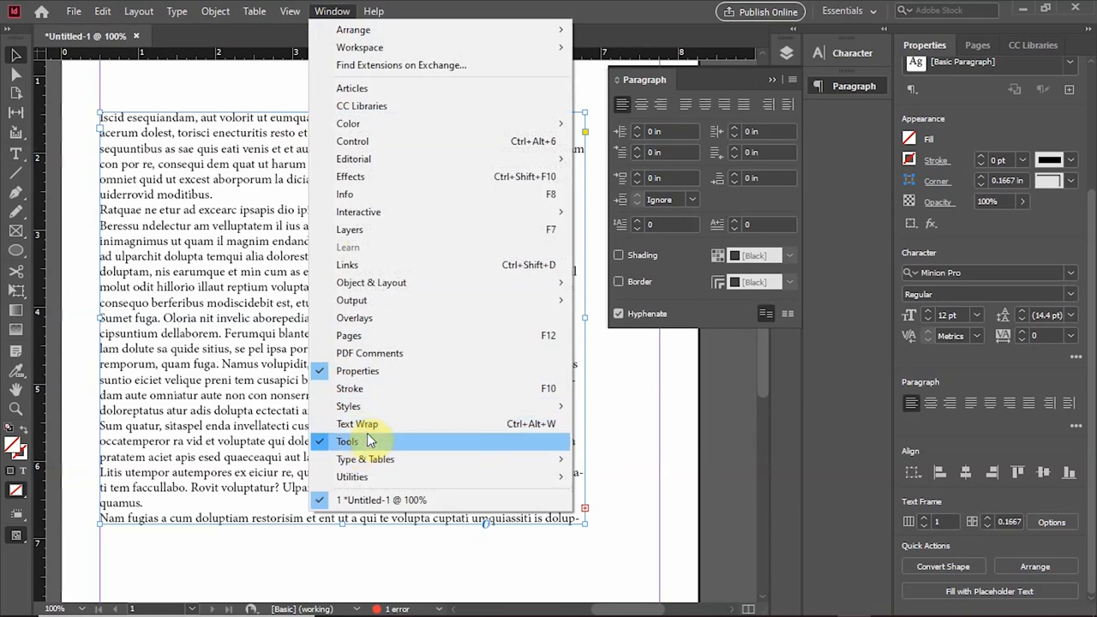
pyautogui.moveTo(367, 461)
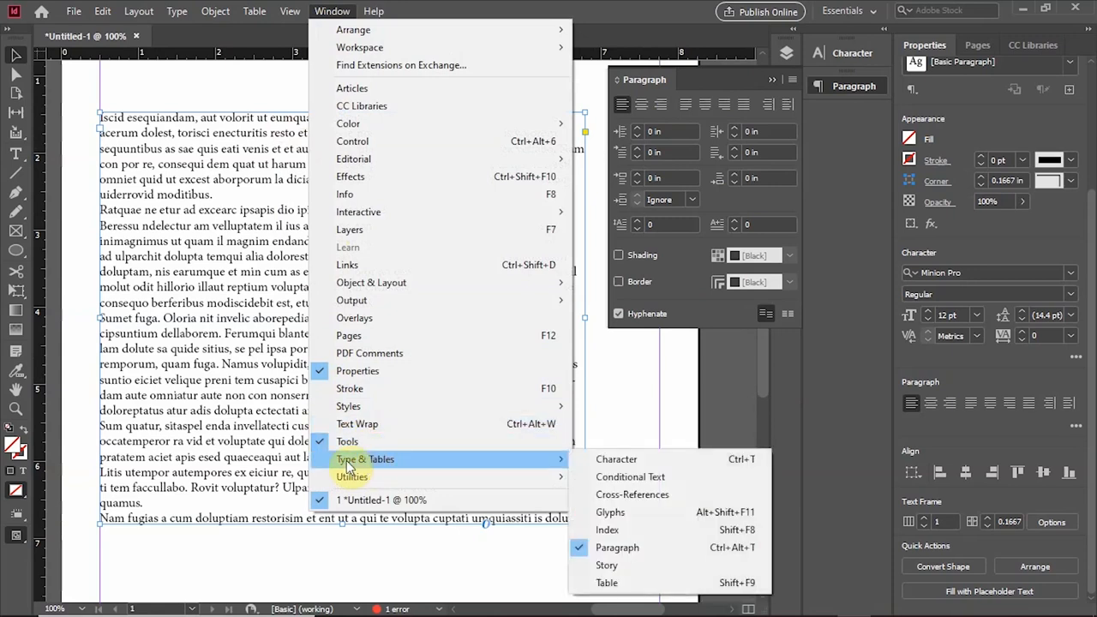
pyautogui.click(611, 554)
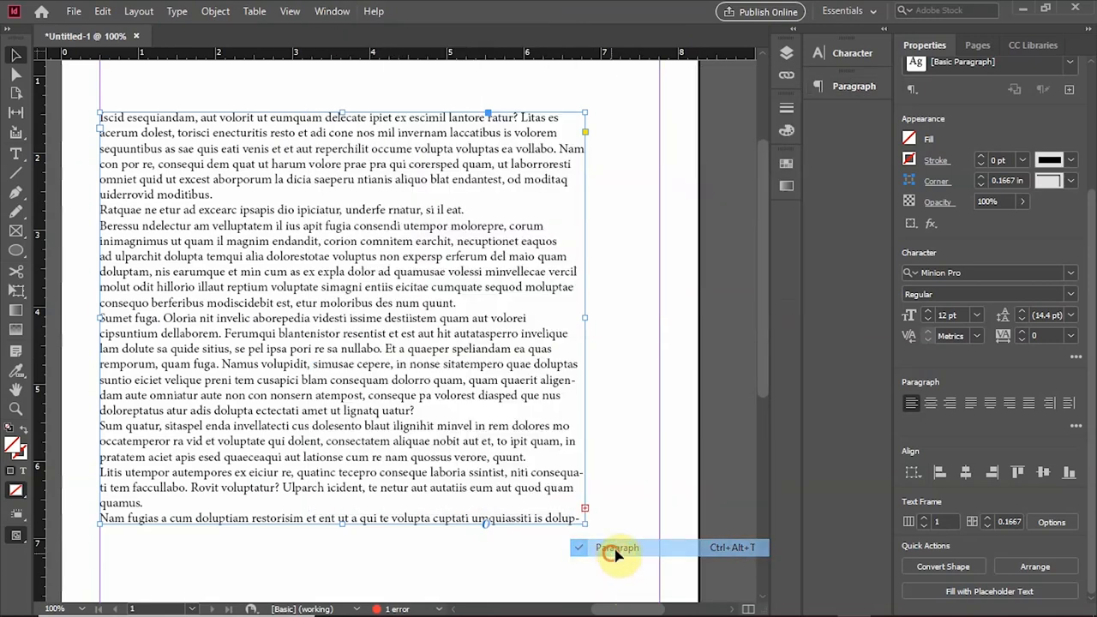
# Bring the paragraph formatting options back into view and close them so they leave the dock.
pyautogui.click(334, 11)
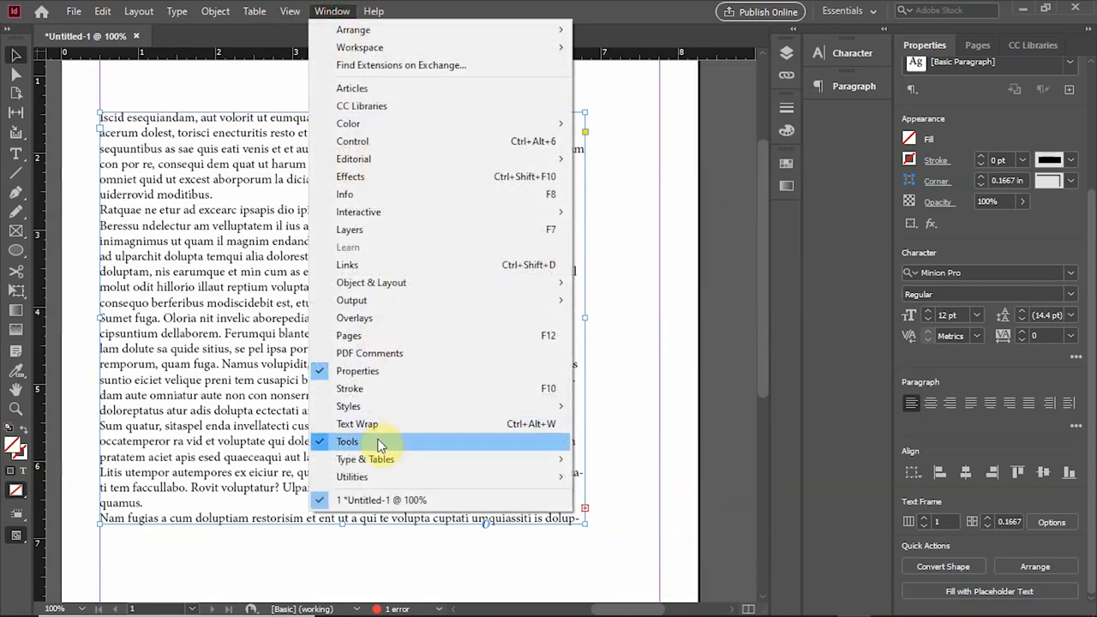
pyautogui.moveTo(381, 459)
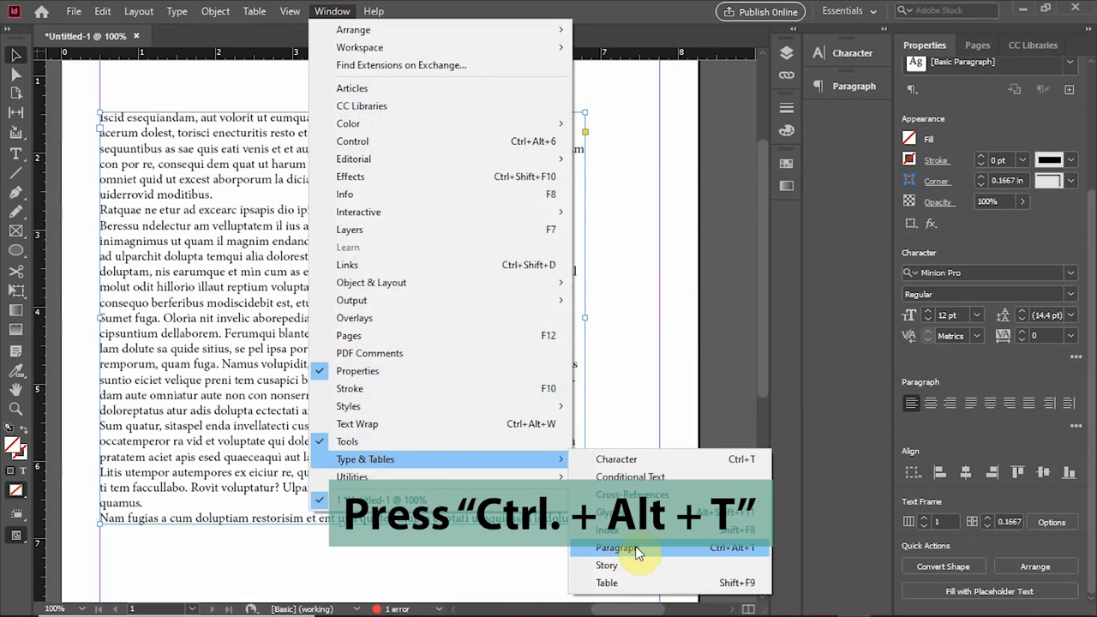
pyautogui.click(635, 546)
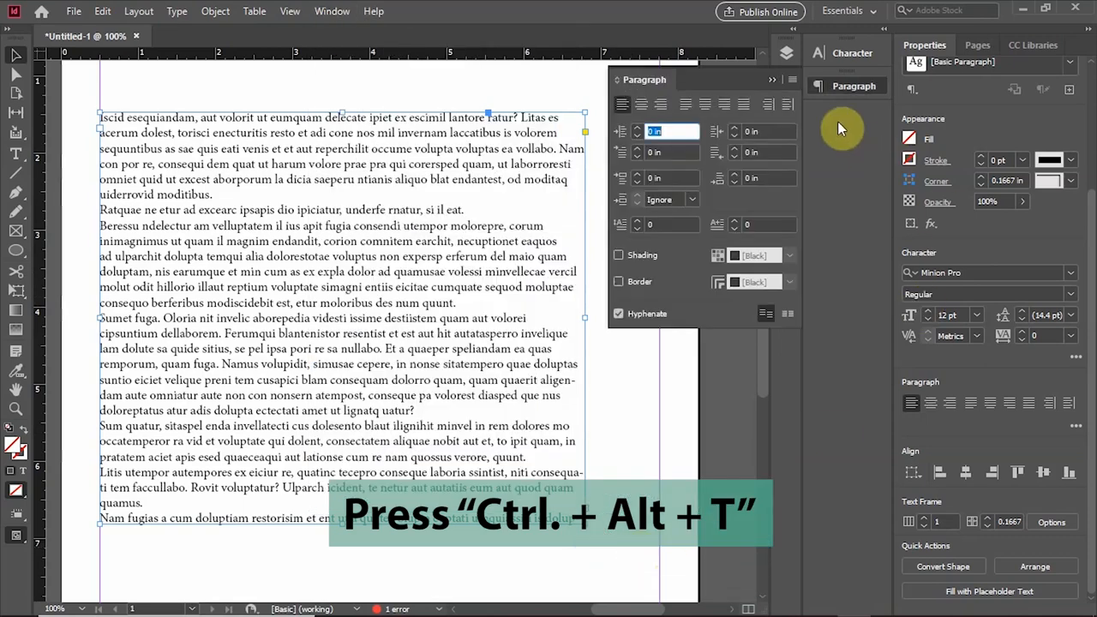
pyautogui.rightClick(890, 90)
pyautogui.click(887, 94)
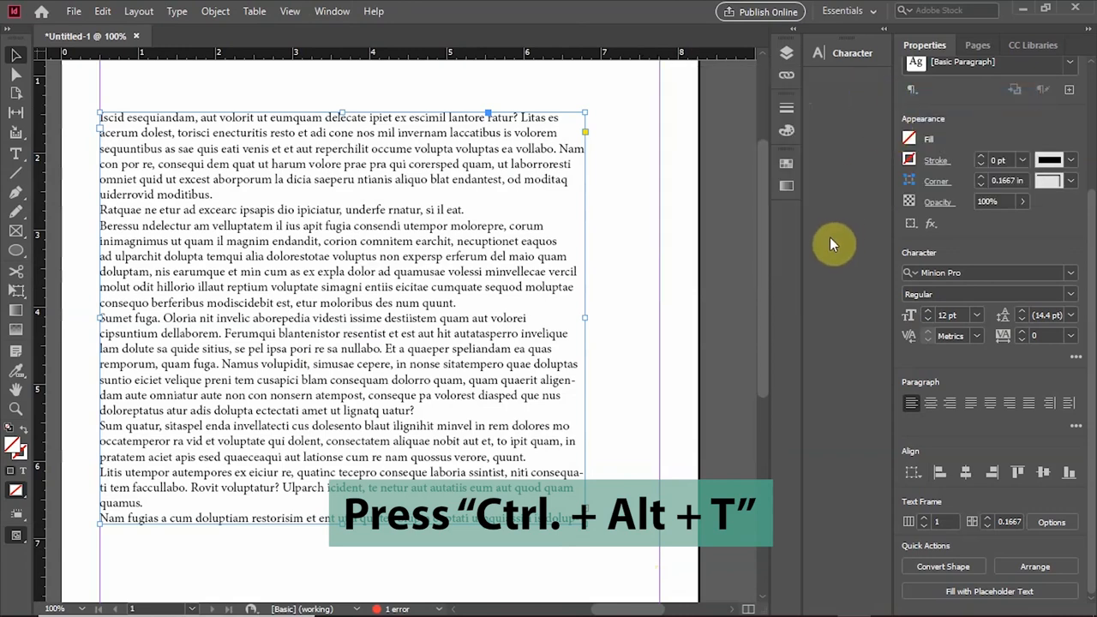
# Reopen the paragraph formatting options and turn off hyphenation for the placeholder text.
pyautogui.hotkey('ctrl', 'alt', 't')
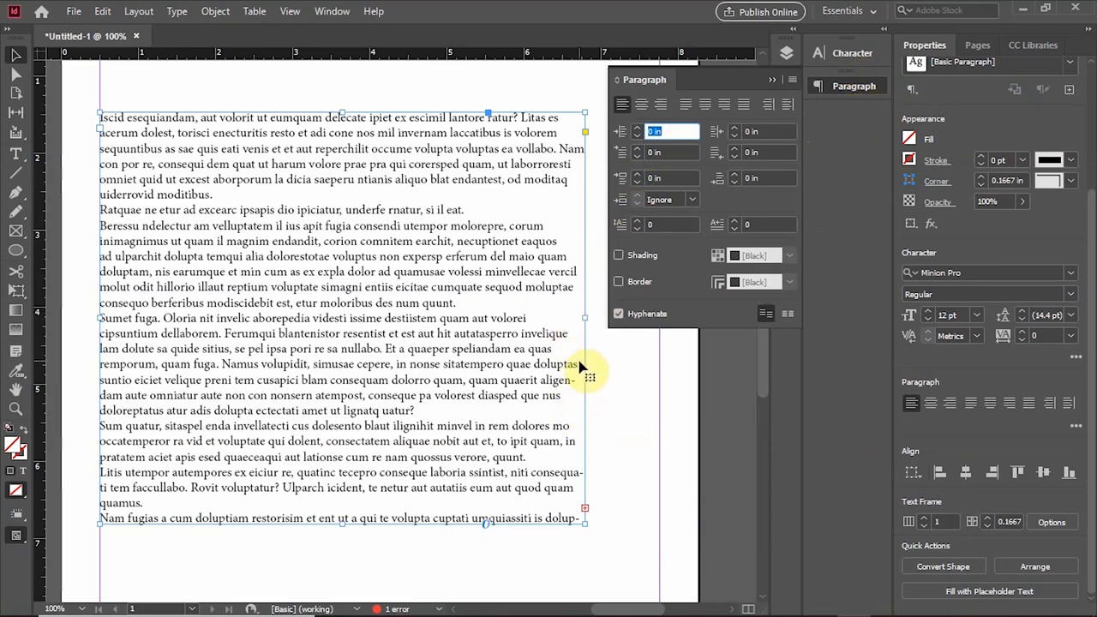
pyautogui.click(619, 316)
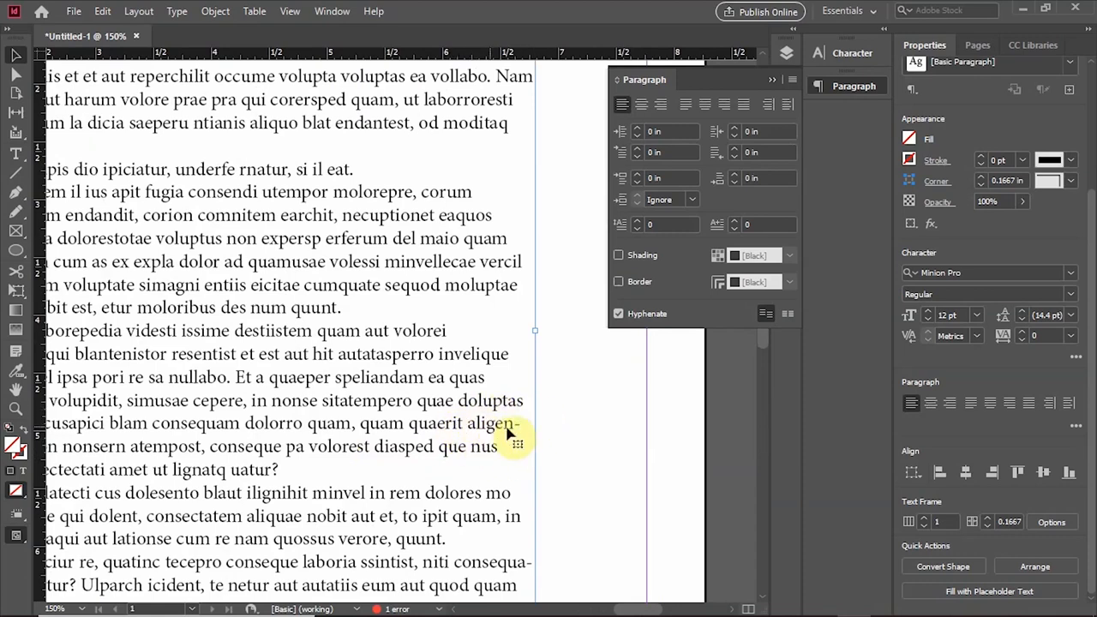
pyautogui.click(618, 315)
pyautogui.scroll(2, 531, 378)
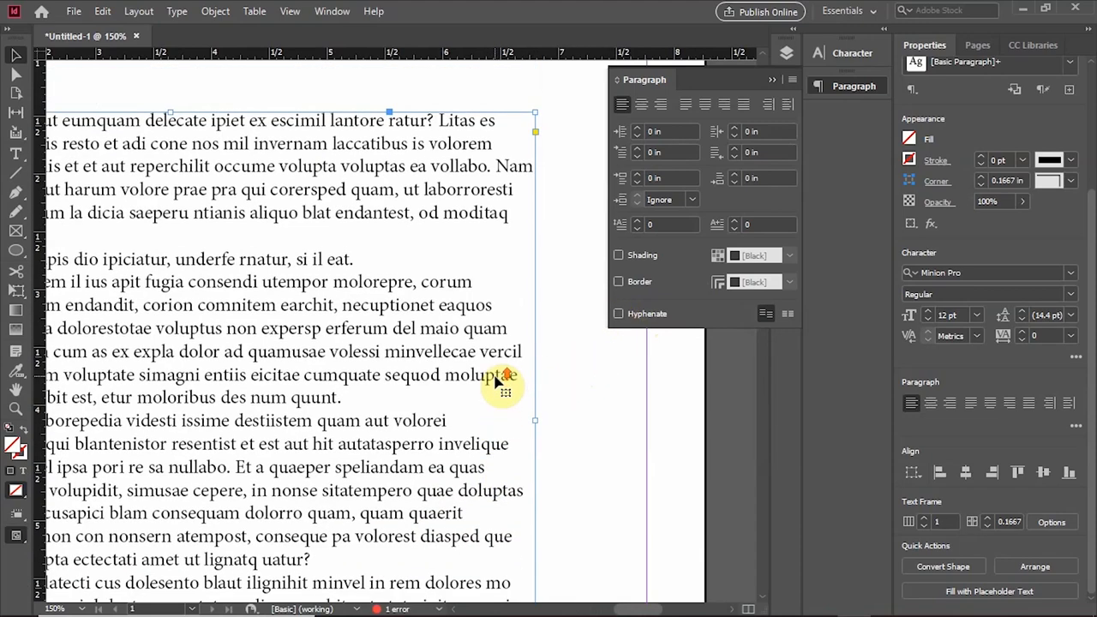
pyautogui.scroll(3, 497, 380)
pyautogui.scroll(-3, 497, 380)
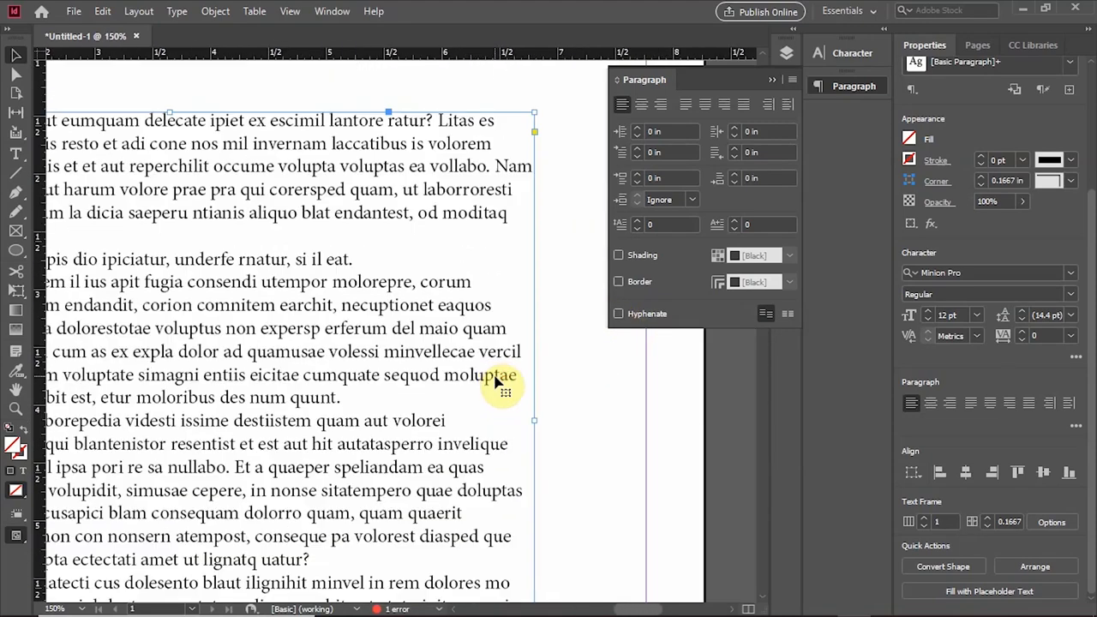
pyautogui.scroll(-1, 497, 379)
pyautogui.scroll(1, 497, 380)
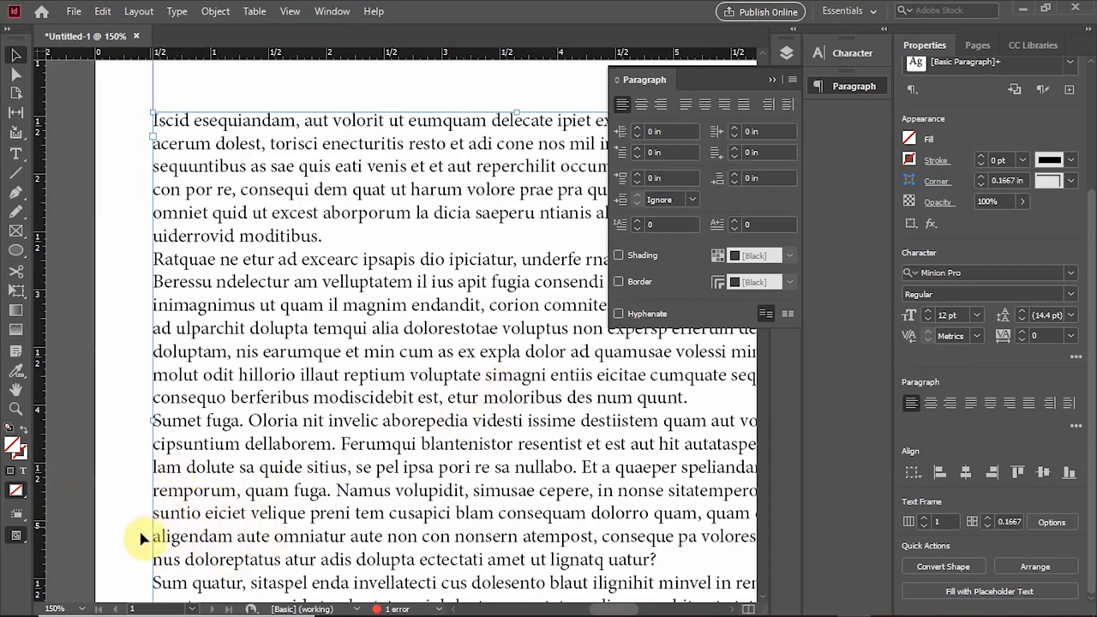
# Turn hyphenation on and off again to compare the line breaks in the placeholder text.
pyautogui.click(619, 315)
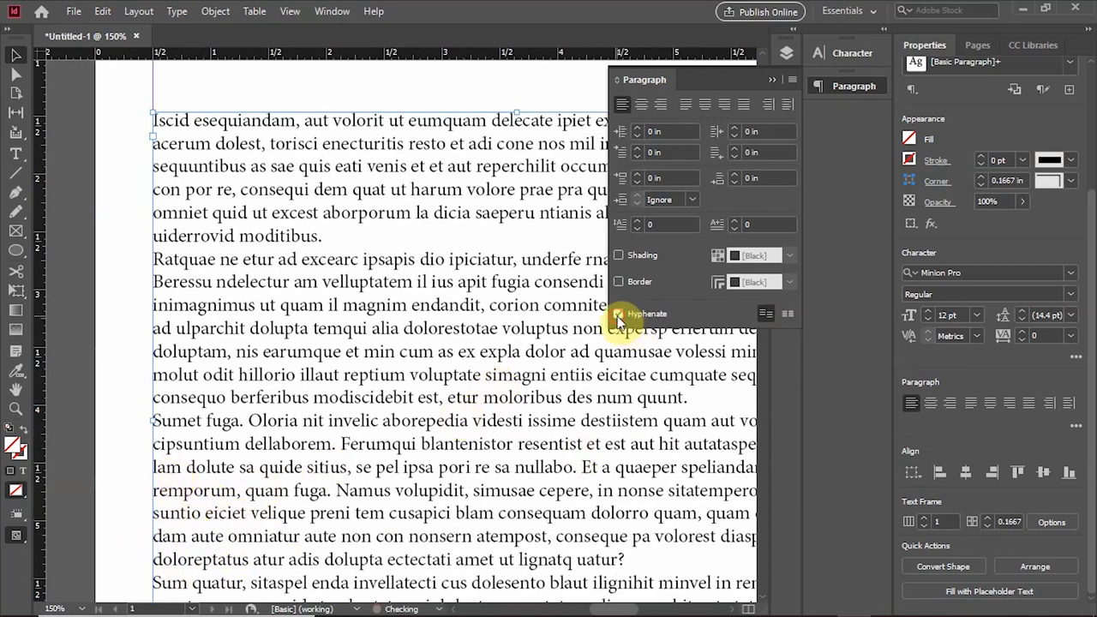
pyautogui.click(619, 315)
pyautogui.hscroll(5, 510, 392)
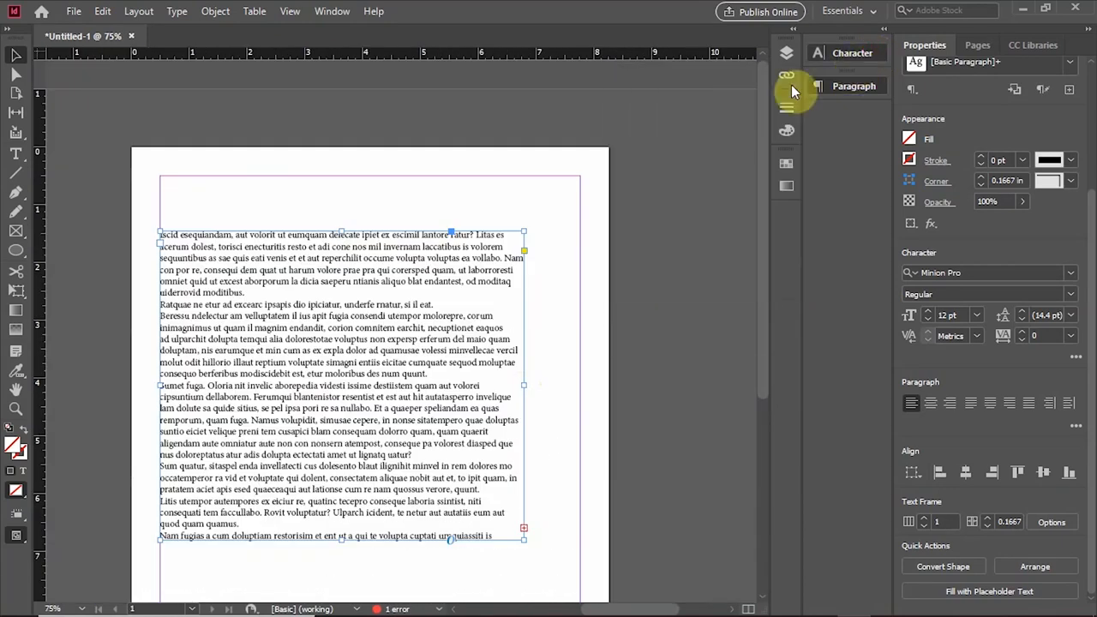
# Open the character formatting options and preview other fonts on the placeholder text without applying one.
pyautogui.click(848, 53)
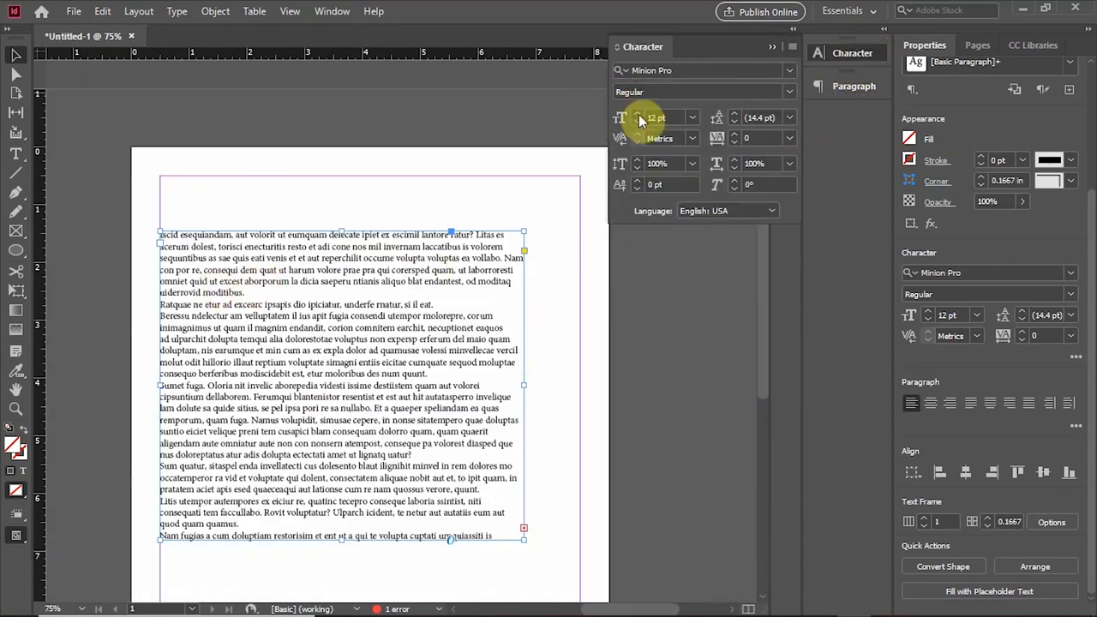
pyautogui.click(723, 79)
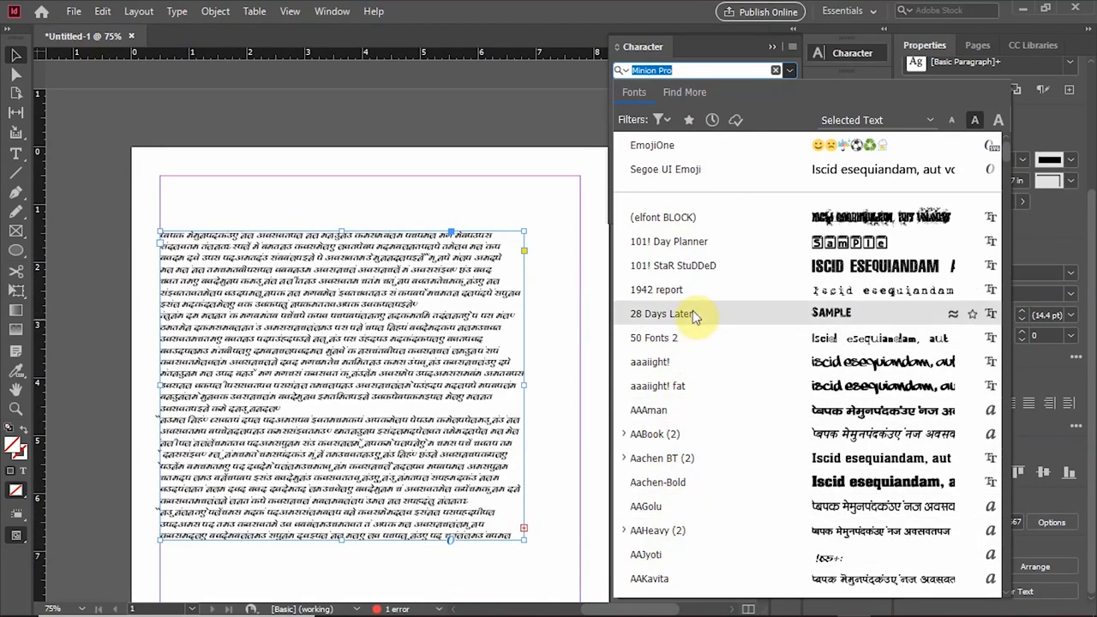
pyautogui.click(501, 121)
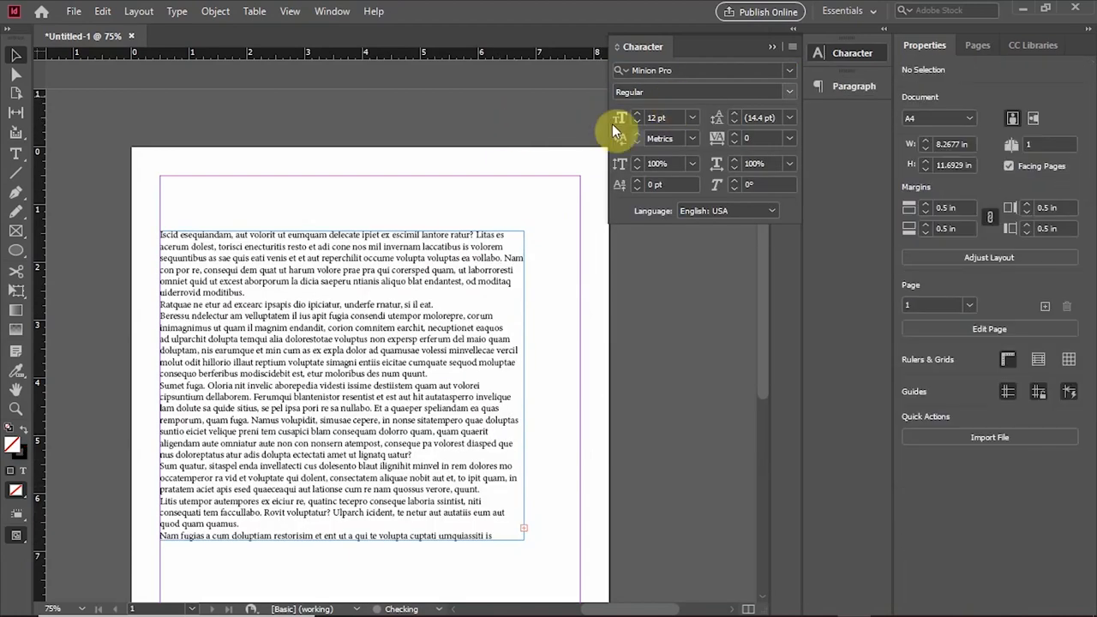
# Choose the Italic font style and apply it to the selected placeholder text frame.
pyautogui.click(787, 91)
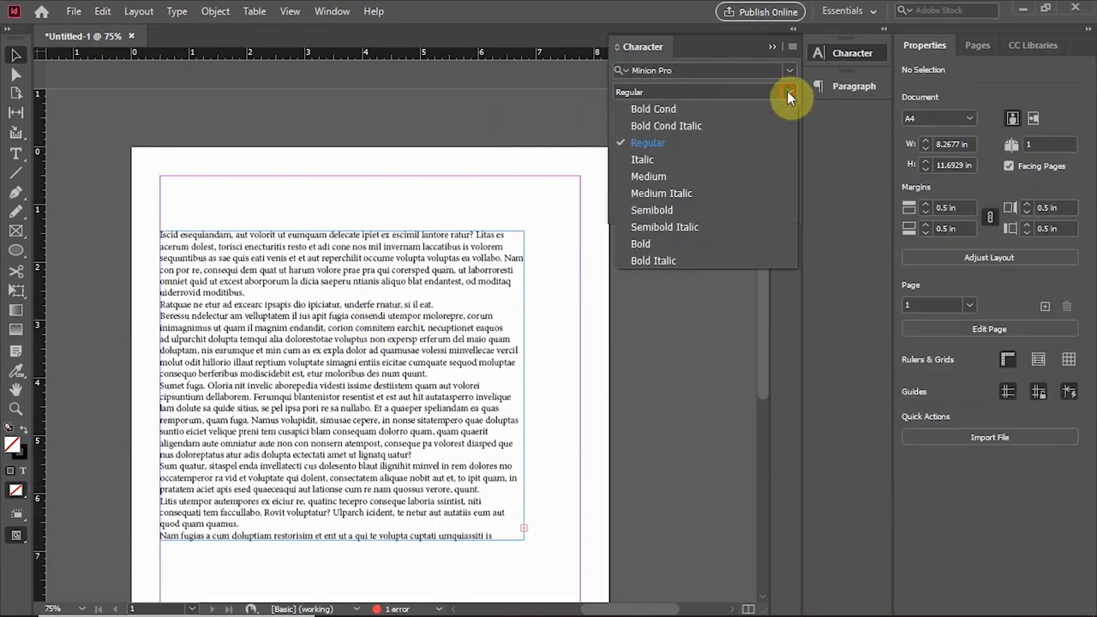
pyautogui.click(647, 157)
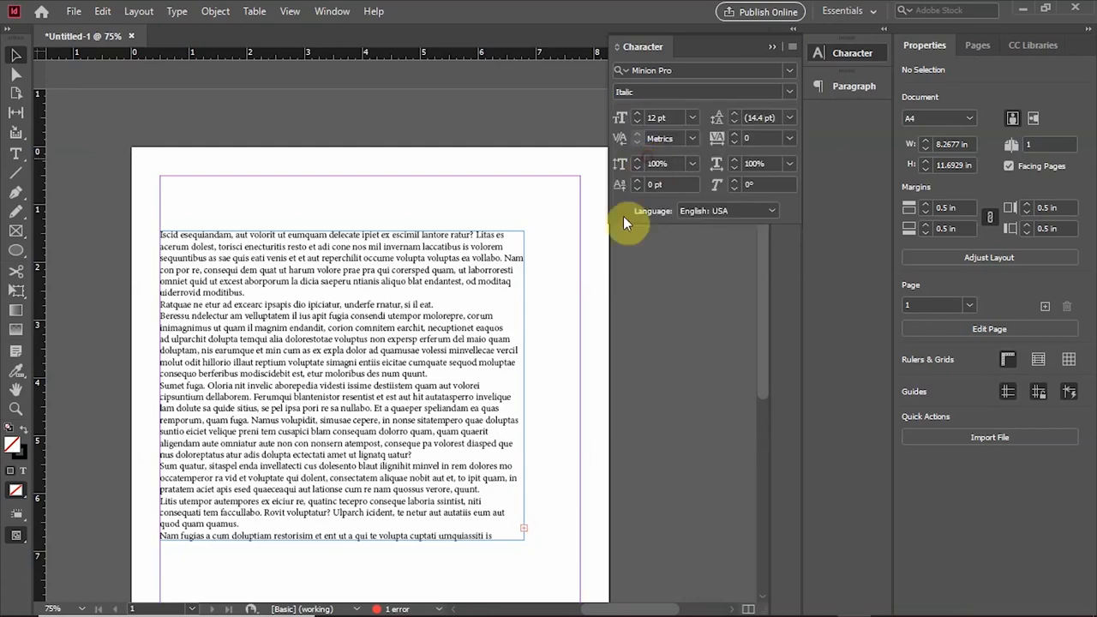
pyautogui.click(392, 385)
pyautogui.click(790, 90)
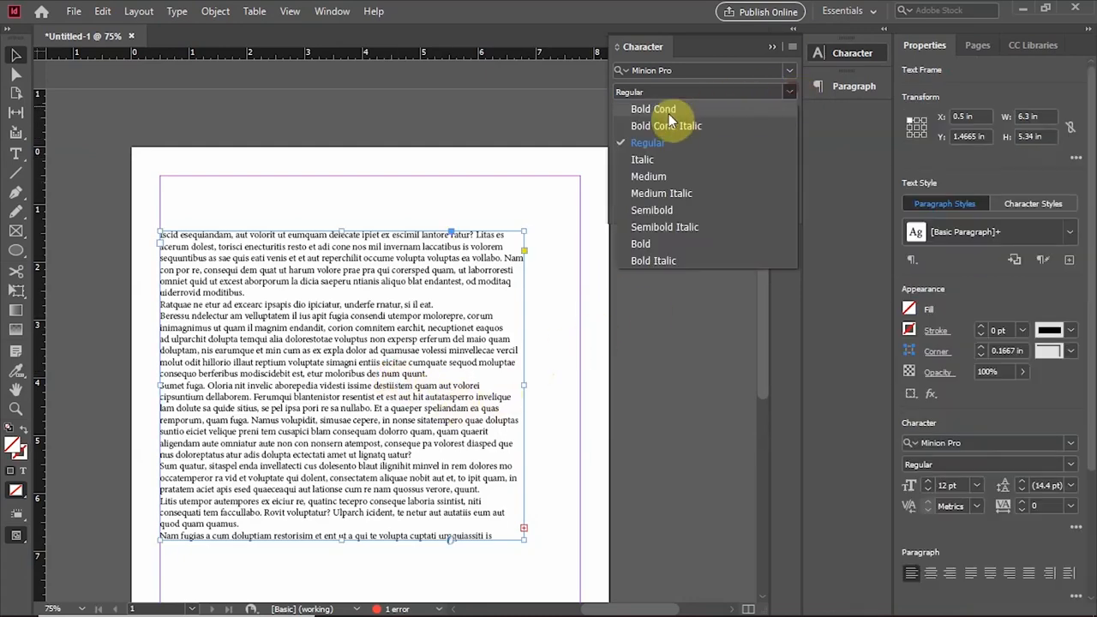
pyautogui.click(647, 160)
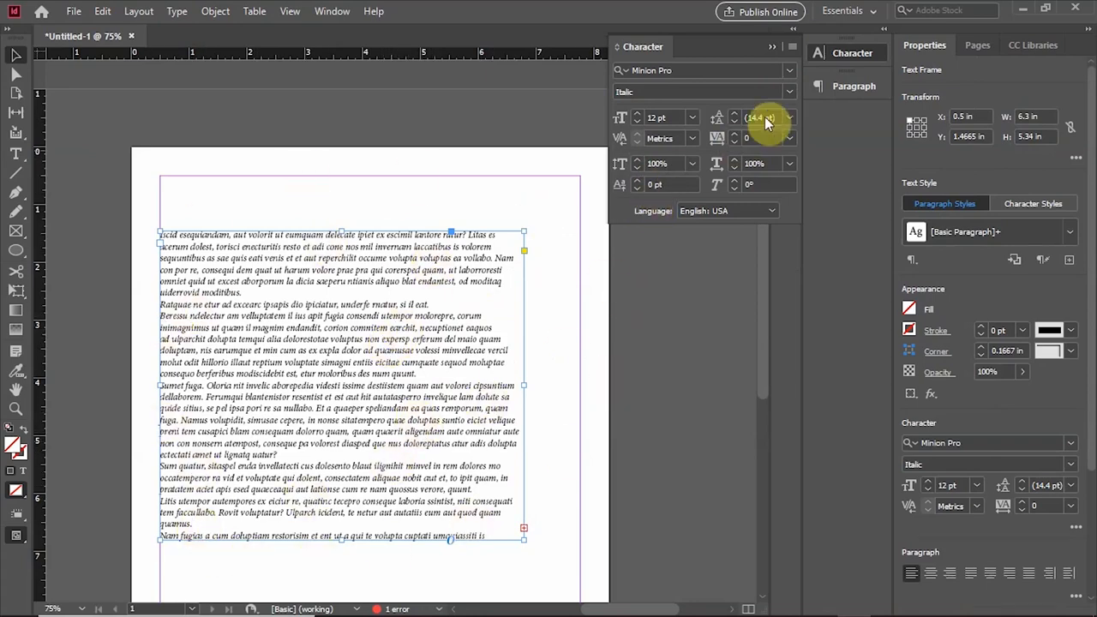
# Try the Semibold and Bold font styles on the placeholder text and return it to Regular.
pyautogui.click(789, 93)
pyautogui.click(630, 207)
pyautogui.click(788, 92)
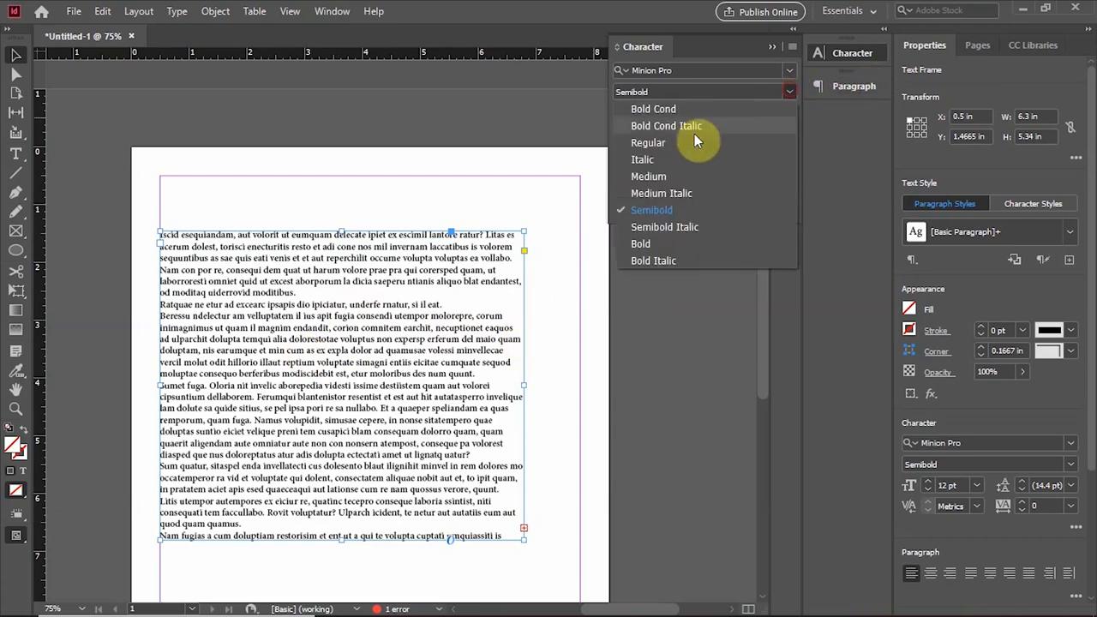
pyautogui.click(643, 244)
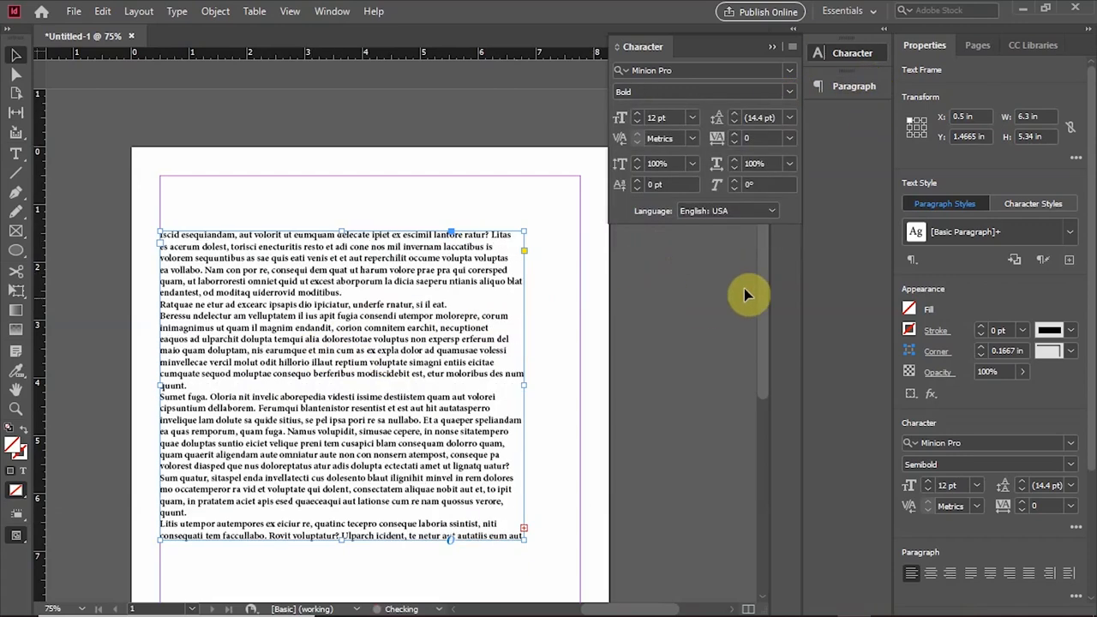
pyautogui.click(791, 92)
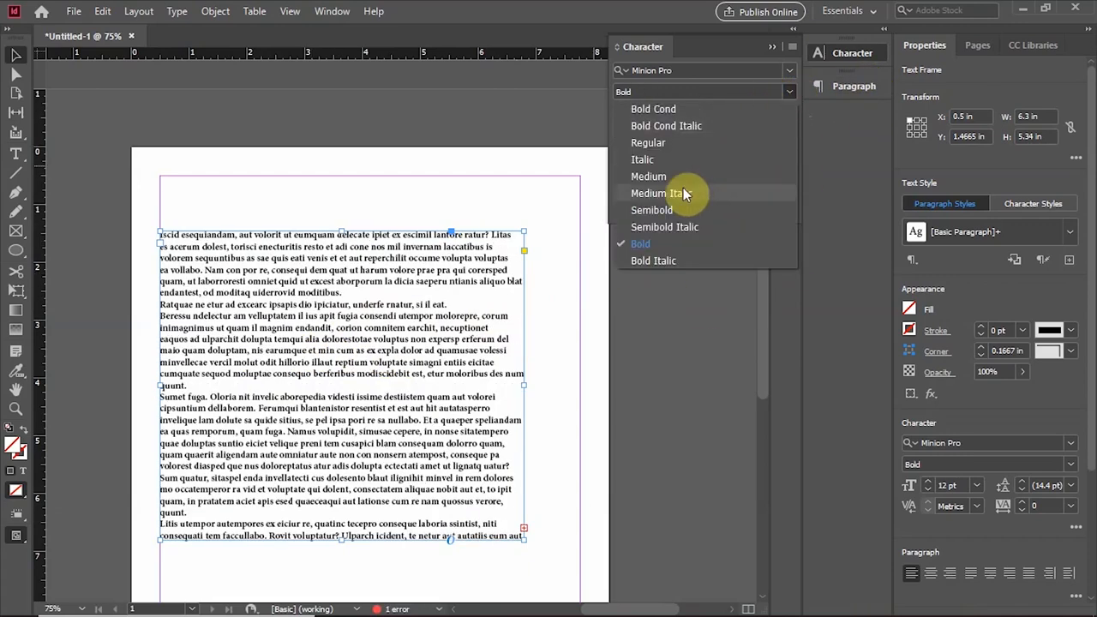
pyautogui.click(649, 143)
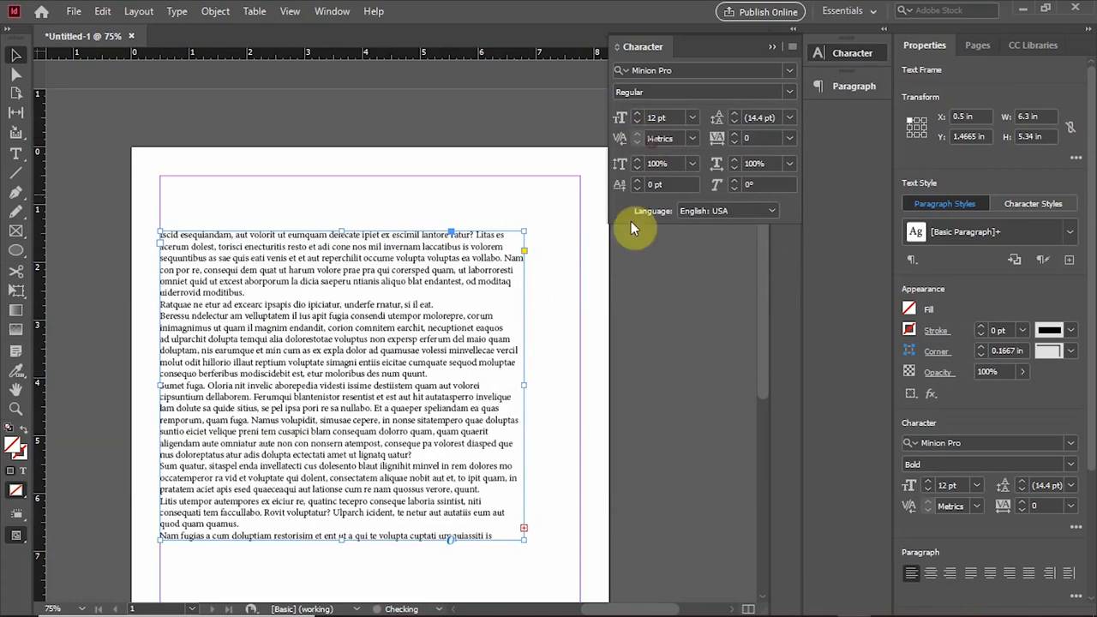
# Set the placeholder text's font size to 14 pt, keeping its frame selected.
pyautogui.click(692, 118)
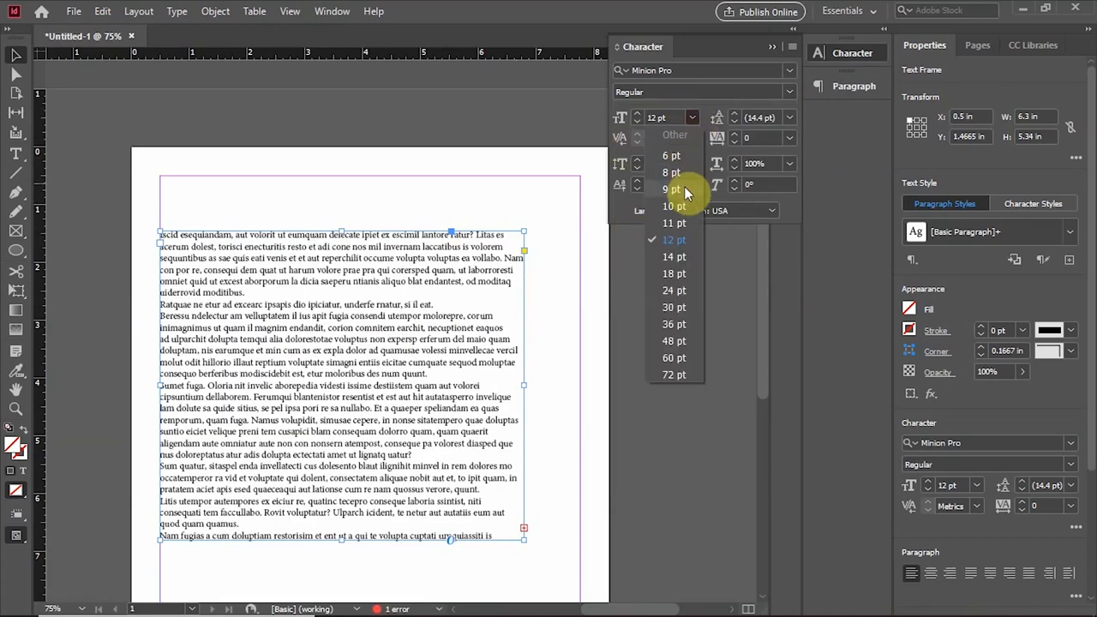
pyautogui.click(676, 261)
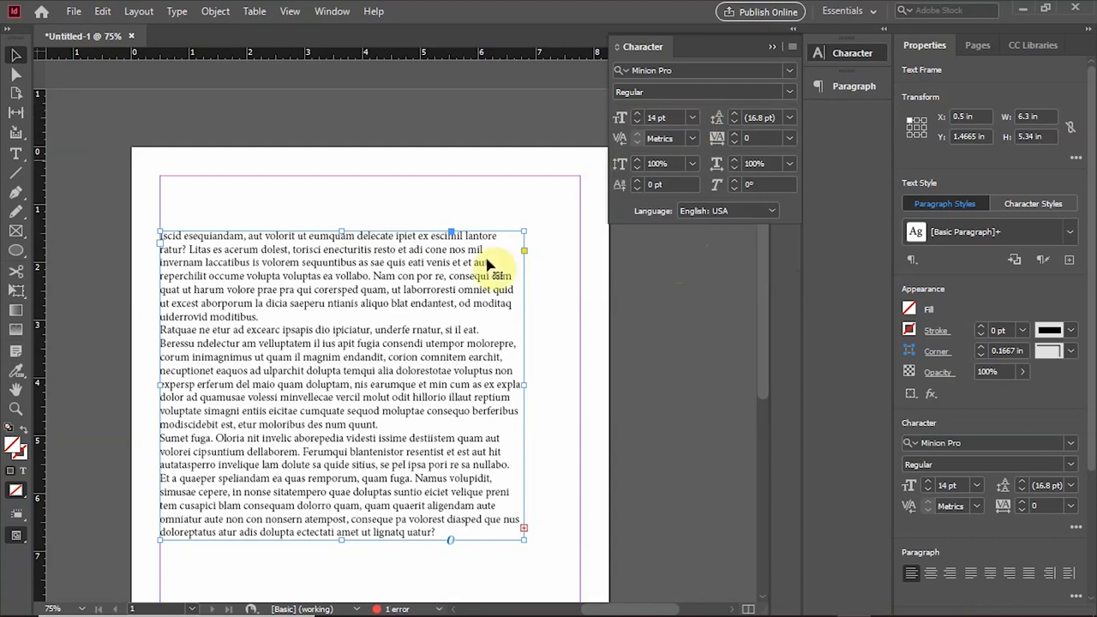
pyautogui.click(264, 196)
pyautogui.click(387, 234)
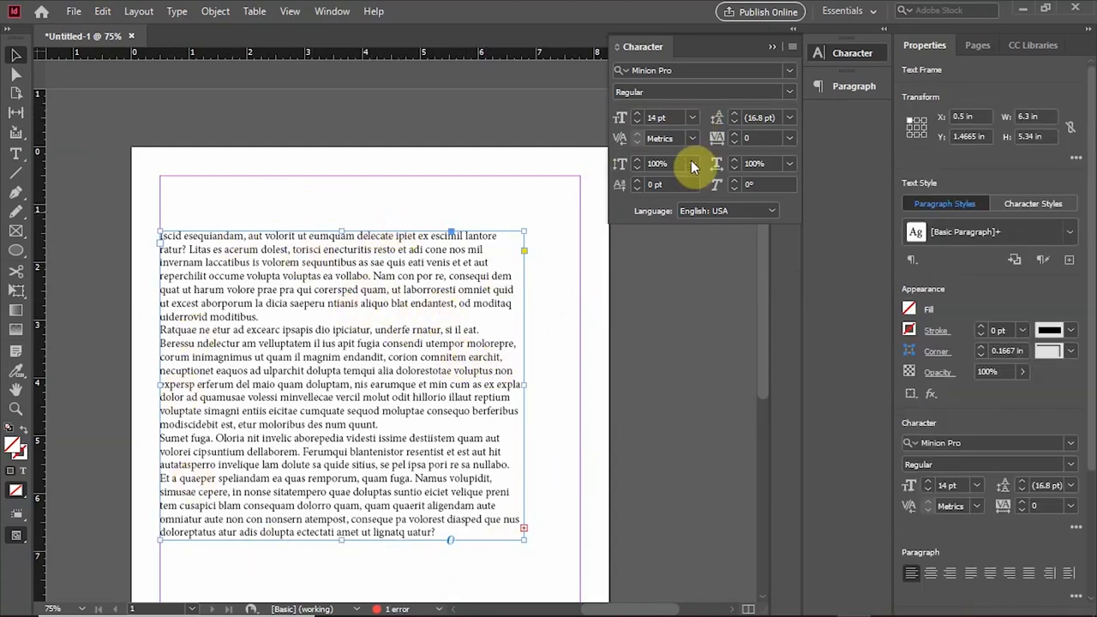
# Increase the placeholder text's font size to 18 pt and further to 24 pt.
pyautogui.click(693, 118)
pyautogui.click(672, 275)
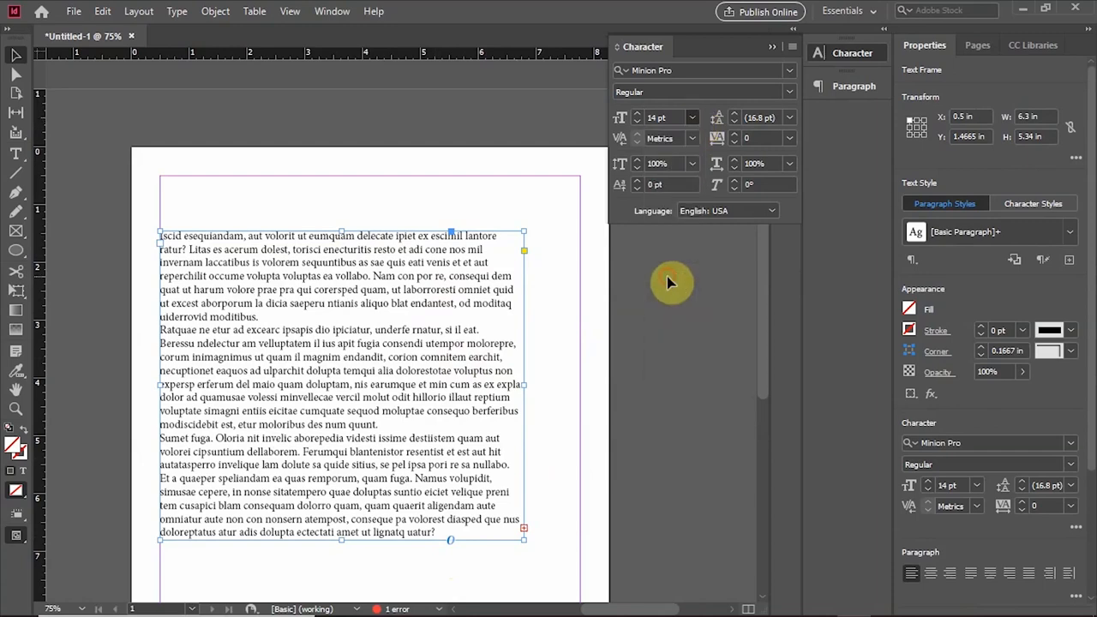
pyautogui.click(694, 119)
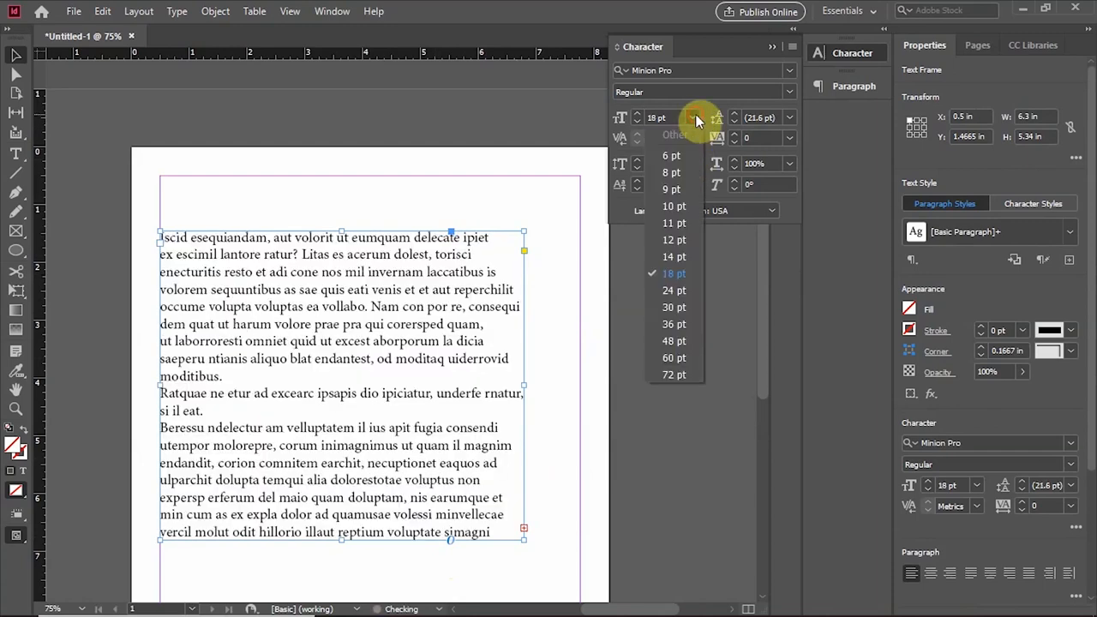
pyautogui.click(673, 290)
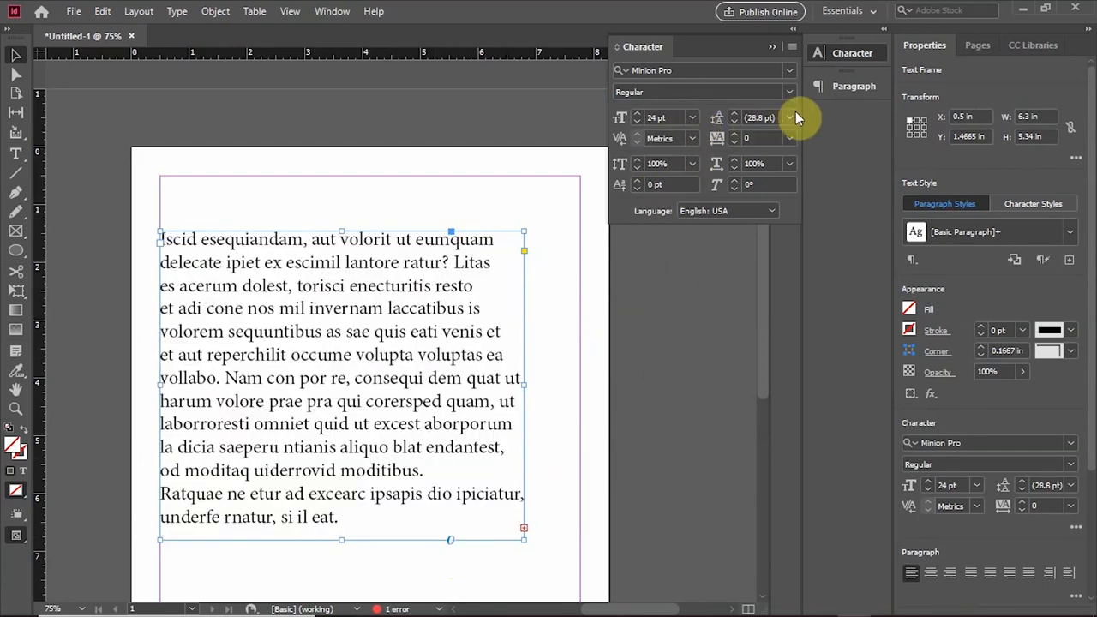
# Try an 11 pt font size on the placeholder text and settle on 12 pt.
pyautogui.click(693, 116)
pyautogui.click(674, 223)
pyautogui.click(697, 118)
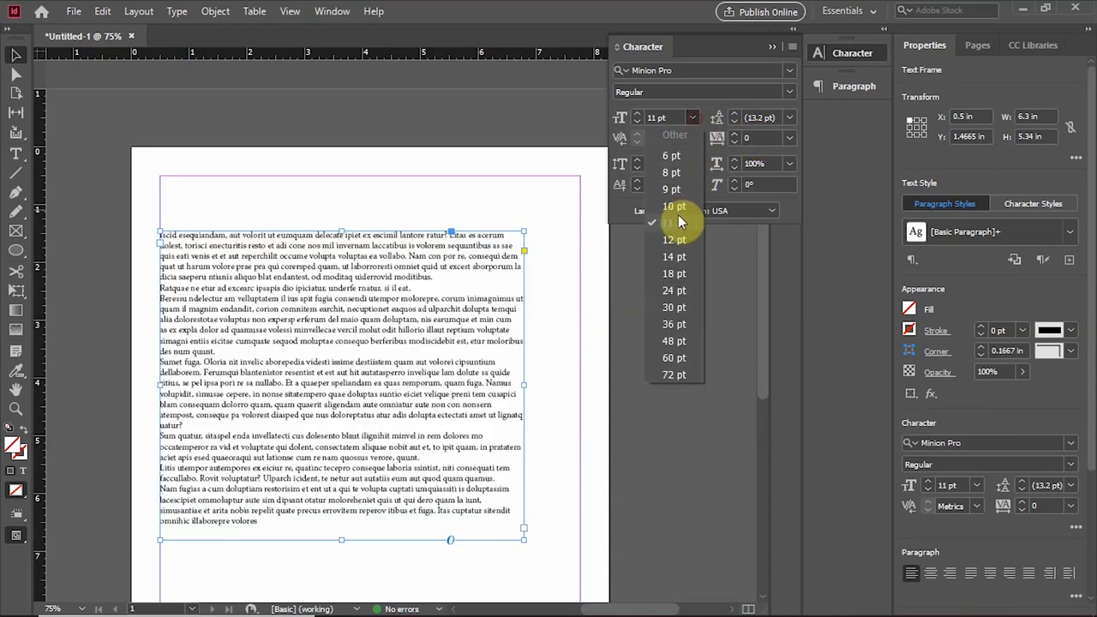
pyautogui.click(674, 240)
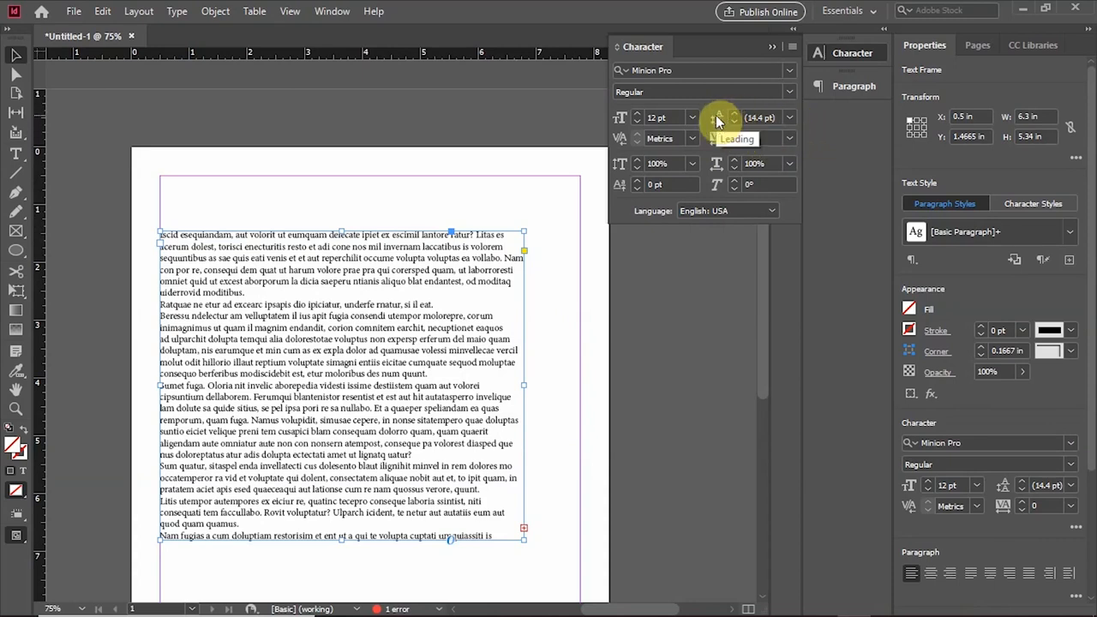
# Try leading values of 24, 30 and 36 pt on the placeholder text and return it to Auto.
pyautogui.click(789, 118)
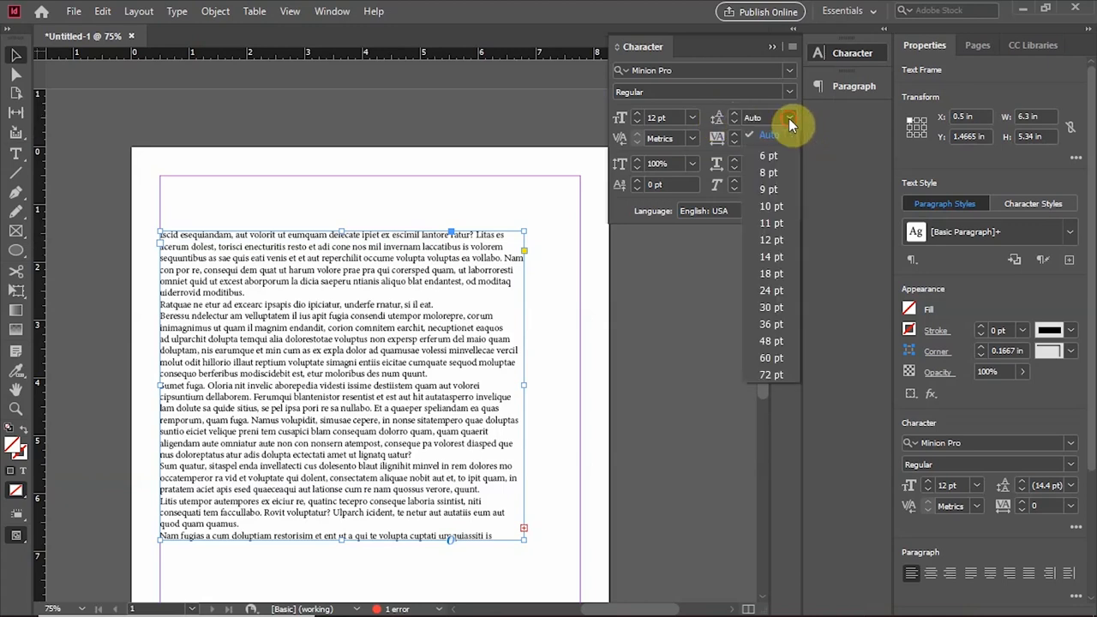
pyautogui.click(771, 134)
pyautogui.click(788, 118)
pyautogui.click(771, 292)
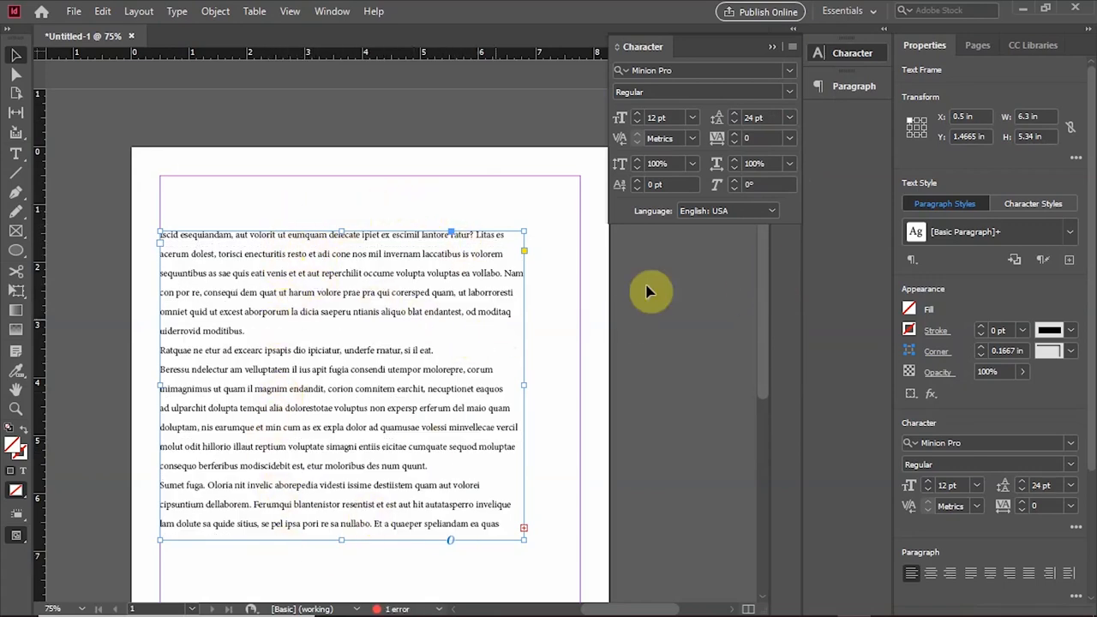
pyautogui.click(790, 117)
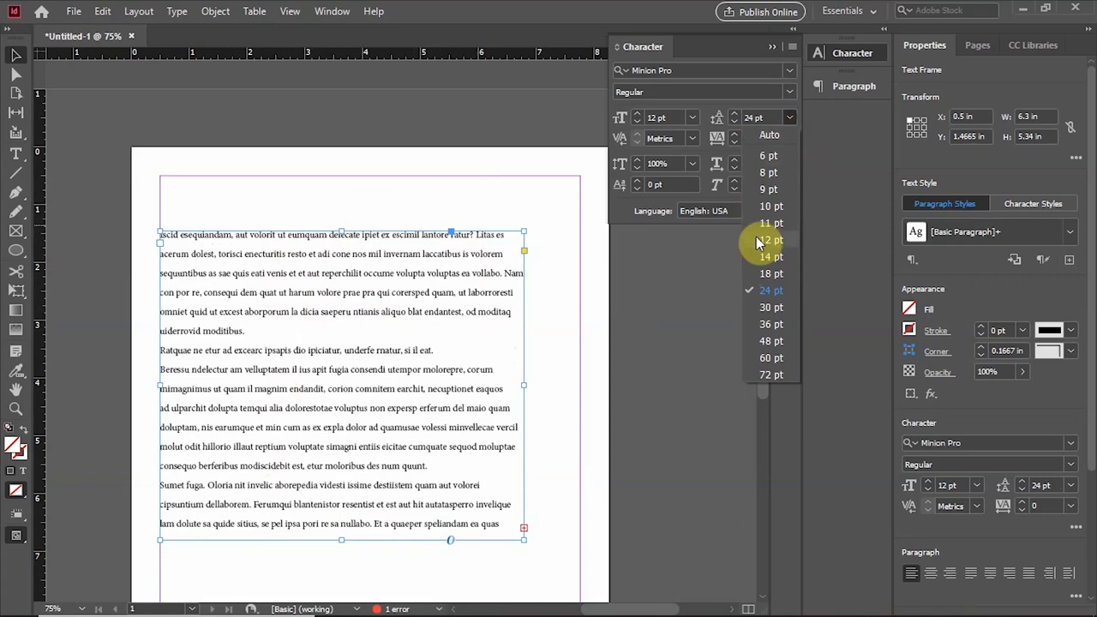
pyautogui.click(772, 309)
pyautogui.click(790, 117)
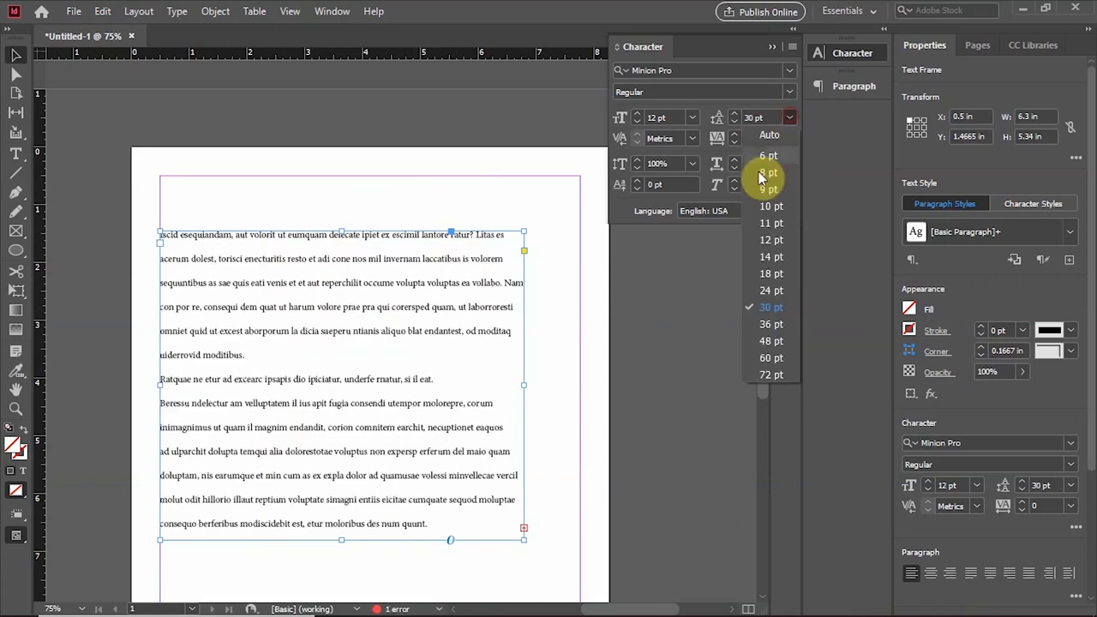
pyautogui.click(767, 326)
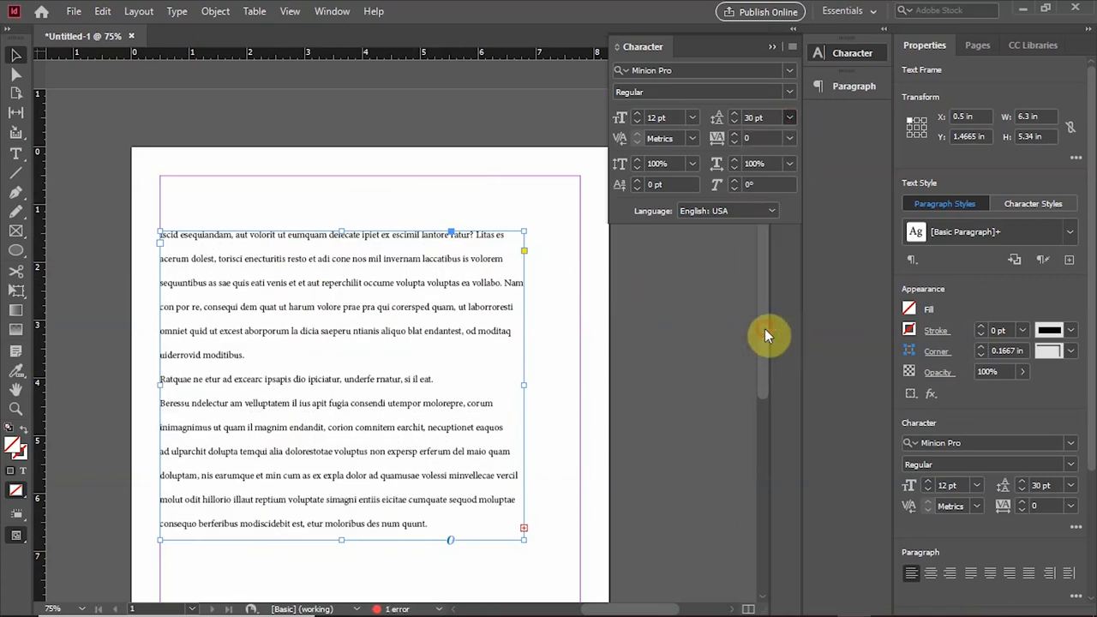
pyautogui.click(790, 117)
pyautogui.click(780, 136)
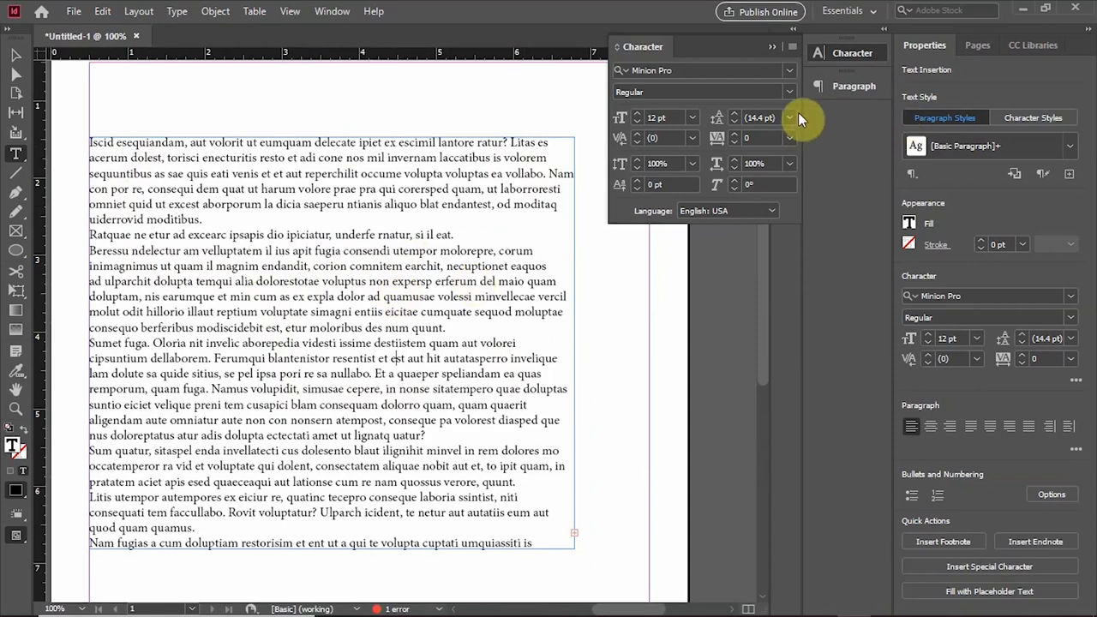
# Select the word "quamusae", extend the selection to its line, and select the whole paragraph beginning "Beressu ndelectur".
pyautogui.doubleClick(407, 296)
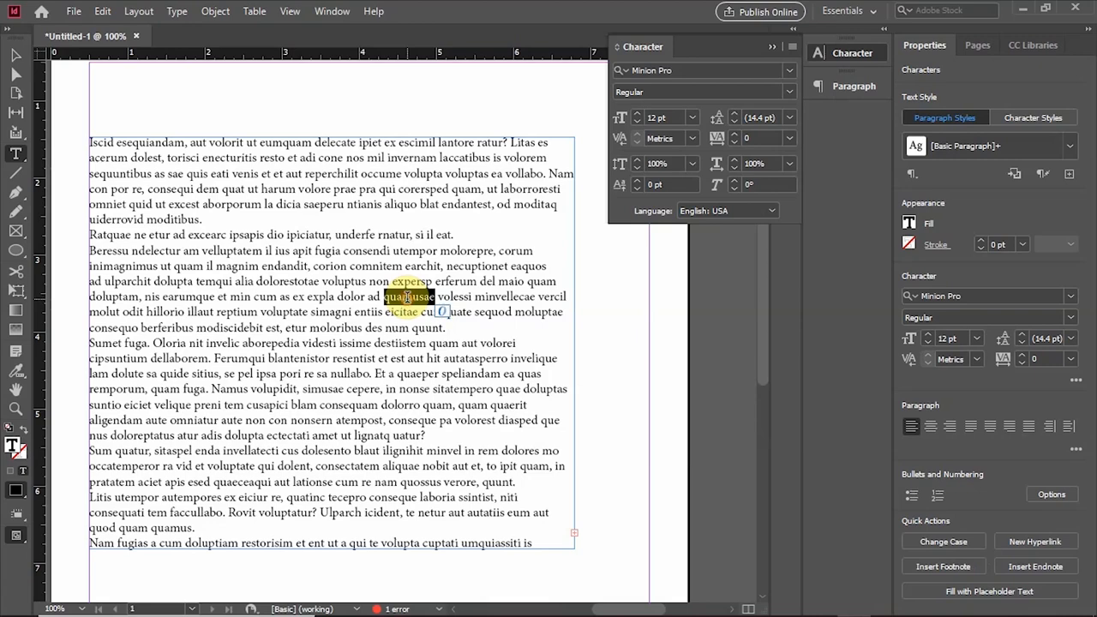
pyautogui.tripleClick(407, 296)
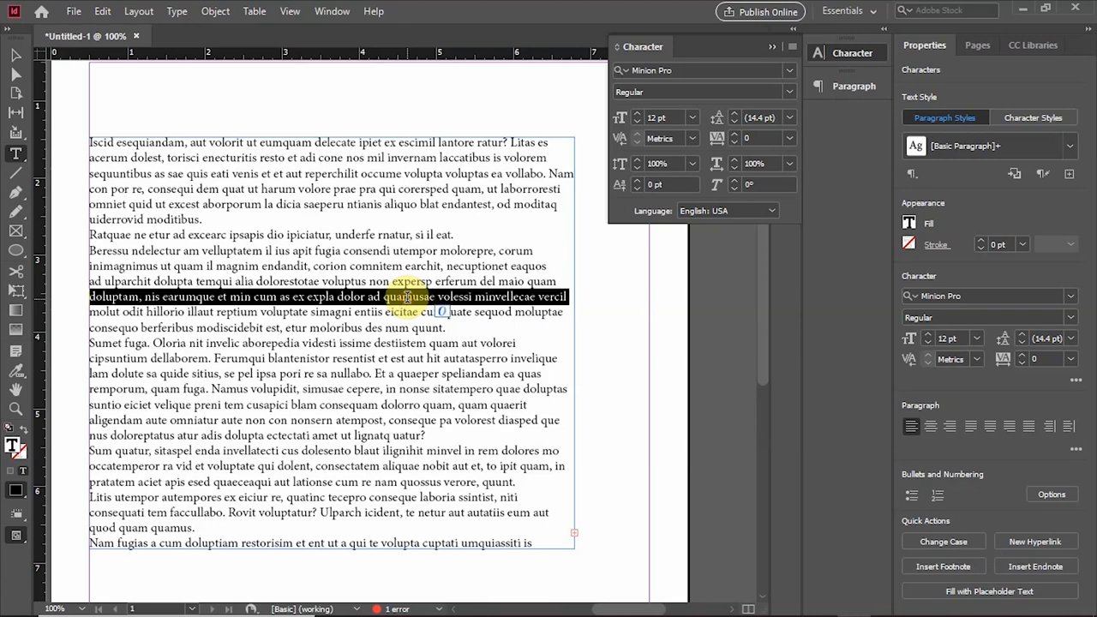
pyautogui.click(407, 297)
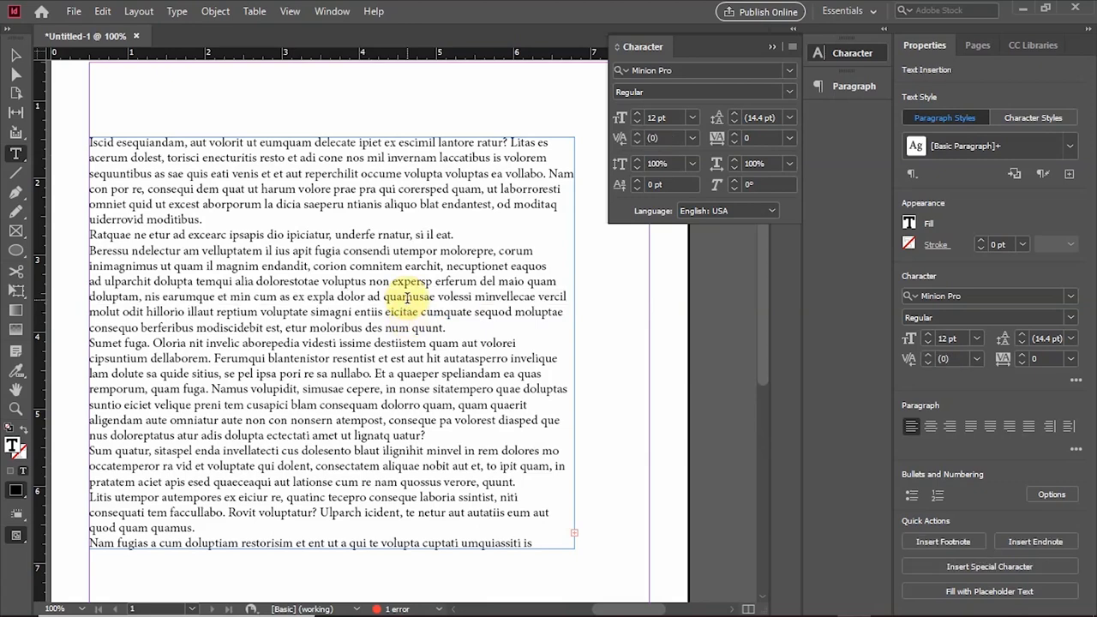
pyautogui.doubleClick(408, 297)
pyautogui.doubleClick(408, 296)
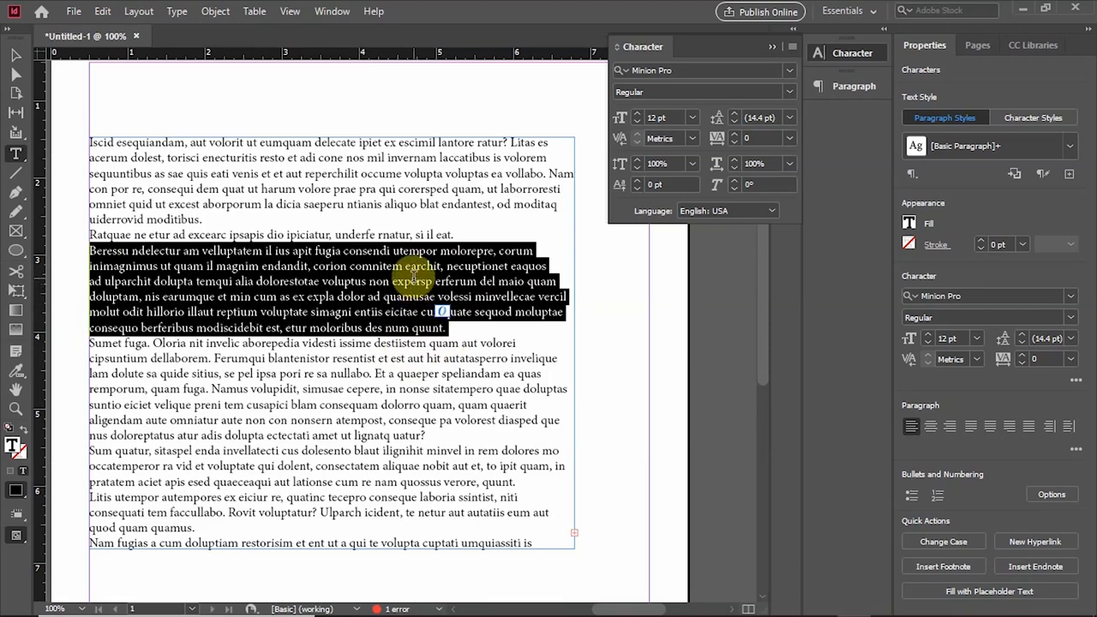
# Select the line beginning "ad ulparchit dolupta", extend the selection to all the text, and return to selecting the frame itself.
pyautogui.click(414, 281)
pyautogui.tripleClick(415, 281)
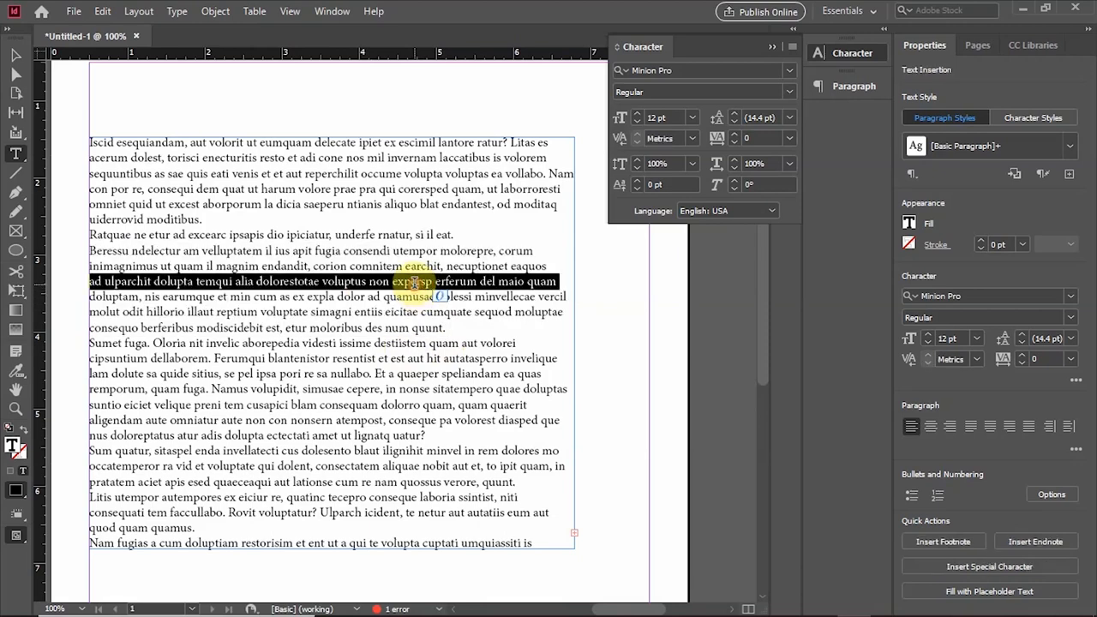
pyautogui.doubleClick(415, 282)
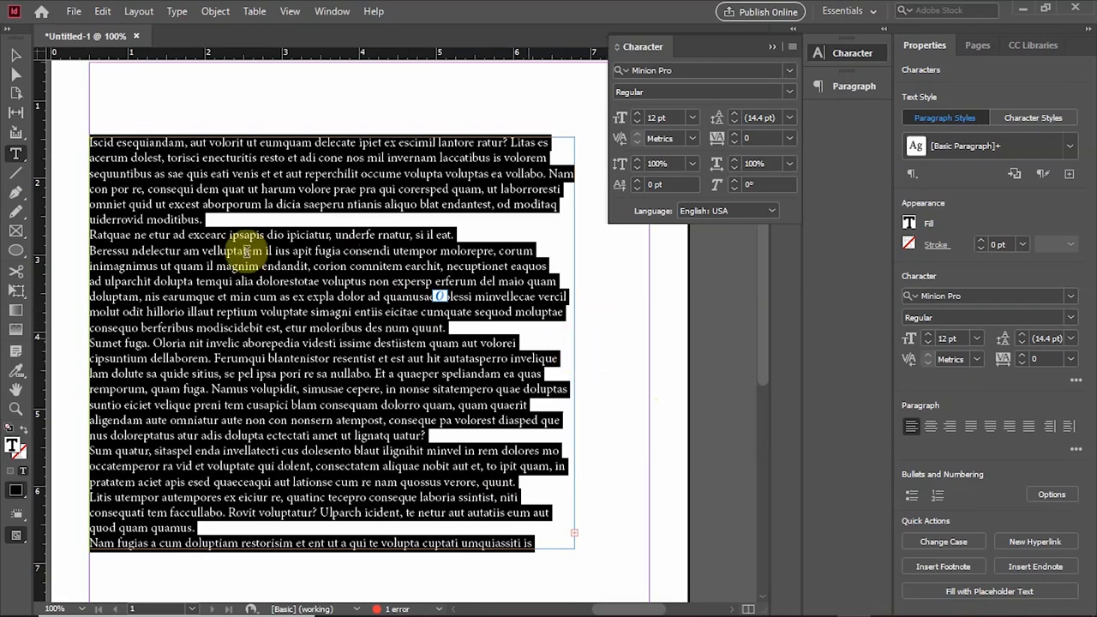
pyautogui.click(17, 55)
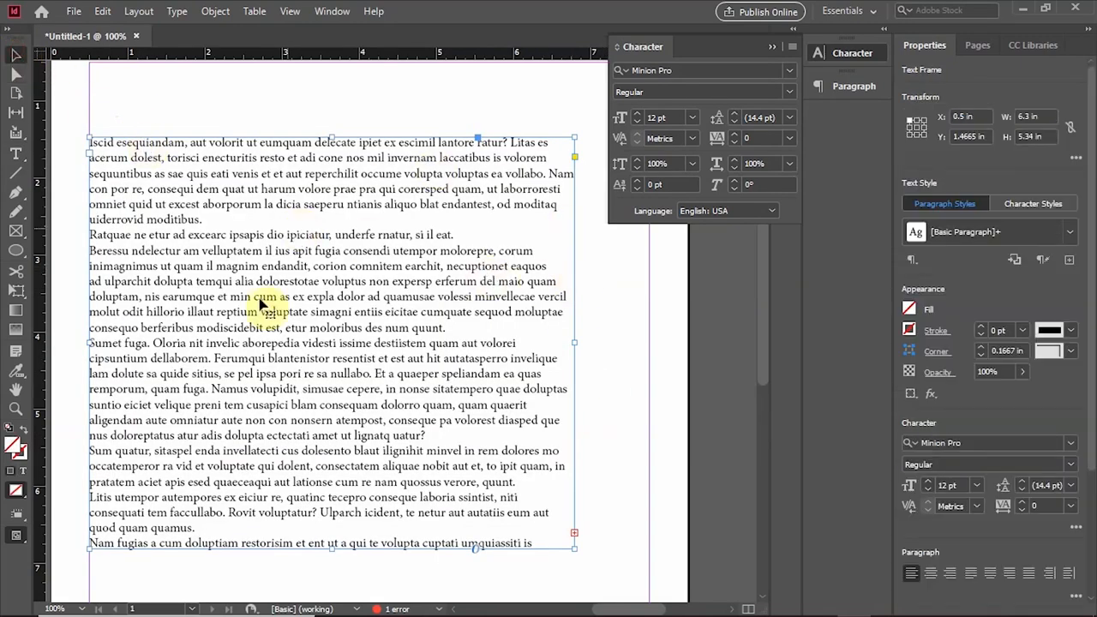
# Collapse the Character panel and adjust the text frame's bottom edge to a frame height of about 5.14 in.
pyautogui.moveTo(766, 302); pyautogui.dragTo(759, 342)
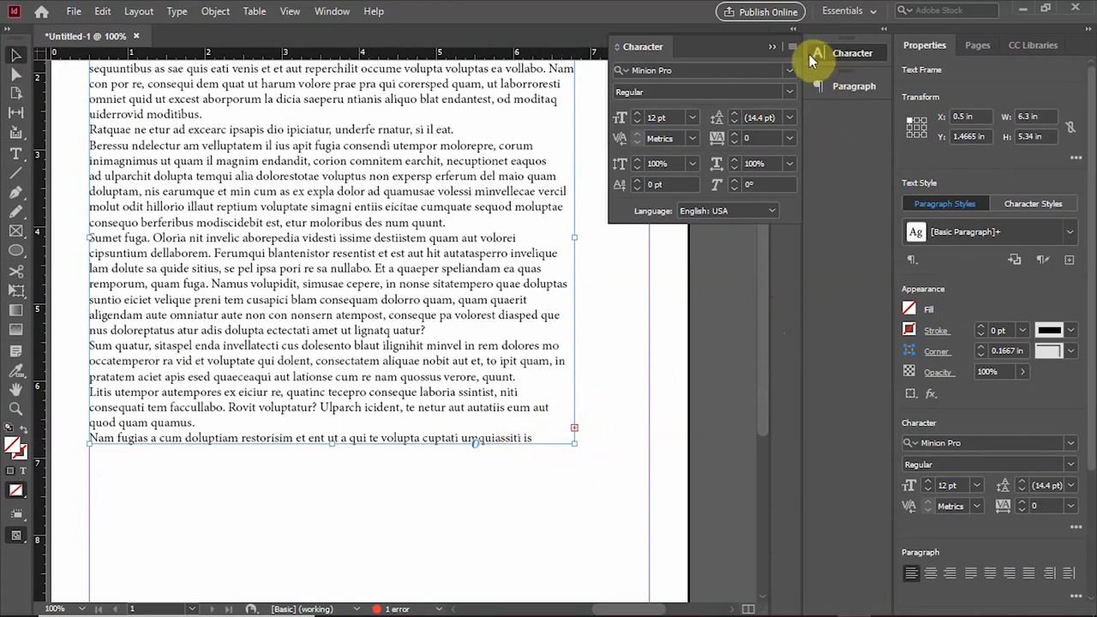
pyautogui.click(773, 48)
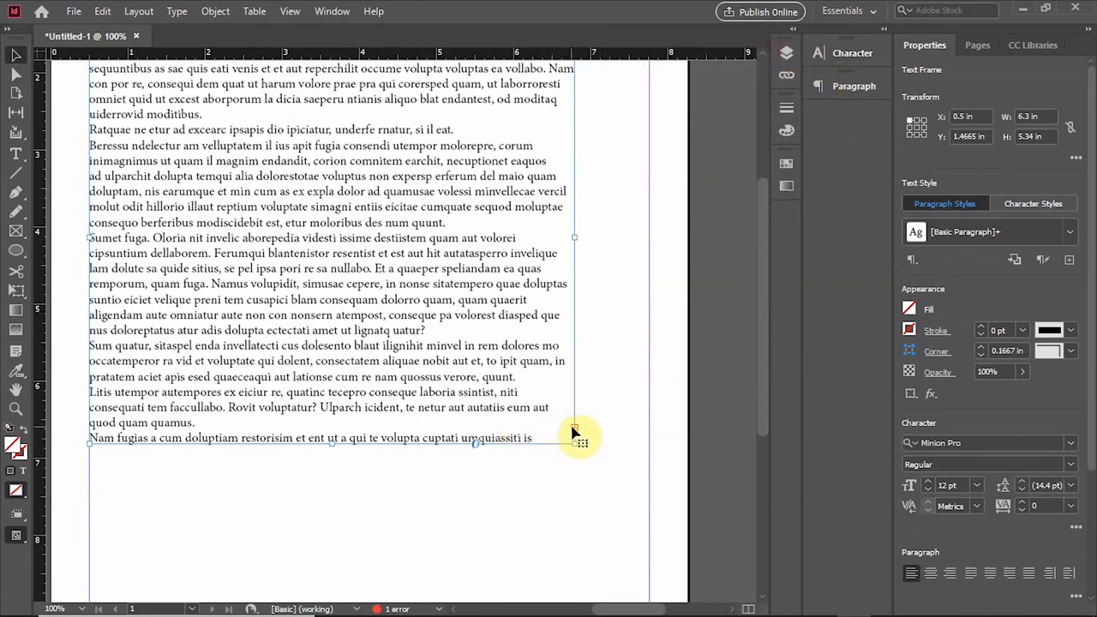
pyautogui.scroll(-3, 657, 286)
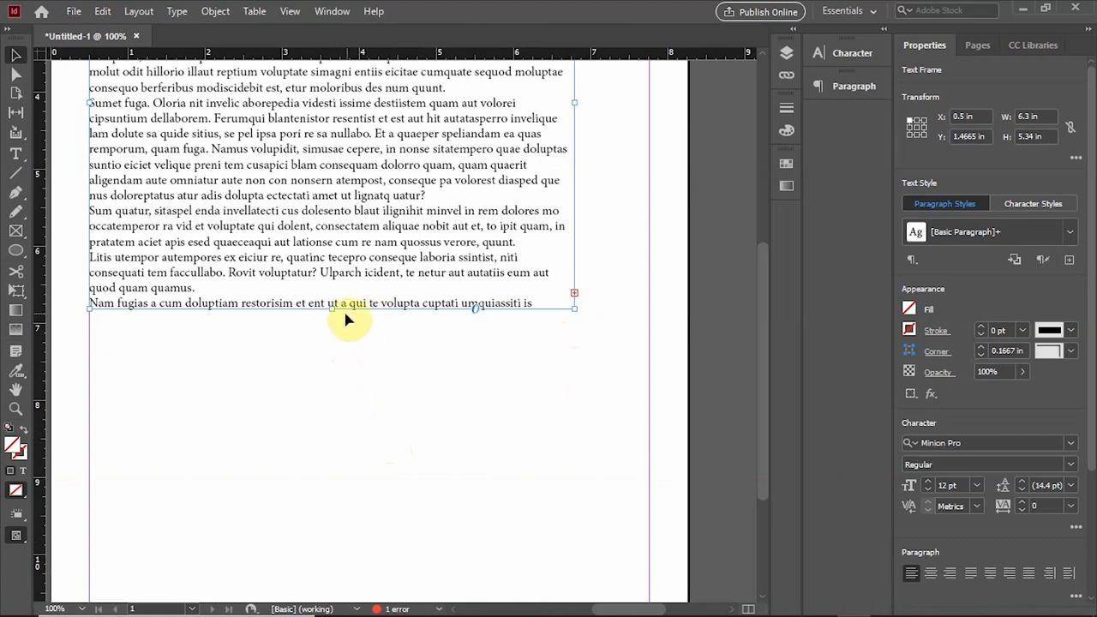
pyautogui.moveTo(331, 307); pyautogui.dragTo(331, 362)
pyautogui.scroll(-1, 360, 376)
pyautogui.moveTo(328, 317); pyautogui.dragTo(351, 250)
pyautogui.scroll(-1, 421, 380)
pyautogui.scroll(6, 506, 381)
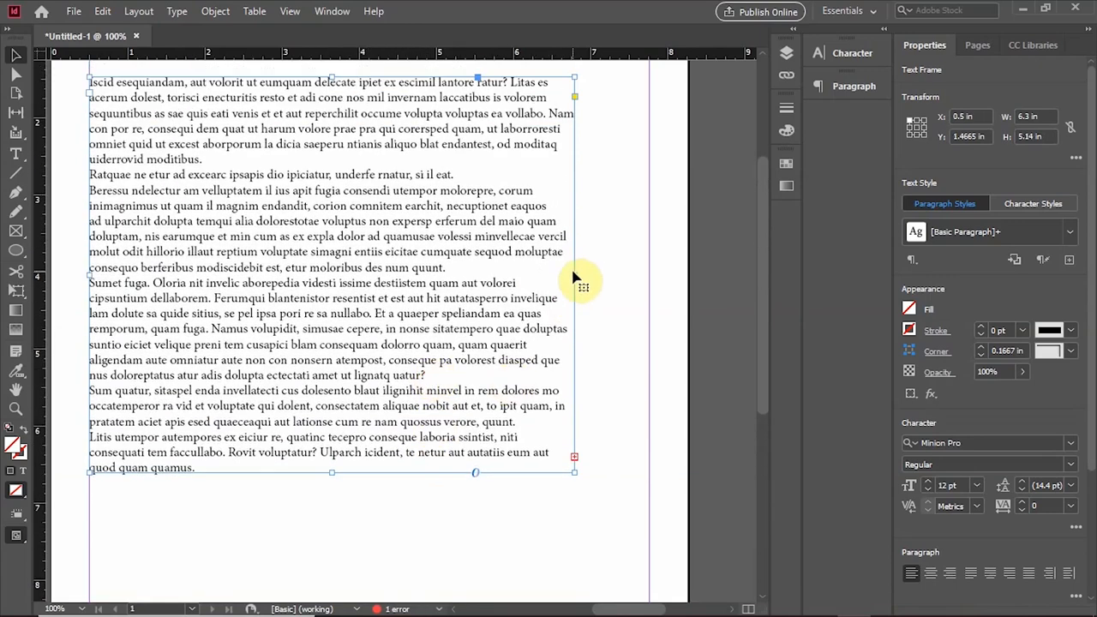
# Widen the text frame to the page's right margin, about 7.27 in, and lengthen it to about 6.16 in.
pyautogui.moveTo(575, 276); pyautogui.dragTo(635, 281)
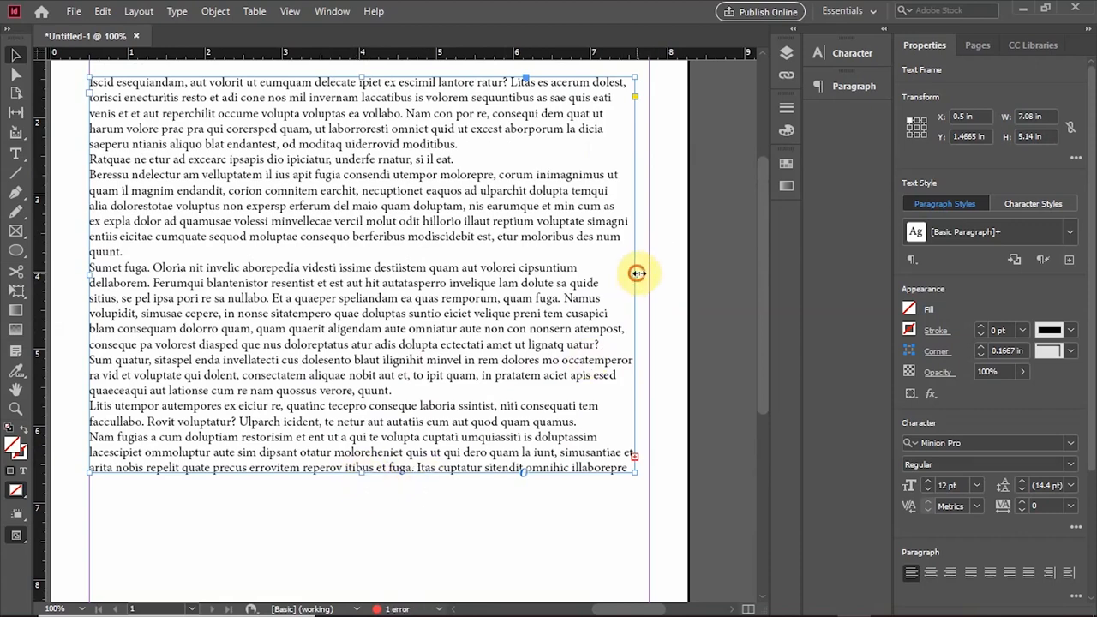
pyautogui.moveTo(637, 275); pyautogui.dragTo(649, 277)
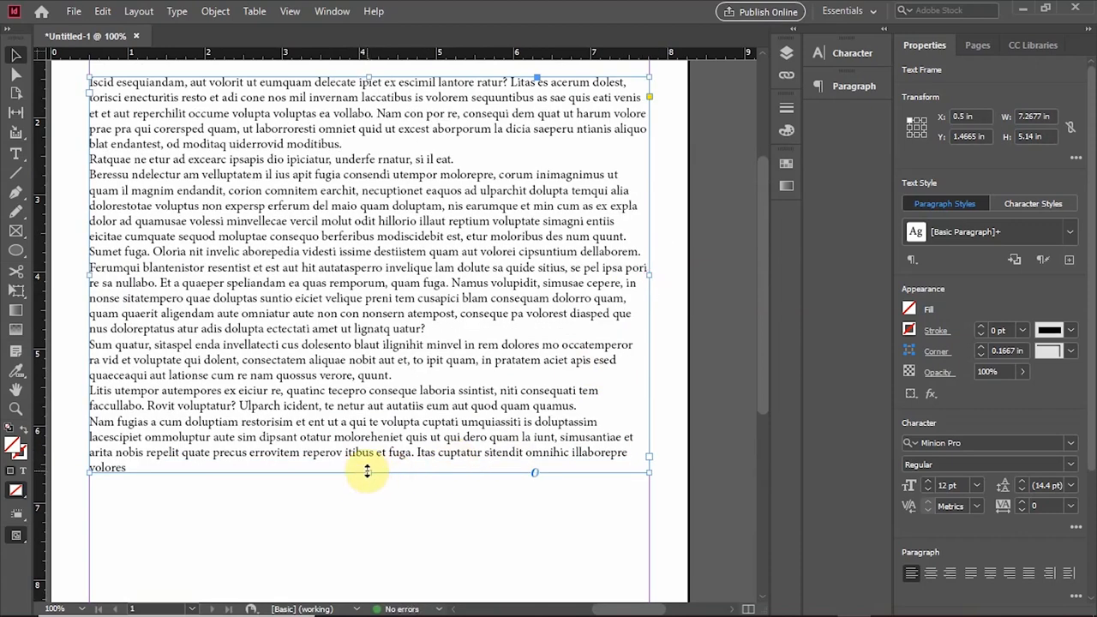
pyautogui.moveTo(366, 470); pyautogui.dragTo(369, 551)
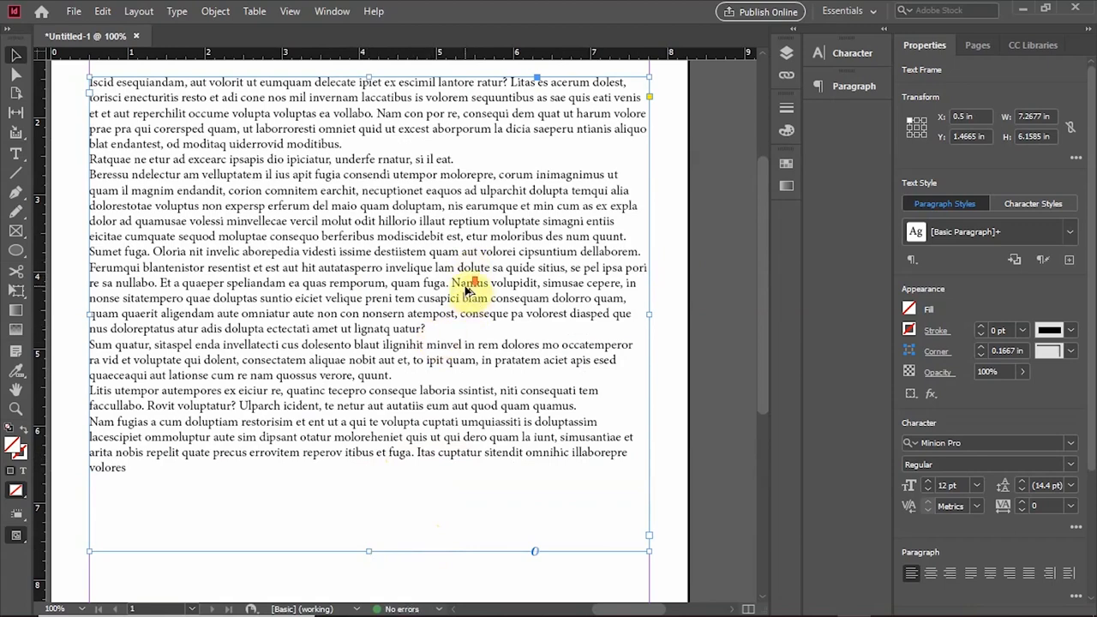
# Shrink the text frame to about 4.95 by 3.96 in and thread its overset text into a new frame below, about 4.28 by 2.78 in.
pyautogui.scroll(-2, 467, 291)
pyautogui.moveTo(416, 386); pyautogui.dragTo(423, 300)
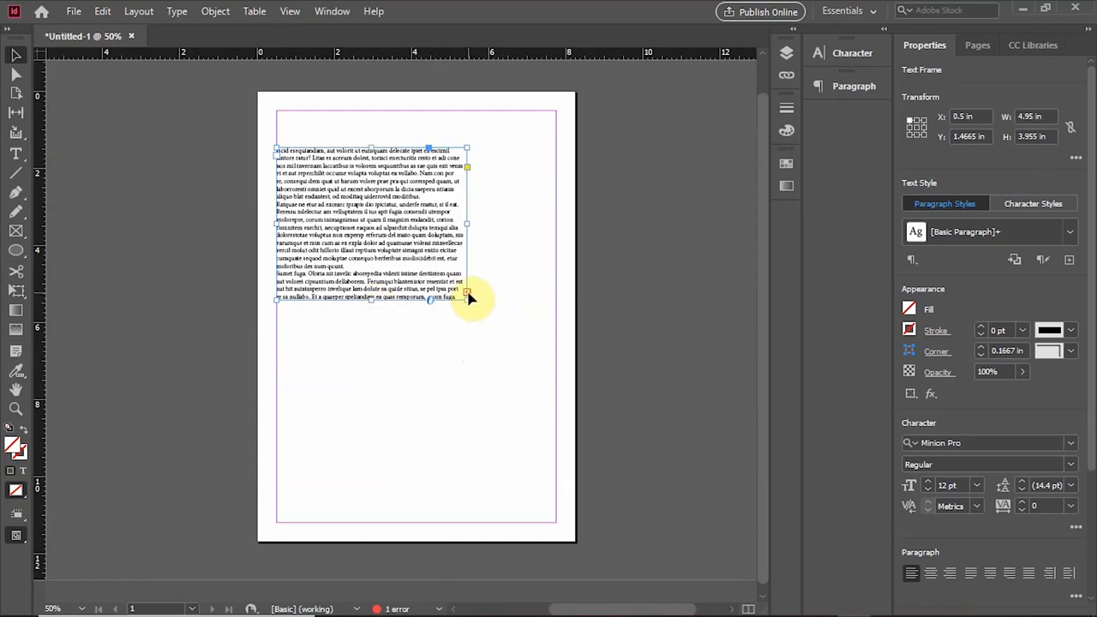
pyautogui.click(467, 293)
pyautogui.moveTo(294, 324); pyautogui.dragTo(458, 431)
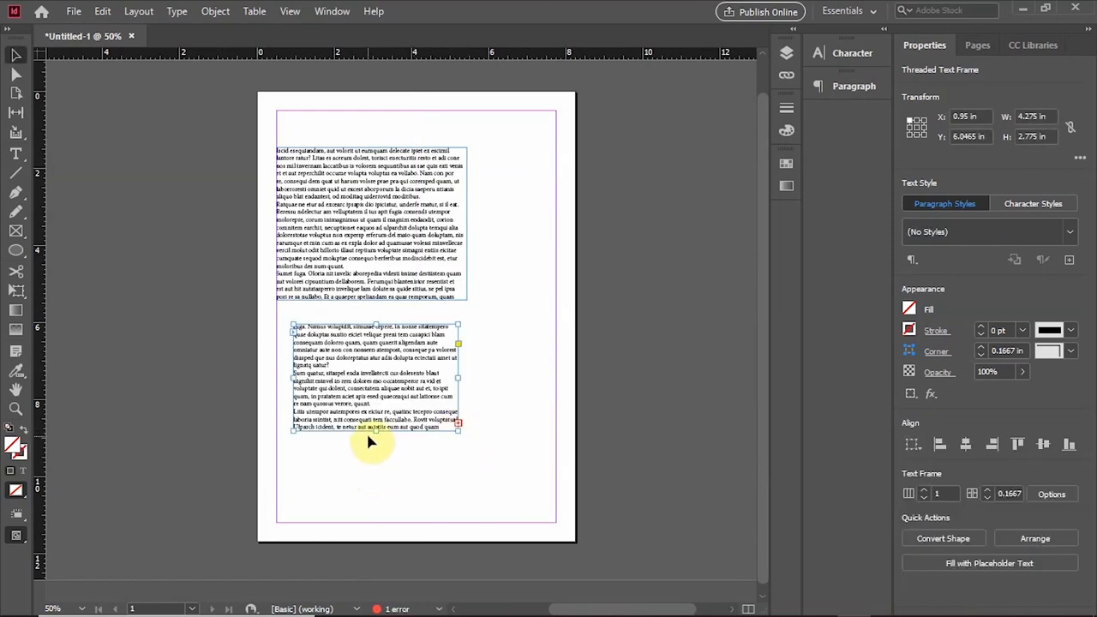
# Enlarge the lower threaded frame to about 4.25 in high and 6.25 in wide, and extend its left edge to the page margin.
pyautogui.moveTo(376, 431); pyautogui.dragTo(380, 488)
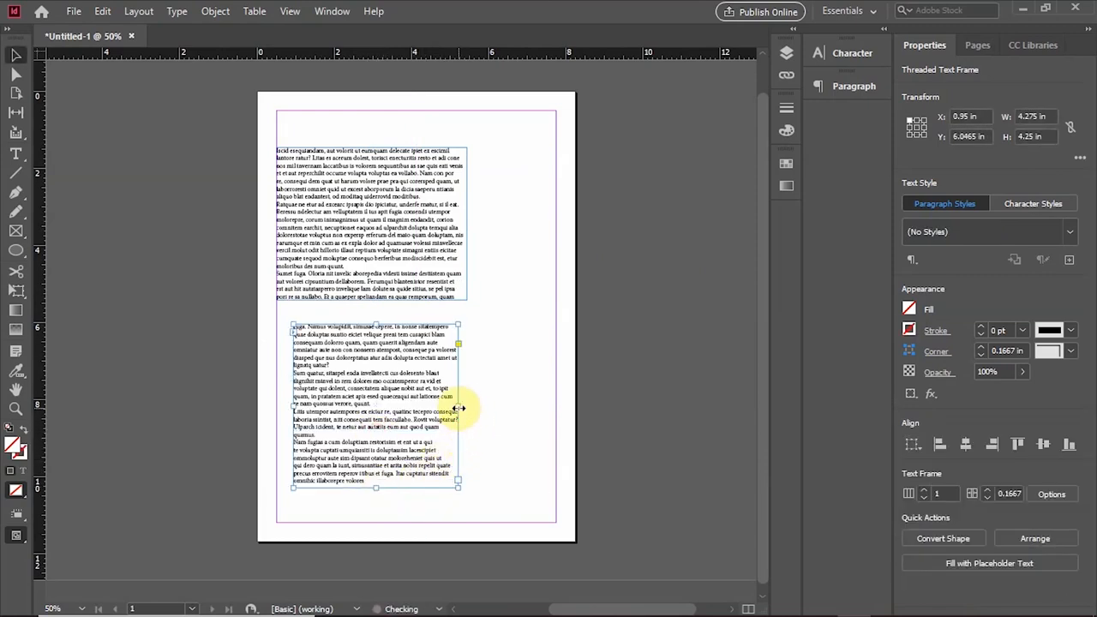
pyautogui.moveTo(459, 407); pyautogui.dragTo(535, 412)
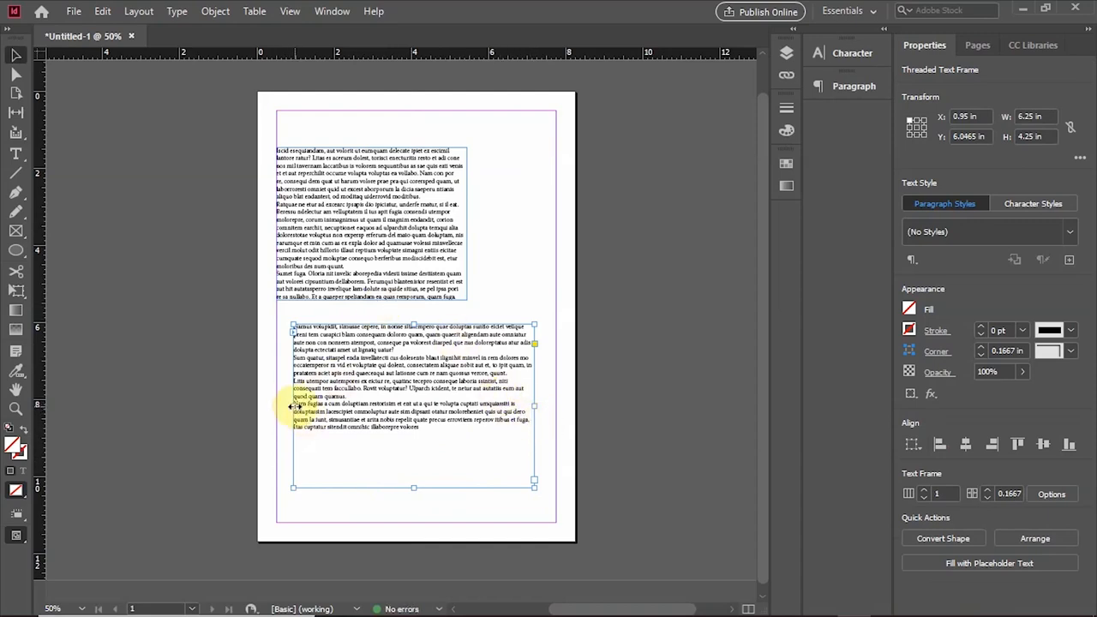
pyautogui.moveTo(292, 408); pyautogui.dragTo(283, 403)
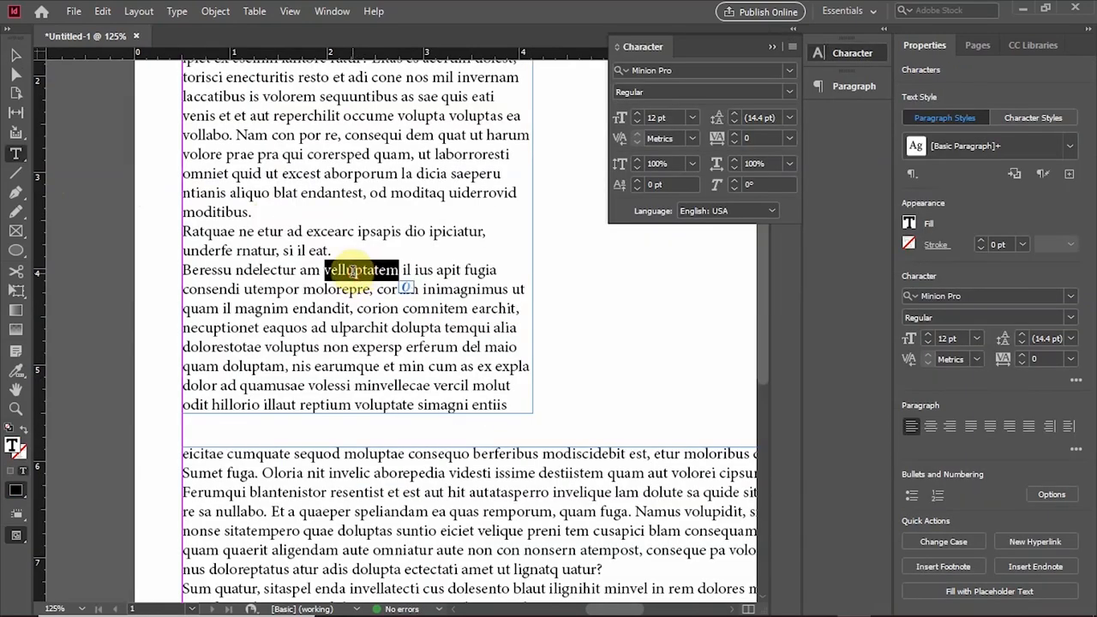
# Practise selecting words and lines in the upper frame, ending with the line "quam il magnim endandit, corion comnitem earchit," selected.
pyautogui.tripleClick(353, 271)
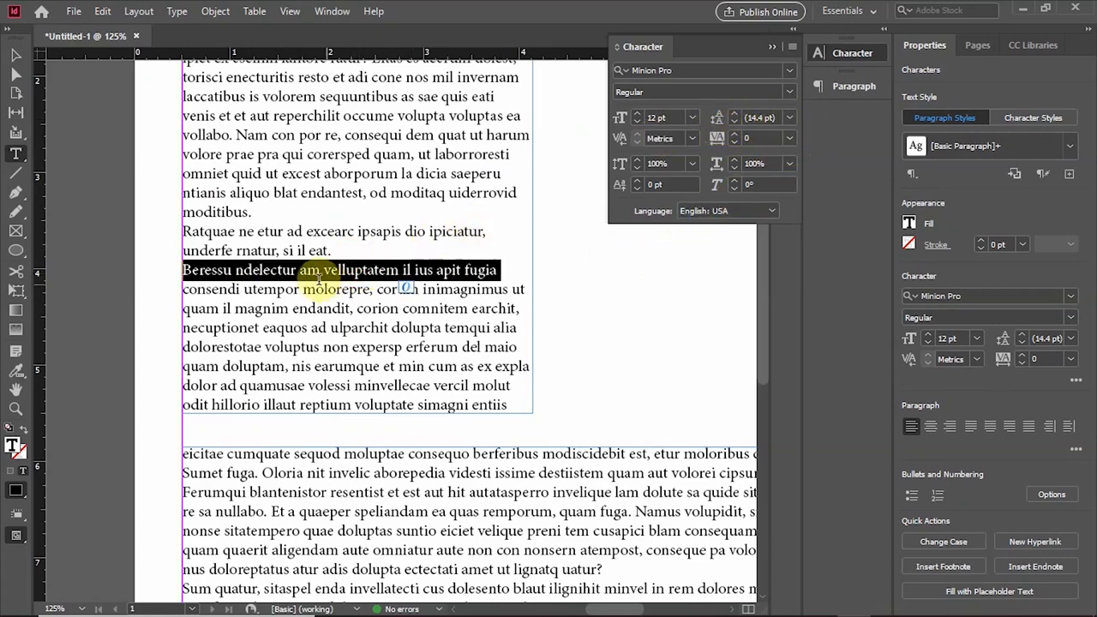
pyautogui.click(310, 308)
pyautogui.doubleClick(310, 309)
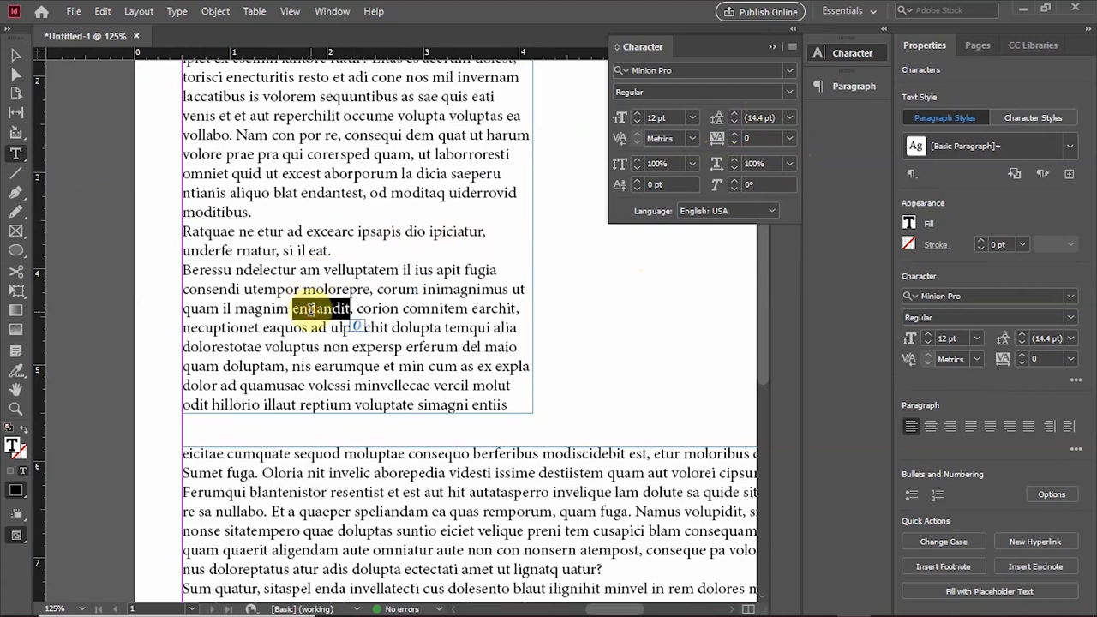
pyautogui.tripleClick(311, 309)
pyautogui.click(311, 309)
pyautogui.click(310, 309)
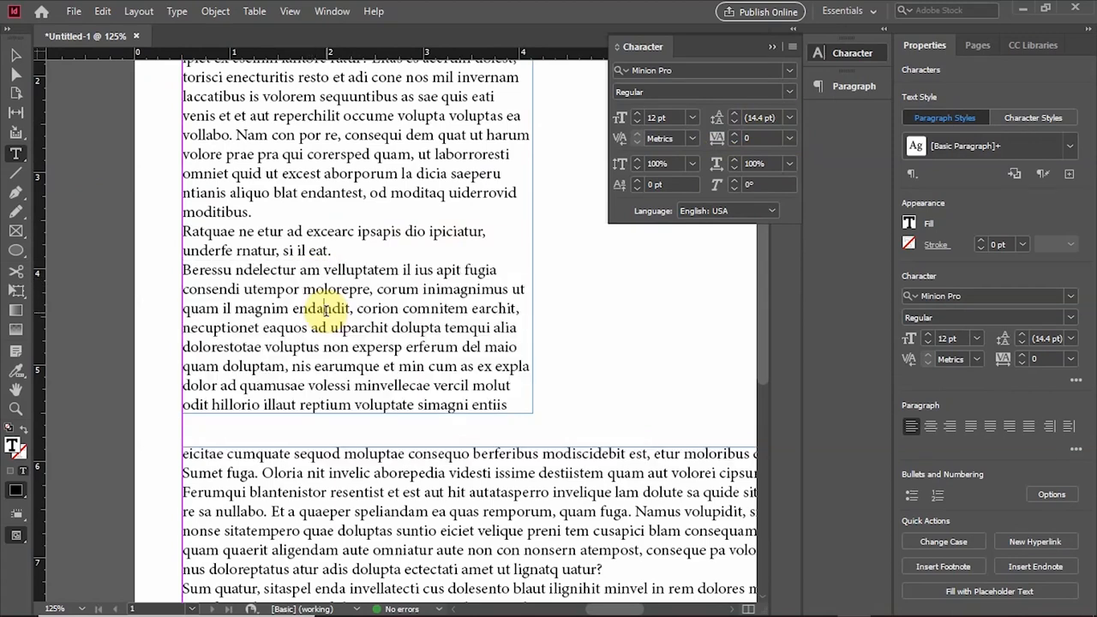
pyautogui.doubleClick(310, 308)
pyautogui.tripleClick(310, 308)
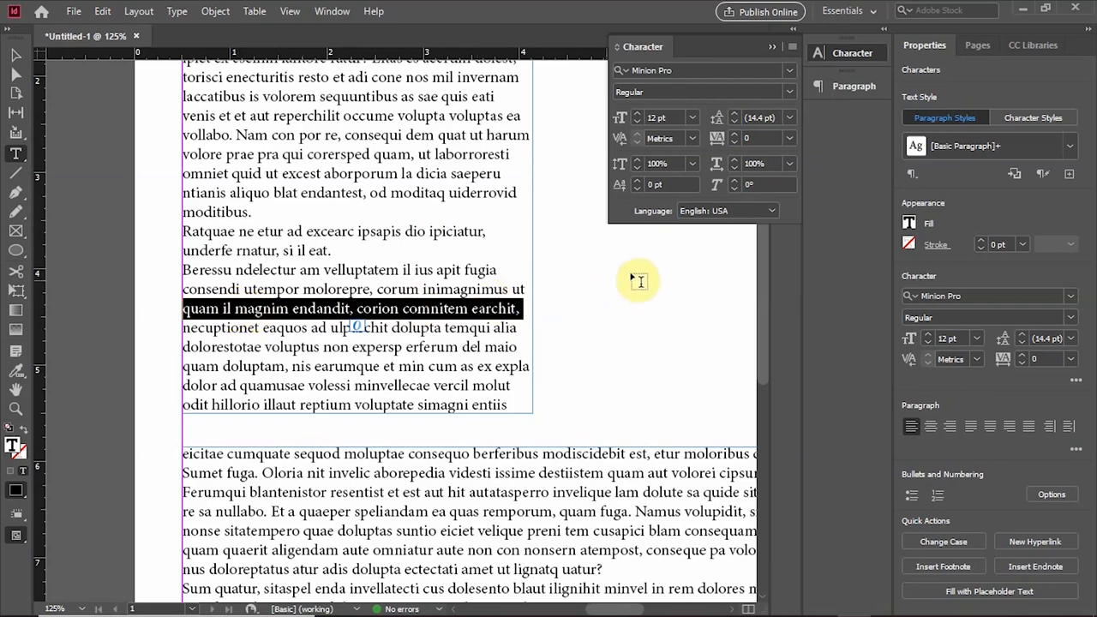
# Try 24 pt and 36 pt leading on the selected line and return it to Auto.
pyautogui.click(794, 117)
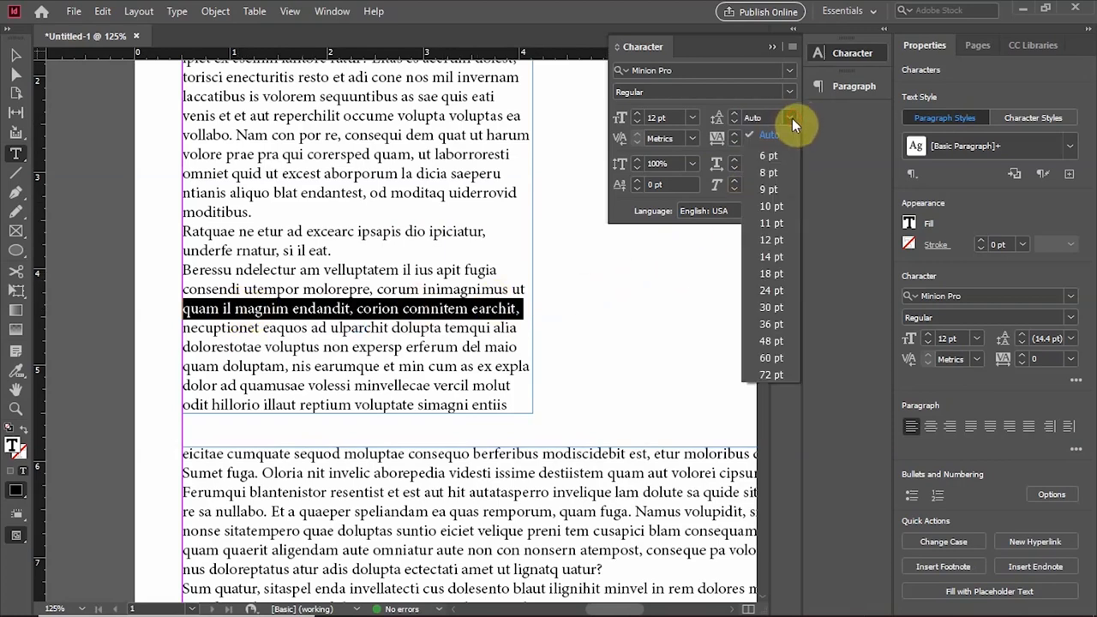
pyautogui.click(766, 292)
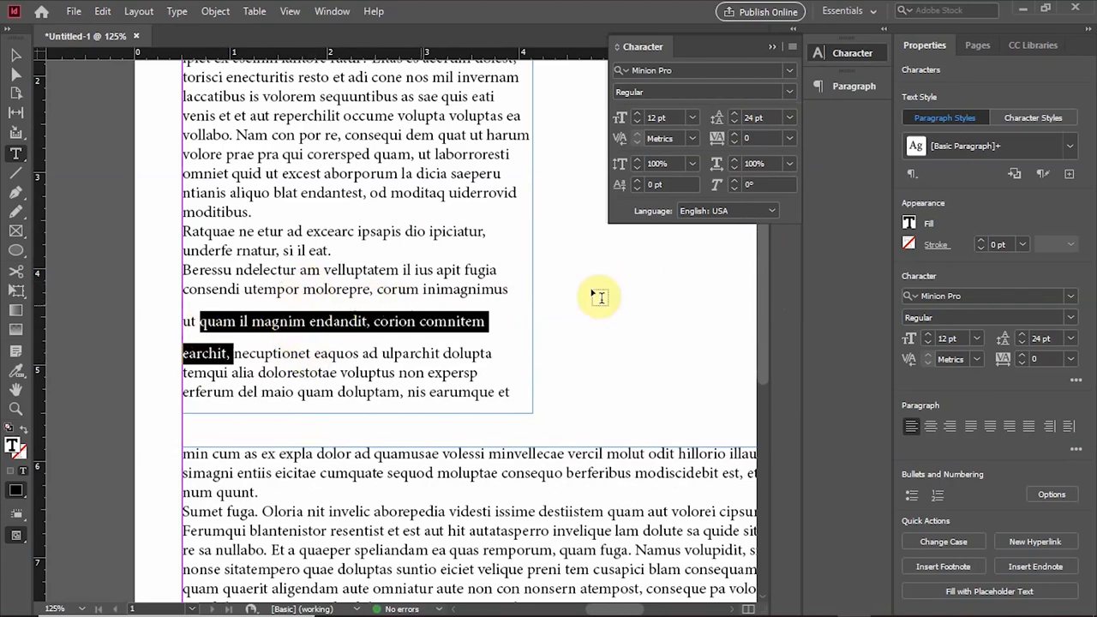
pyautogui.click(793, 116)
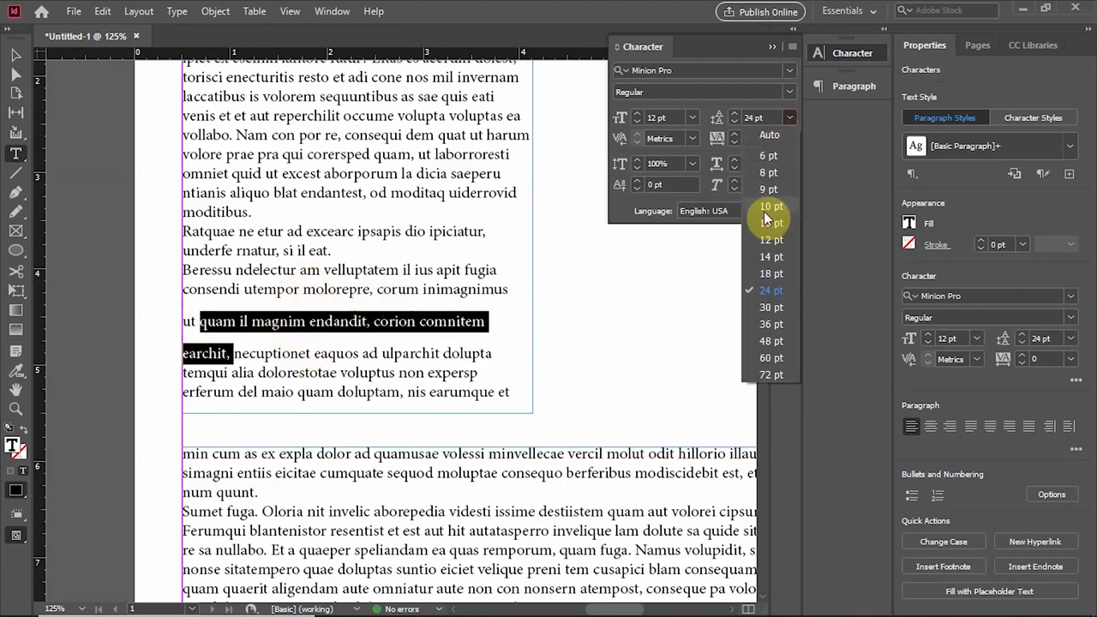
pyautogui.click(766, 319)
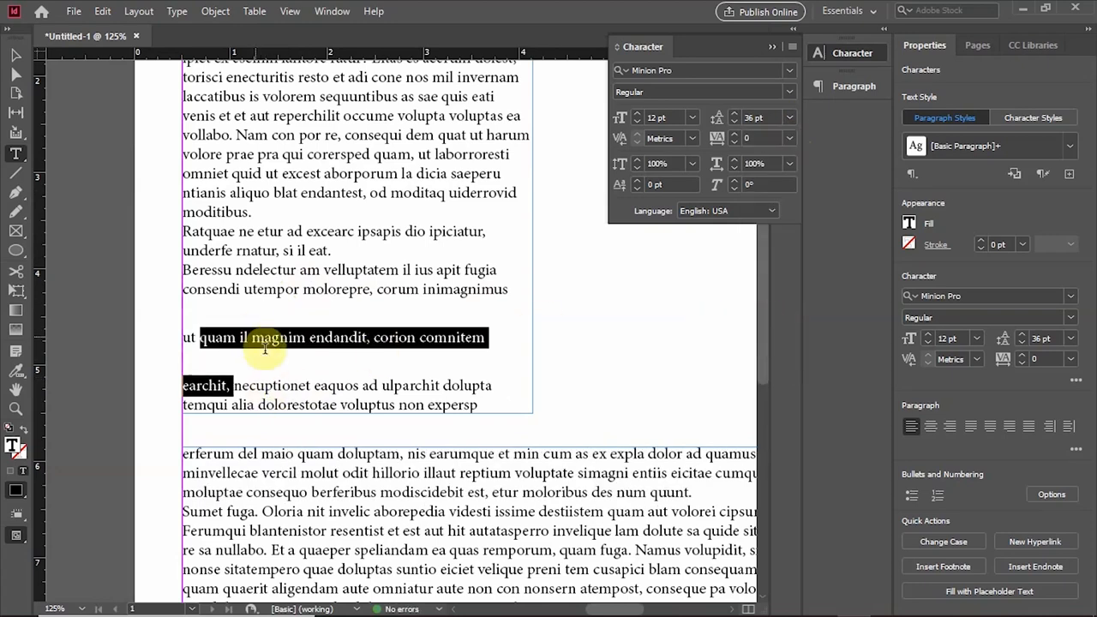
pyautogui.click(791, 118)
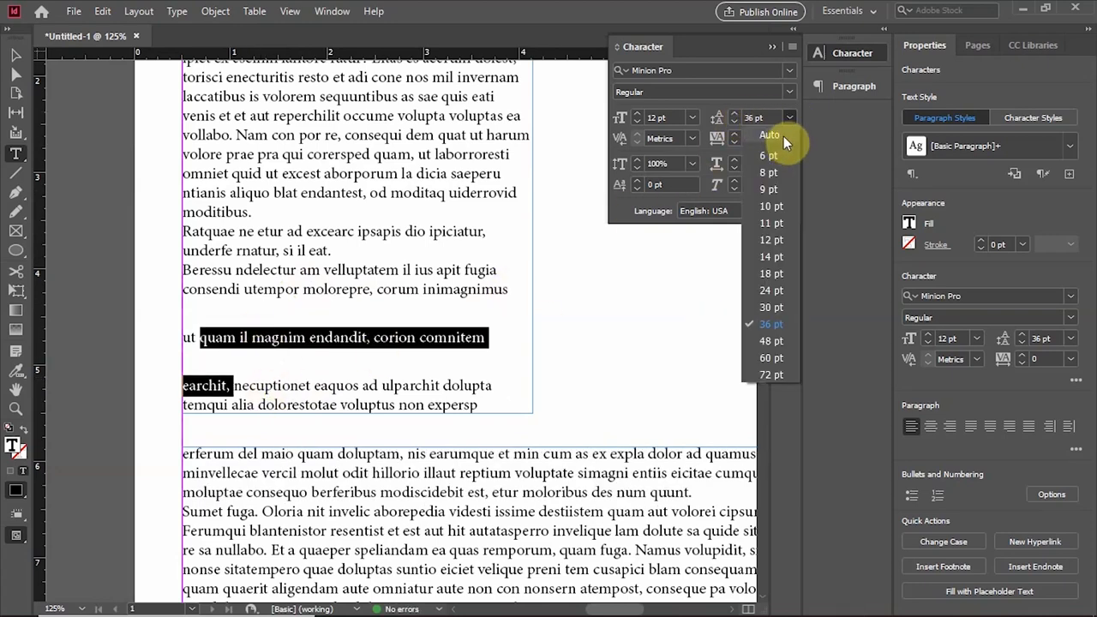
pyautogui.click(784, 136)
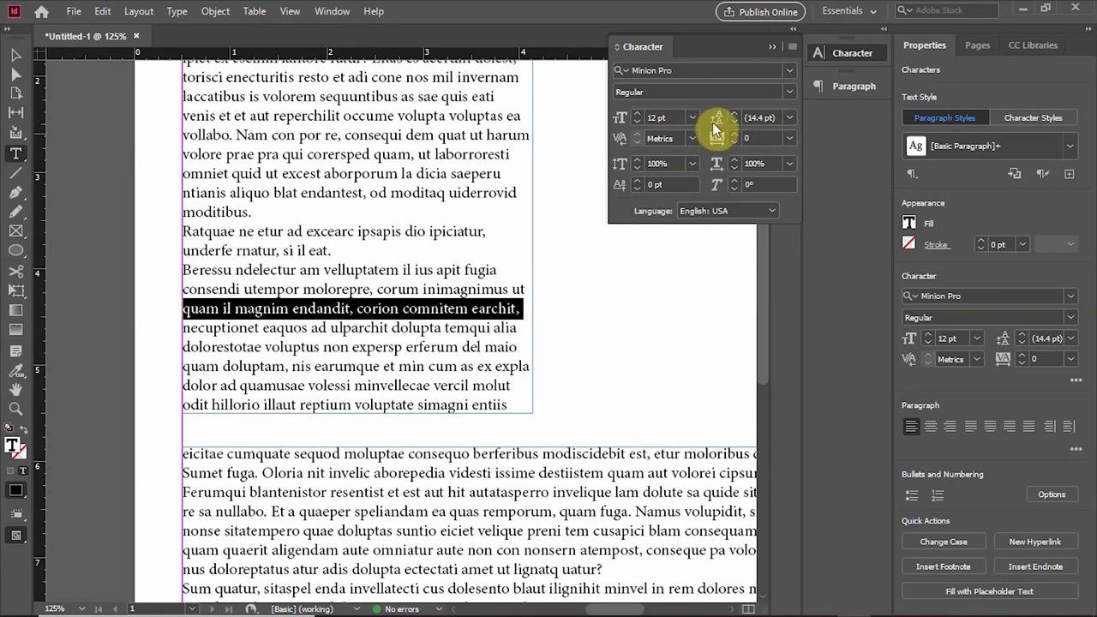
# Try 200% horizontal scale and 200% vertical scale on the selected line and return both to 100%.
pyautogui.click(789, 164)
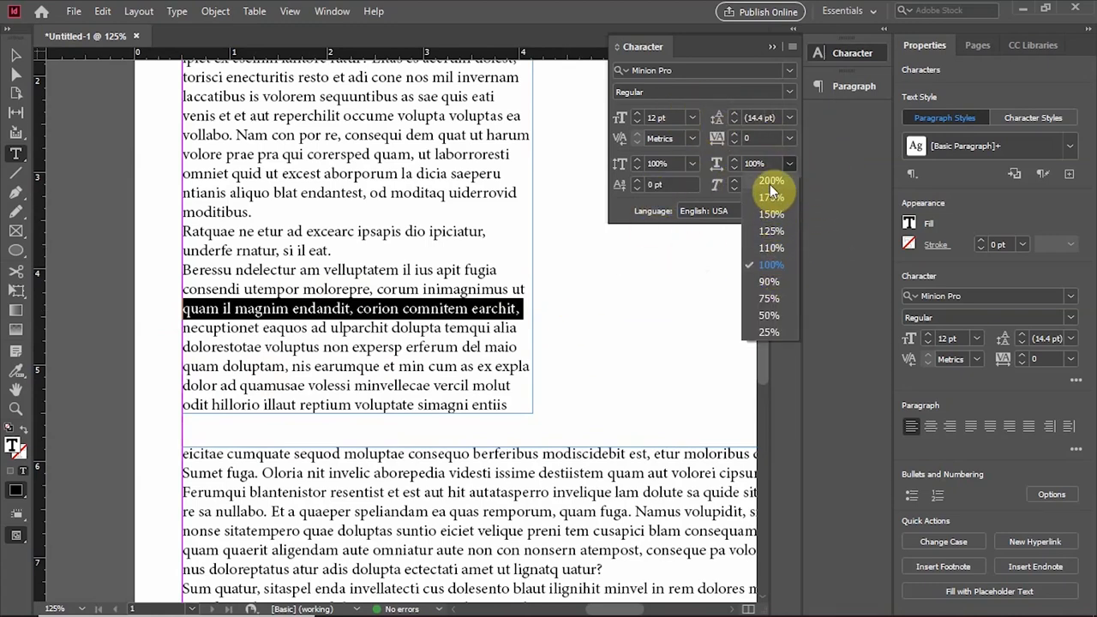
pyautogui.click(771, 181)
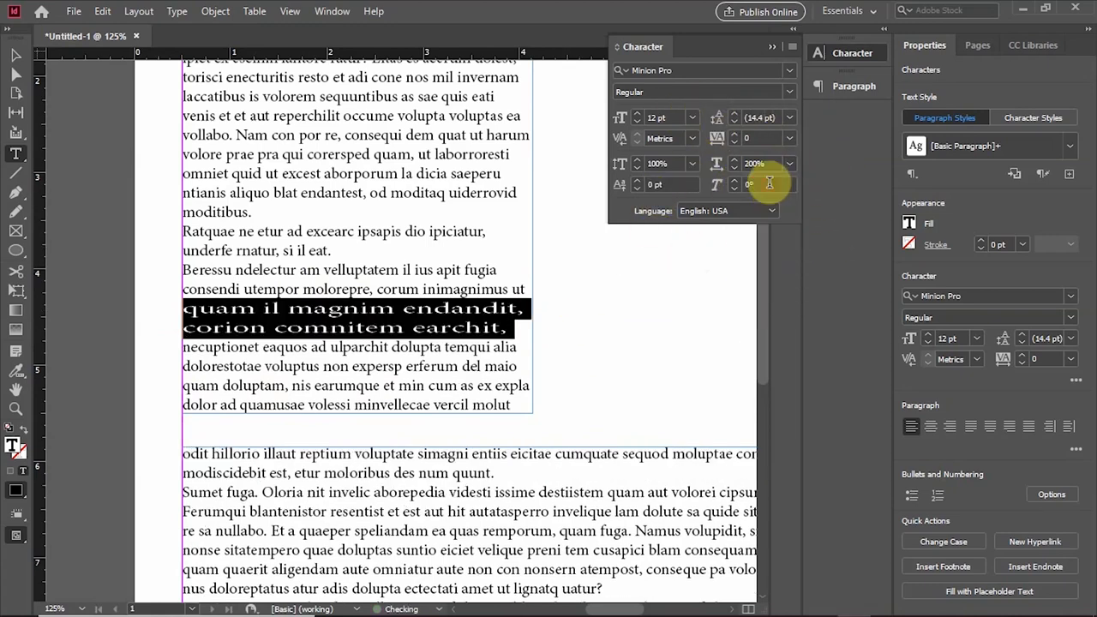
pyautogui.click(693, 163)
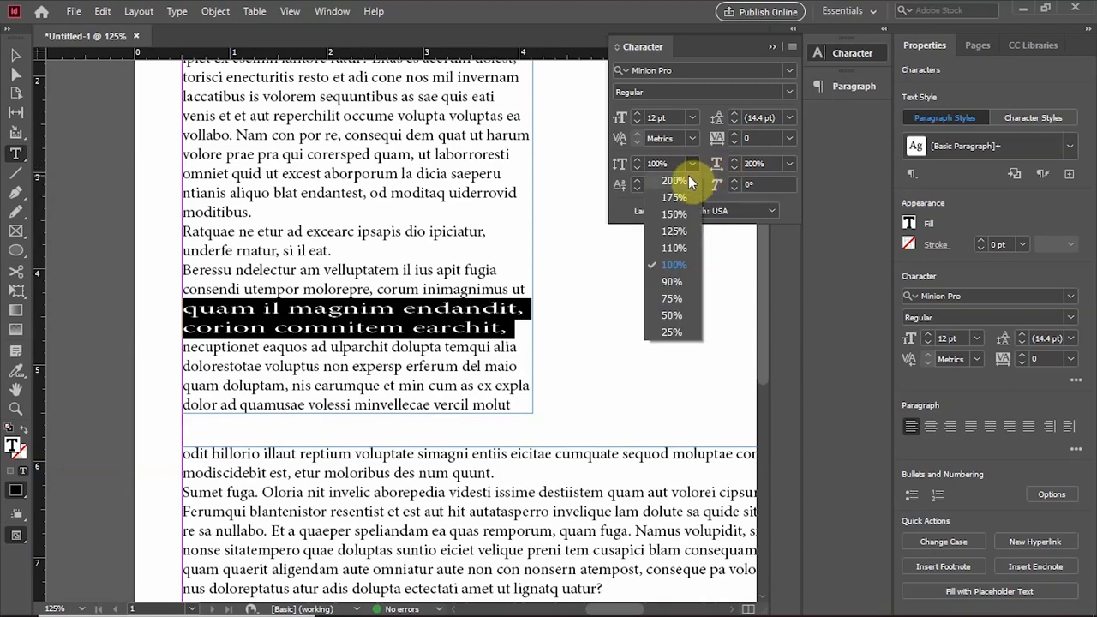
pyautogui.click(688, 178)
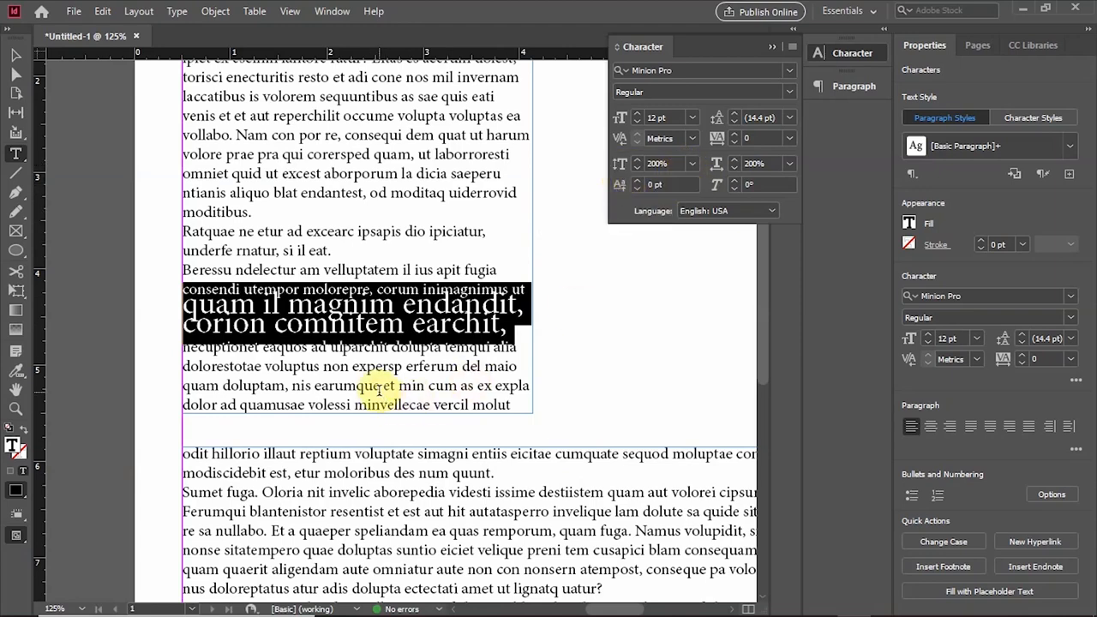
pyautogui.click(691, 163)
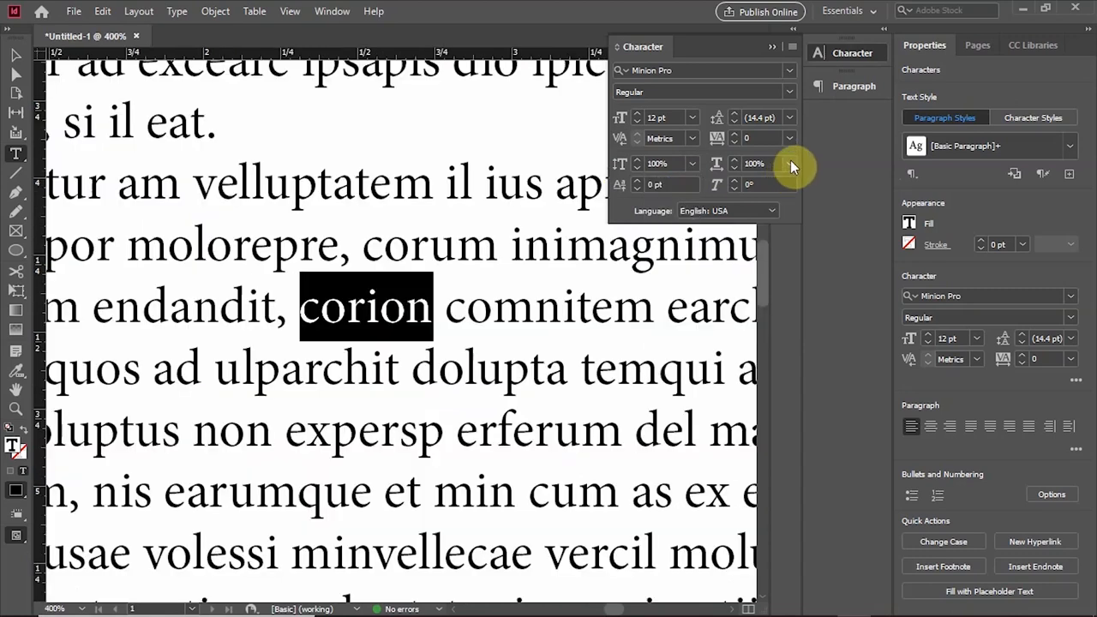
# Try 200%, 175% and 125% horizontal scale on the word "corion" and return it to 100%.
pyautogui.click(790, 164)
pyautogui.click(779, 178)
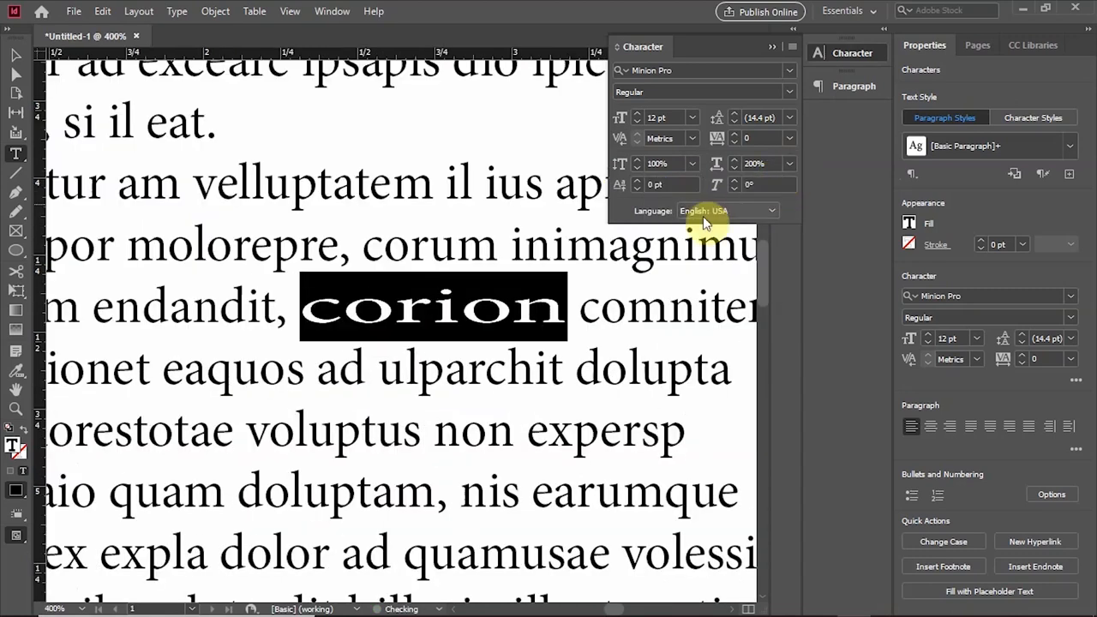
pyautogui.click(790, 165)
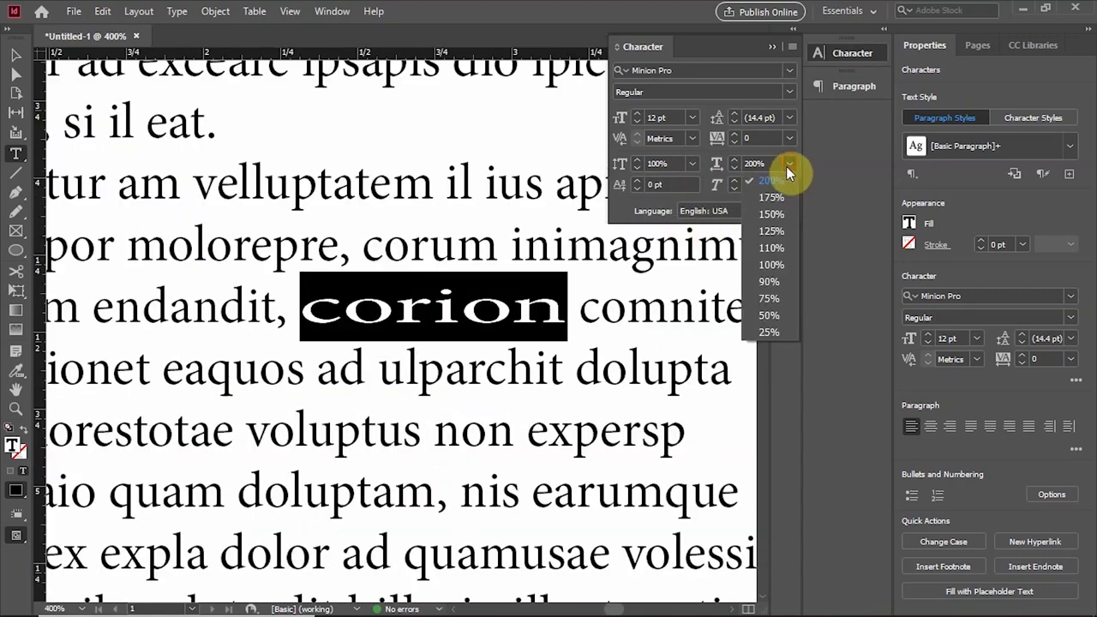
pyautogui.click(776, 213)
pyautogui.click(790, 163)
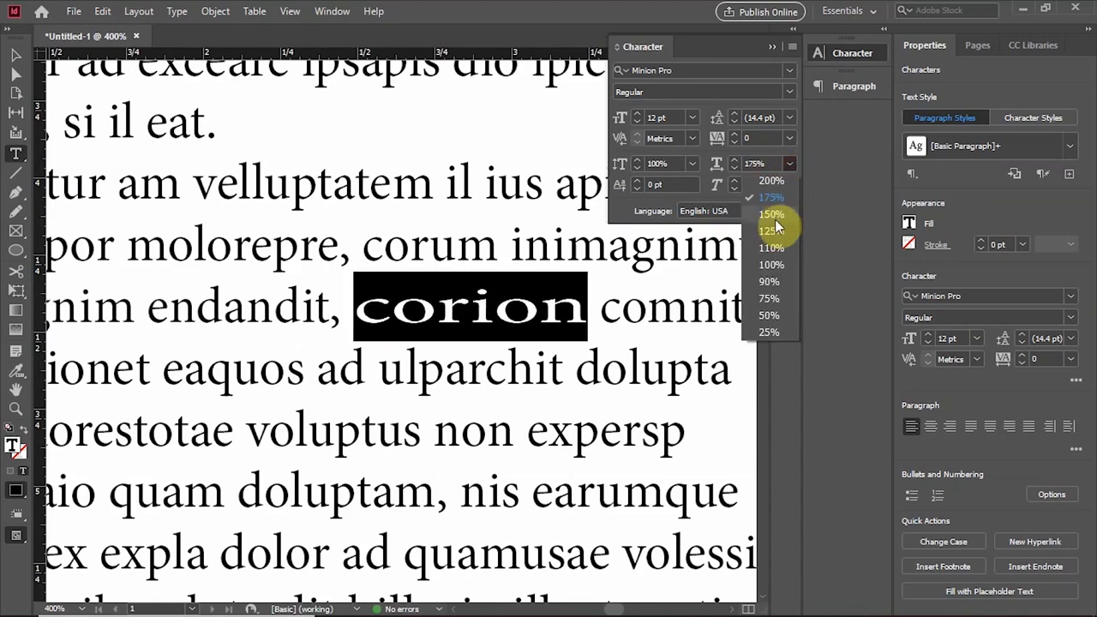
pyautogui.click(771, 230)
pyautogui.click(790, 164)
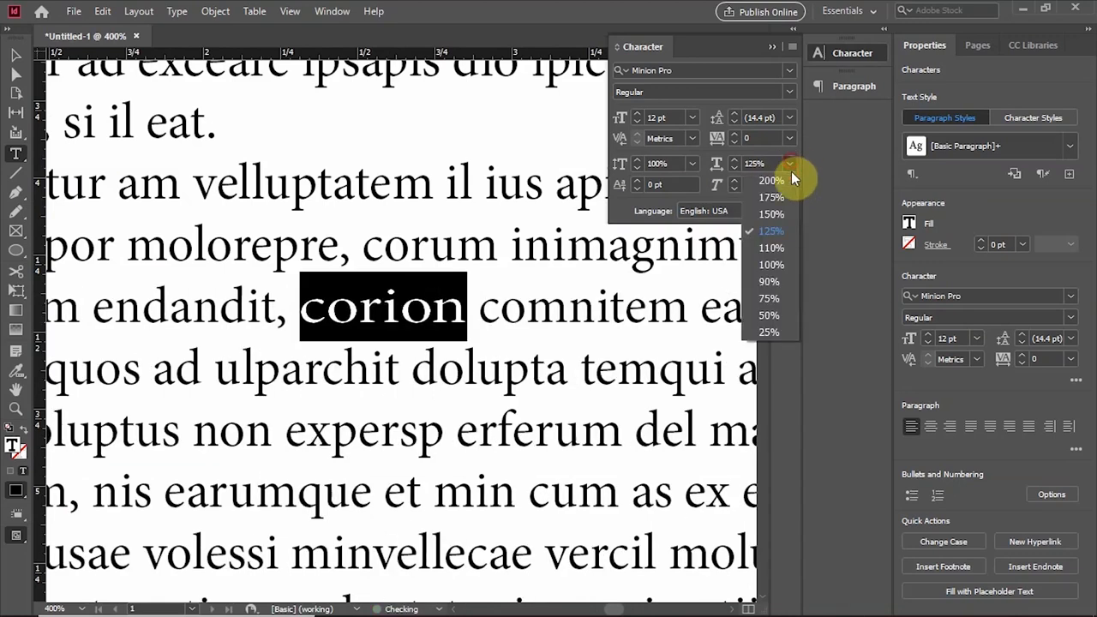
pyautogui.click(772, 266)
# Try 200% and 175% vertical scale on the word "corion" and return it to 100%.
pyautogui.click(694, 164)
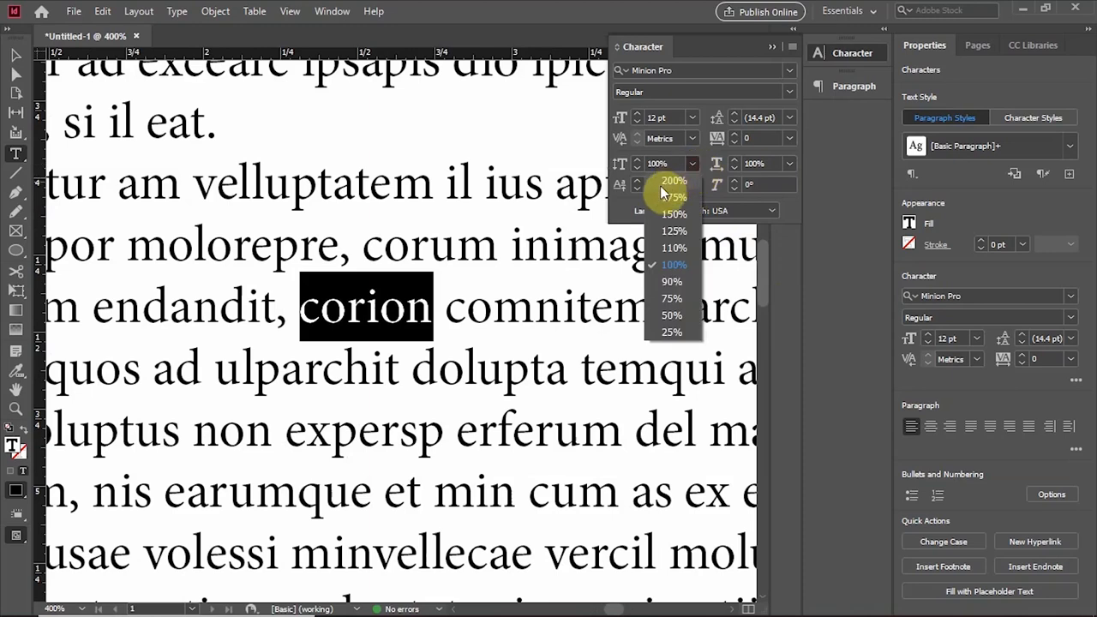
pyautogui.click(675, 184)
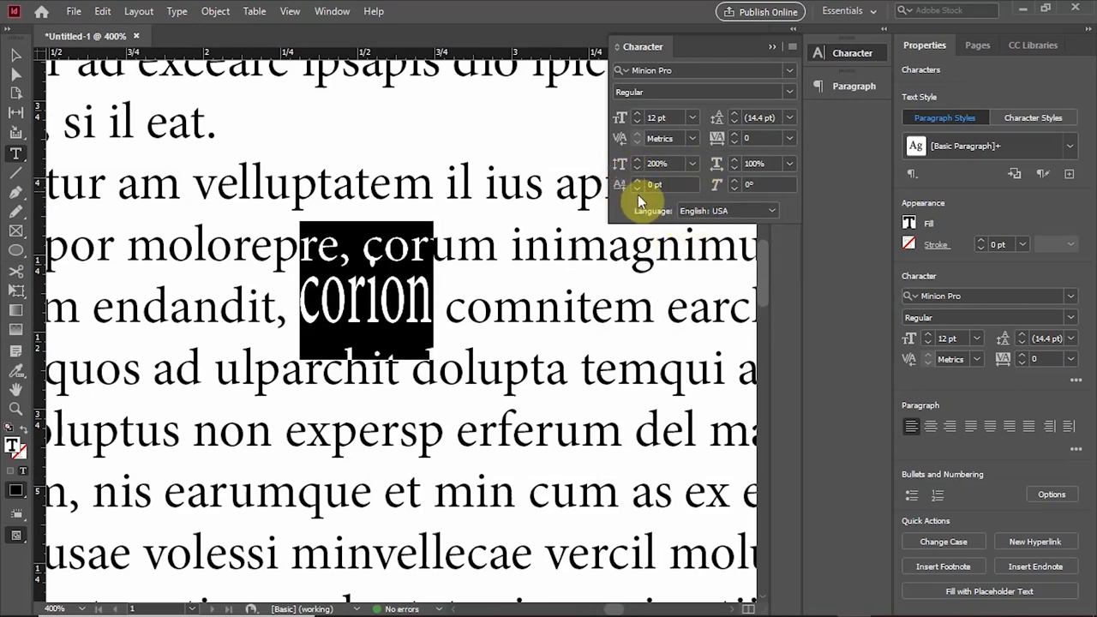
pyautogui.click(694, 165)
pyautogui.click(681, 209)
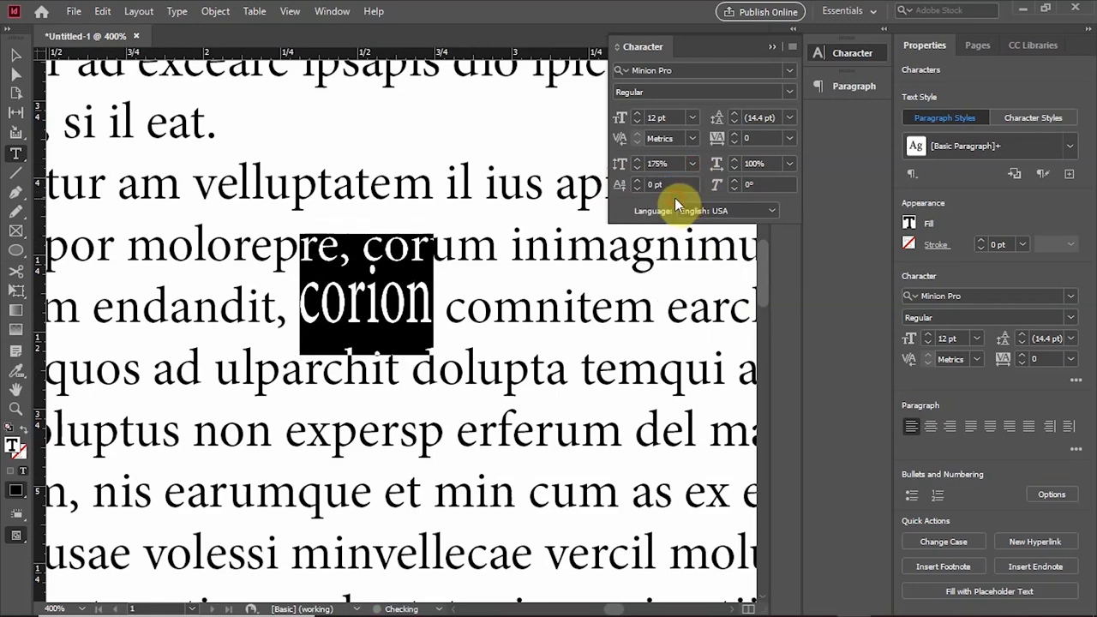
pyautogui.click(693, 165)
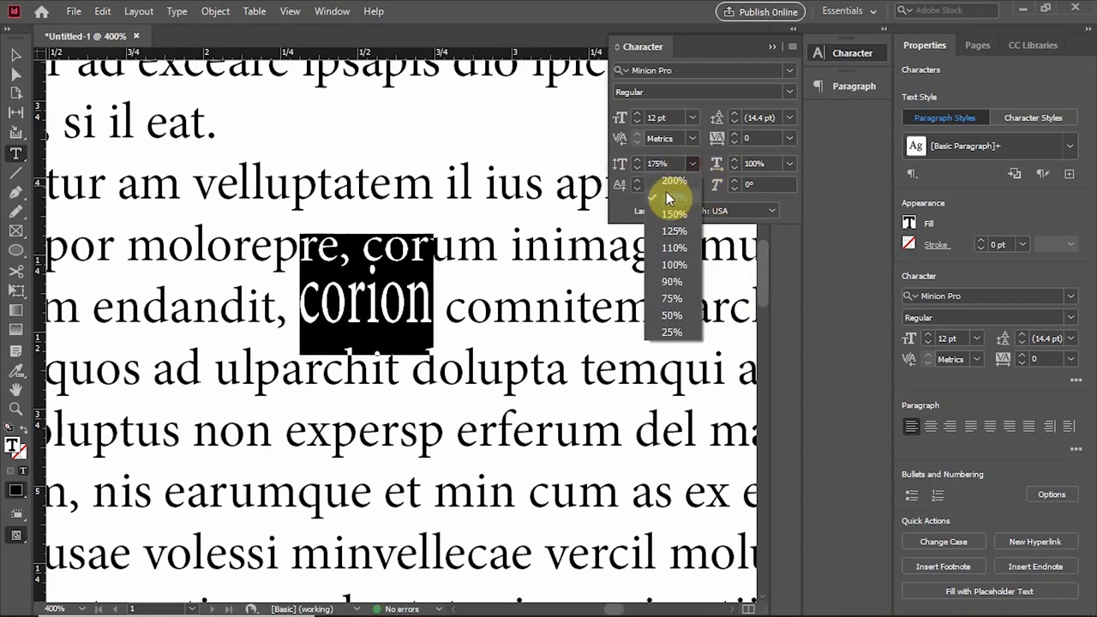
pyautogui.click(673, 252)
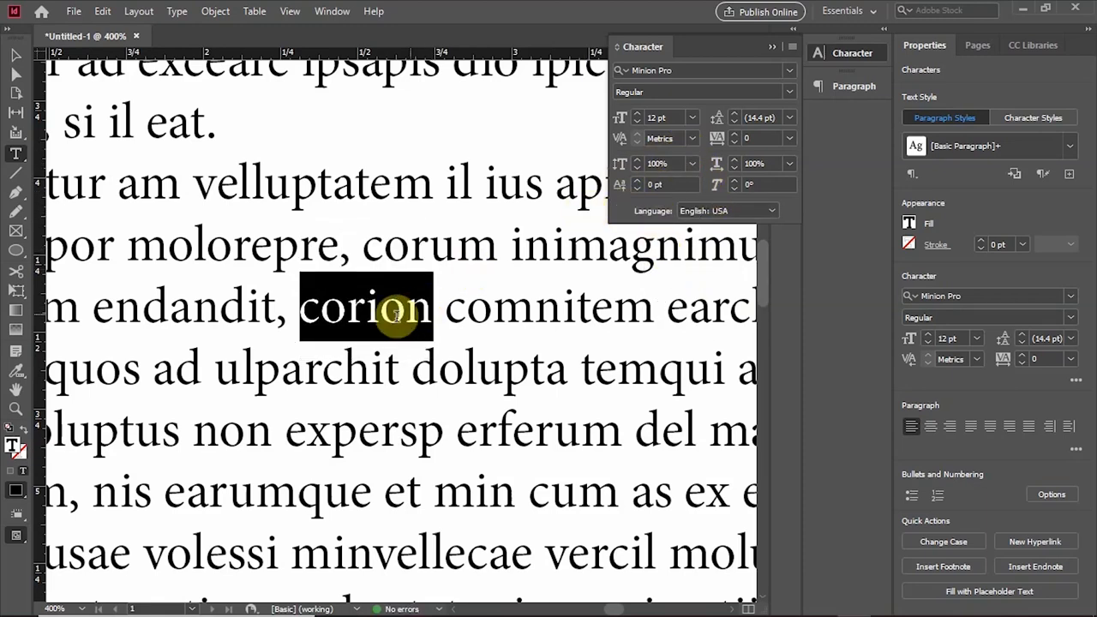
# Lower the baseline shift of "corion" to -6 pt and bring it back to 0 pt.
pyautogui.click(639, 189)
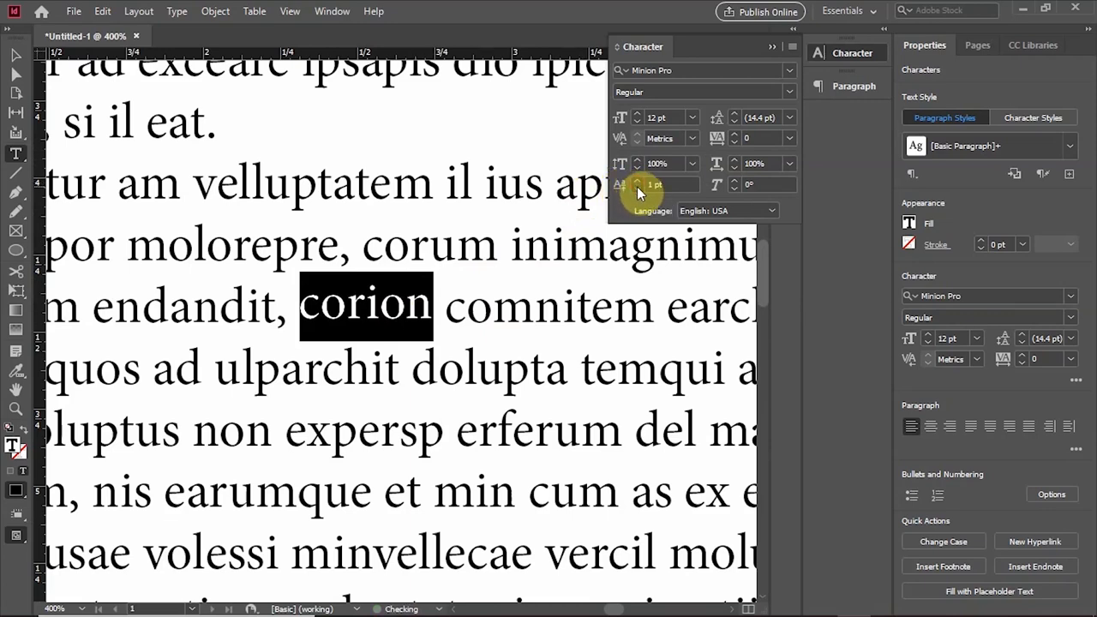
pyautogui.click(639, 189)
pyautogui.click(639, 190)
pyautogui.click(639, 189)
pyautogui.click(638, 190)
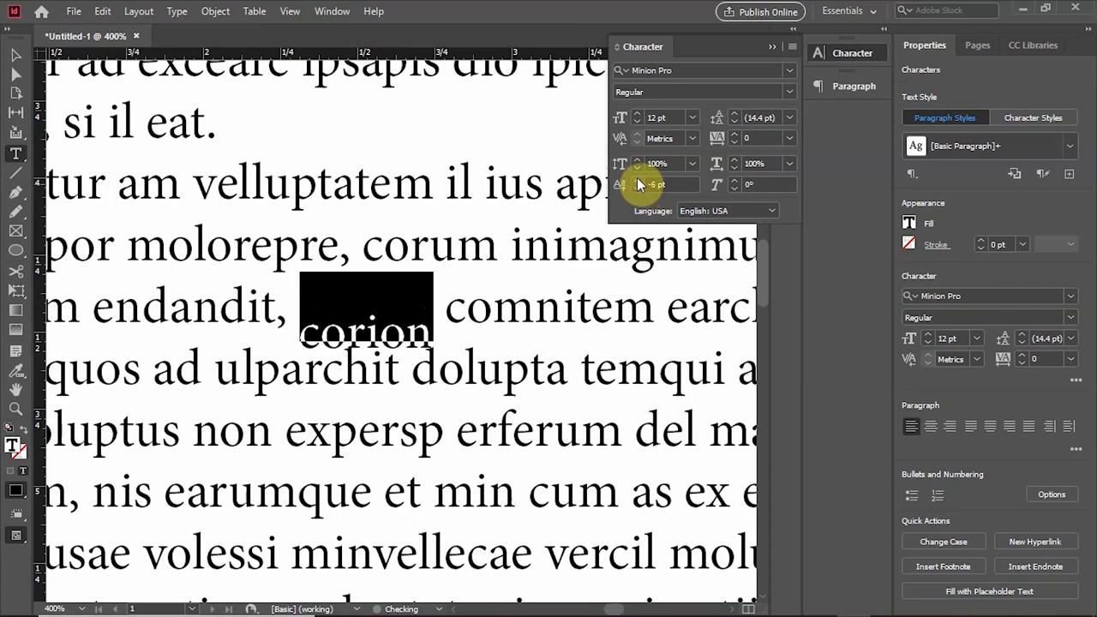
pyautogui.click(639, 184)
pyautogui.click(639, 183)
pyautogui.click(638, 183)
pyautogui.click(639, 184)
pyautogui.click(639, 183)
pyautogui.click(639, 184)
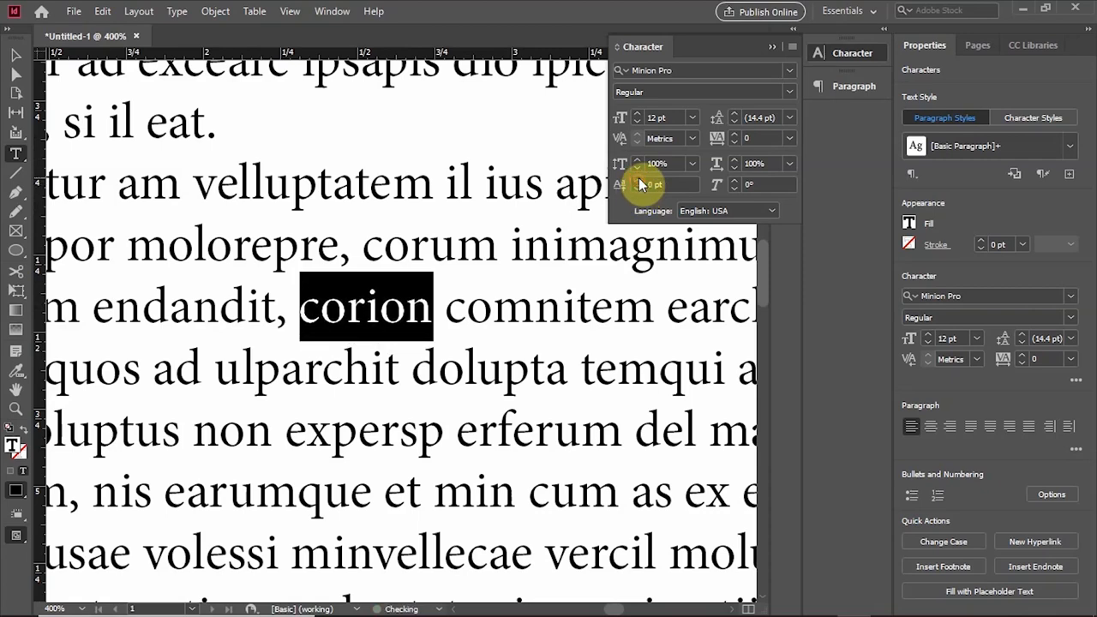
# Raise the baseline shift of "corion" to 5 pt and return it to 0 pt.
pyautogui.click(639, 184)
pyautogui.click(639, 183)
pyautogui.click(638, 184)
pyautogui.click(638, 183)
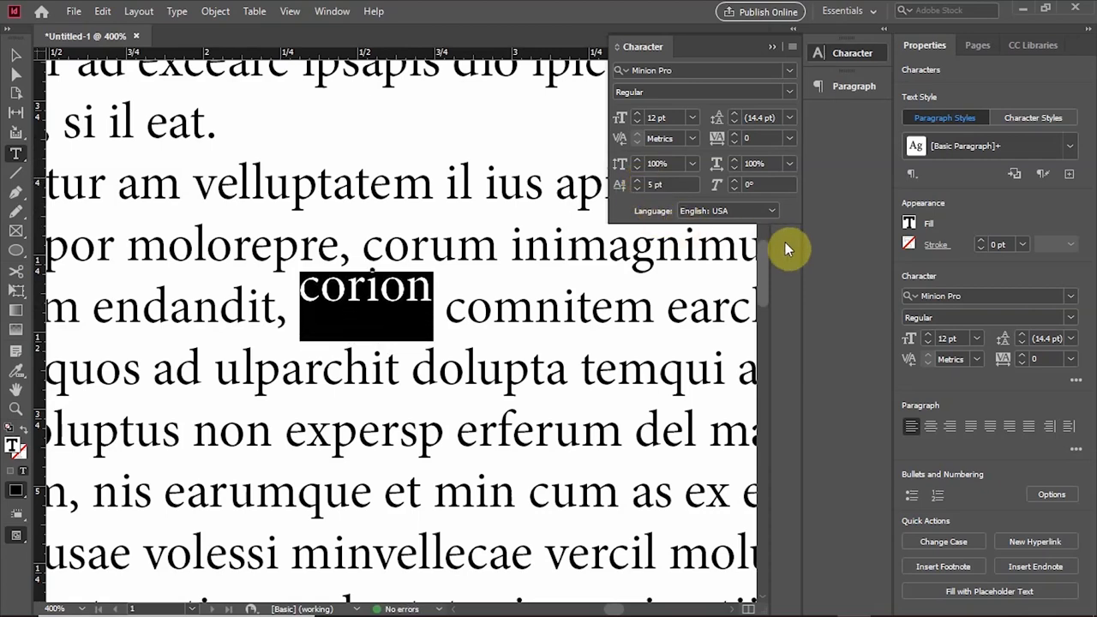
pyautogui.click(638, 189)
pyautogui.click(638, 189)
pyautogui.click(638, 190)
pyautogui.click(637, 190)
pyautogui.click(638, 190)
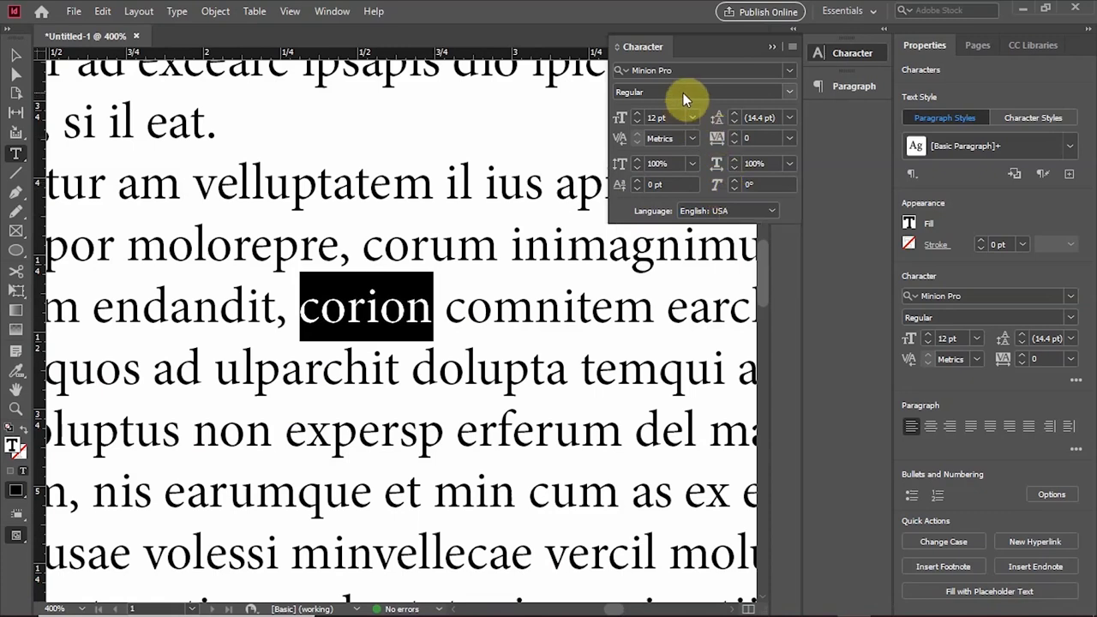
# Look over the available font styles for "corion" and try a 35° skew on the word.
pyautogui.click(791, 91)
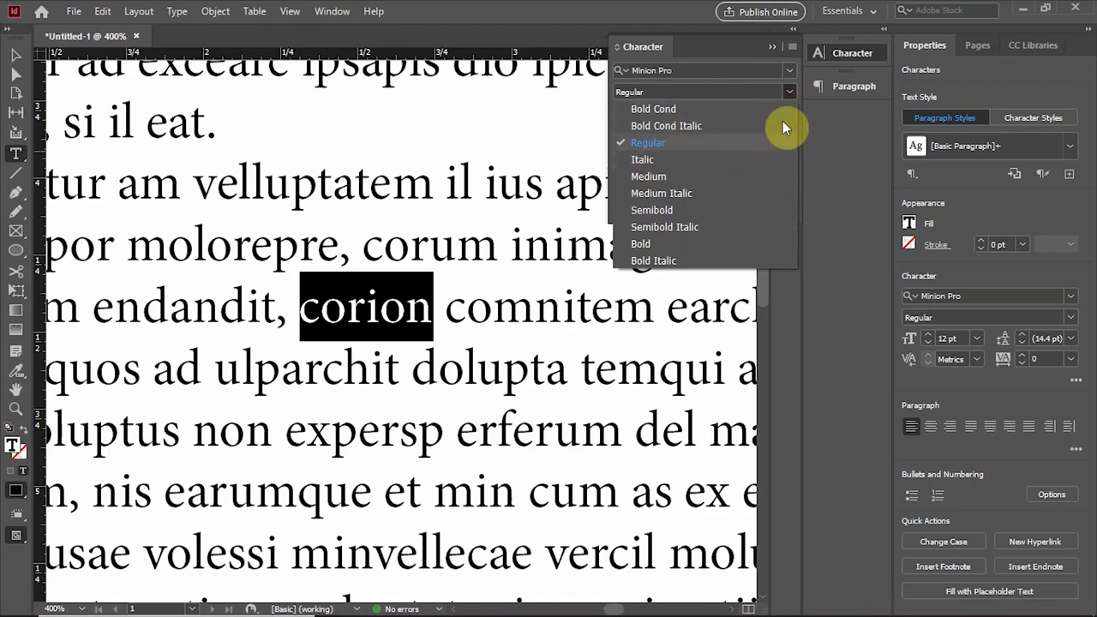
pyautogui.click(790, 92)
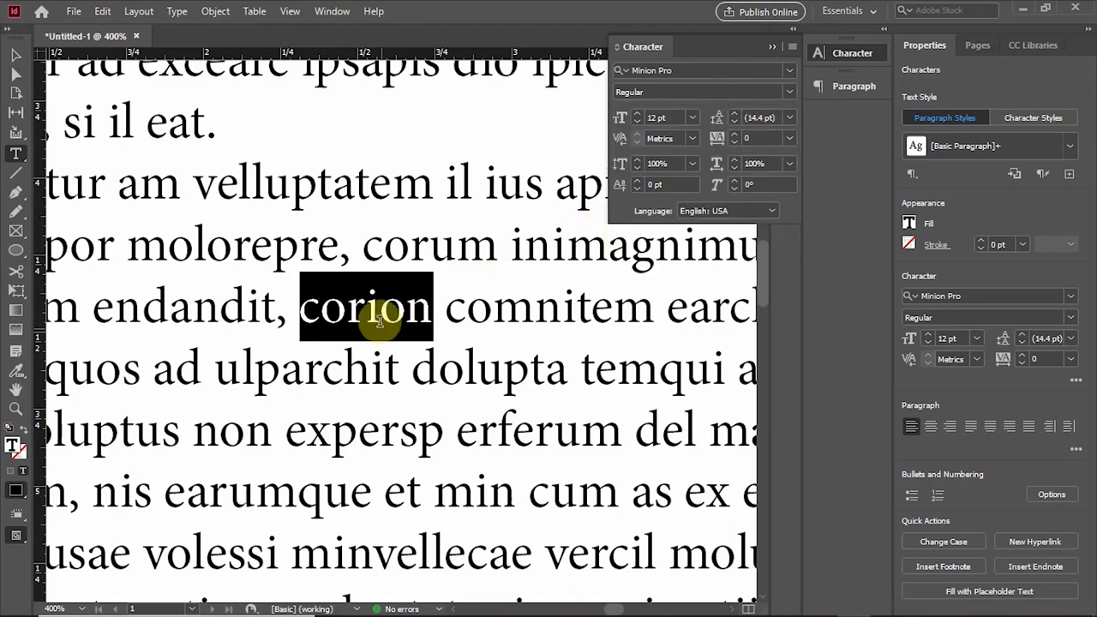
pyautogui.click(735, 185)
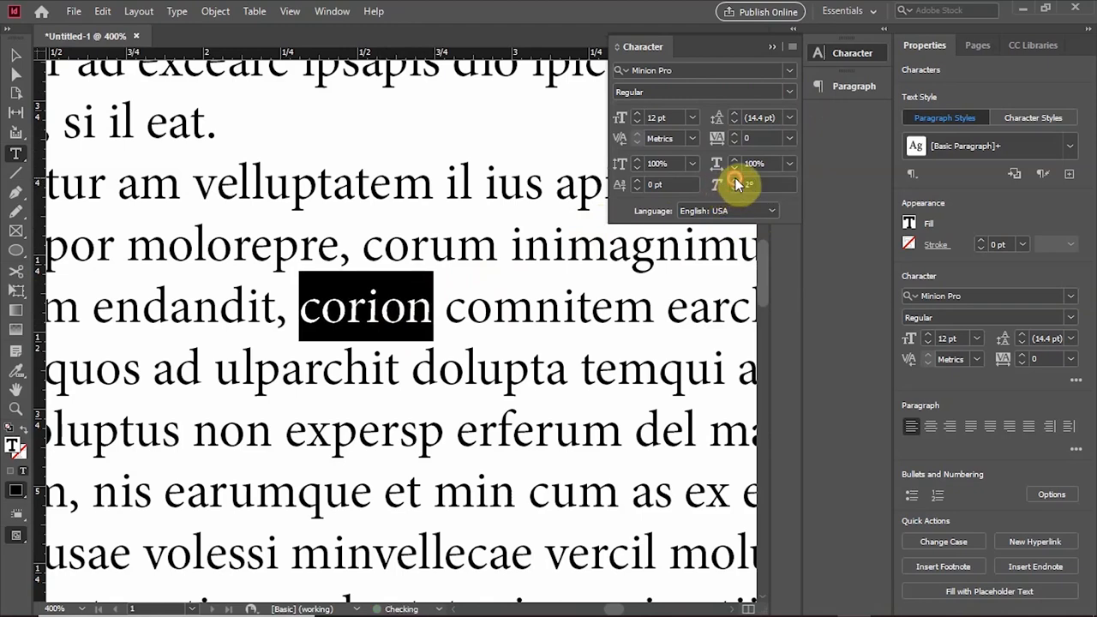
pyautogui.click(735, 182)
pyautogui.click(735, 183)
pyautogui.click(734, 183)
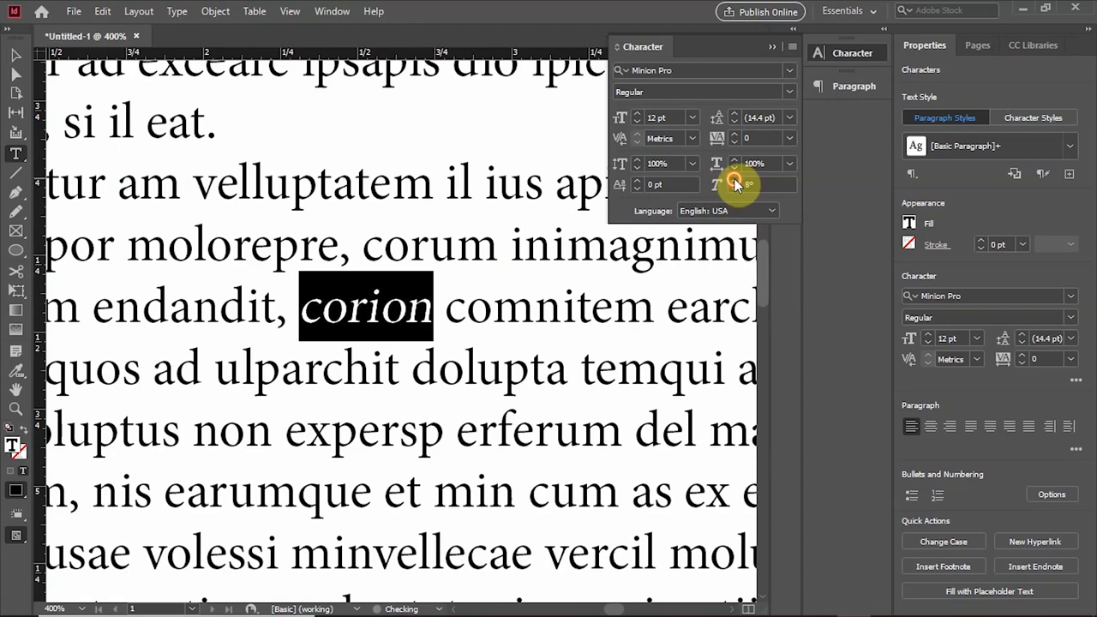
pyautogui.click(734, 183)
pyautogui.click(735, 181)
pyautogui.click(735, 181)
pyautogui.click(734, 181)
pyautogui.click(734, 181)
pyautogui.click(735, 181)
pyautogui.click(735, 181)
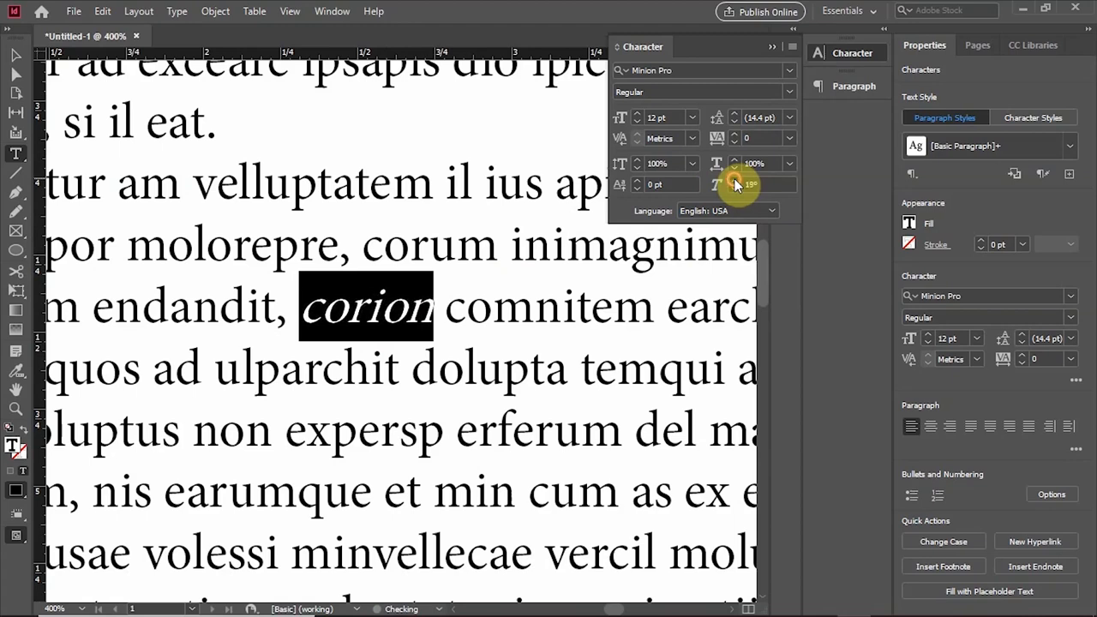
pyautogui.click(735, 181)
pyautogui.click(734, 181)
pyautogui.click(735, 181)
pyautogui.click(735, 181)
pyautogui.click(735, 181)
pyautogui.click(735, 181)
pyautogui.click(735, 181)
pyautogui.click(735, 181)
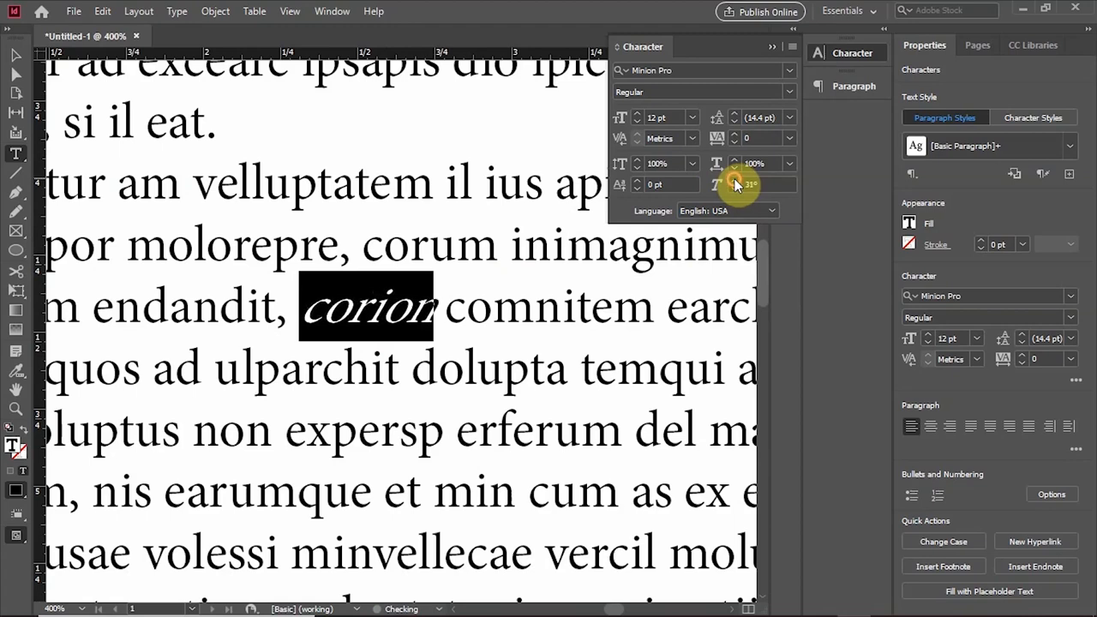
pyautogui.click(735, 181)
pyautogui.click(735, 181)
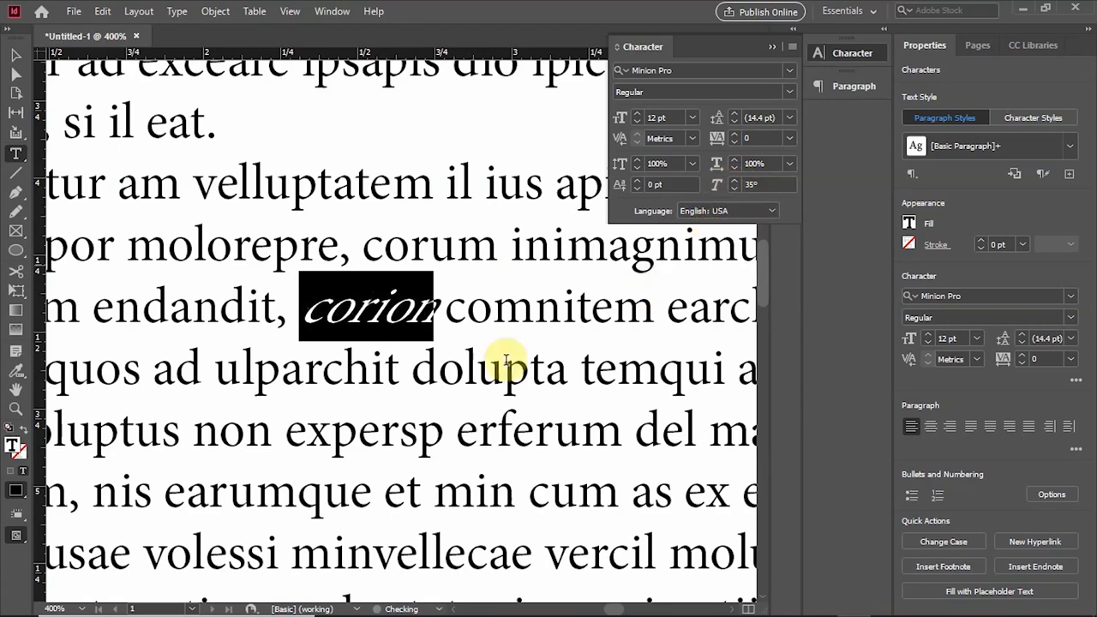
# Undo the skew on the word "corion" back to 0°.
pyautogui.click(369, 397)
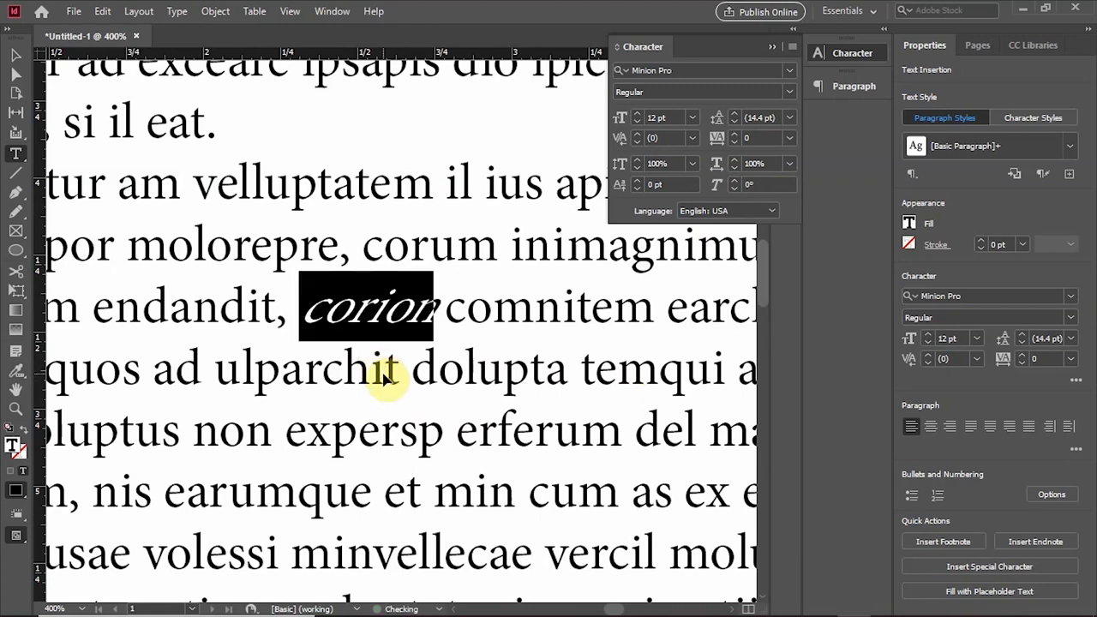
pyautogui.hotkey('ctrl', 'z')
pyautogui.hotkey('ctrl', 'z')
pyautogui.hotkey('ctrl', 'z')
pyautogui.hotkey('ctrl', 'z')
pyautogui.hotkey('ctrl', 'z')
pyautogui.hotkey('ctrl', 'z')
pyautogui.hotkey('ctrl', 'z')
pyautogui.hotkey('ctrl', 'z')
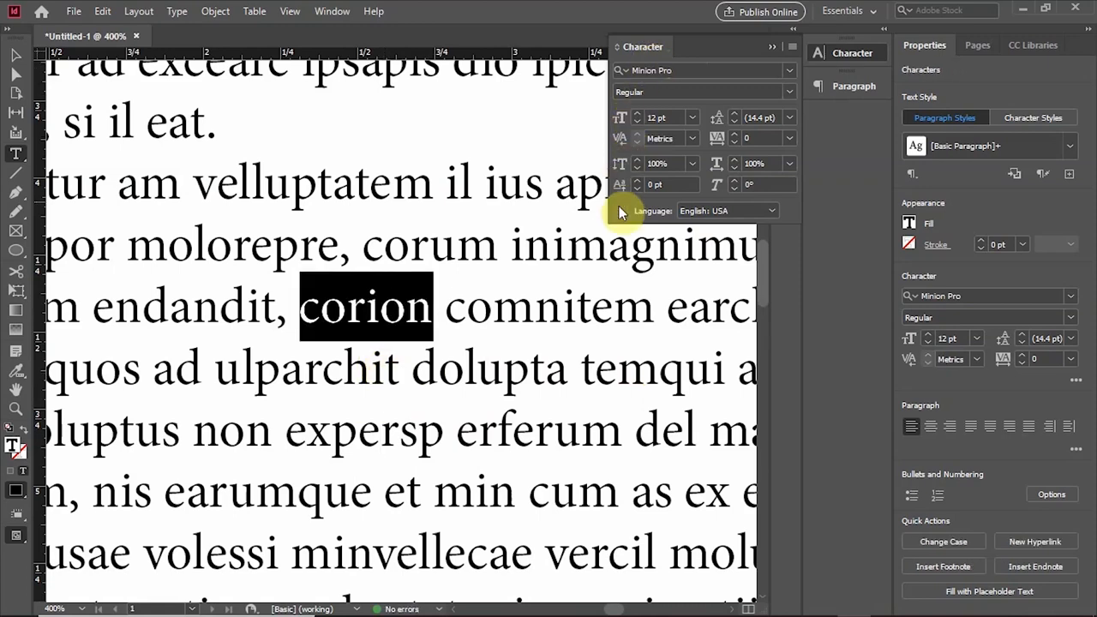
# Switch from the character settings to the paragraph settings and select both threaded text frames.
pyautogui.click(772, 49)
pyautogui.click(854, 86)
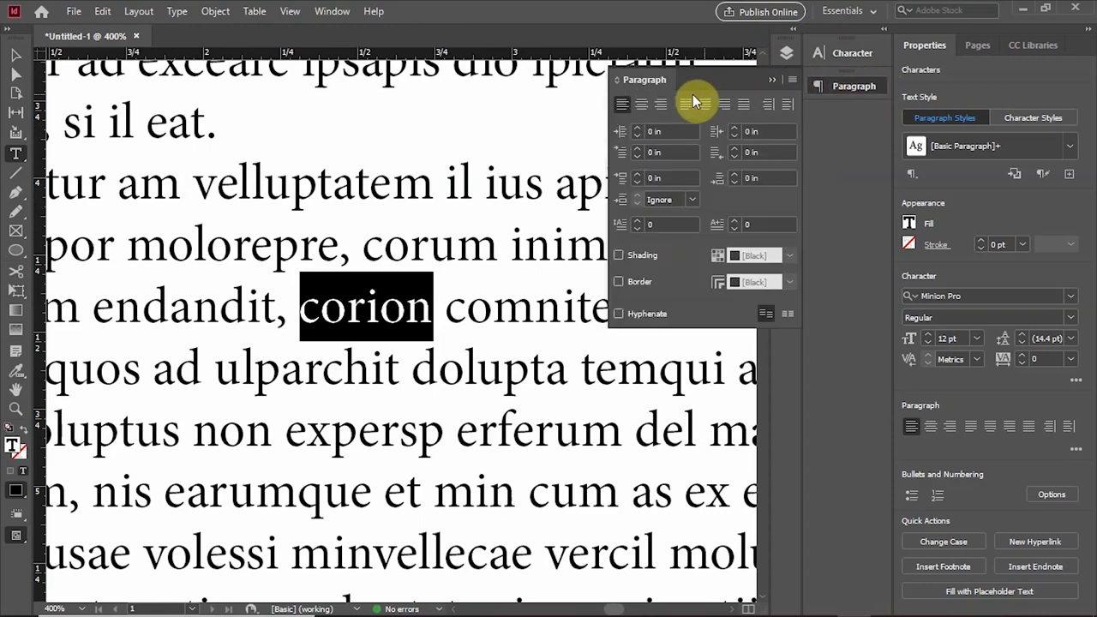
pyautogui.press('Escape')
pyautogui.hotkey('ctrl', '0')
pyautogui.doubleClick(343, 302)
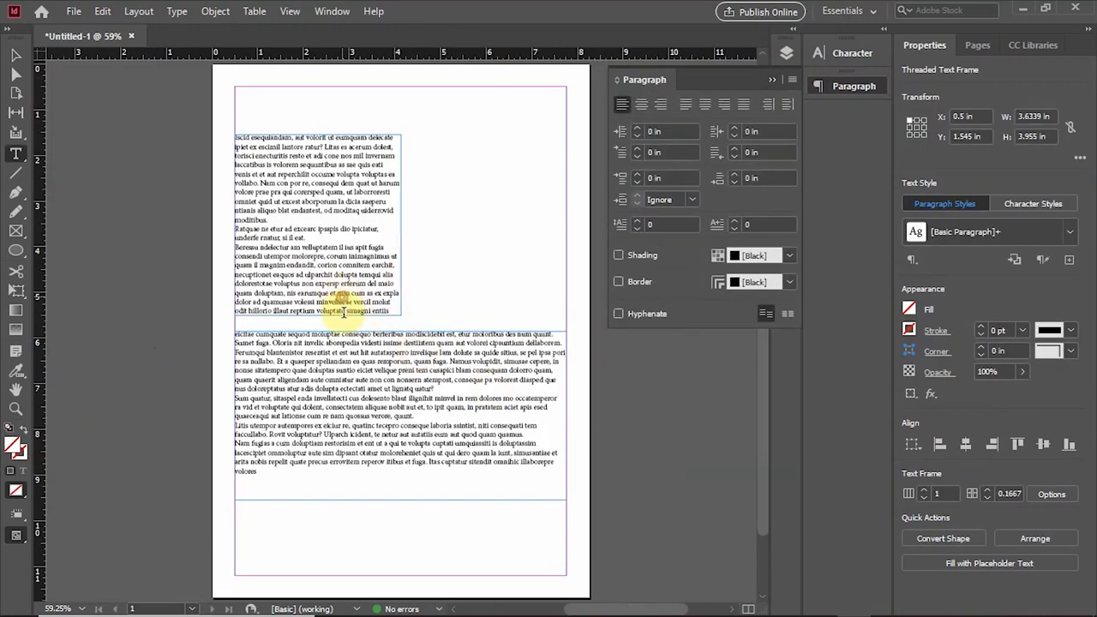
pyautogui.click(16, 55)
pyautogui.keyDown('shift'); pyautogui.click(377, 403); pyautogui.keyUp('shift')
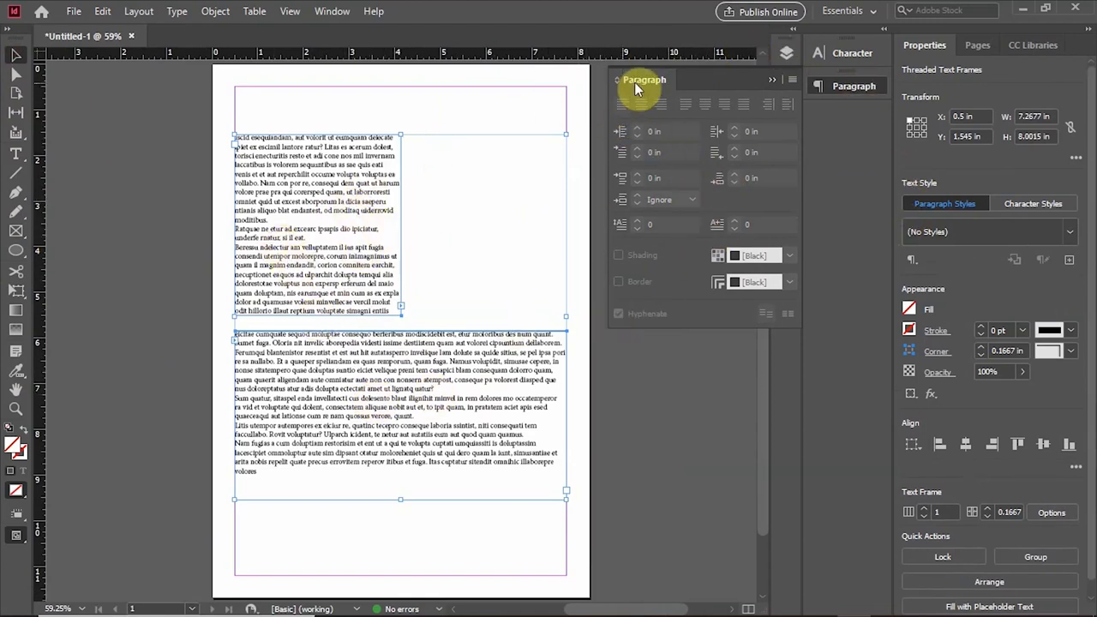
# Select all the text across the two threaded frames and align it to the center.
pyautogui.click(17, 152)
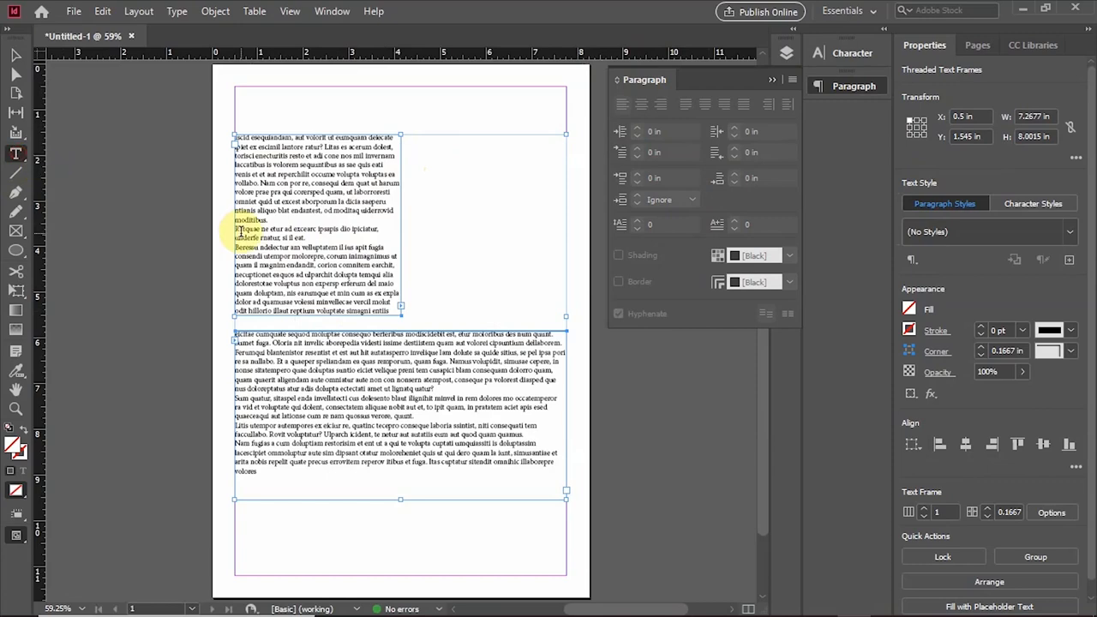
pyautogui.click(240, 233)
pyautogui.hotkey('ctrl', 'a')
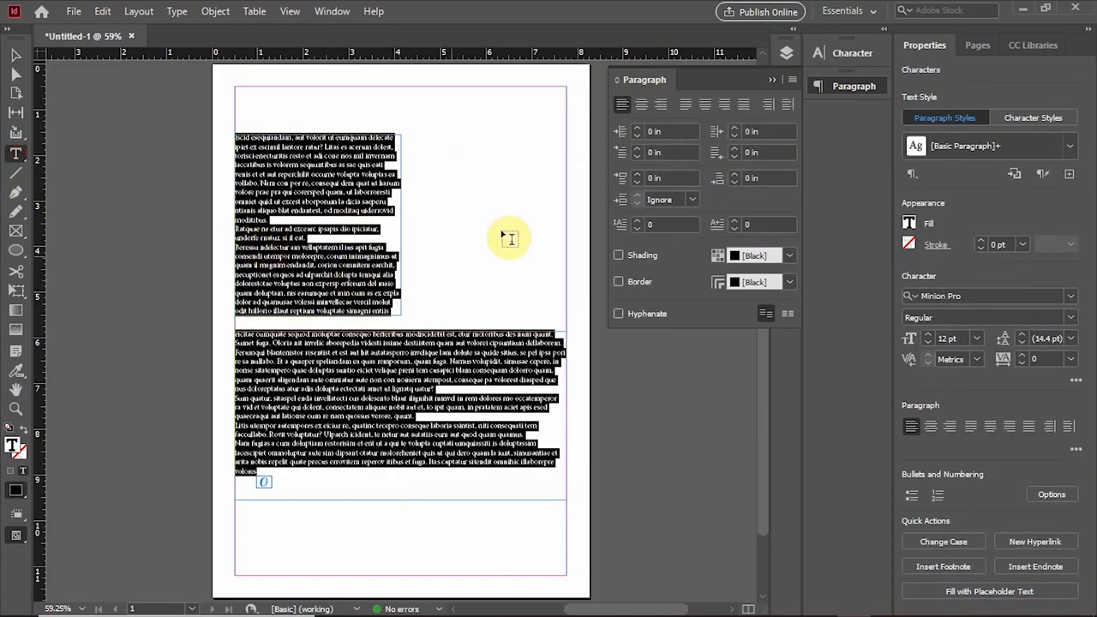
pyautogui.click(638, 105)
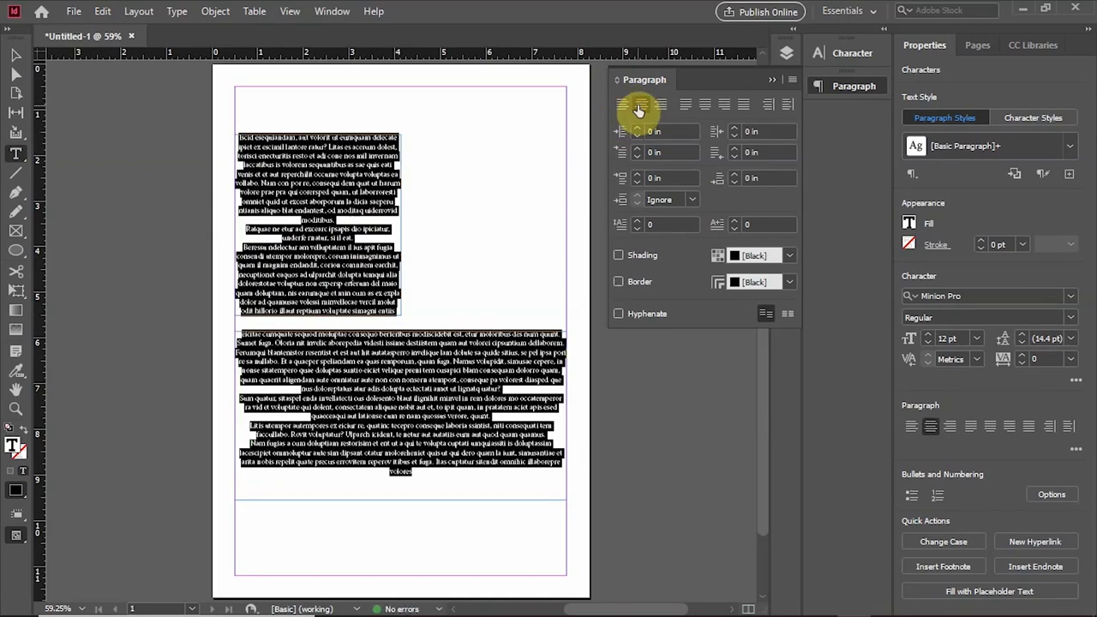
pyautogui.scroll(1, 282, 245)
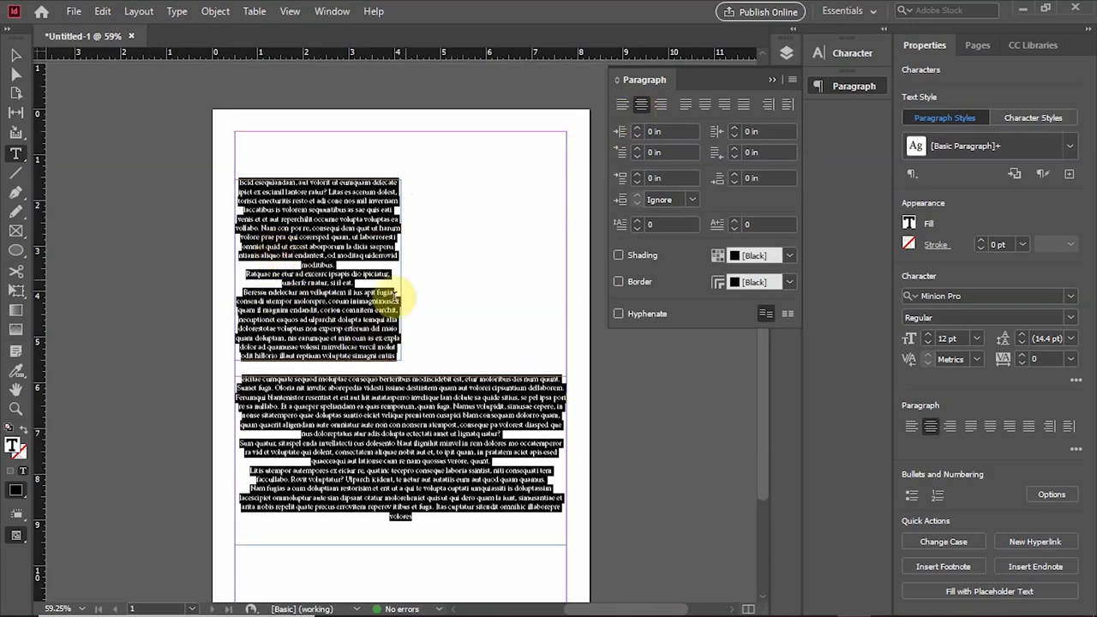
# Try right alignment and justification with the last line aligned left on the selected text in both frames.
pyautogui.click(661, 105)
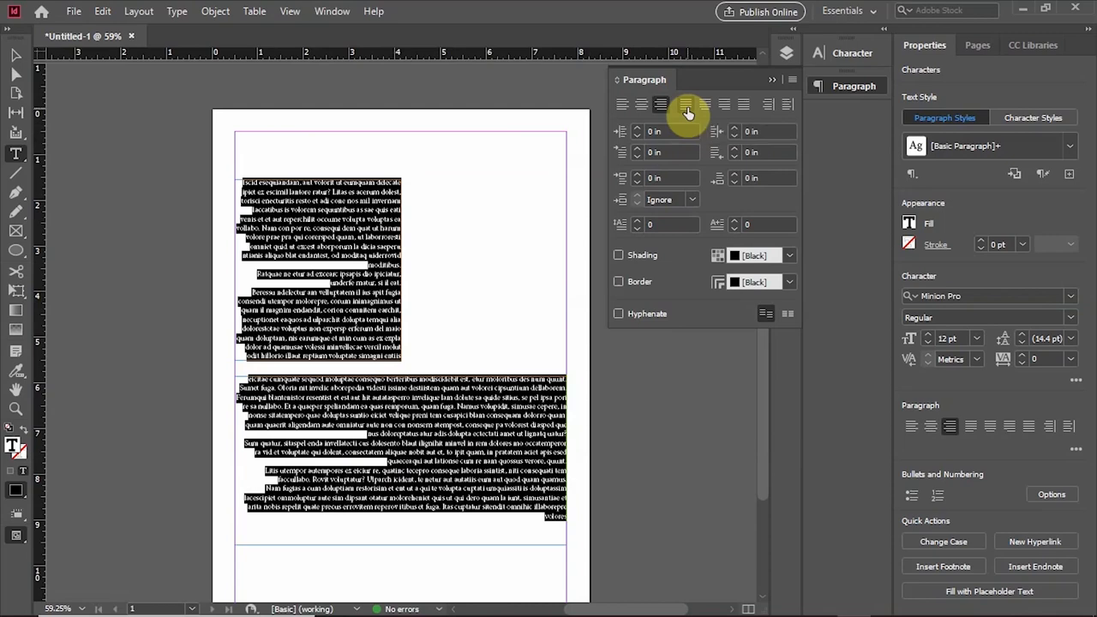
pyautogui.click(687, 106)
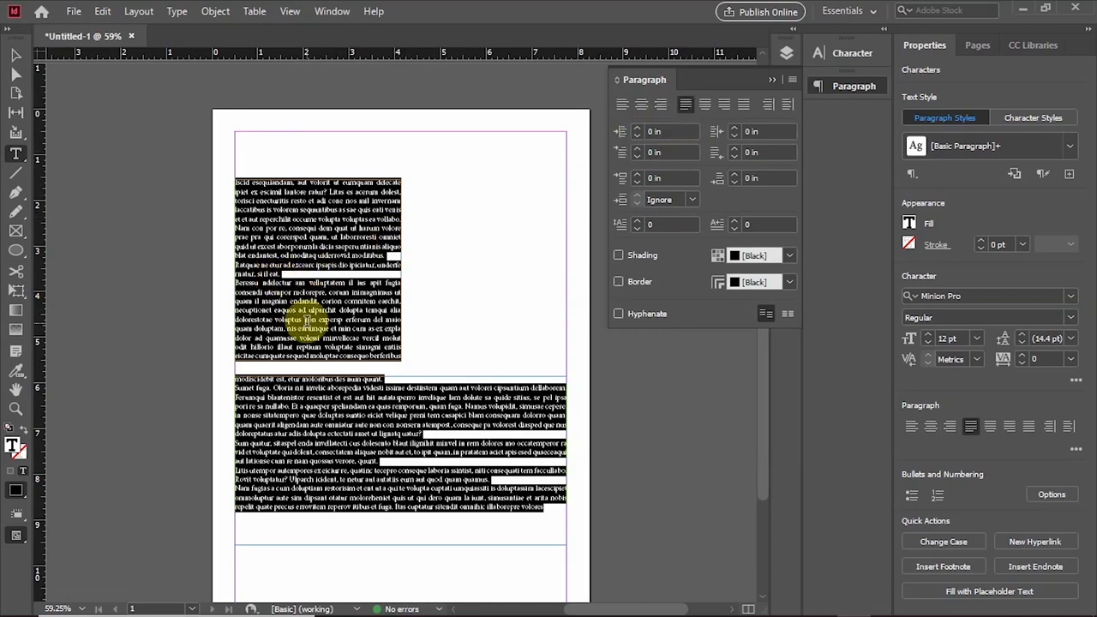
pyautogui.scroll(4, 255, 274)
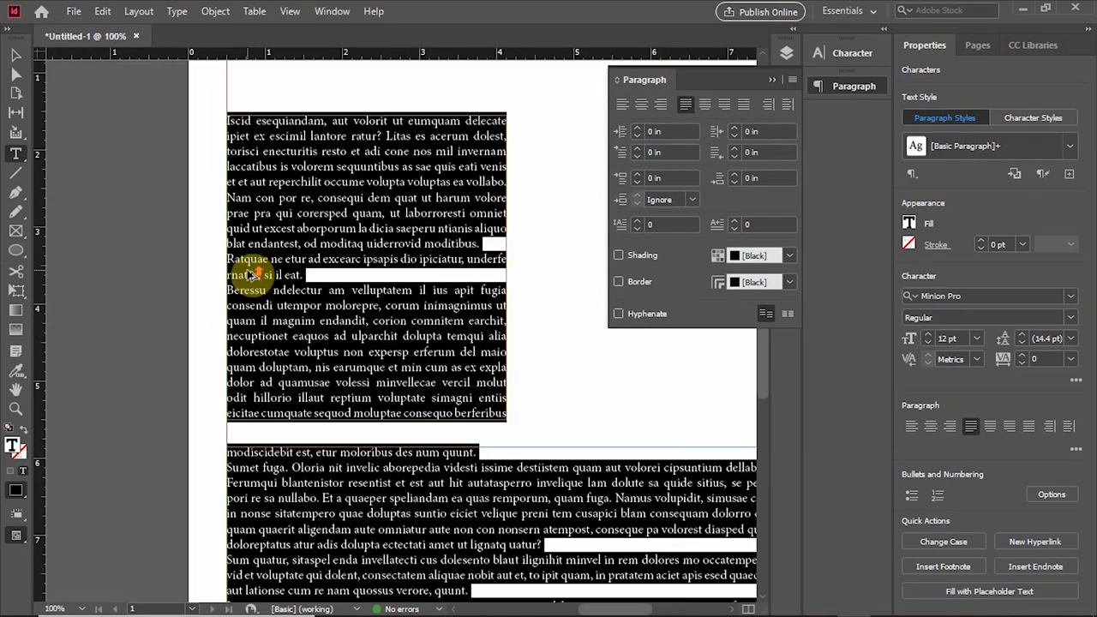
pyautogui.scroll(-1, 256, 274)
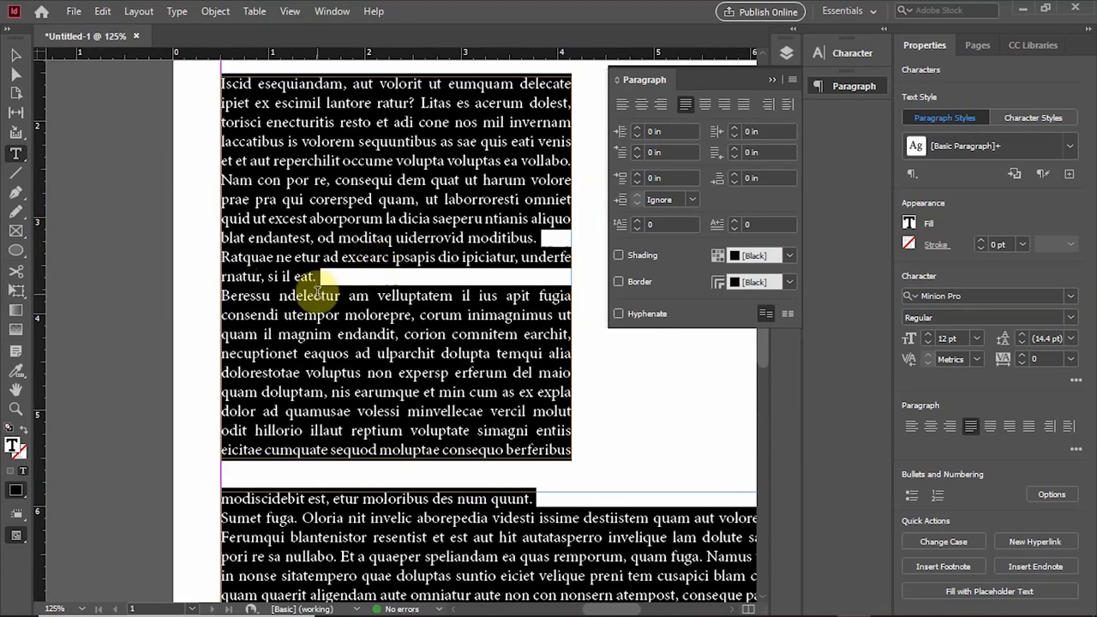
pyautogui.scroll(-5, 292, 274)
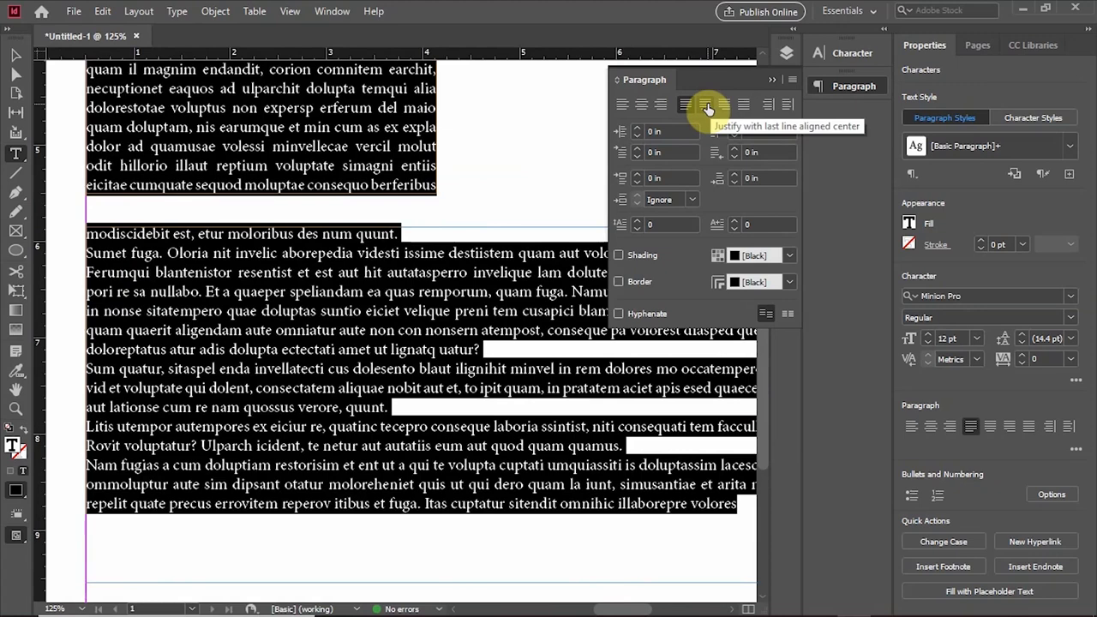
# Try justifying the text with the last line centered, with the last line aligned right, and with all lines justified.
pyautogui.click(708, 108)
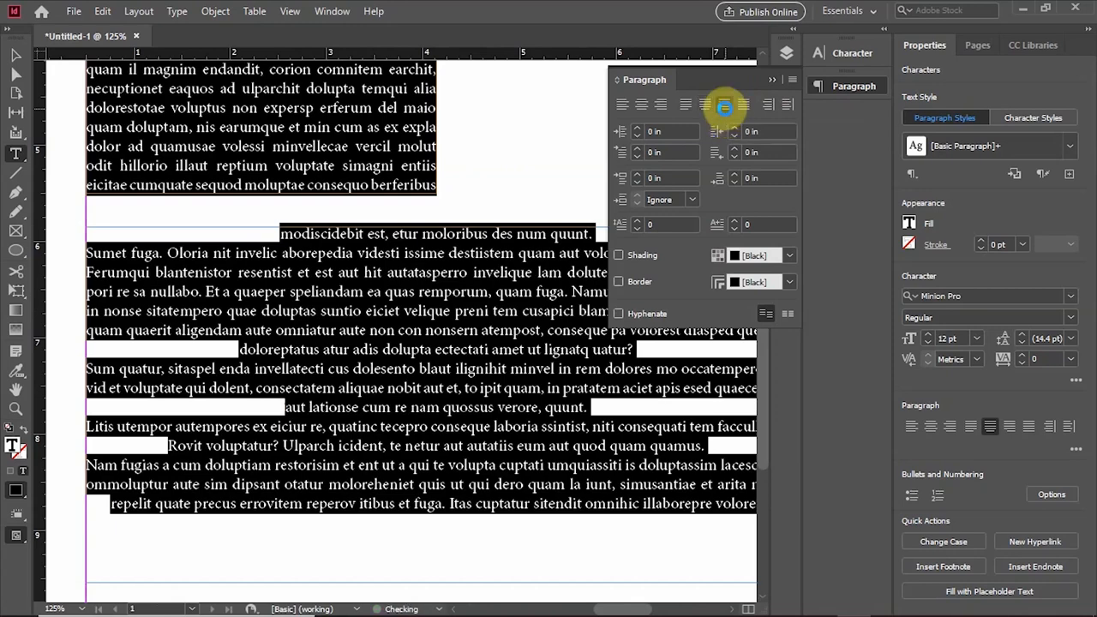
pyautogui.click(724, 108)
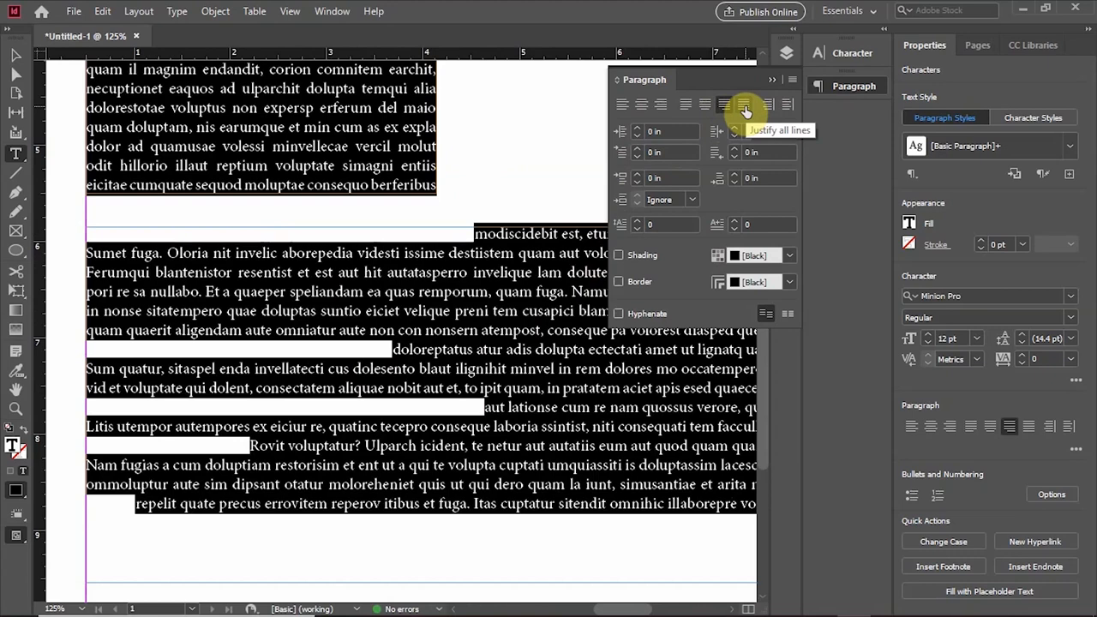
pyautogui.click(743, 106)
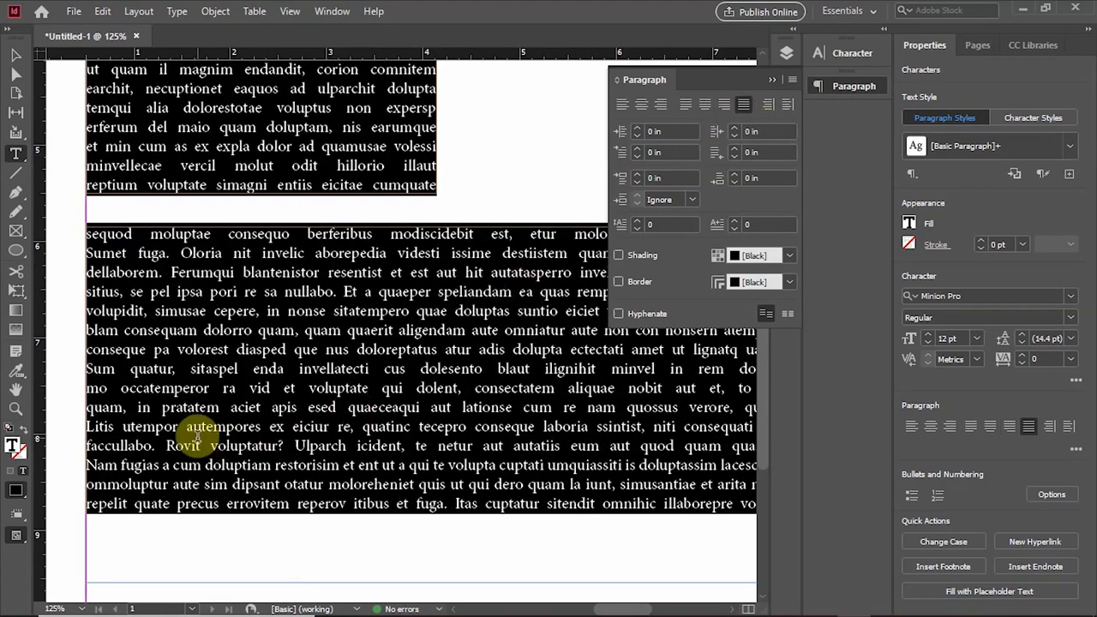
pyautogui.scroll(7, 313, 422)
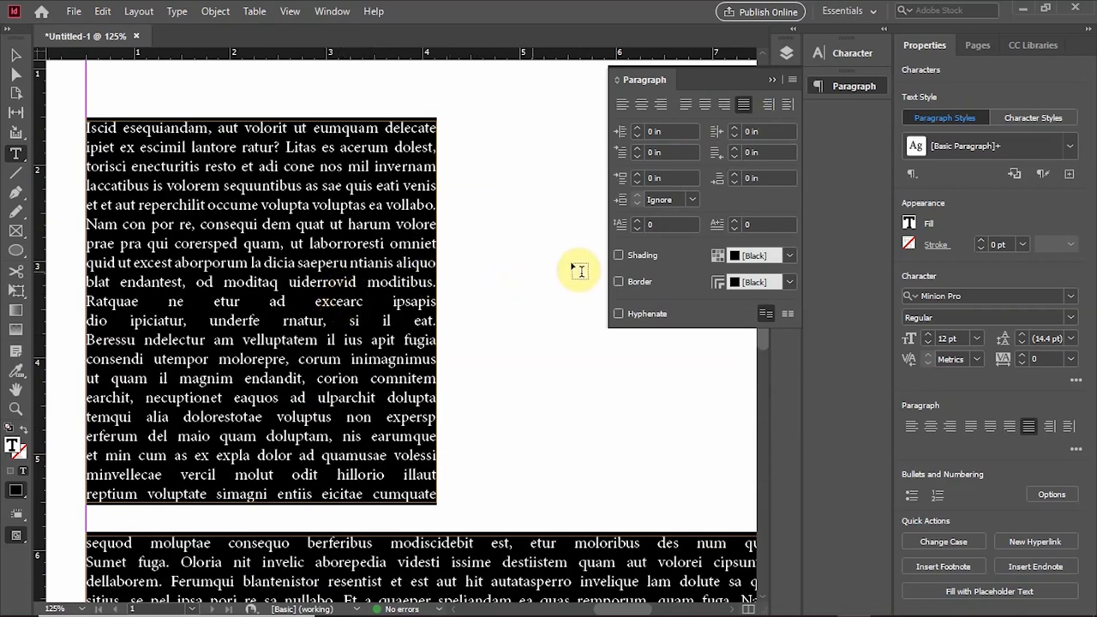
# Compare justified and away-from-spine alignment on the selected text, finishing with left alignment.
pyautogui.click(622, 104)
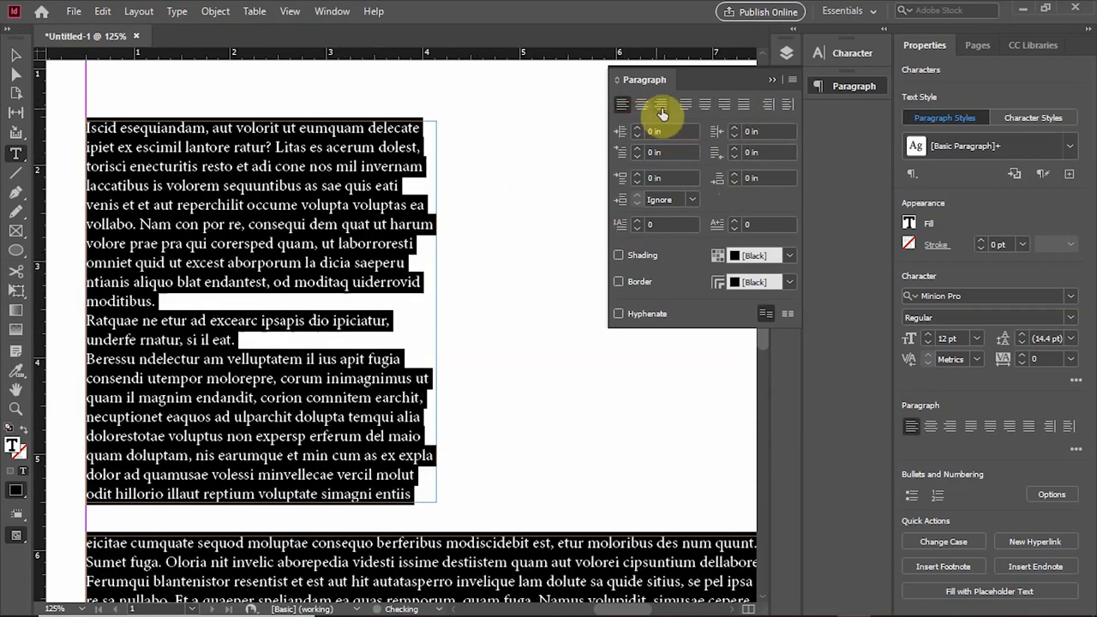
pyautogui.click(686, 104)
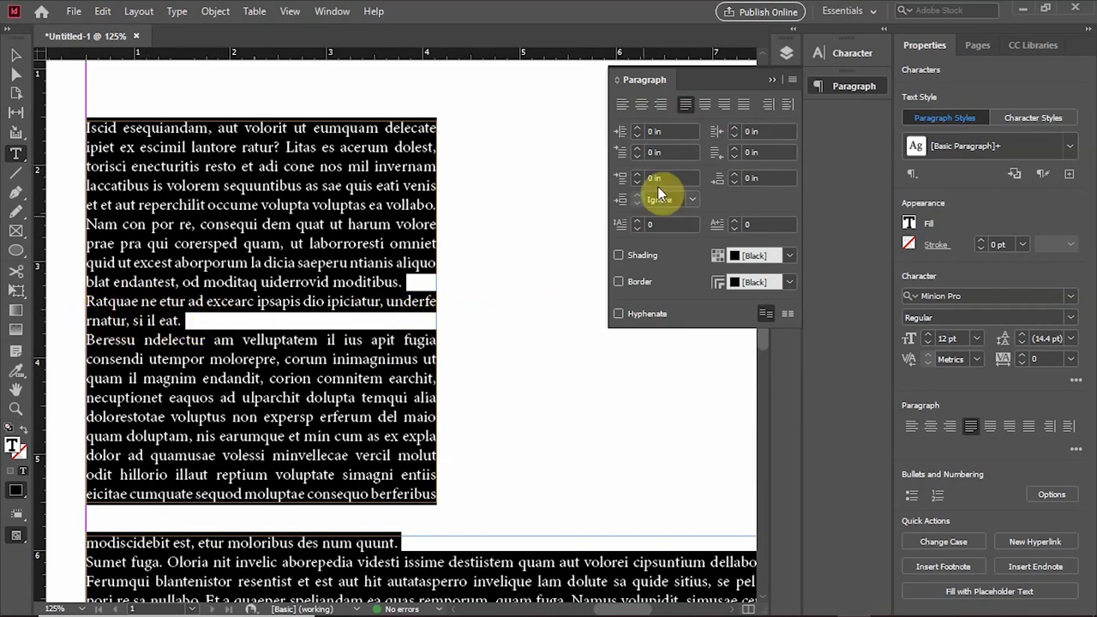
pyautogui.click(745, 106)
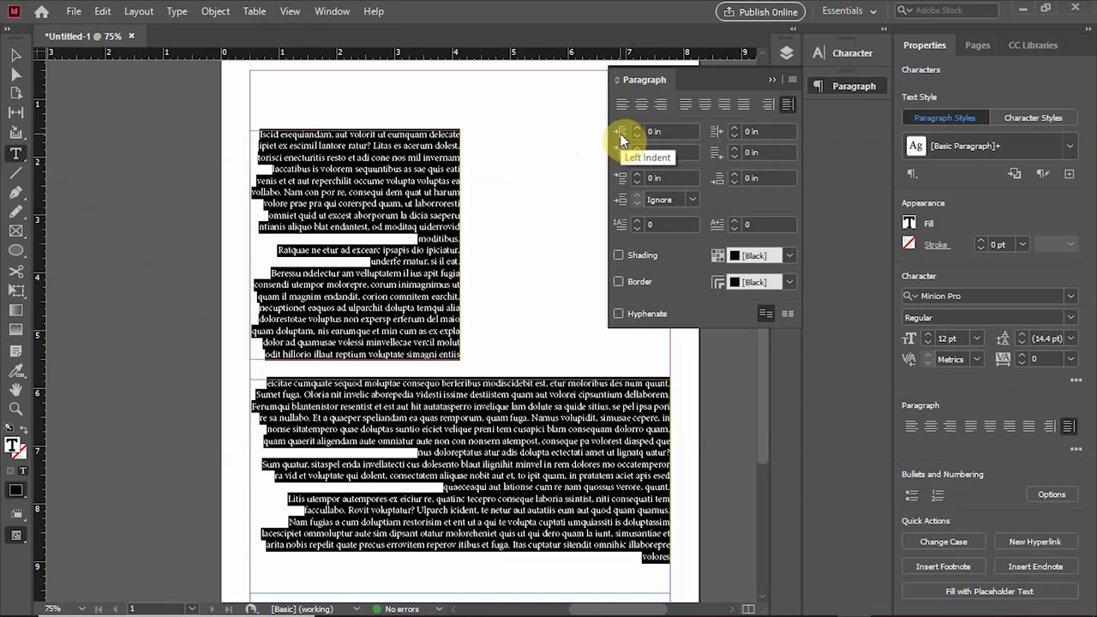
pyautogui.click(684, 104)
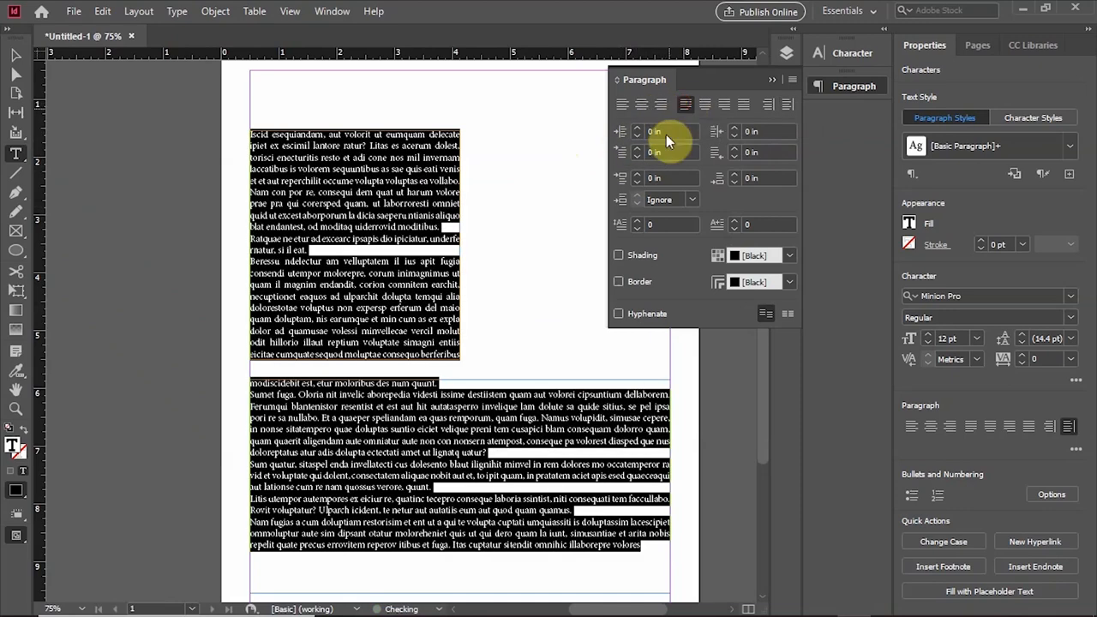
pyautogui.click(623, 104)
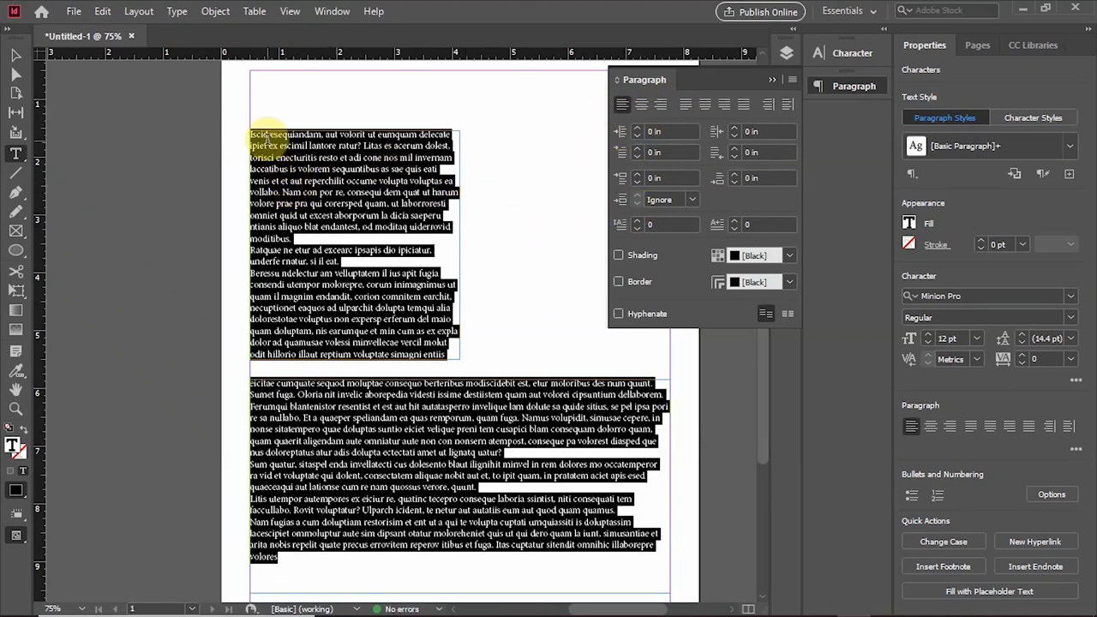
# Raise the left indent of all the selected text to 0.625 in.
pyautogui.click(639, 127)
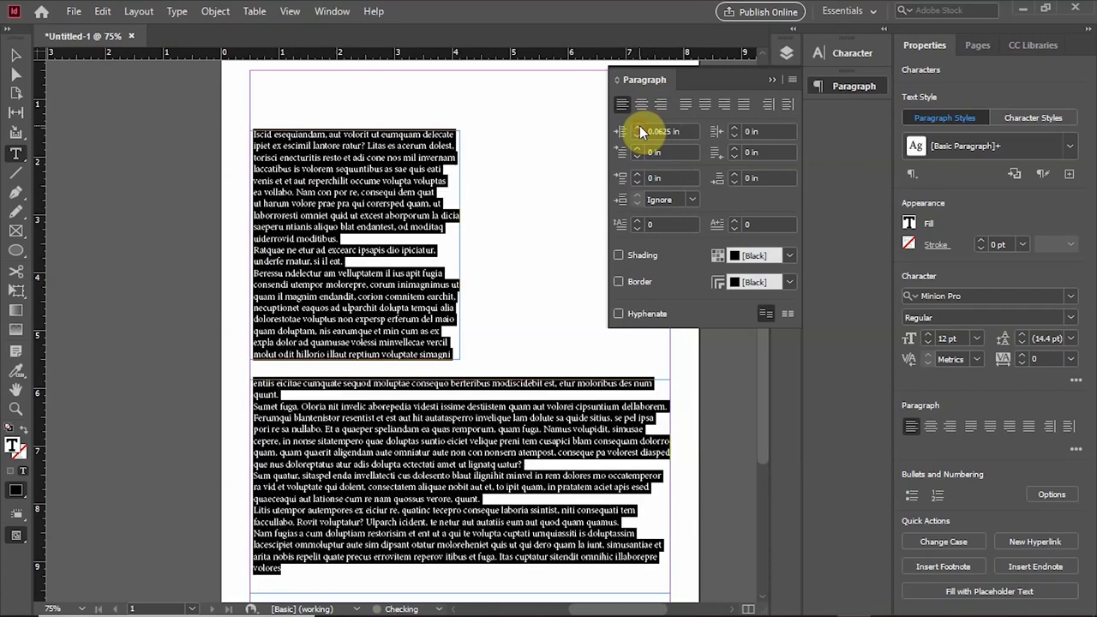
pyautogui.click(639, 128)
pyautogui.click(639, 128)
pyautogui.click(639, 128)
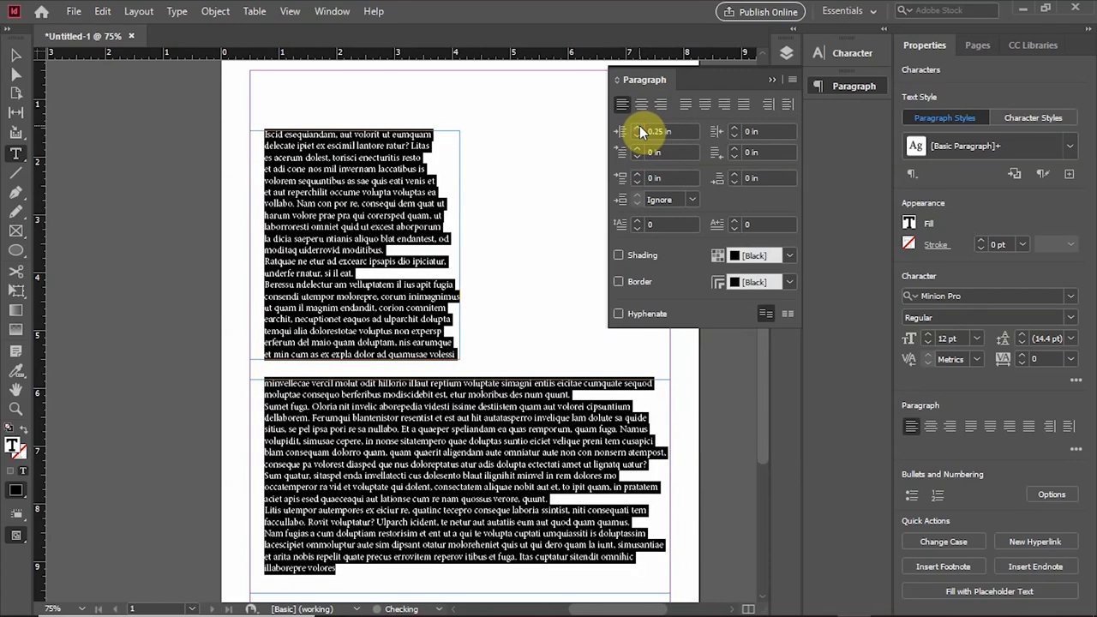
pyautogui.click(639, 127)
pyautogui.click(639, 128)
pyautogui.click(639, 127)
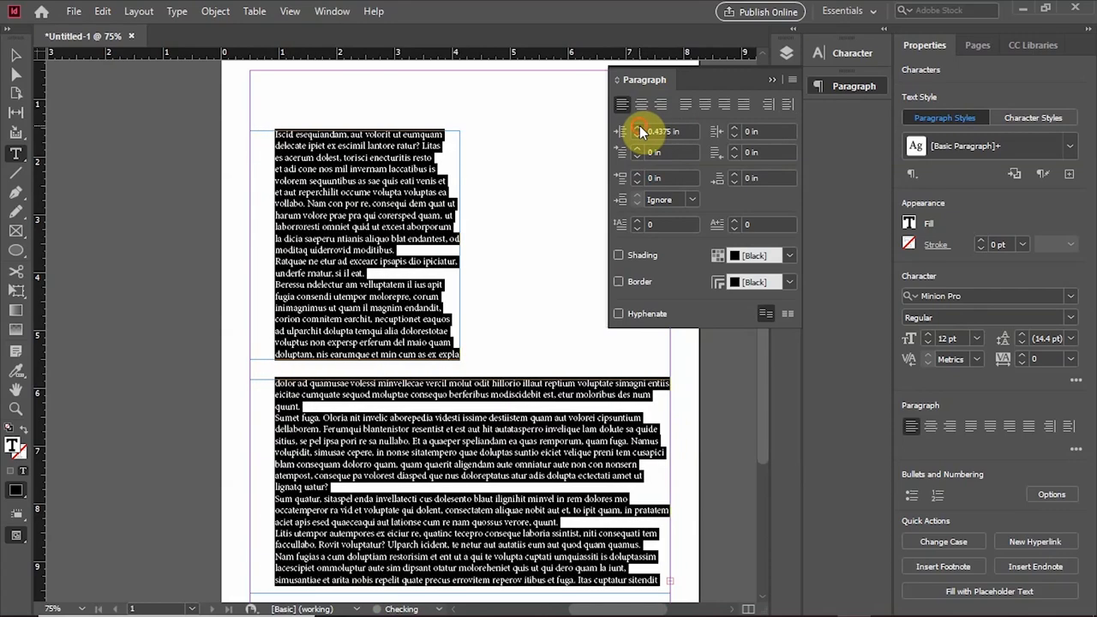
pyautogui.click(639, 128)
pyautogui.click(638, 127)
pyautogui.click(638, 127)
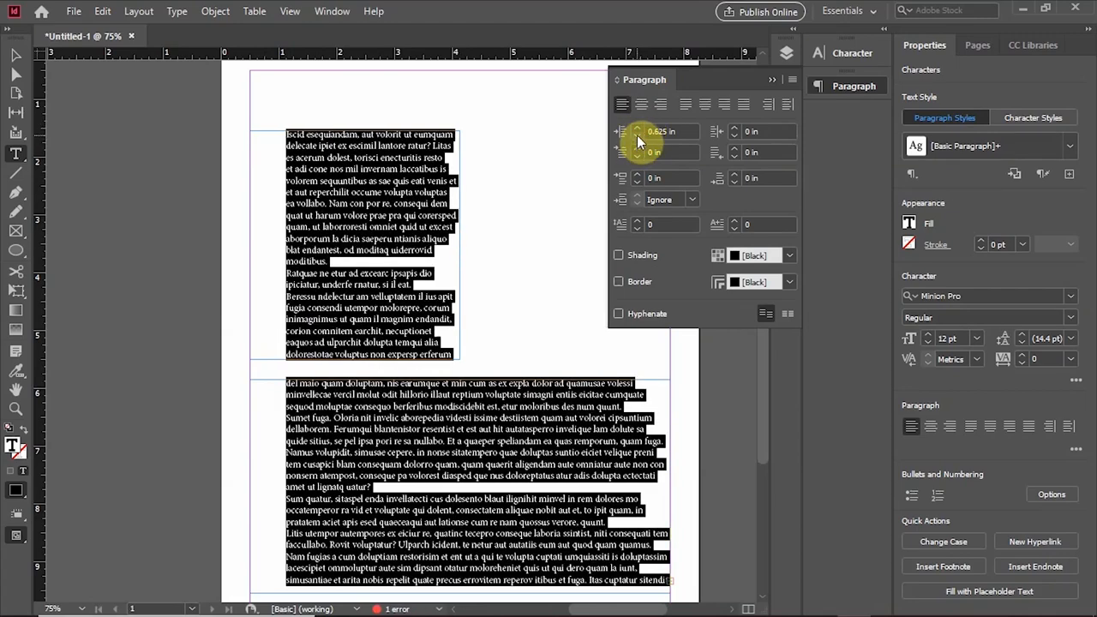
# Reset the left indent of the selected text to 0 in.
pyautogui.click(637, 134)
pyautogui.click(637, 135)
pyautogui.click(637, 135)
pyautogui.click(637, 135)
pyautogui.click(637, 135)
pyautogui.click(637, 135)
pyautogui.click(637, 135)
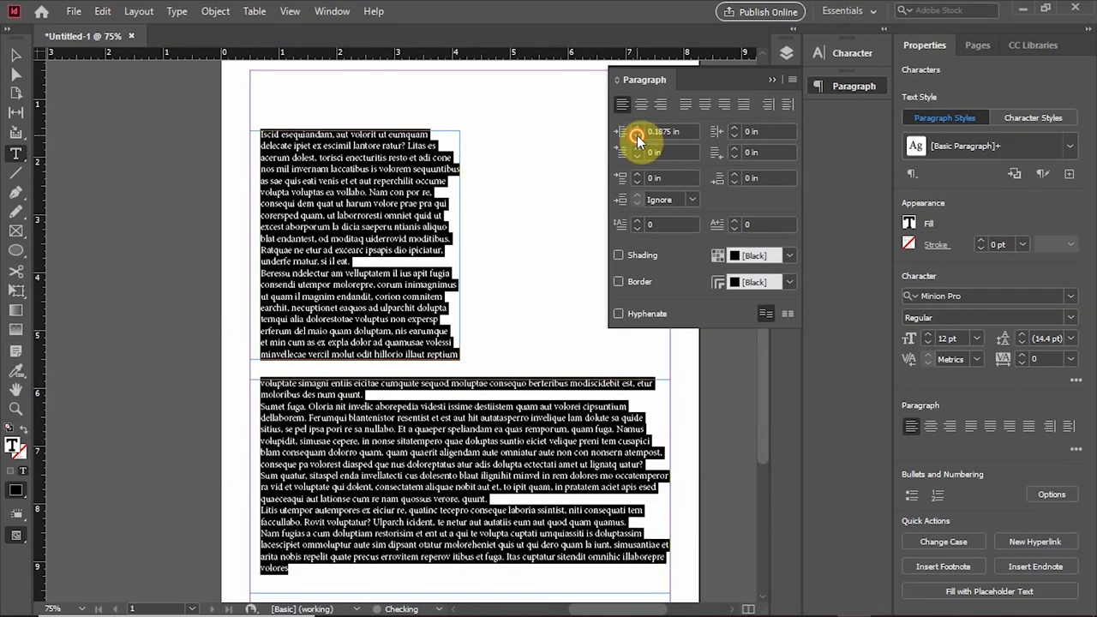
pyautogui.click(637, 134)
pyautogui.click(637, 134)
pyautogui.click(637, 135)
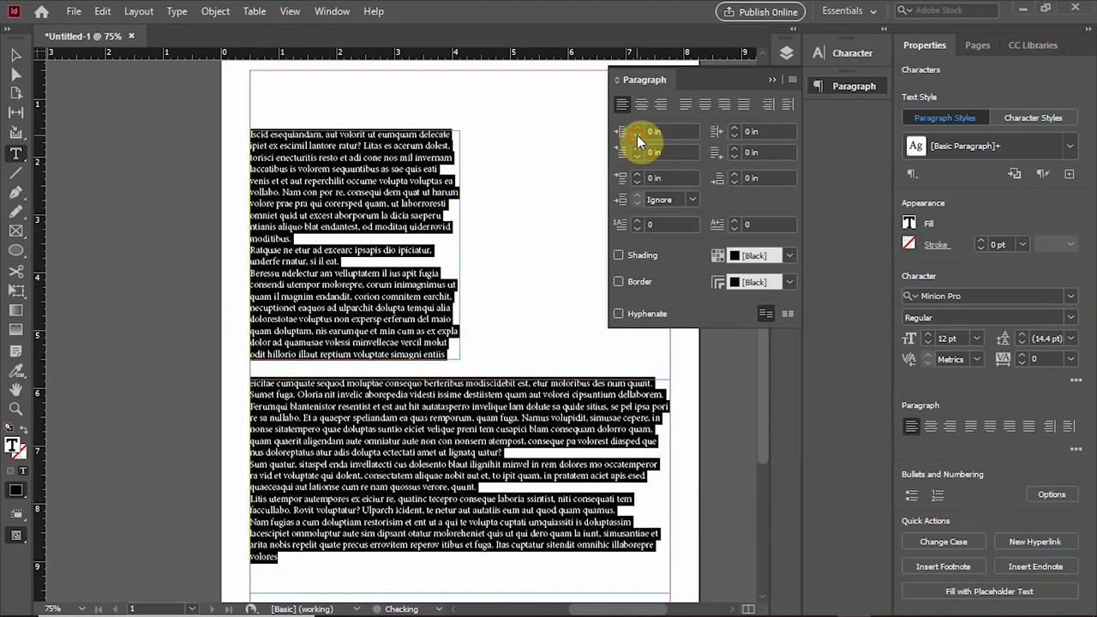
# Raise the right indent of the selected text to 0.5625 in and align the text right.
pyautogui.click(735, 128)
pyautogui.click(734, 129)
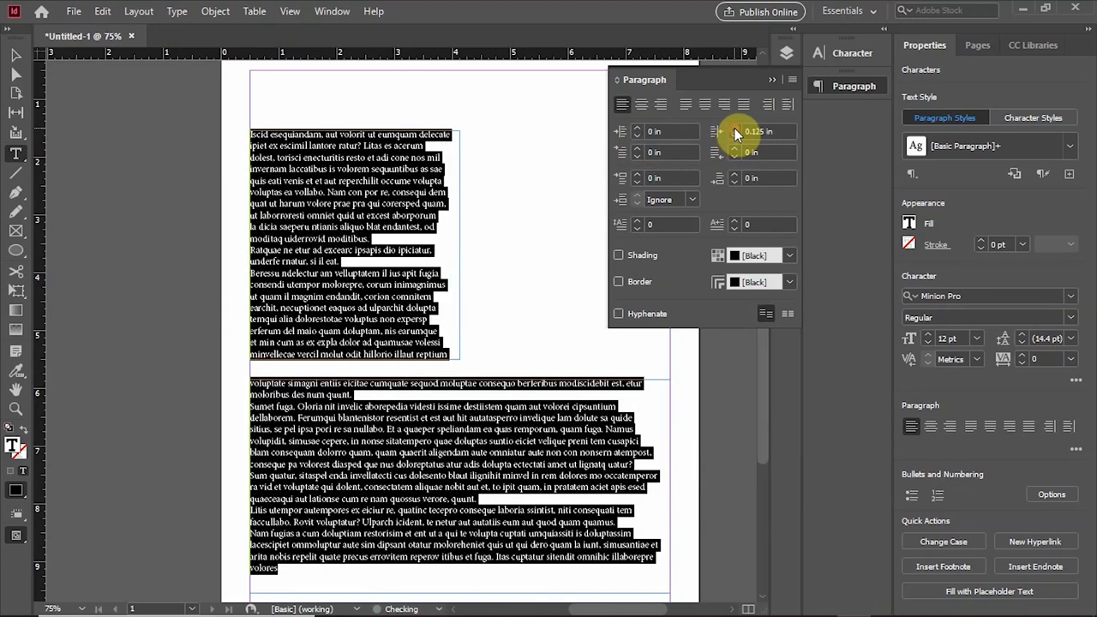
pyautogui.click(735, 129)
pyautogui.click(735, 129)
pyautogui.click(734, 128)
pyautogui.click(734, 129)
pyautogui.click(734, 129)
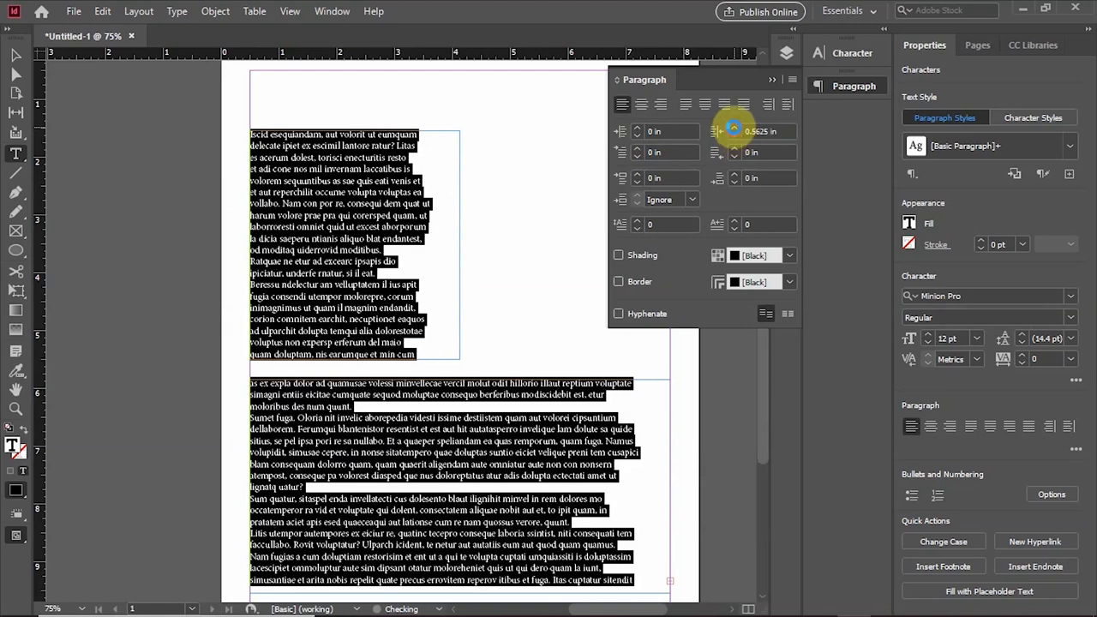
pyautogui.click(734, 129)
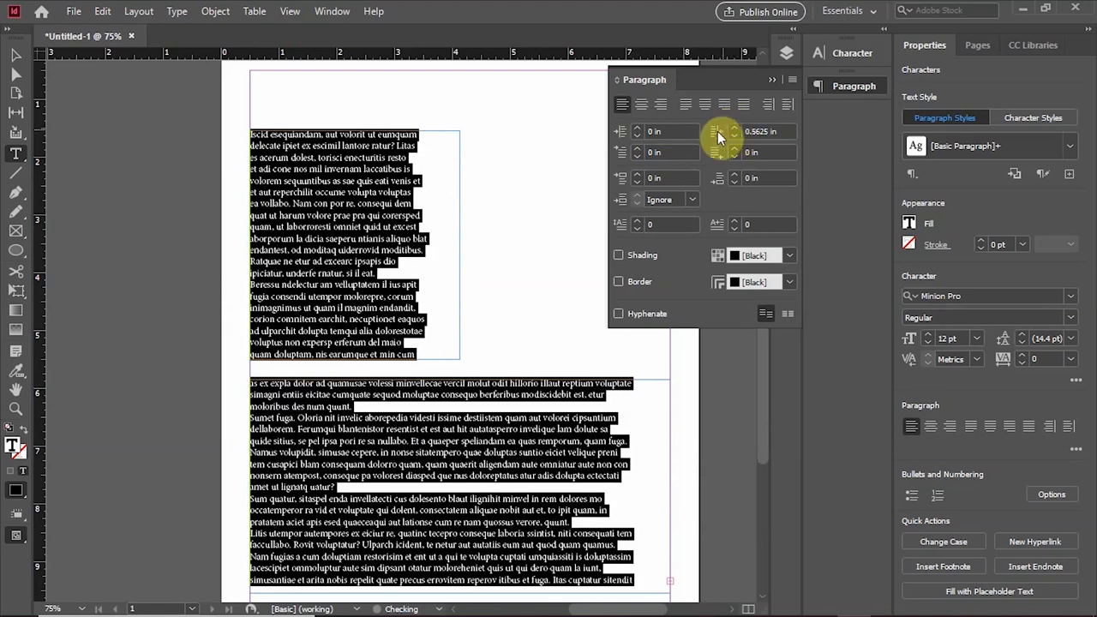
pyautogui.click(659, 106)
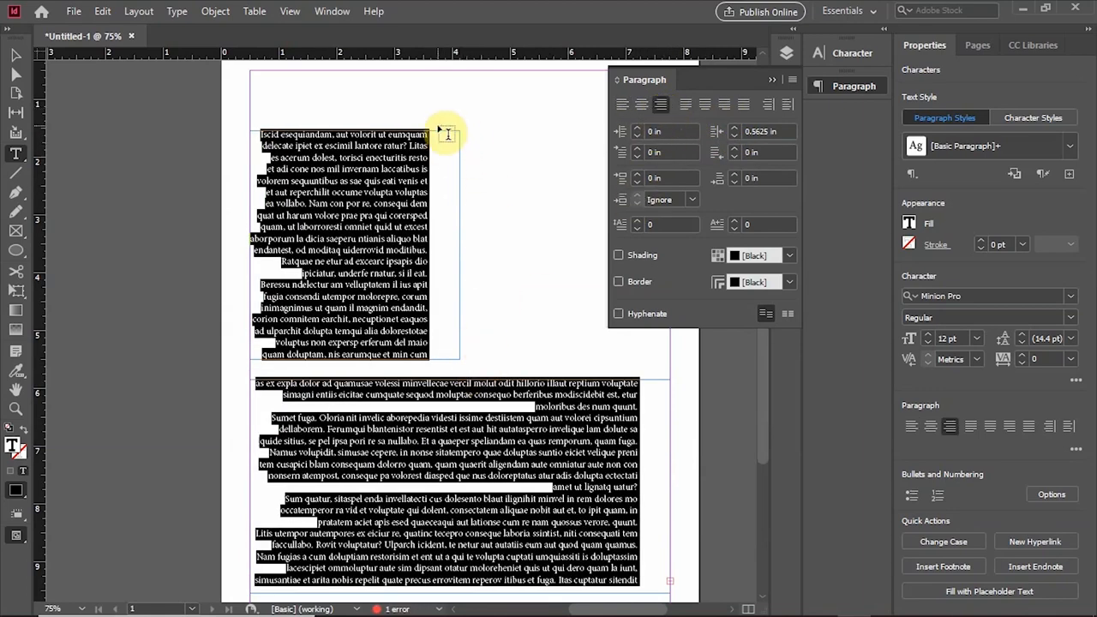
# Reset the right indent to 0 in and restore left alignment for the text.
pyautogui.click(734, 130)
pyautogui.click(735, 130)
pyautogui.click(735, 130)
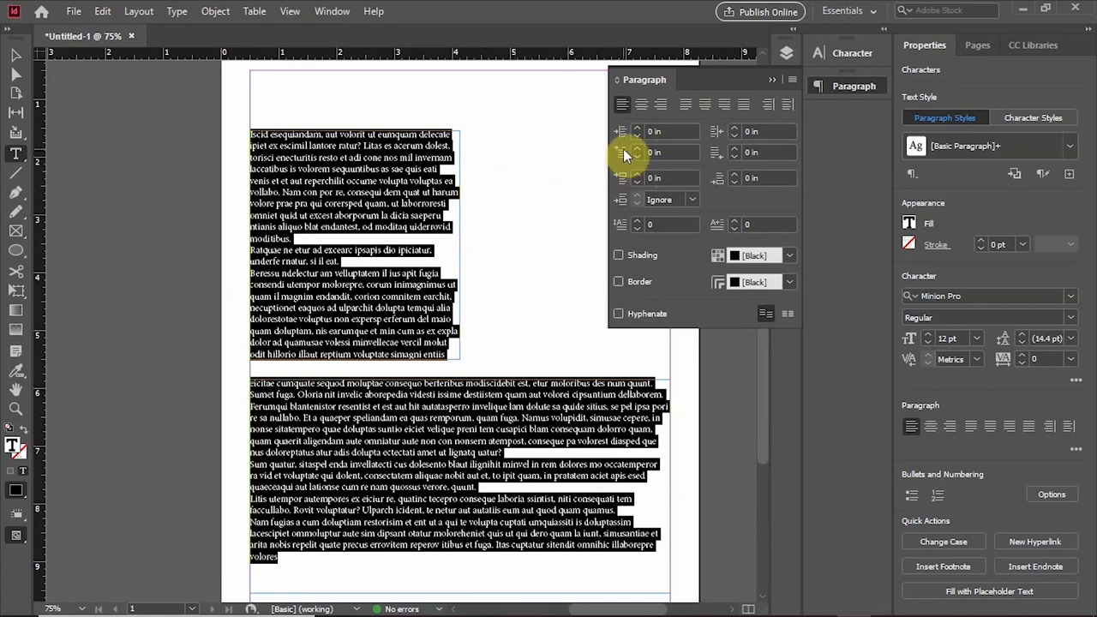
pyautogui.click(284, 137)
pyautogui.click(16, 55)
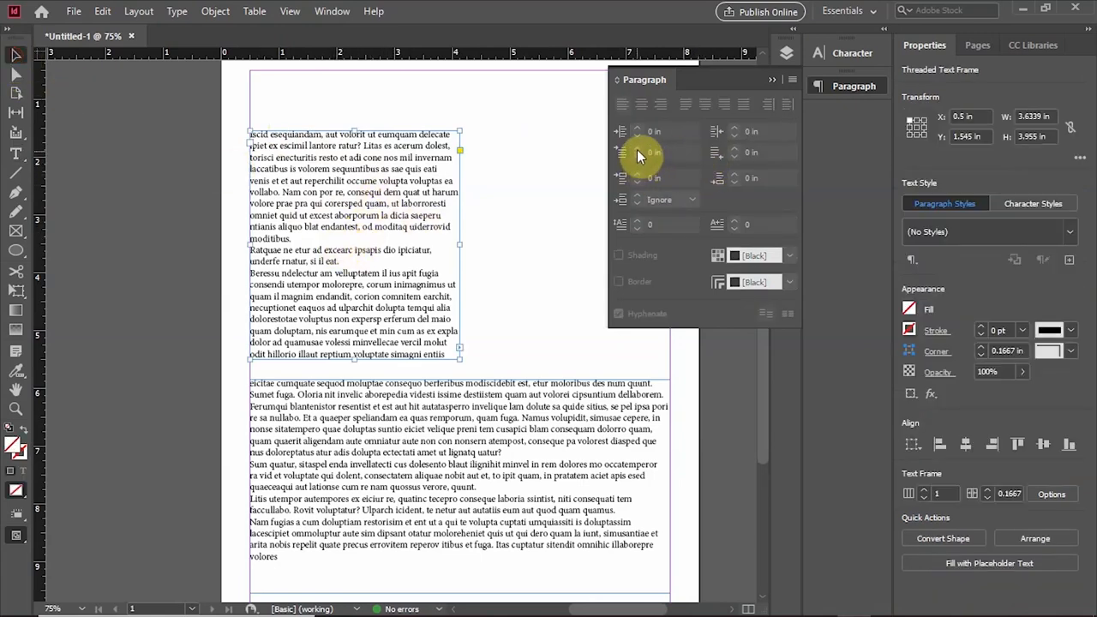
pyautogui.tripleClick(314, 169)
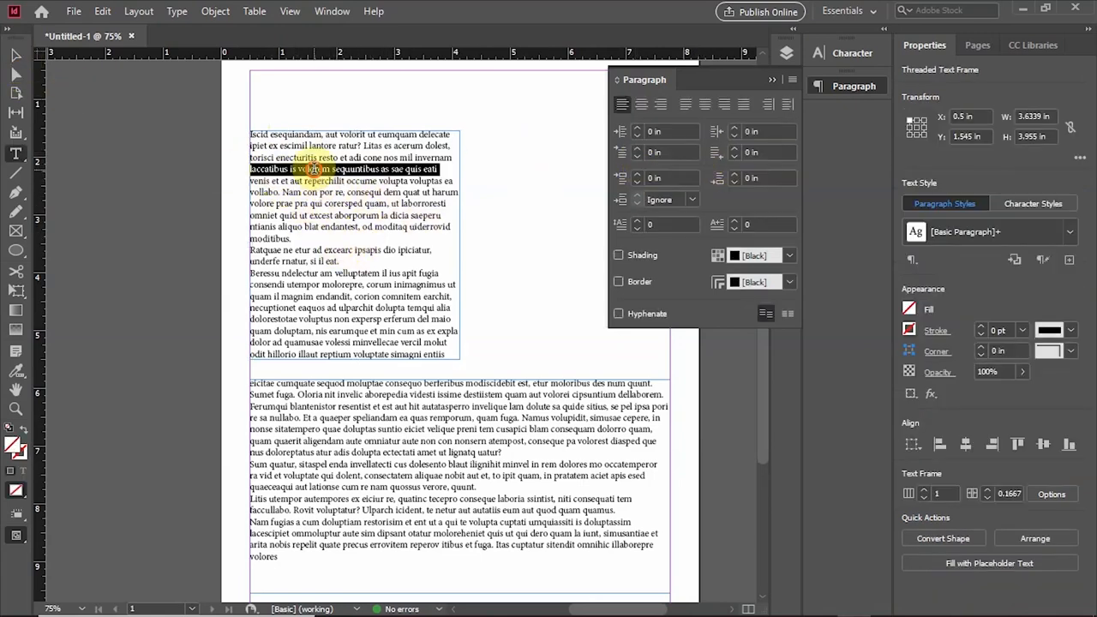
pyautogui.hotkey('ctrl', 'a')
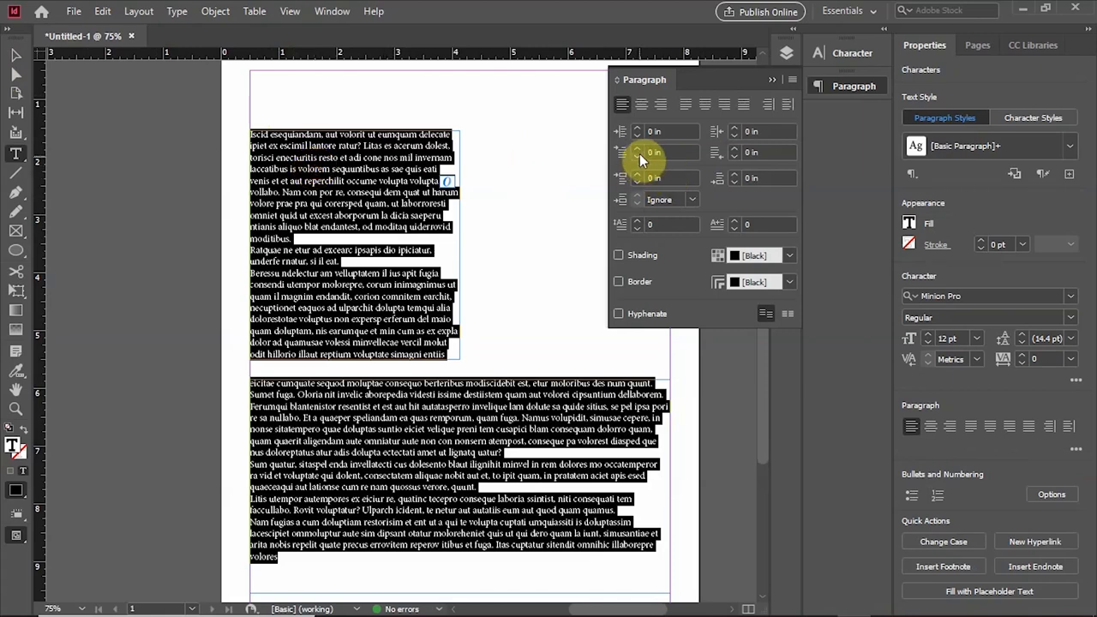
pyautogui.click(343, 240)
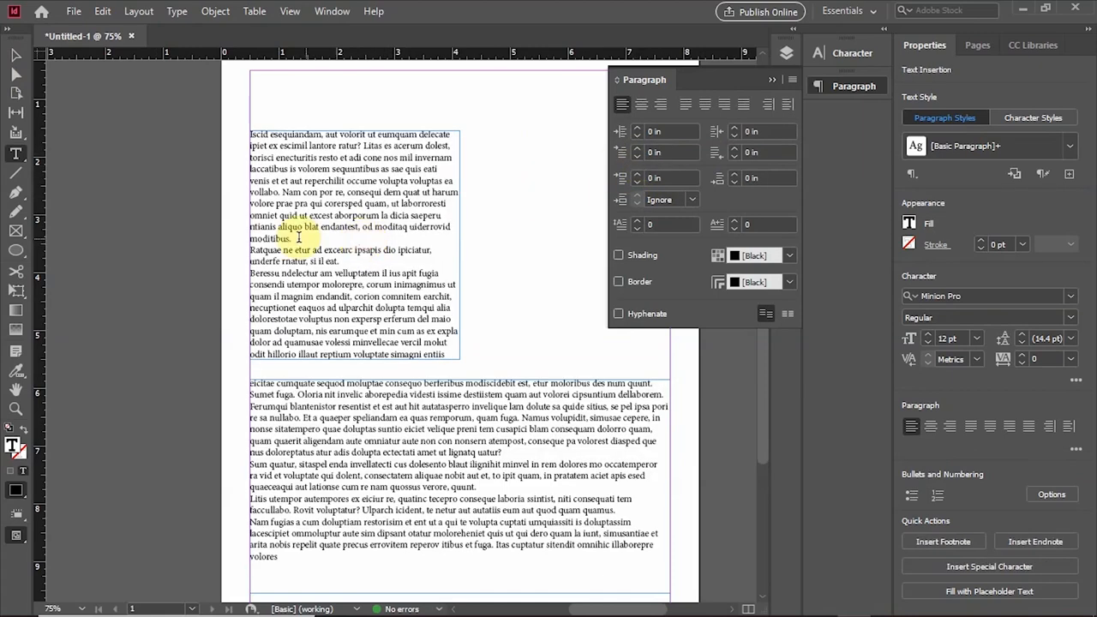
# Select the first paragraph in the upper frame and set its first line left indent to 0.4375 in.
pyautogui.doubleClick(350, 194)
pyautogui.doubleClick(351, 194)
pyautogui.doubleClick(351, 194)
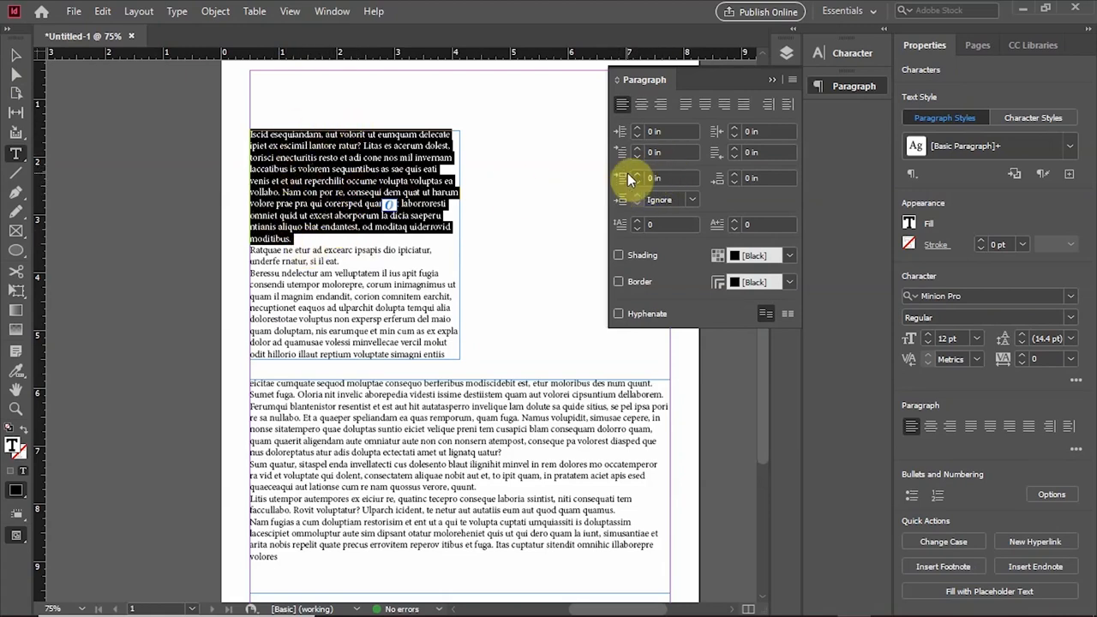
pyautogui.click(637, 148)
pyautogui.click(637, 148)
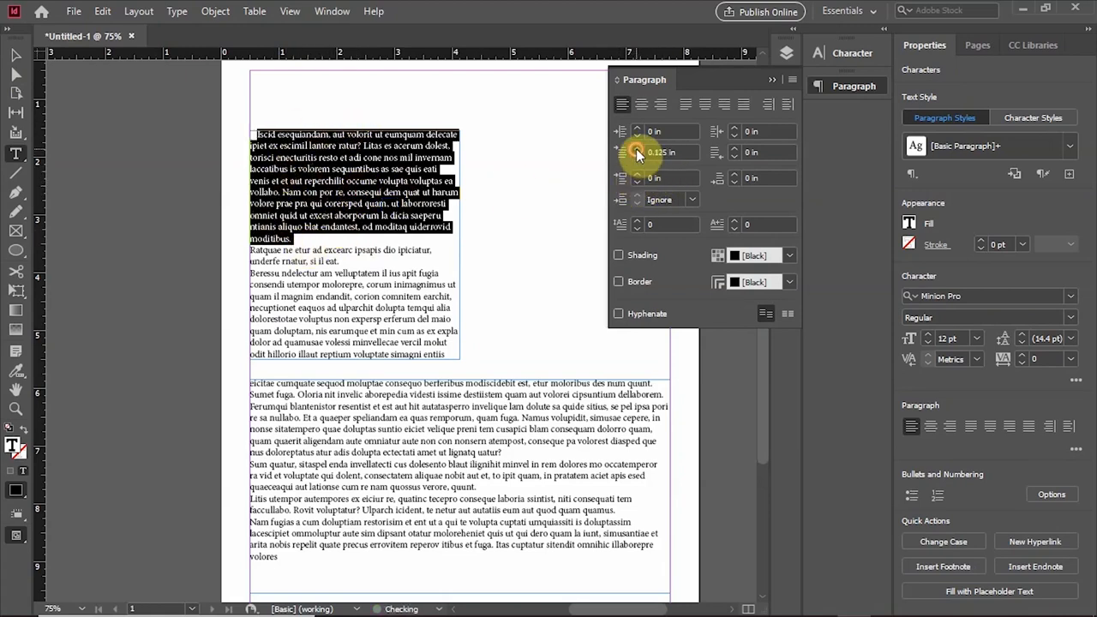
pyautogui.click(637, 149)
pyautogui.click(637, 148)
pyautogui.click(637, 148)
pyautogui.click(637, 148)
pyautogui.click(637, 148)
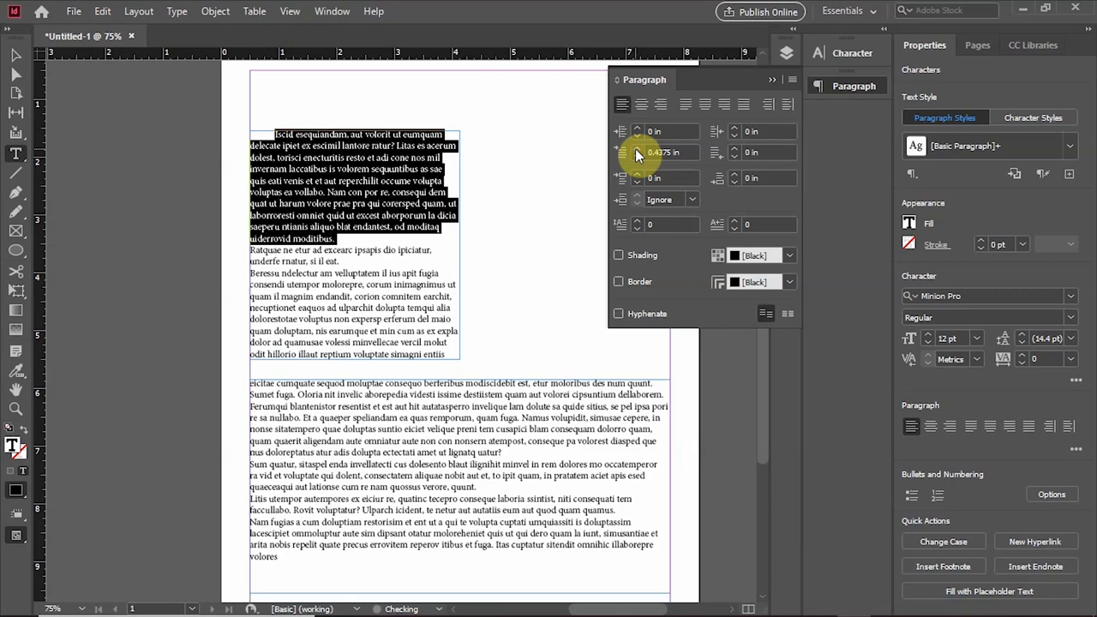
# Select all the text in both frames, try a space before of 0.0625 in, and return it to 0 in.
pyautogui.click(367, 282)
pyautogui.tripleClick(354, 283)
pyautogui.click(354, 282)
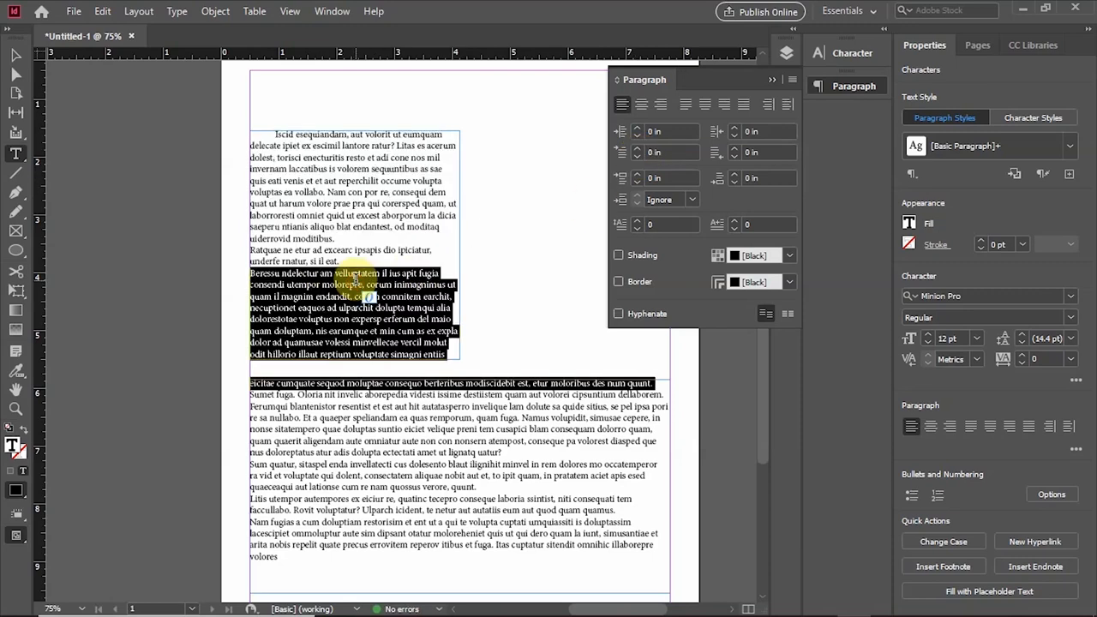
pyautogui.hotkey('ctrl', 'a')
pyautogui.click(637, 175)
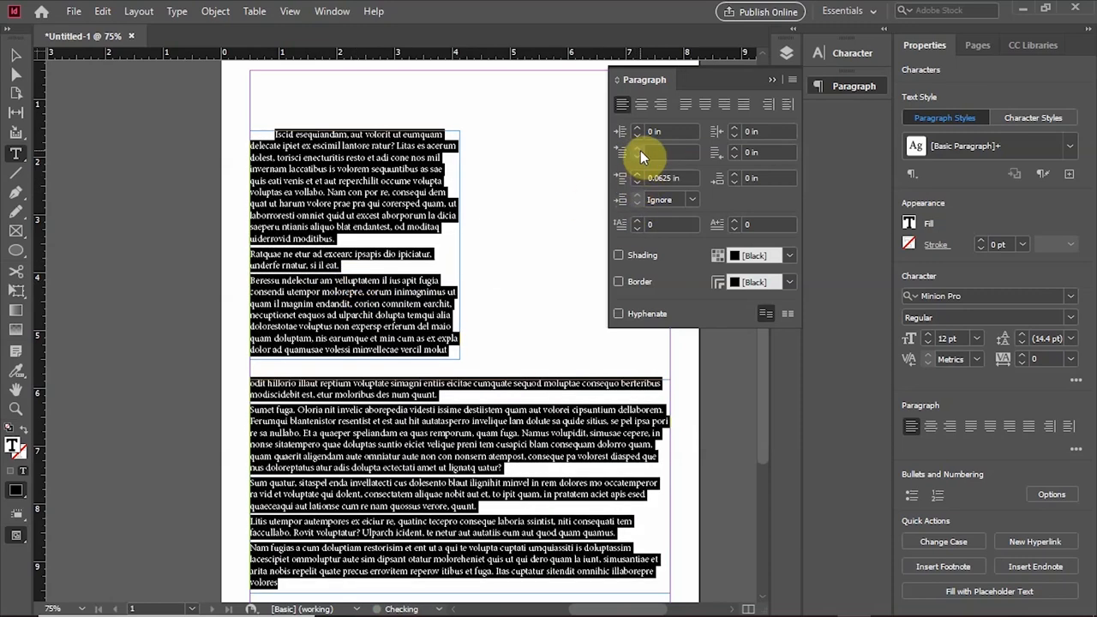
pyautogui.click(636, 182)
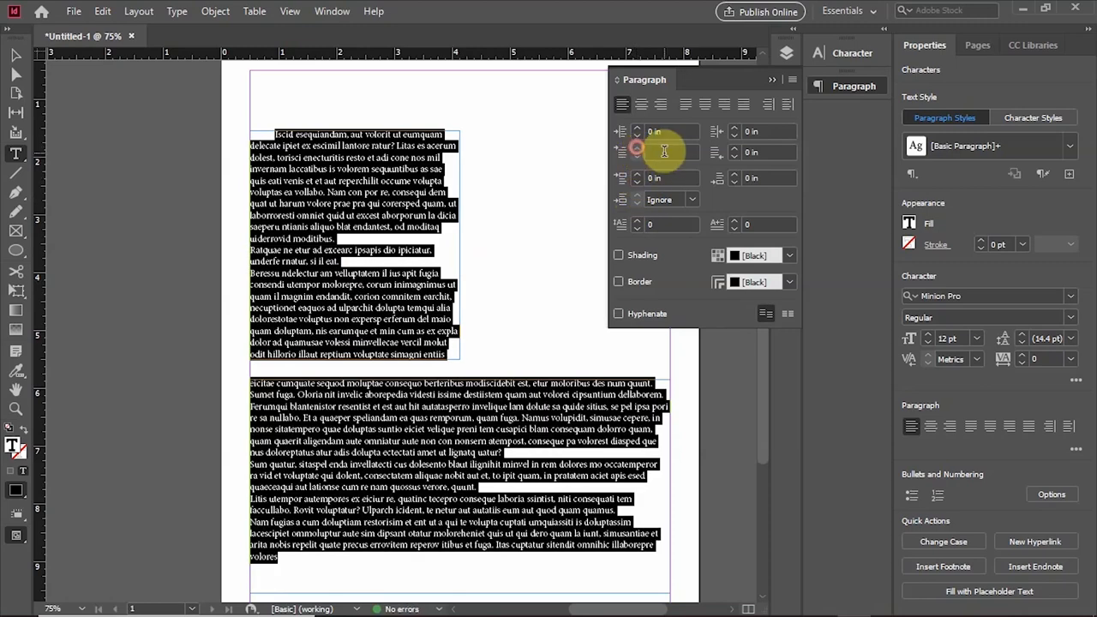
# Reset the first line left indent of all the selected text to 0 in.
pyautogui.click(665, 152)
pyautogui.write('0')
pyautogui.press('Return')
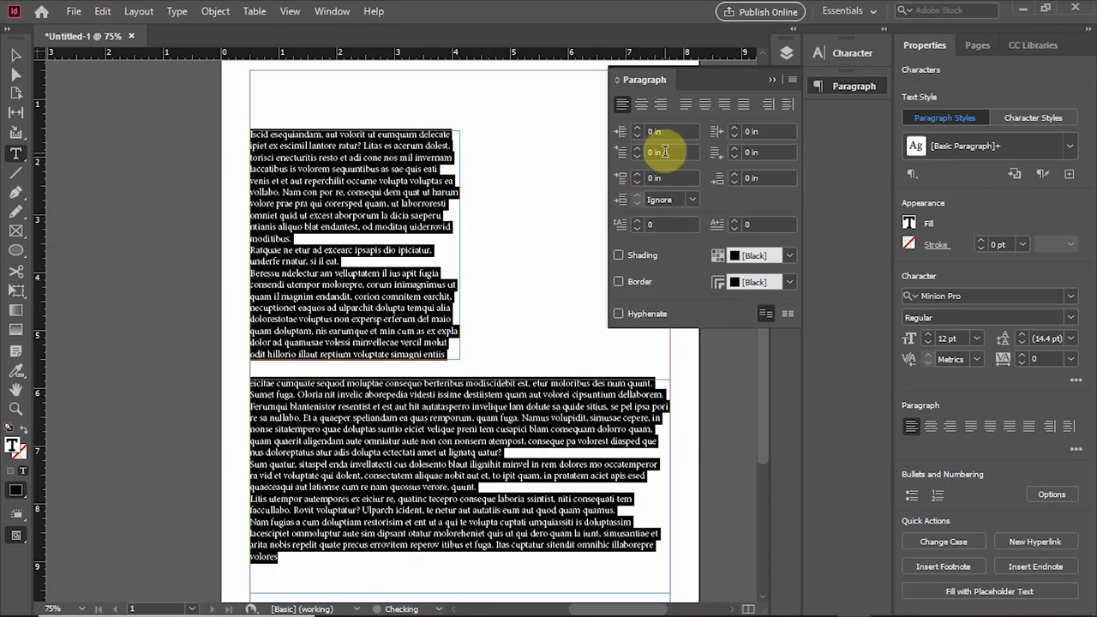
# Try a first line left indent of 0.375 in on all the selected paragraphs and return it to 0 in.
pyautogui.click(637, 147)
pyautogui.click(637, 147)
pyautogui.click(637, 147)
pyautogui.click(637, 147)
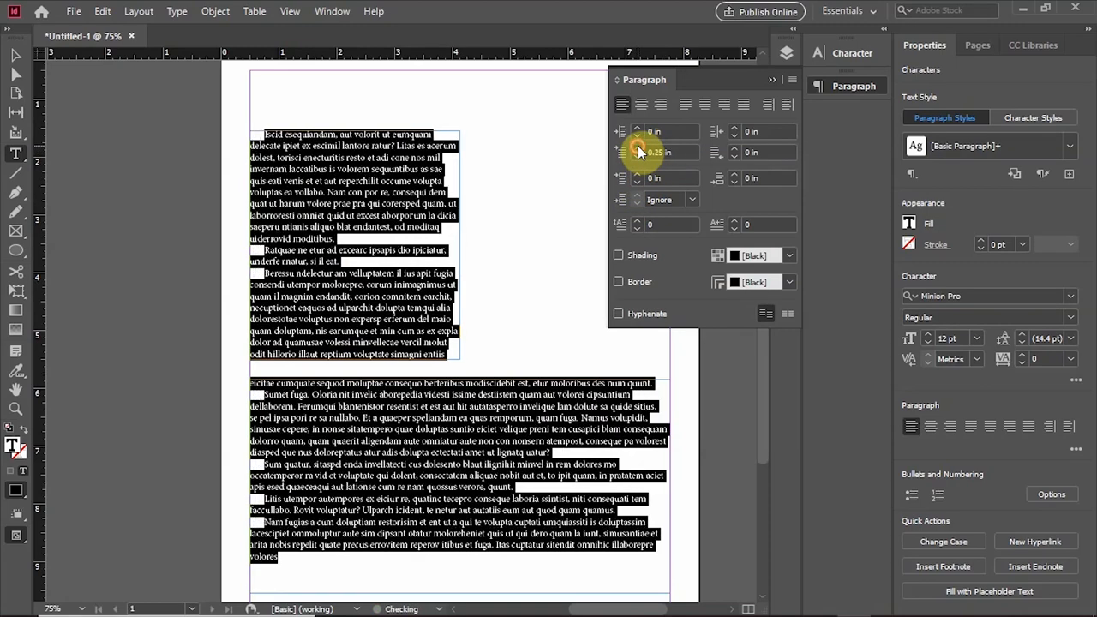
pyautogui.click(637, 147)
pyautogui.click(637, 147)
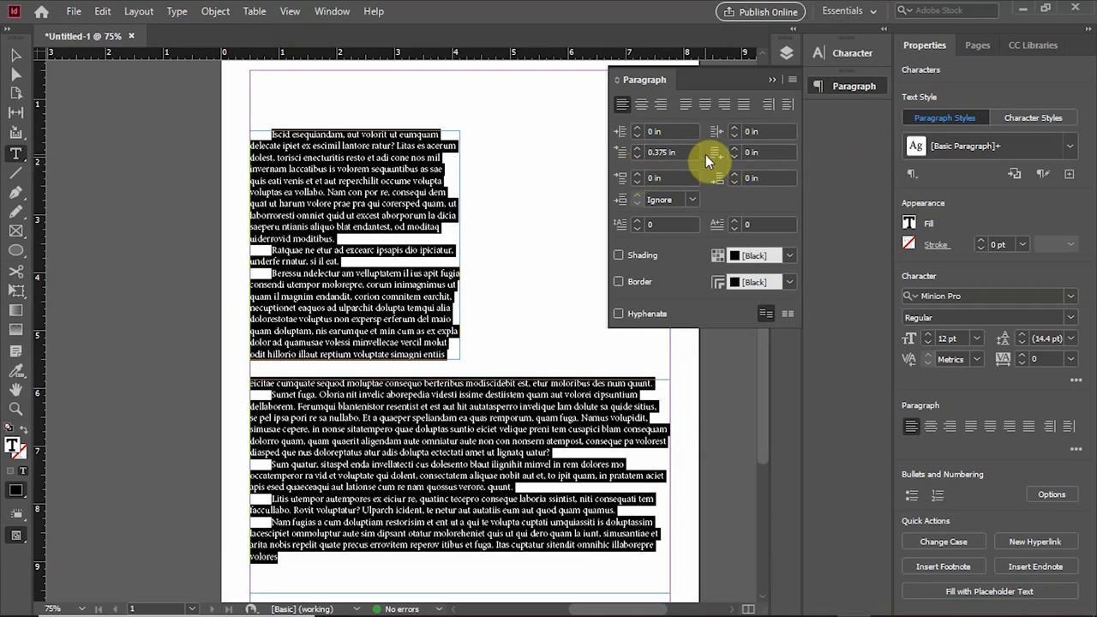
pyautogui.click(622, 152)
pyautogui.write('0')
pyautogui.press('Return')
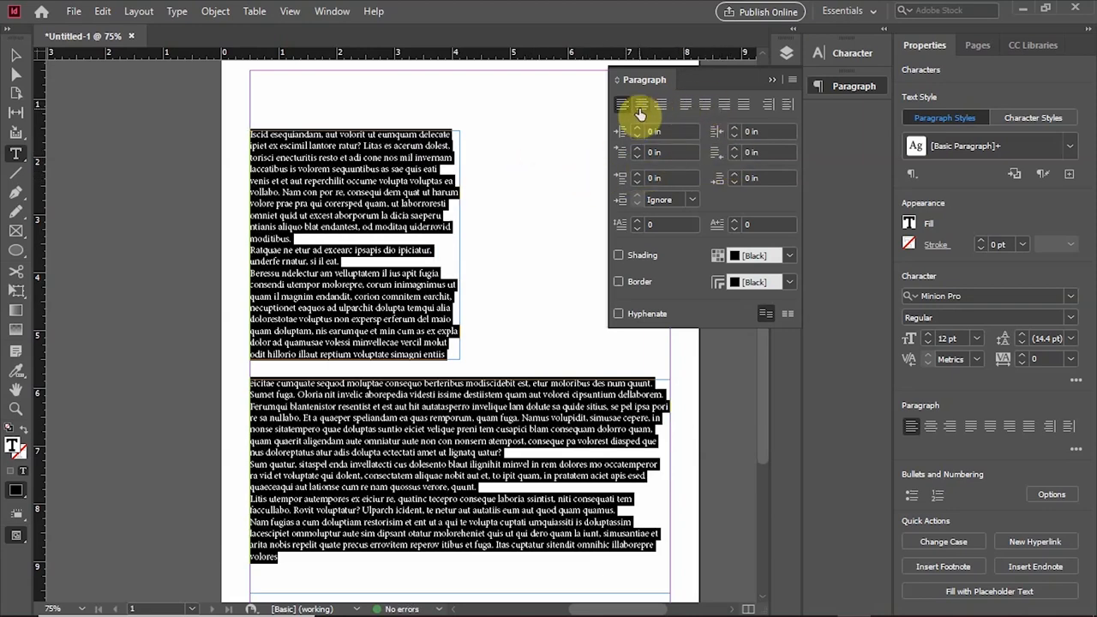
# Align the selected text right, try a last line right indent of 0.5 in, and undo both the indent and the alignment.
pyautogui.click(661, 104)
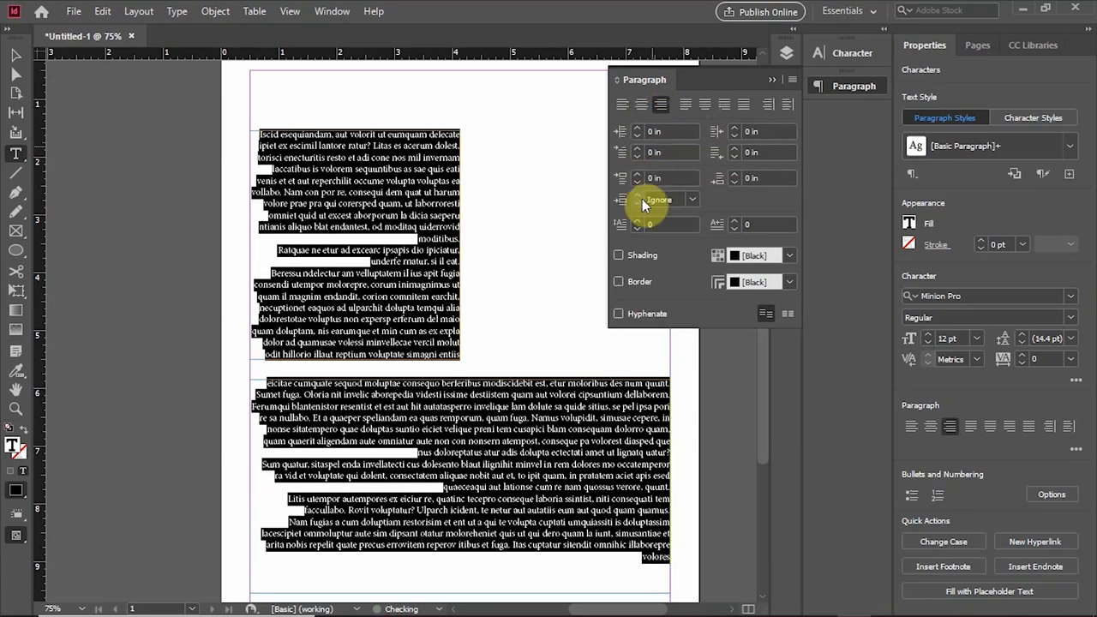
pyautogui.click(736, 147)
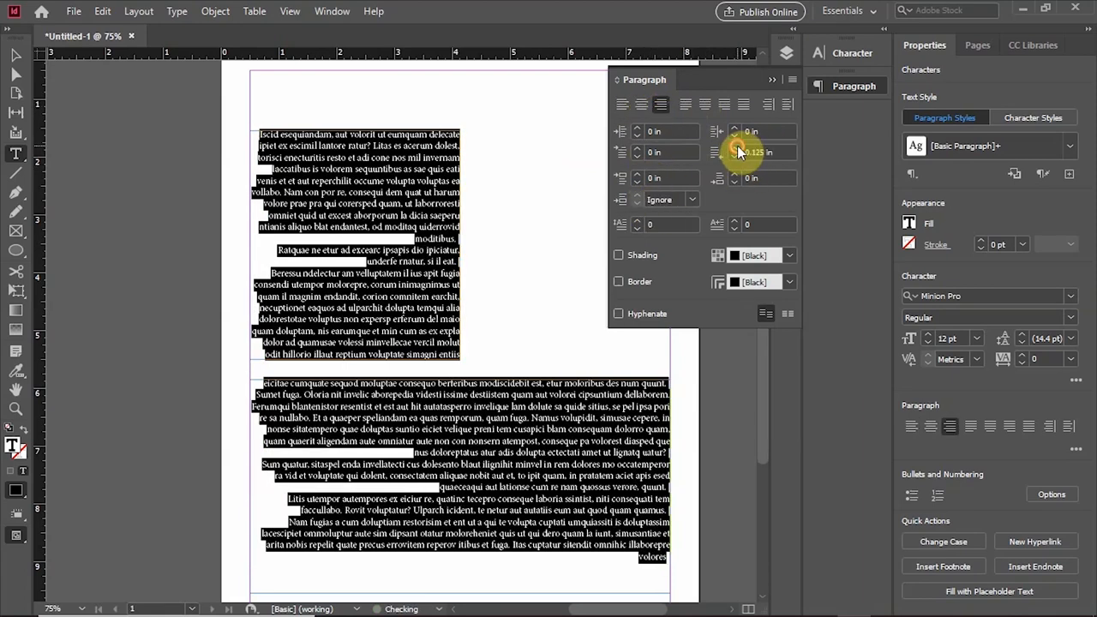
pyautogui.click(737, 147)
pyautogui.click(737, 147)
pyautogui.click(737, 148)
pyautogui.click(736, 148)
pyautogui.click(737, 148)
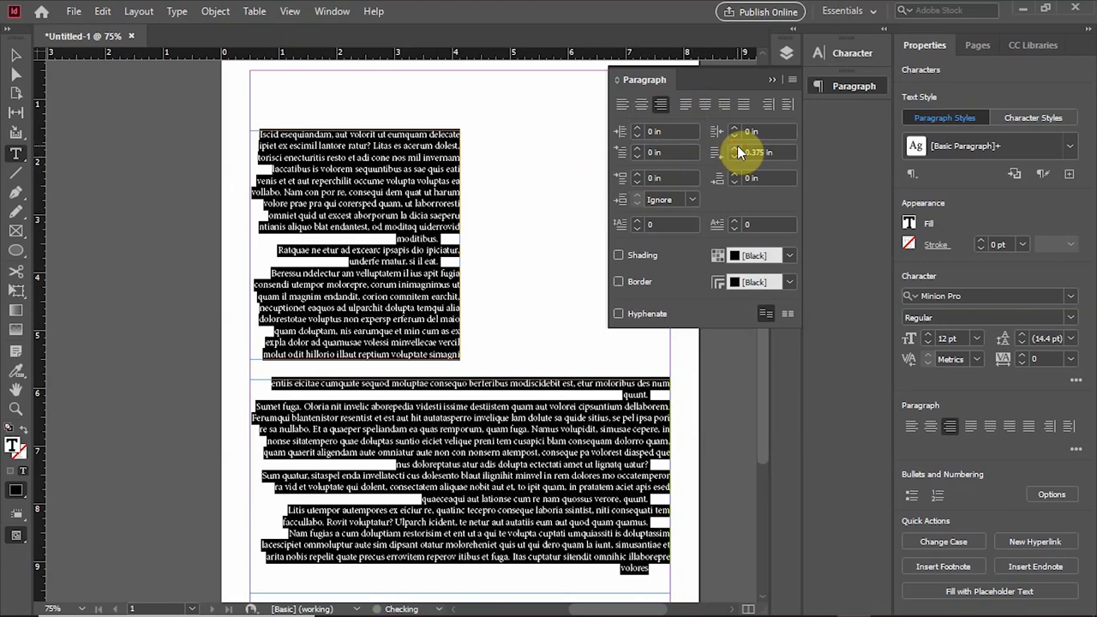
pyautogui.click(737, 147)
pyautogui.click(736, 148)
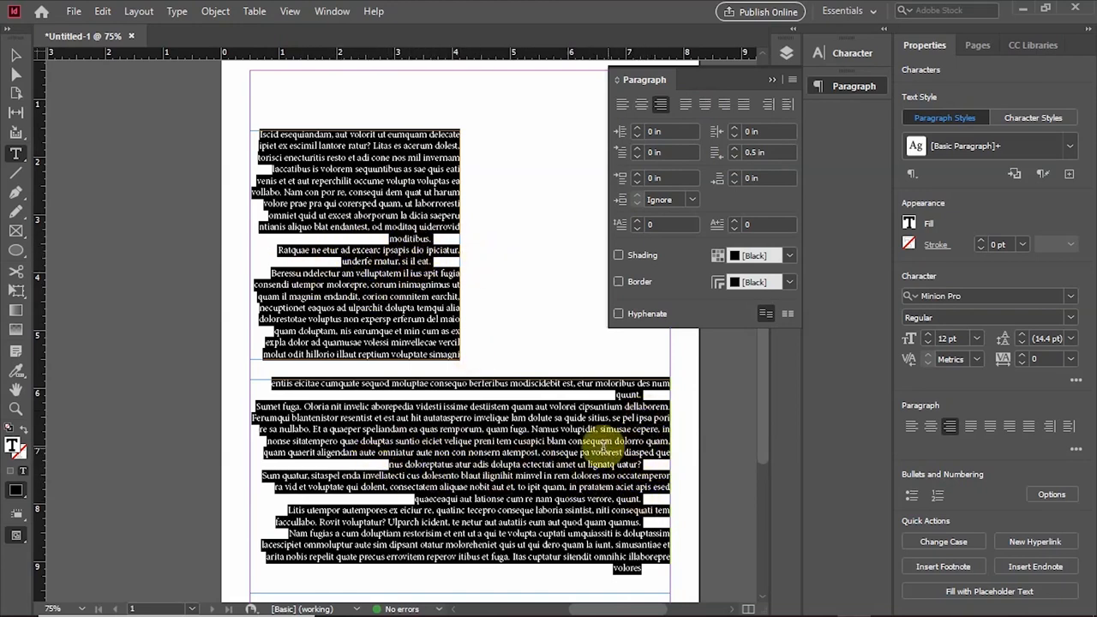
pyautogui.hotkey('ctrl', 'z')
pyautogui.hotkey('ctrl', 'z')
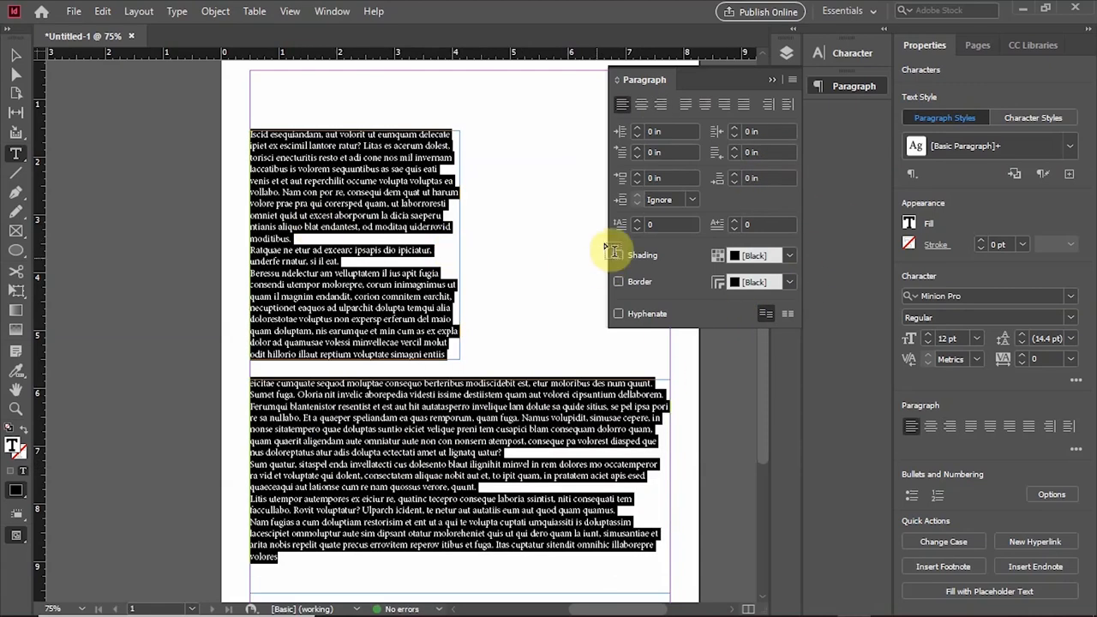
# Try a space before of 0.1875 in on all the selected paragraphs and return it to 0 in.
pyautogui.click(636, 175)
pyautogui.click(637, 175)
pyautogui.click(637, 175)
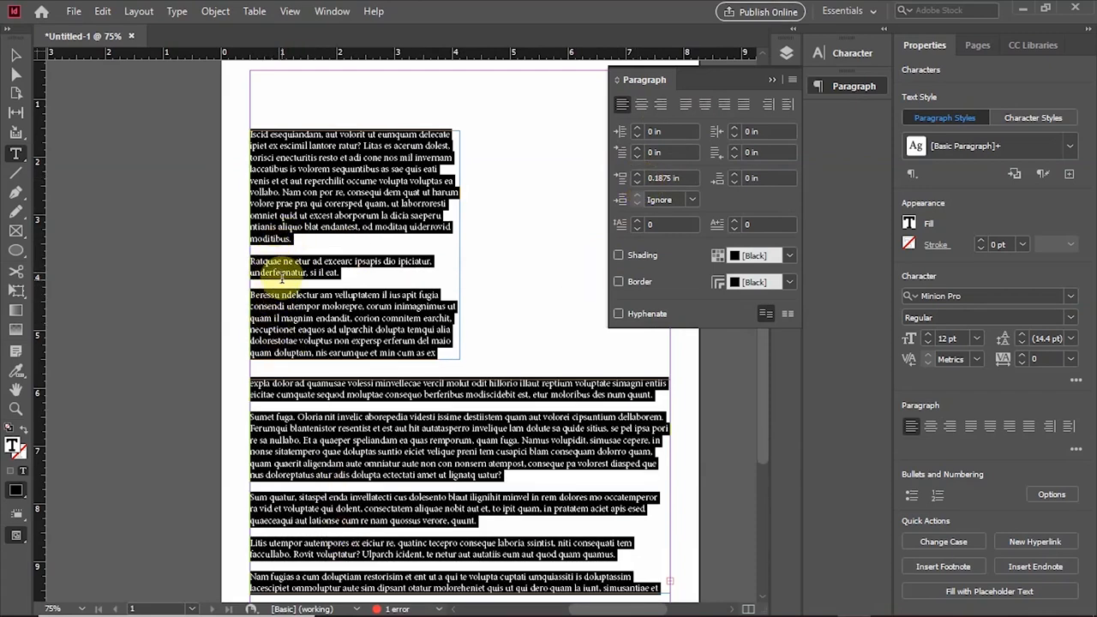
pyautogui.click(686, 178)
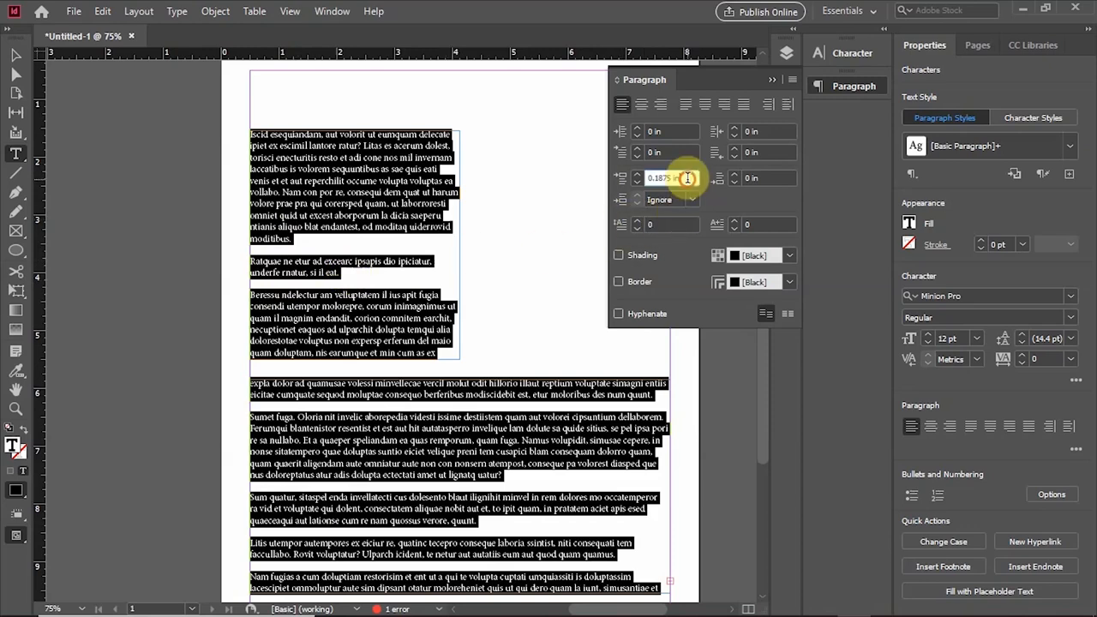
pyautogui.write('0')
pyautogui.press('Return')
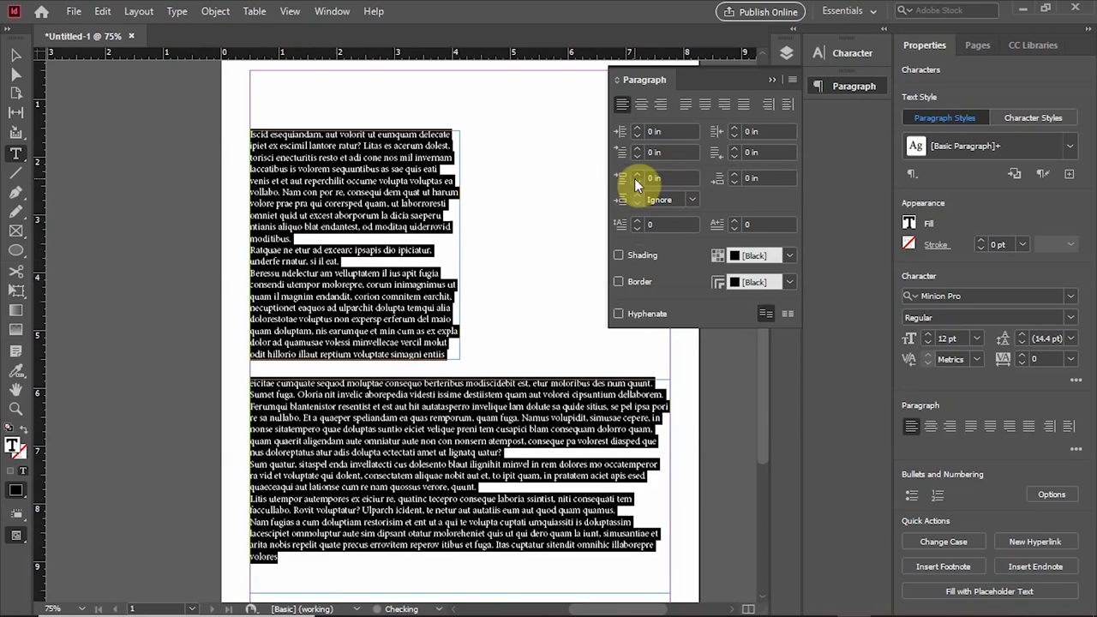
# Try increasing the space after all the selected paragraphs to 0.0625 in and beyond.
pyautogui.click(733, 173)
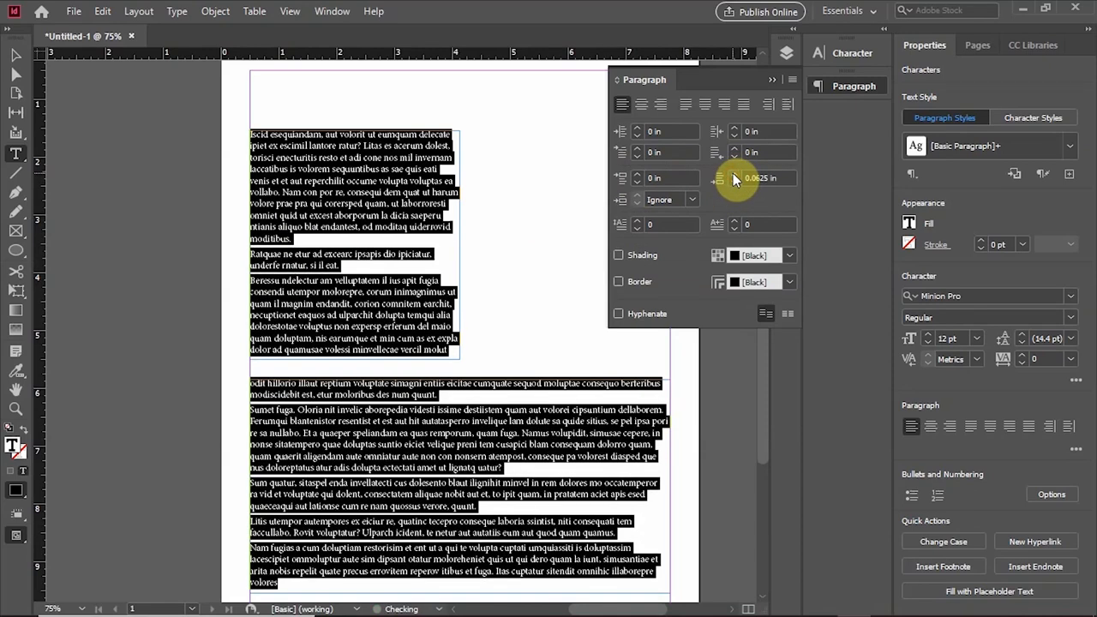
pyautogui.click(733, 173)
pyautogui.click(733, 173)
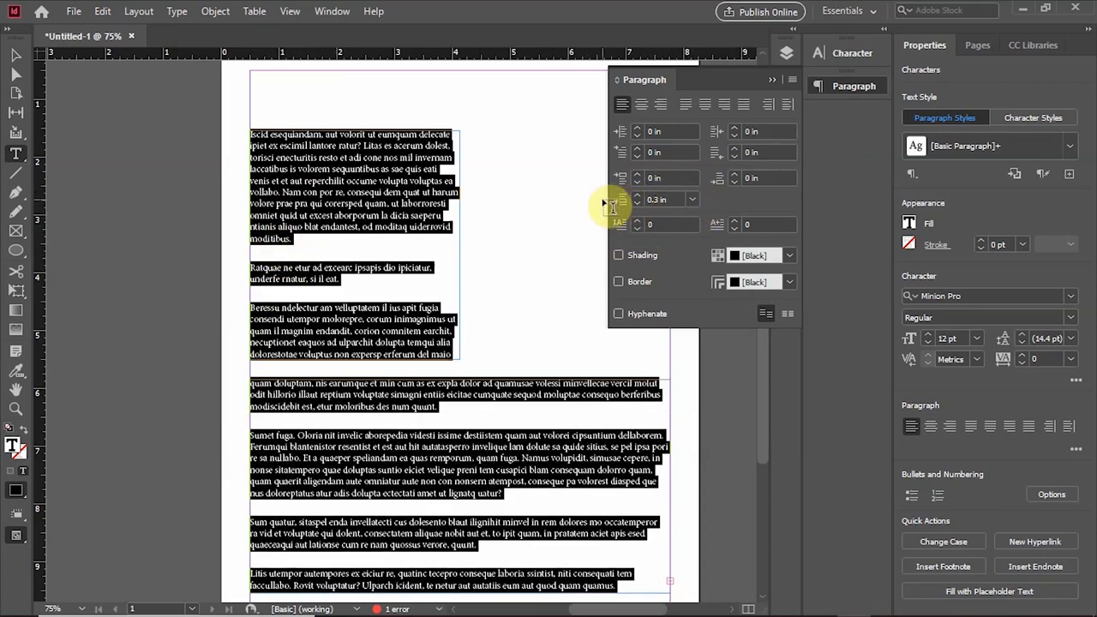
# Set the space between paragraphs using the same style to 0 in and justify the text with the last line aligned left.
pyautogui.click(694, 200)
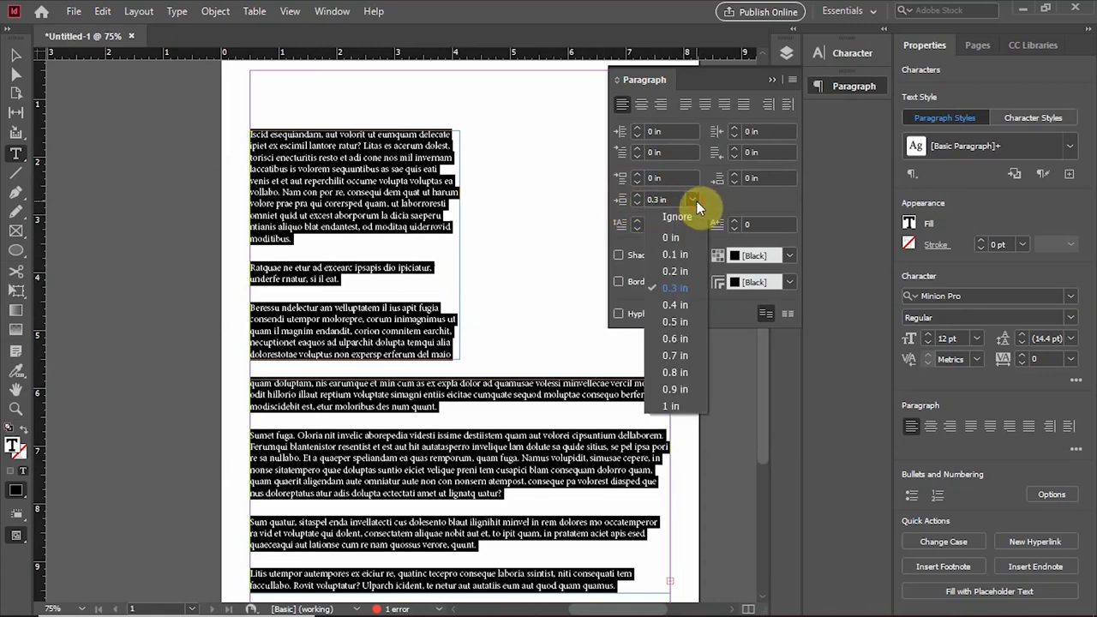
pyautogui.click(673, 238)
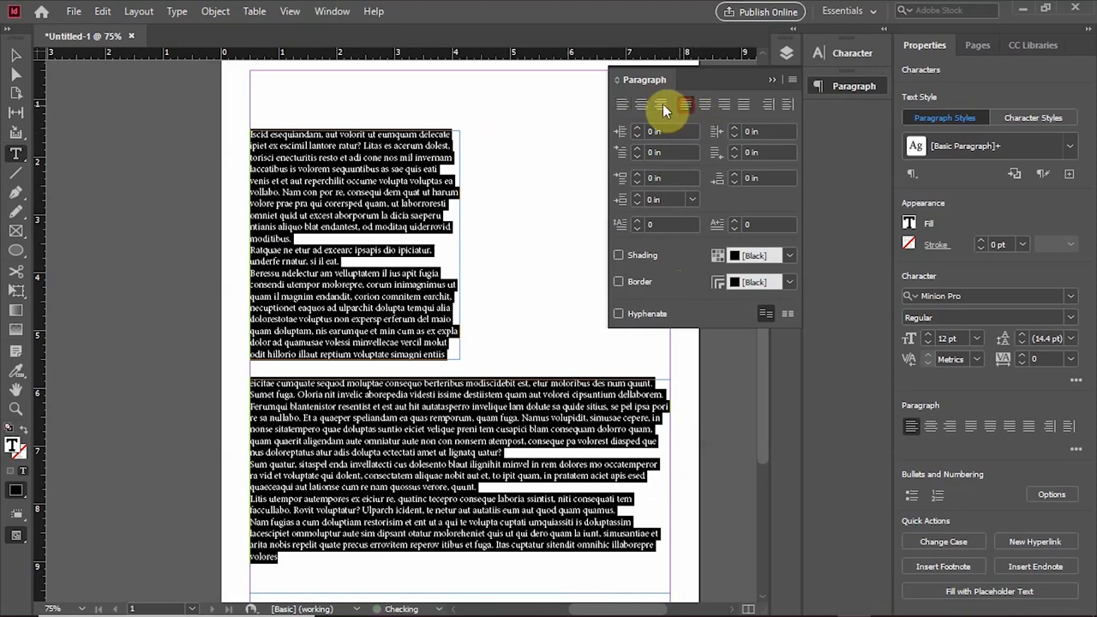
pyautogui.click(685, 103)
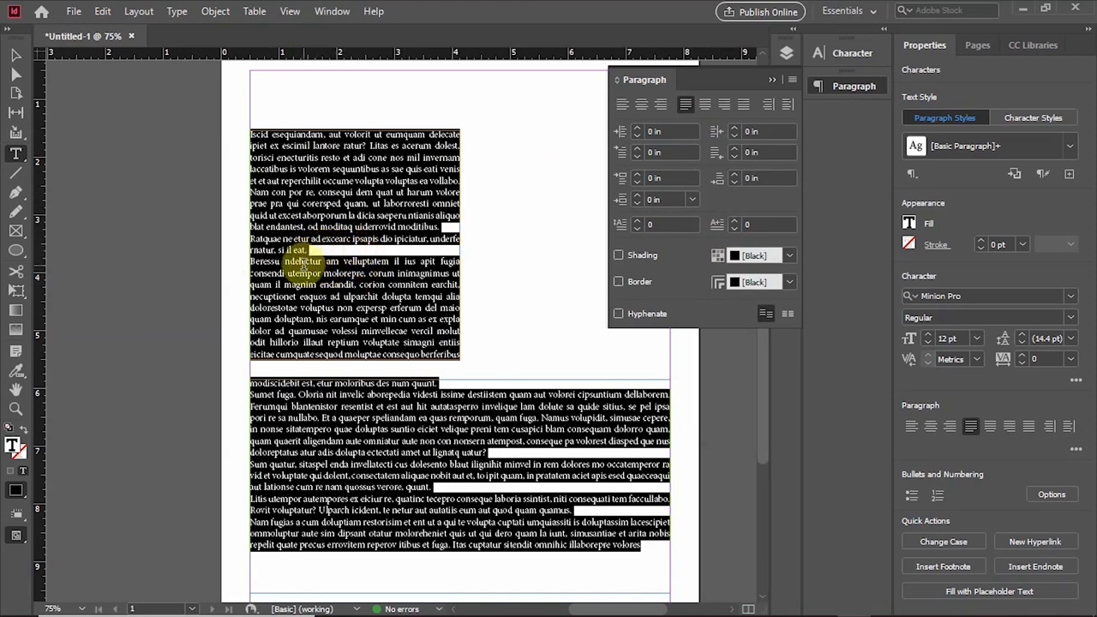
# Try 0.2 in of space between paragraphs using the same style, and settle on 0.1 in.
pyautogui.click(691, 199)
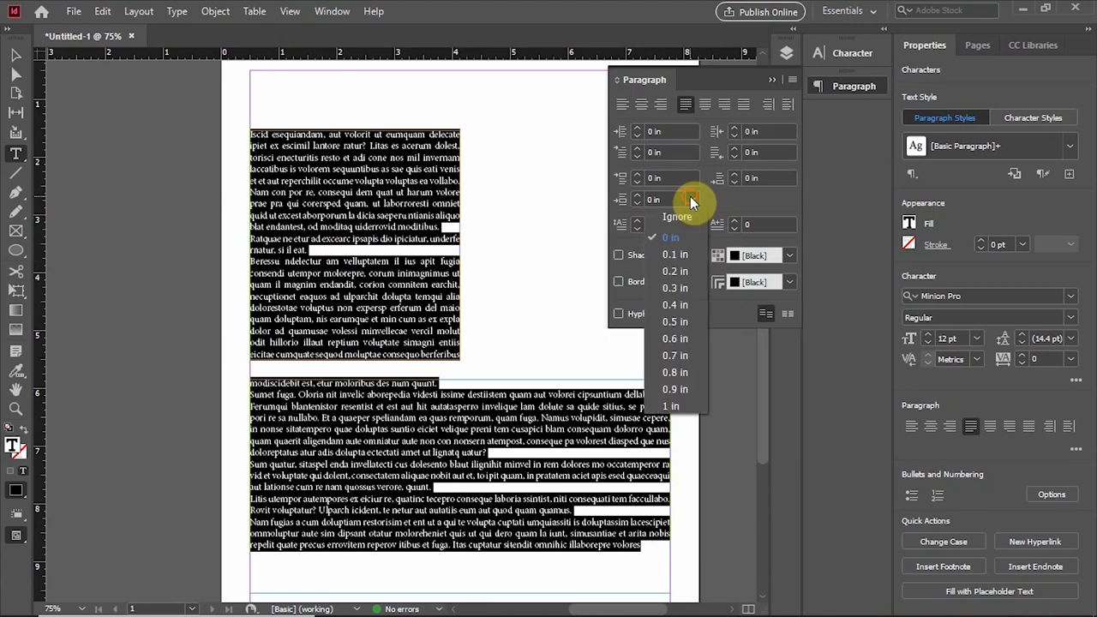
pyautogui.click(673, 271)
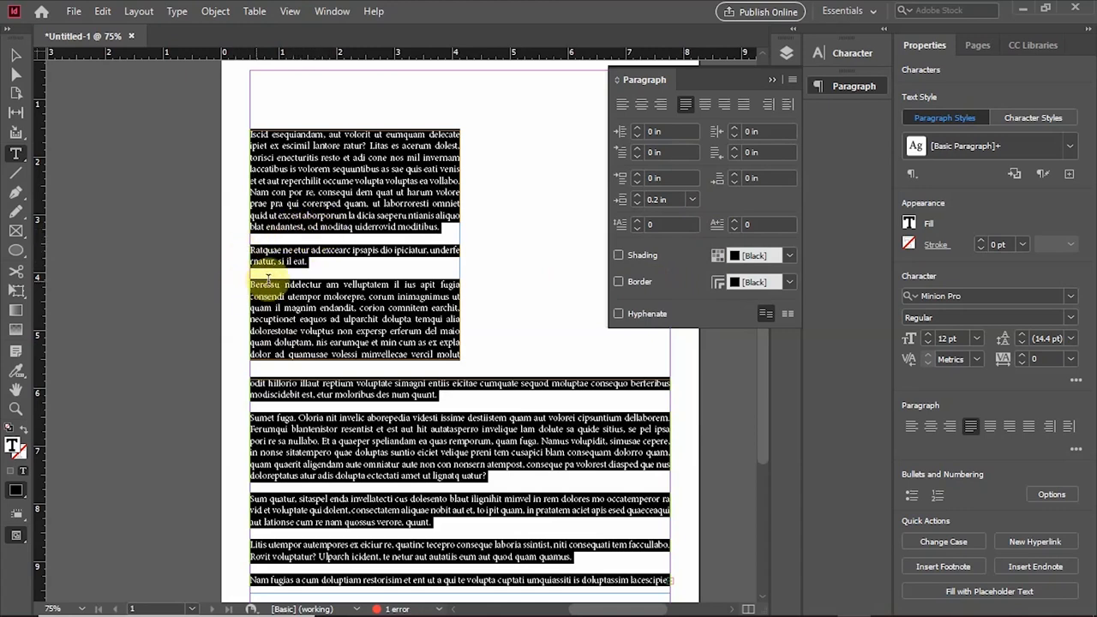
pyautogui.click(693, 199)
pyautogui.click(674, 249)
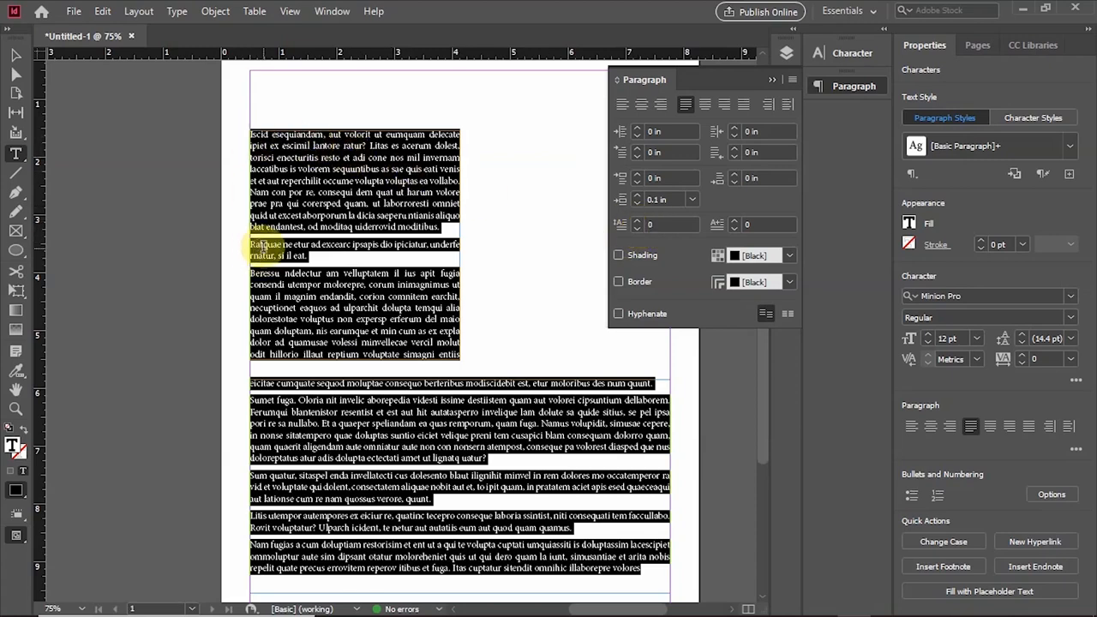
# Give the third paragraph in the upper frame a drop cap three lines high and extend it to two characters and beyond.
pyautogui.click(262, 245)
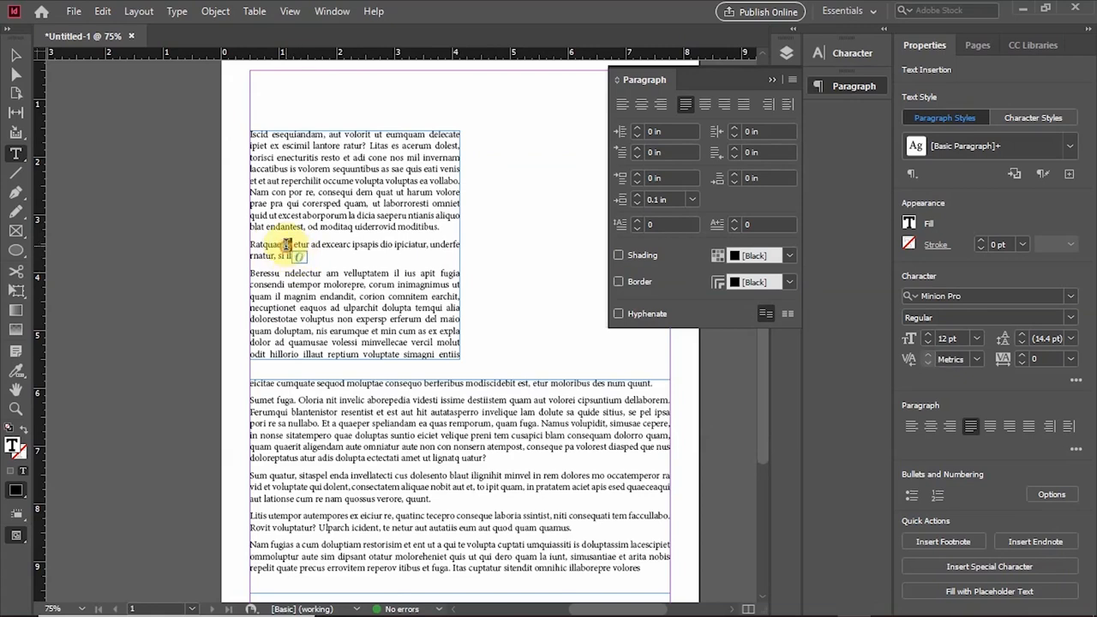
pyautogui.doubleClick(284, 245)
pyautogui.click(314, 245)
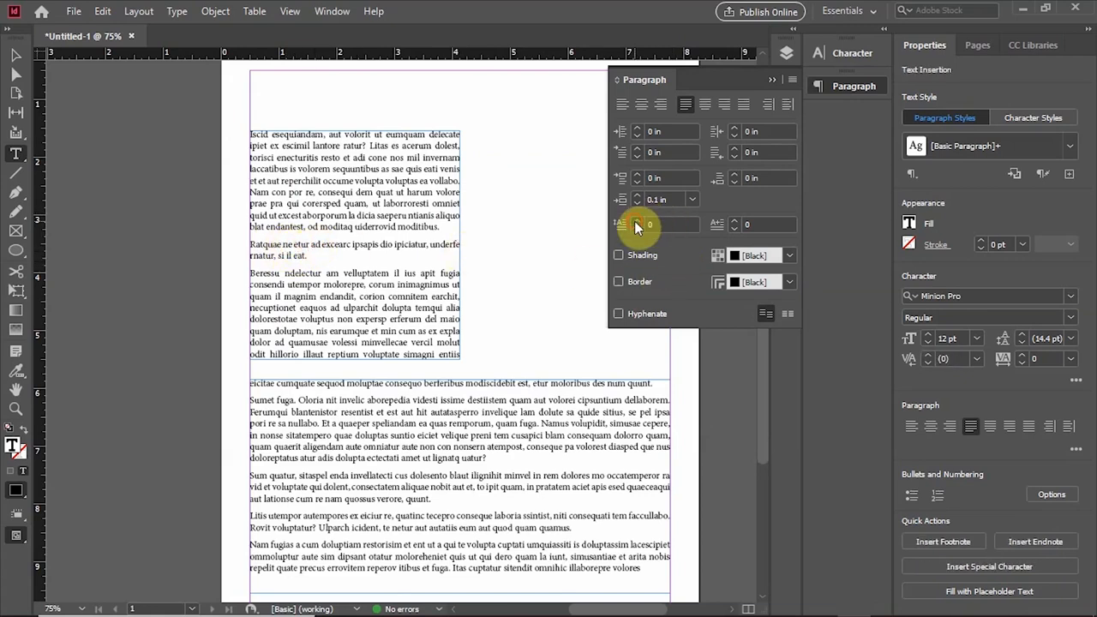
pyautogui.click(313, 288)
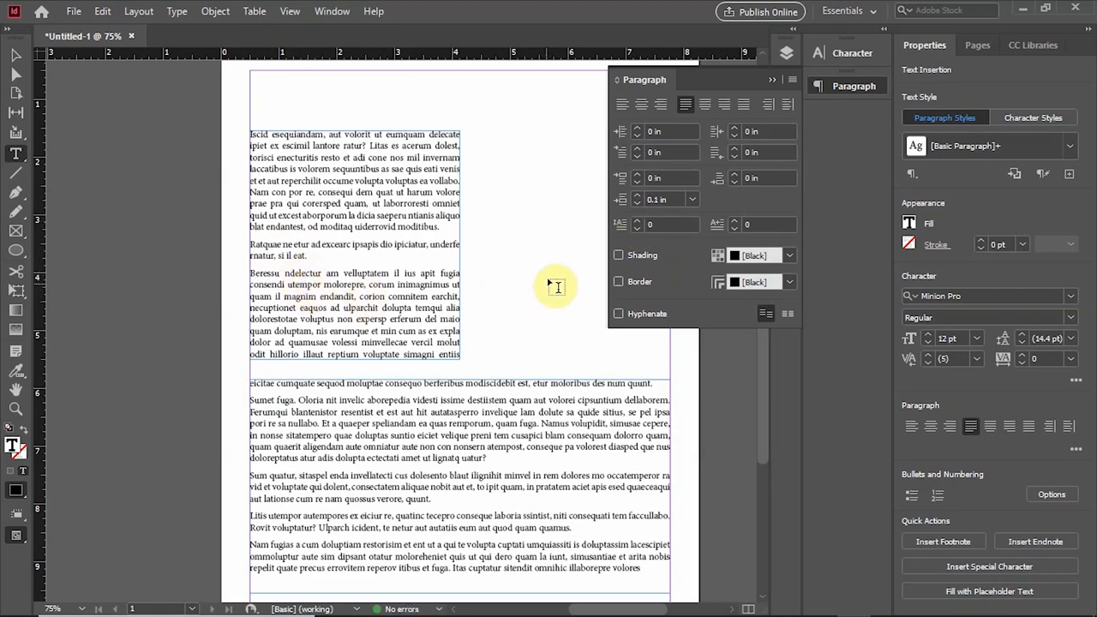
pyautogui.click(637, 223)
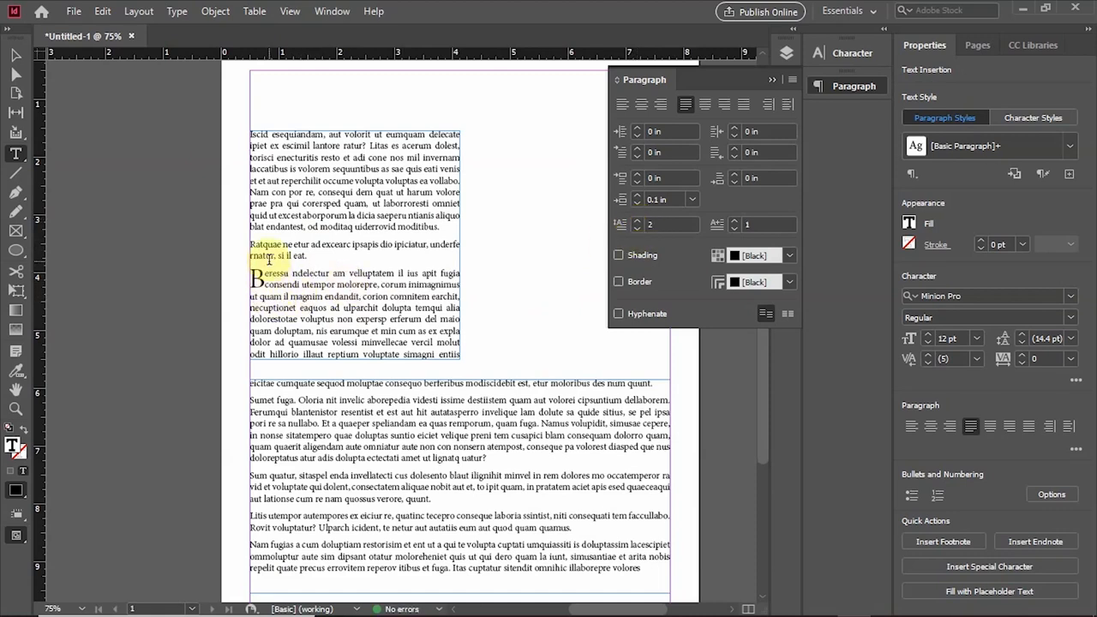
pyautogui.click(638, 223)
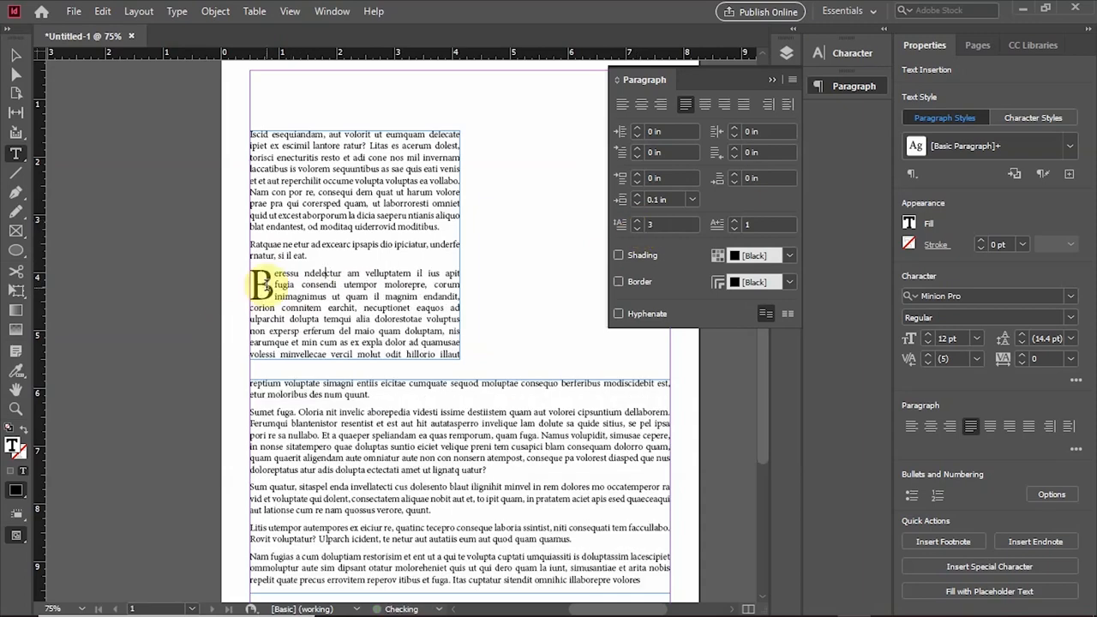
pyautogui.click(642, 222)
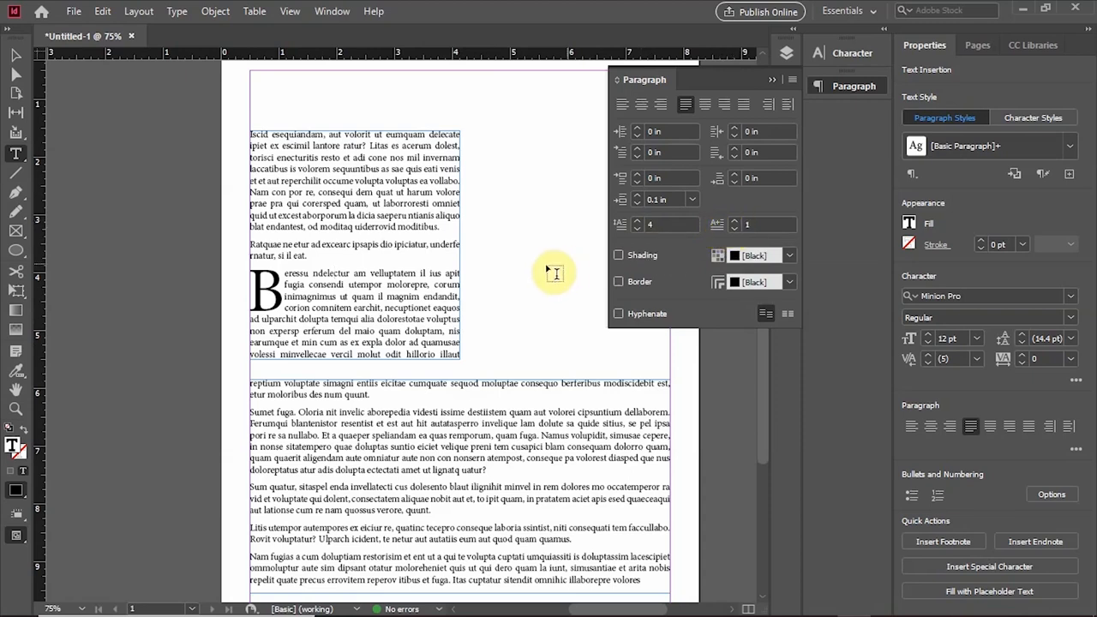
pyautogui.click(635, 228)
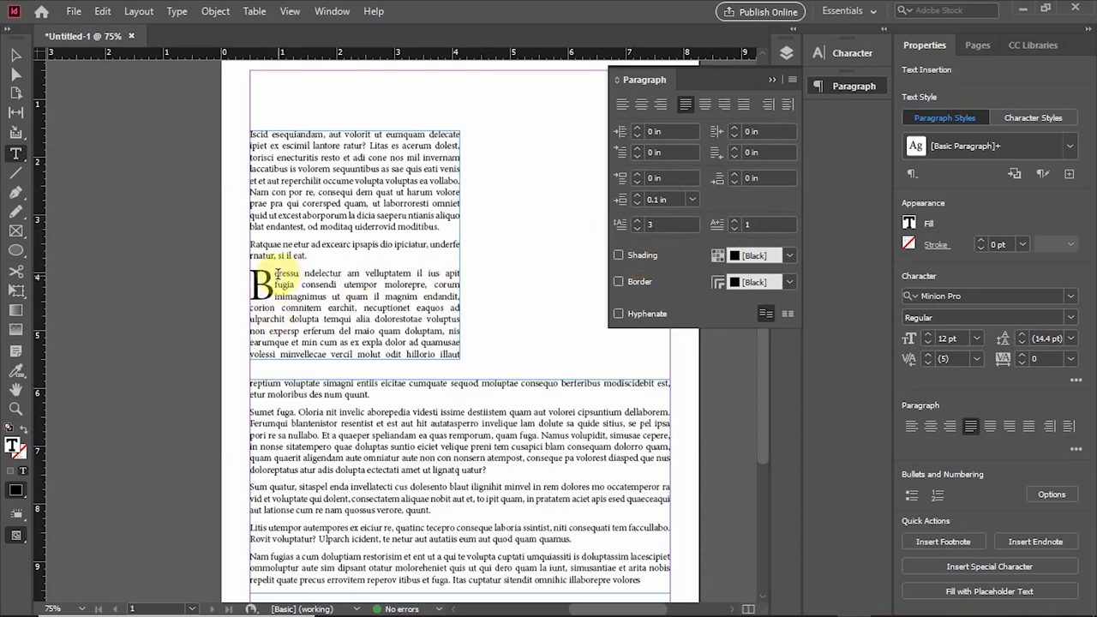
pyautogui.click(733, 222)
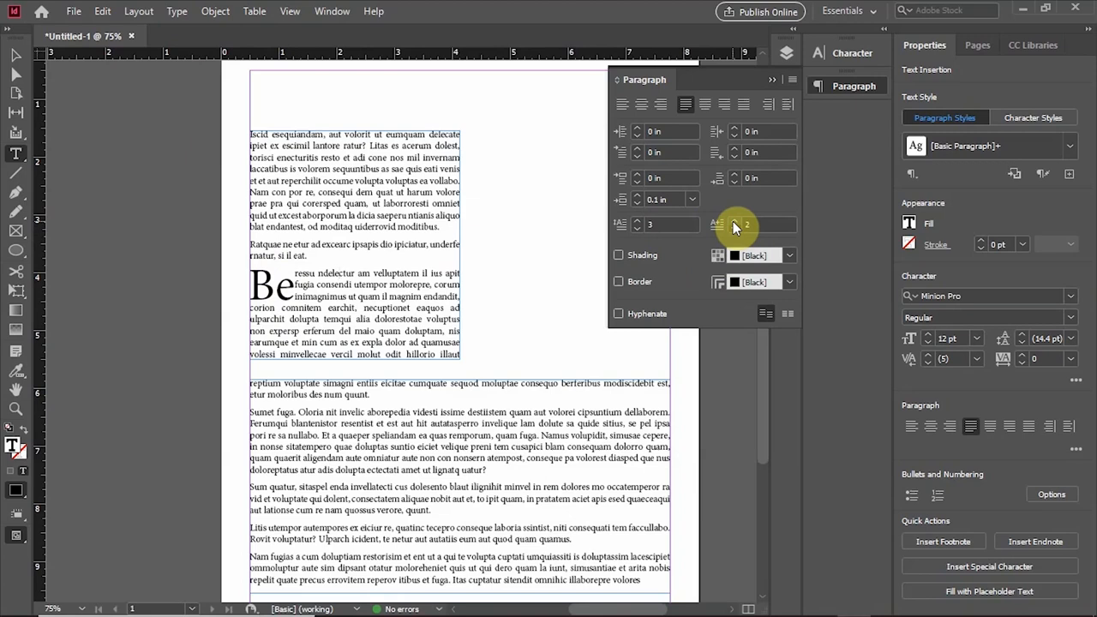
pyautogui.click(733, 221)
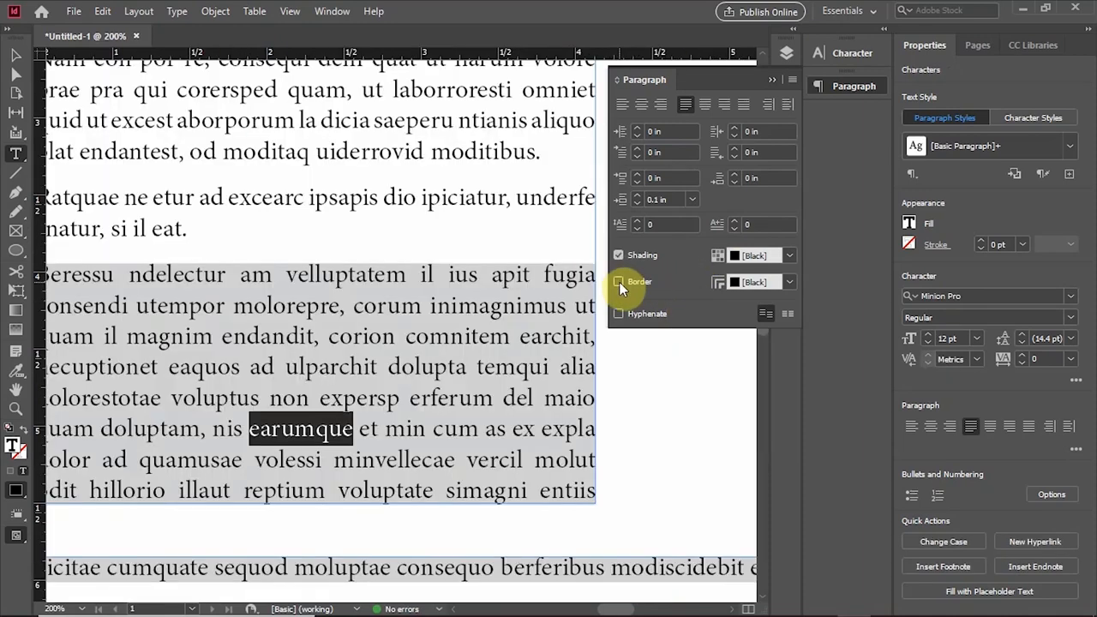
# Deselect the text and examine the shading of the third paragraph across both frames.
pyautogui.scroll(-2, 540, 343)
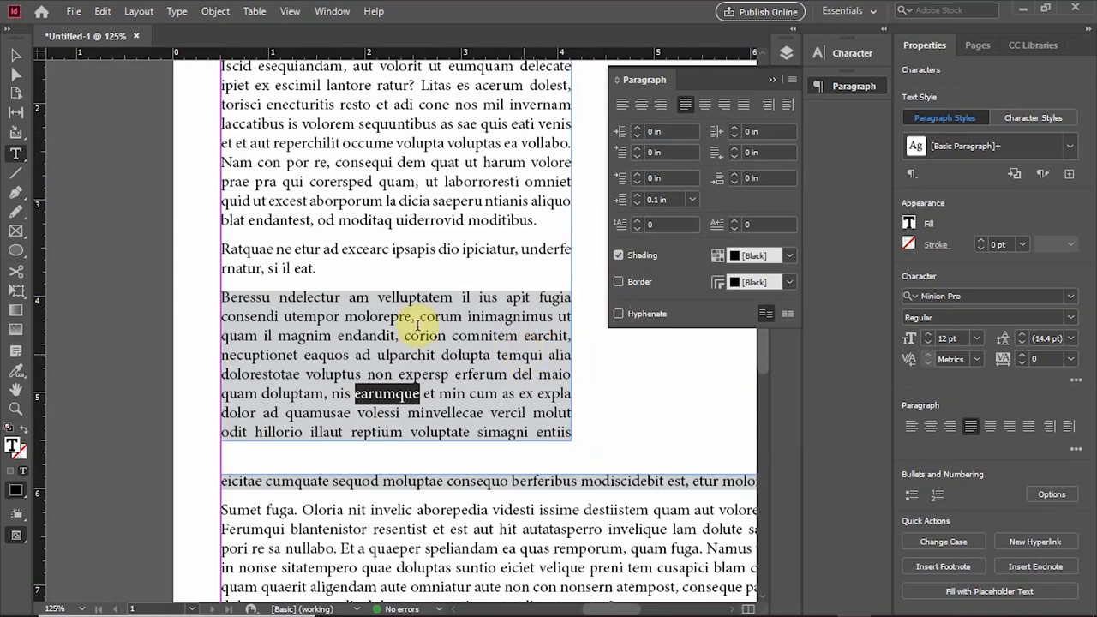
pyautogui.click(16, 57)
pyautogui.click(74, 228)
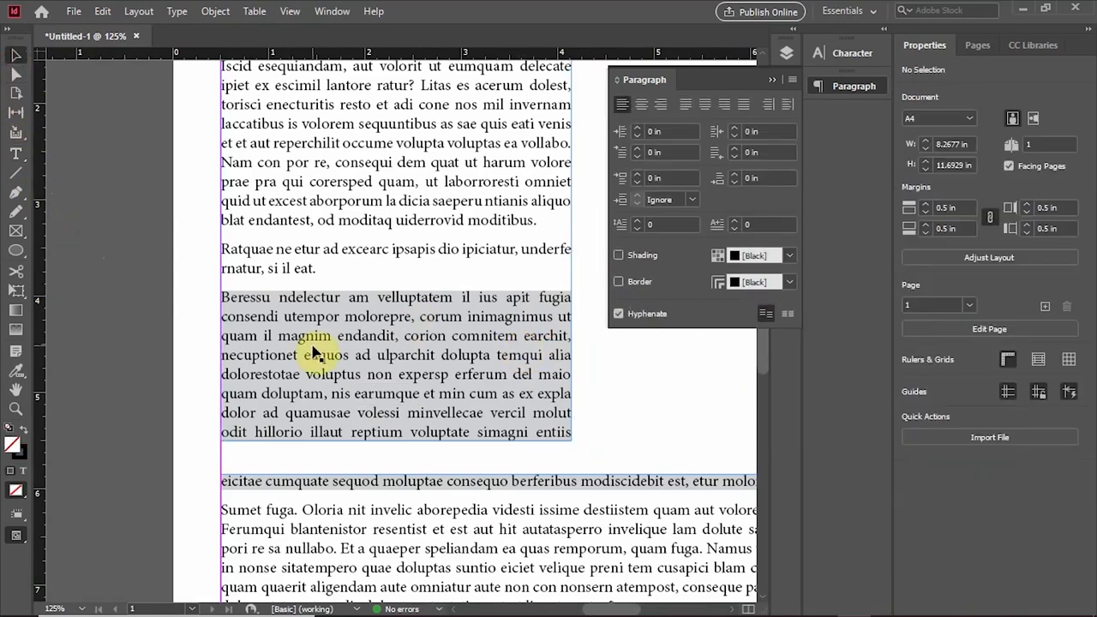
pyautogui.scroll(-3, 399, 358)
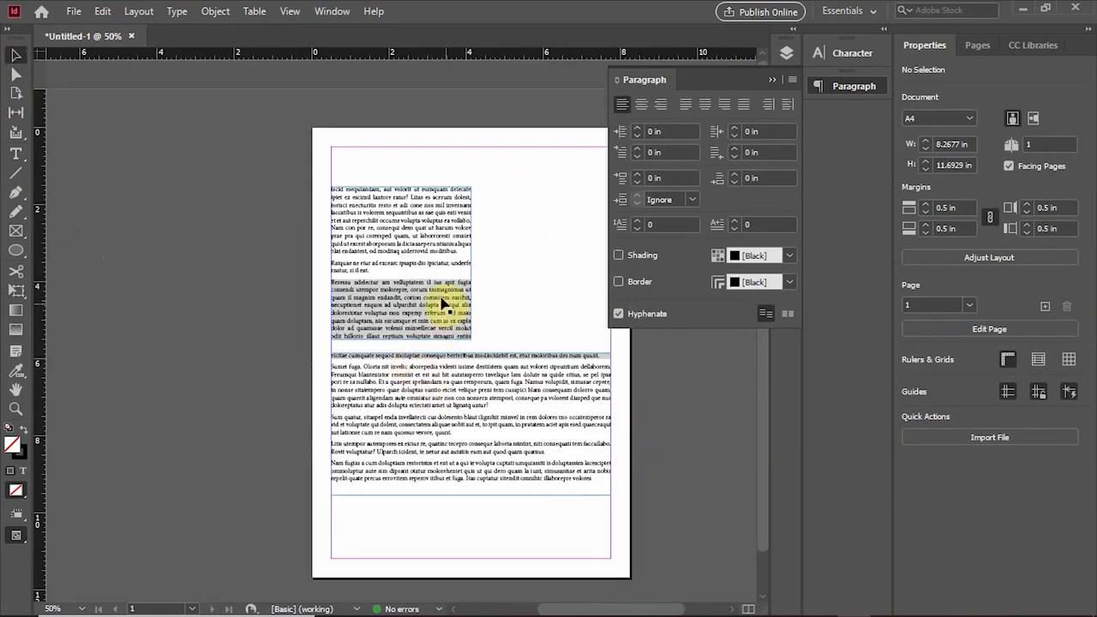
pyautogui.scroll(1, 452, 342)
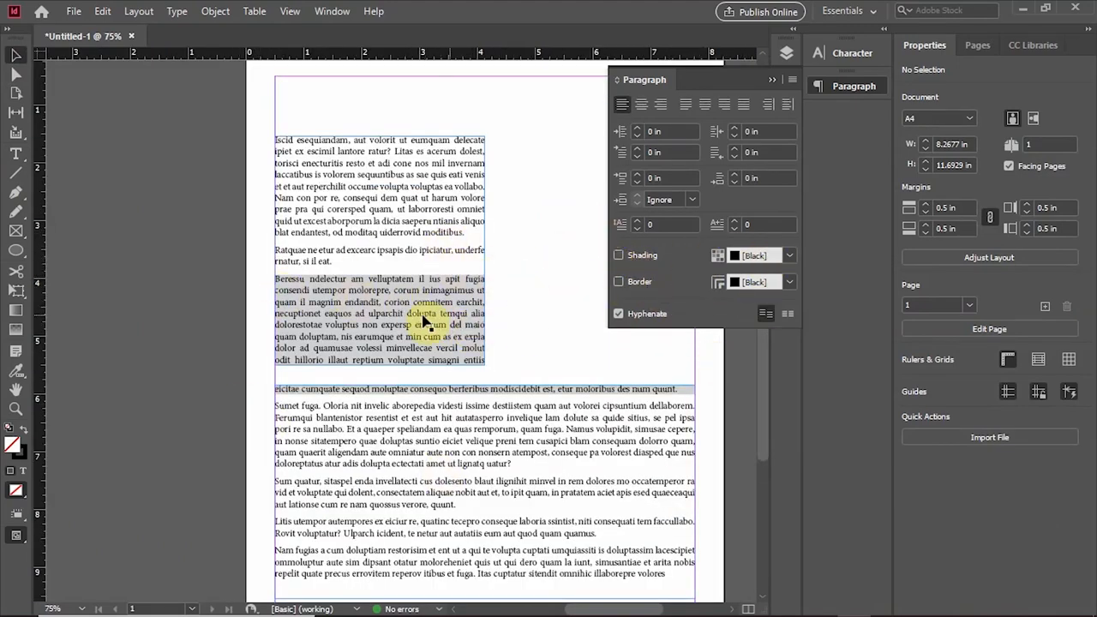
# Set the shading color of the third paragraph to C=100 M=0 Y=0 K=0.
pyautogui.click(15, 152)
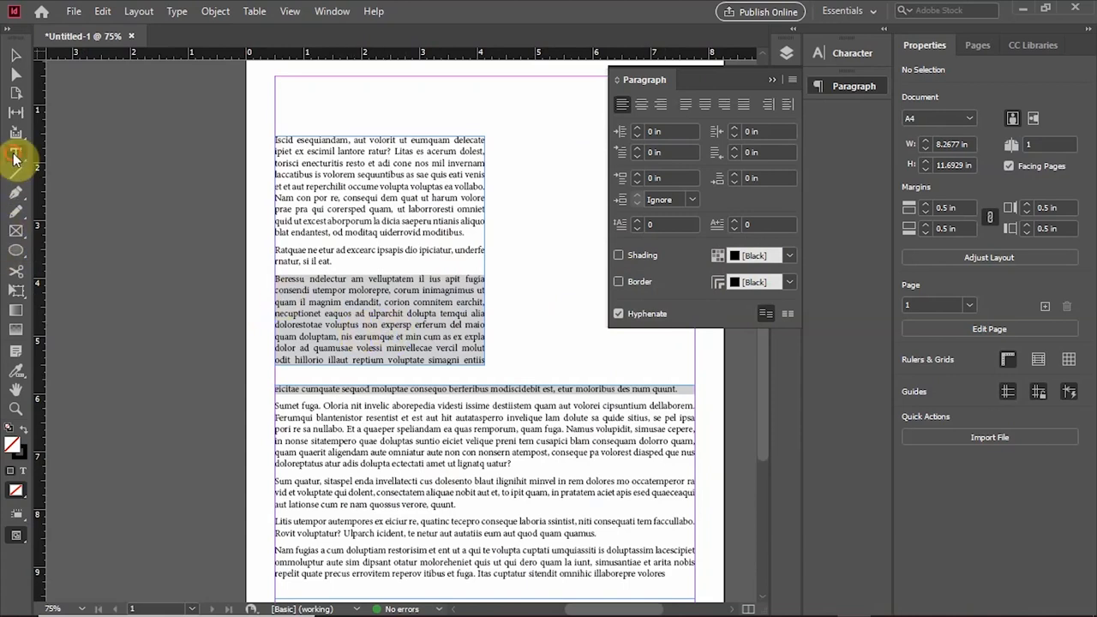
pyautogui.click(362, 301)
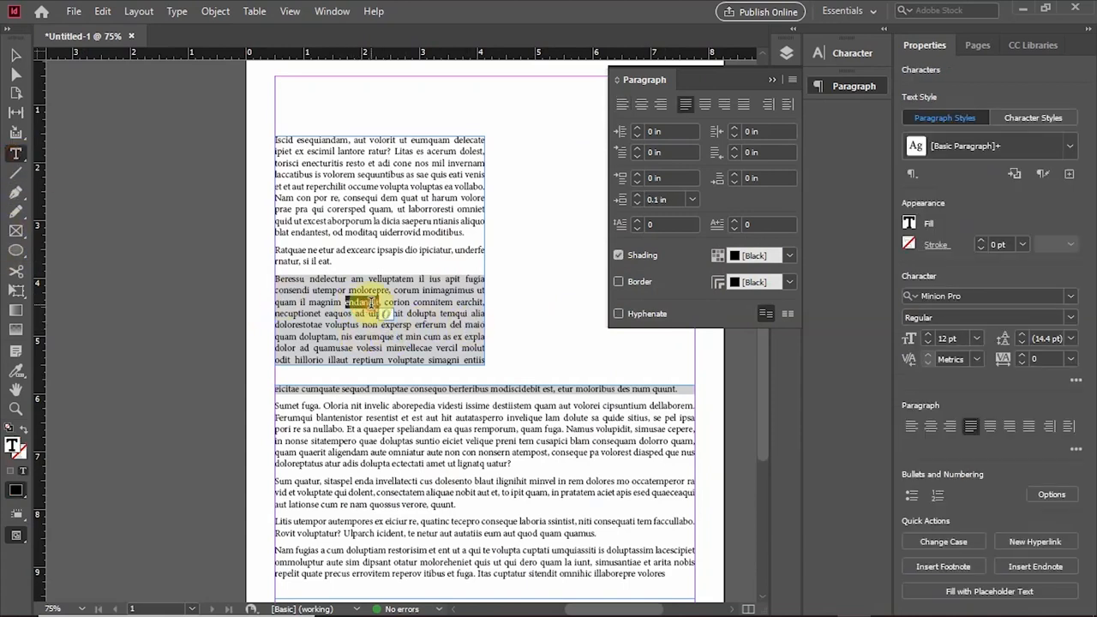
pyautogui.tripleClick(370, 302)
pyautogui.click(789, 256)
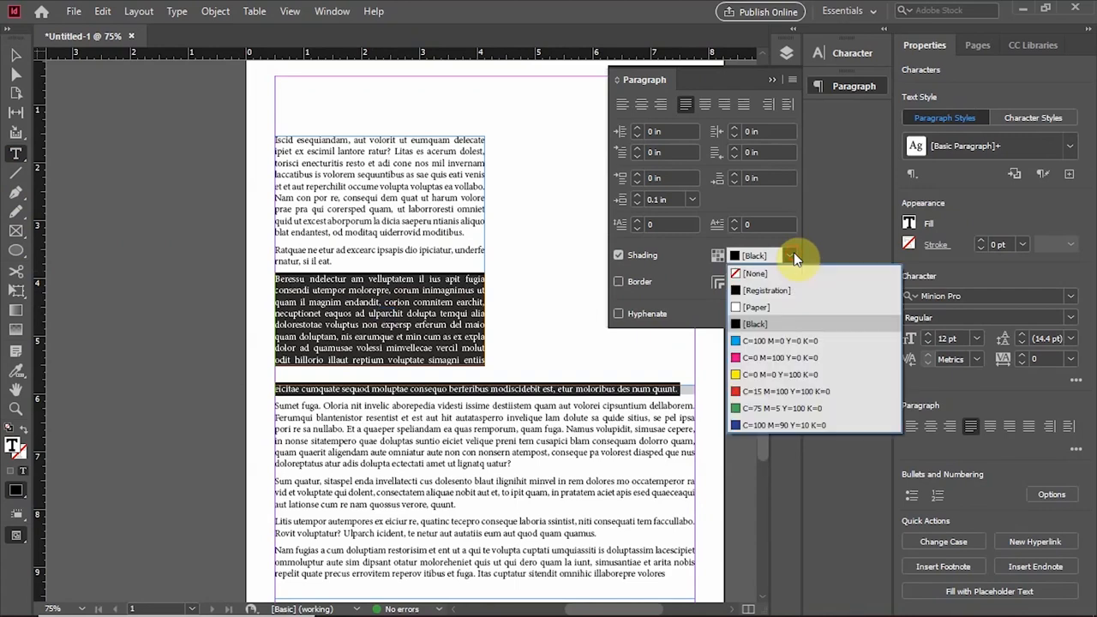
pyautogui.click(759, 343)
pyautogui.click(412, 318)
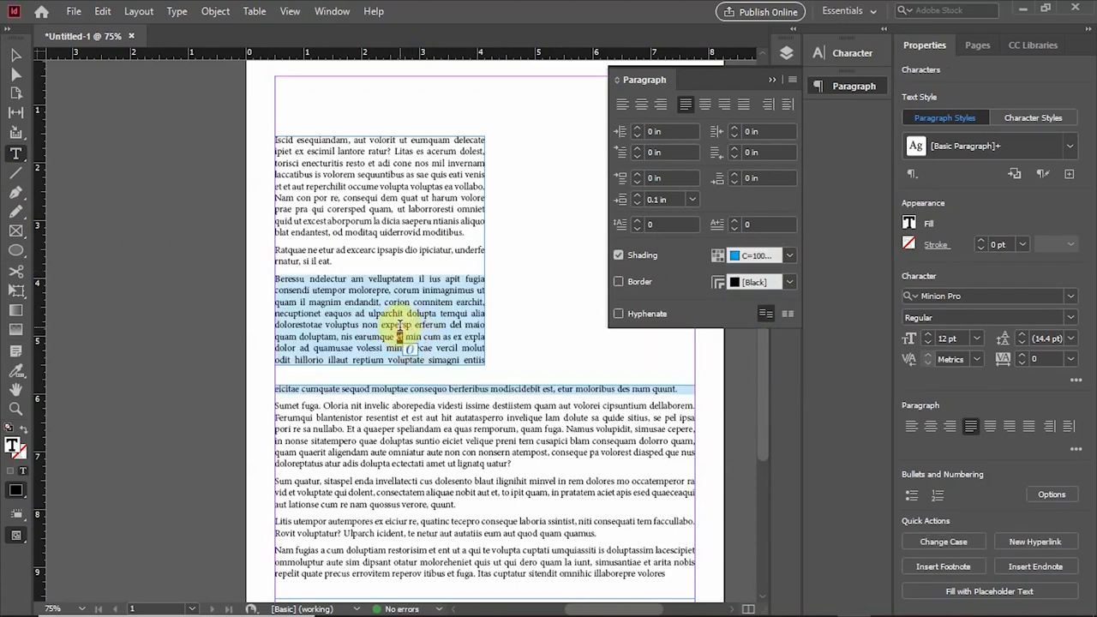
# Change the third paragraph's shading color to red, C=15 M=100 Y=100 K=0.
pyautogui.tripleClick(399, 326)
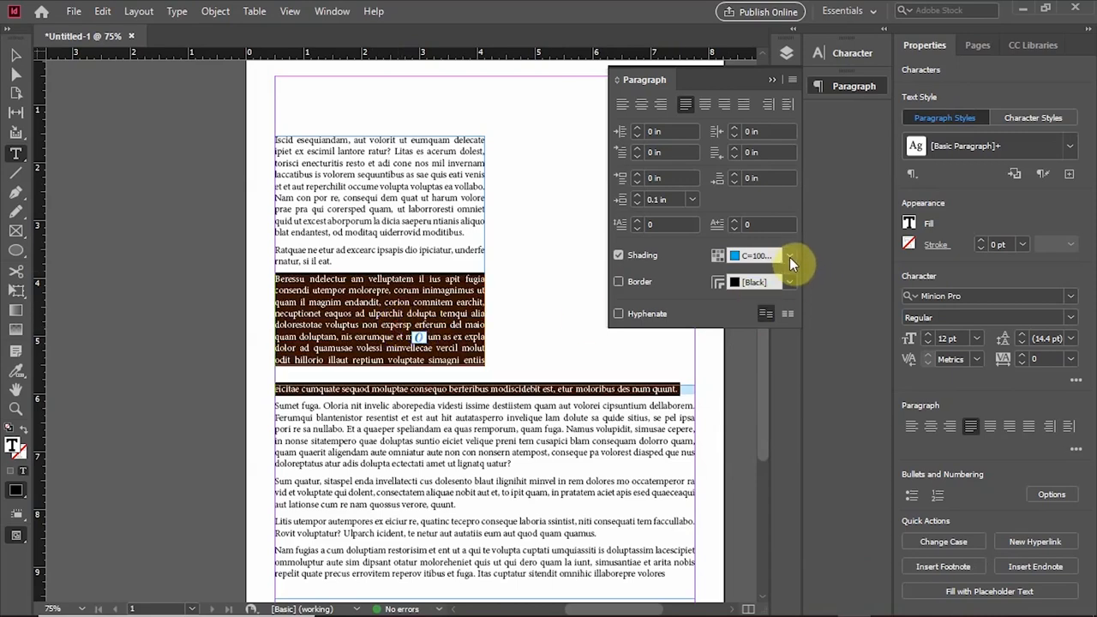
pyautogui.click(790, 256)
pyautogui.click(766, 386)
pyautogui.click(372, 338)
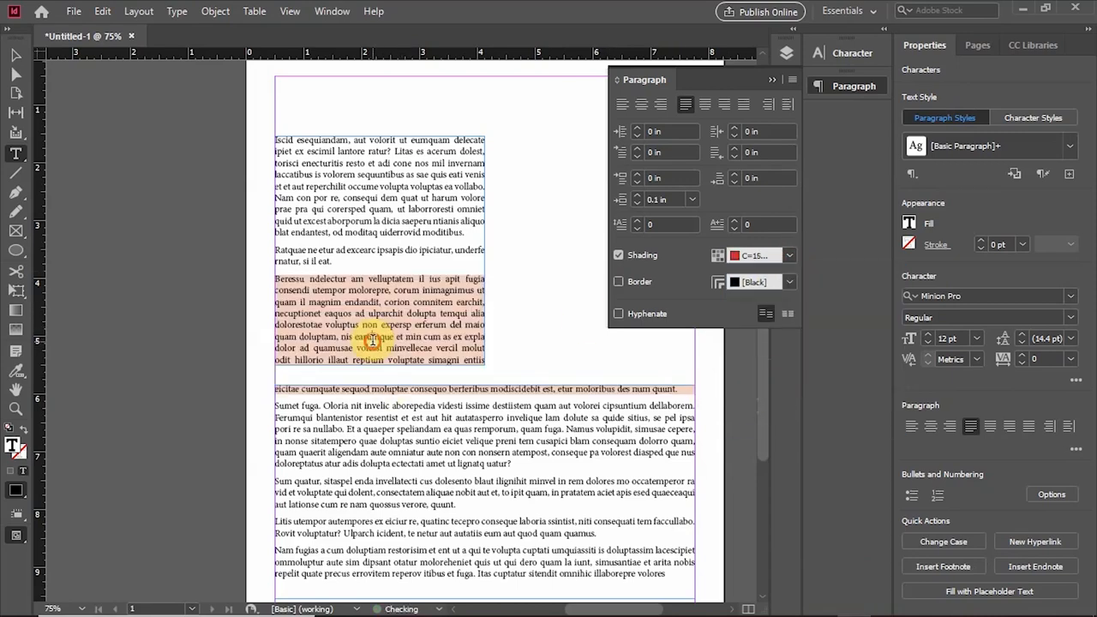
# Set the third paragraph's shading color to [None].
pyautogui.doubleClick(396, 326)
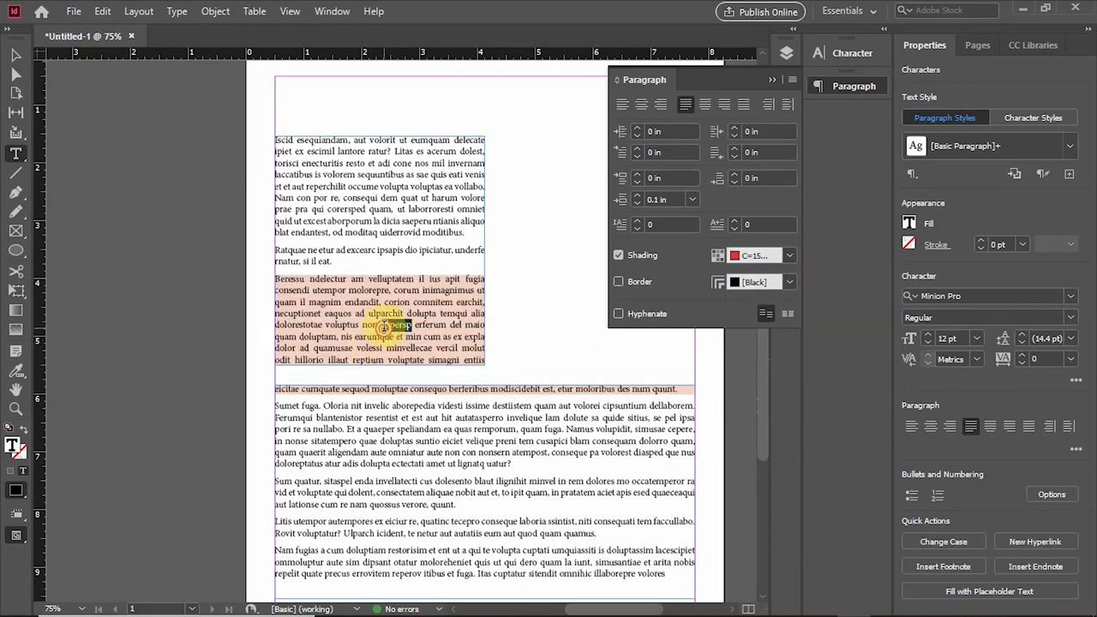
pyautogui.tripleClick(390, 335)
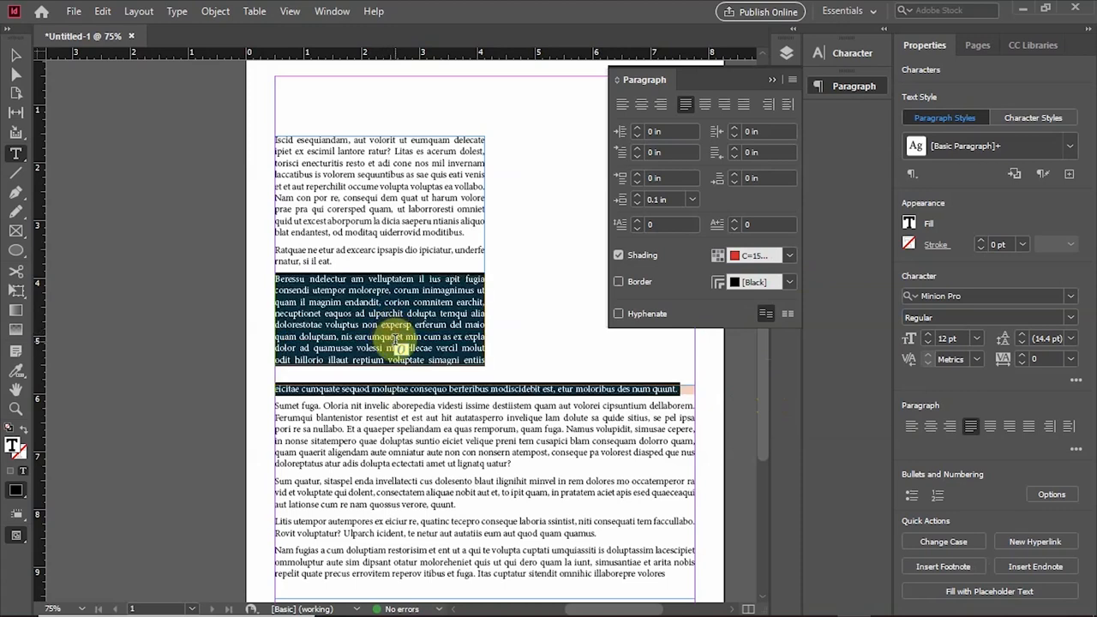
pyautogui.click(793, 255)
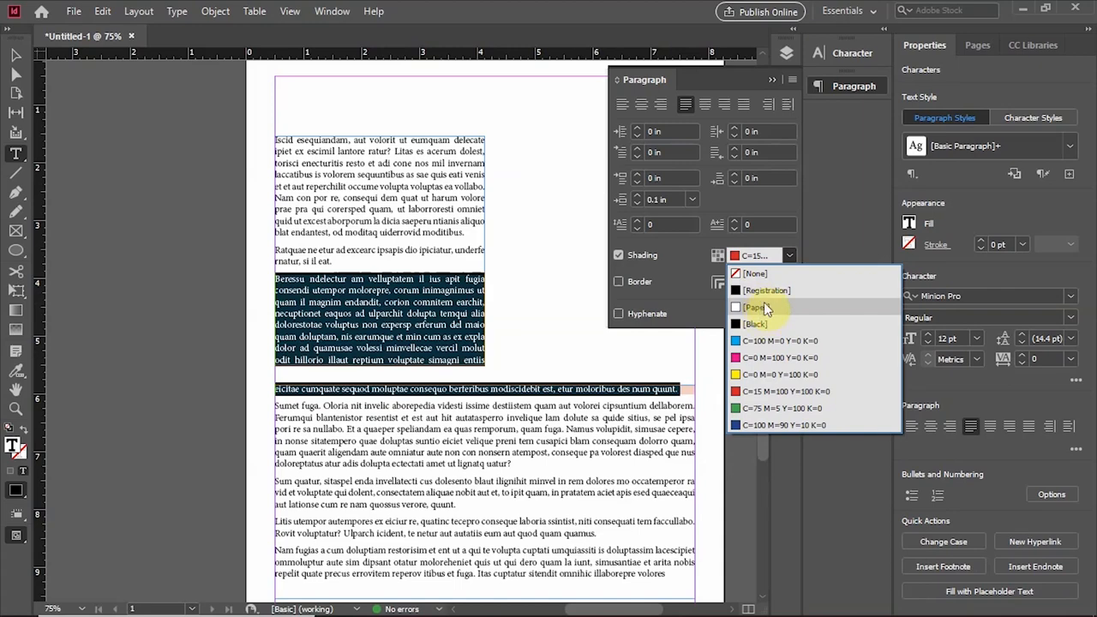
pyautogui.click(755, 274)
pyautogui.click(382, 315)
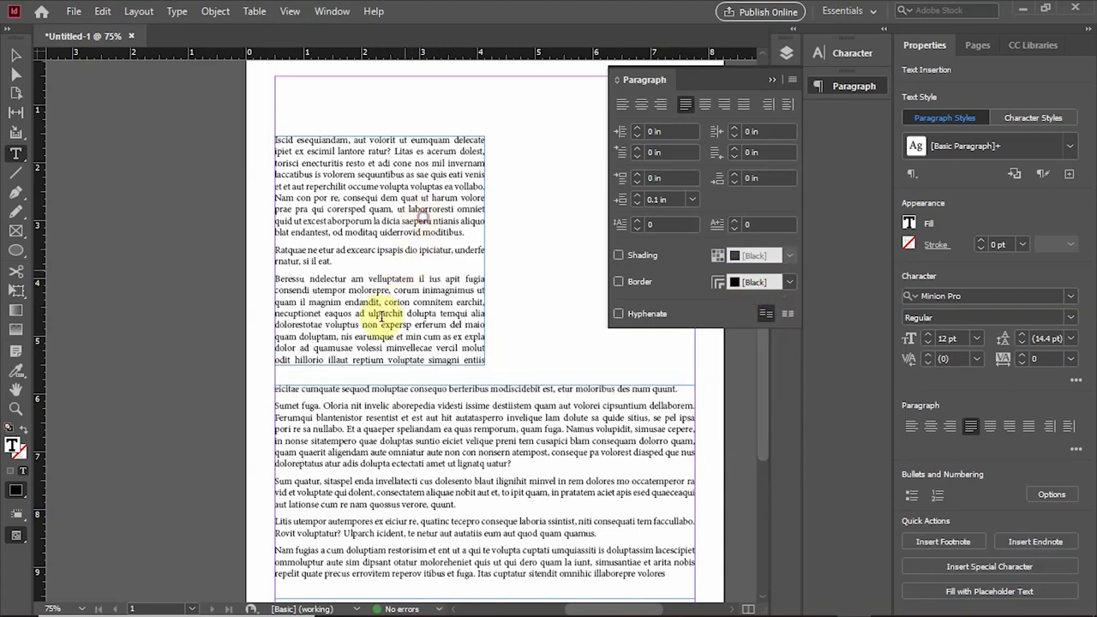
# Give the third paragraph red shading again with the C=15 M=100 Y=100 K=0 swatch.
pyautogui.tripleClick(387, 316)
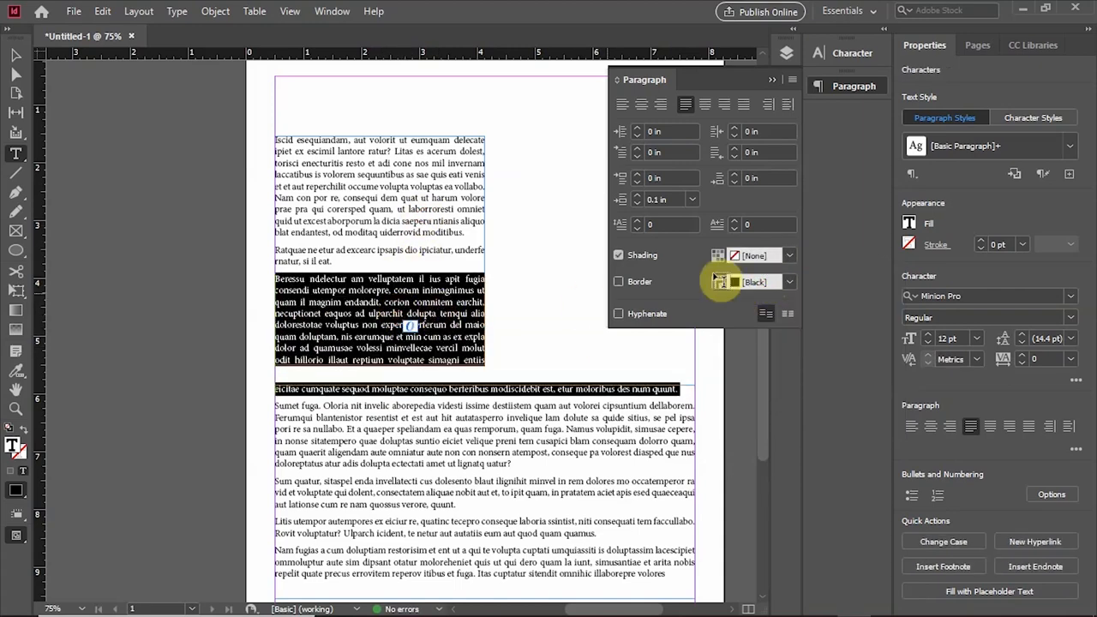
pyautogui.click(789, 256)
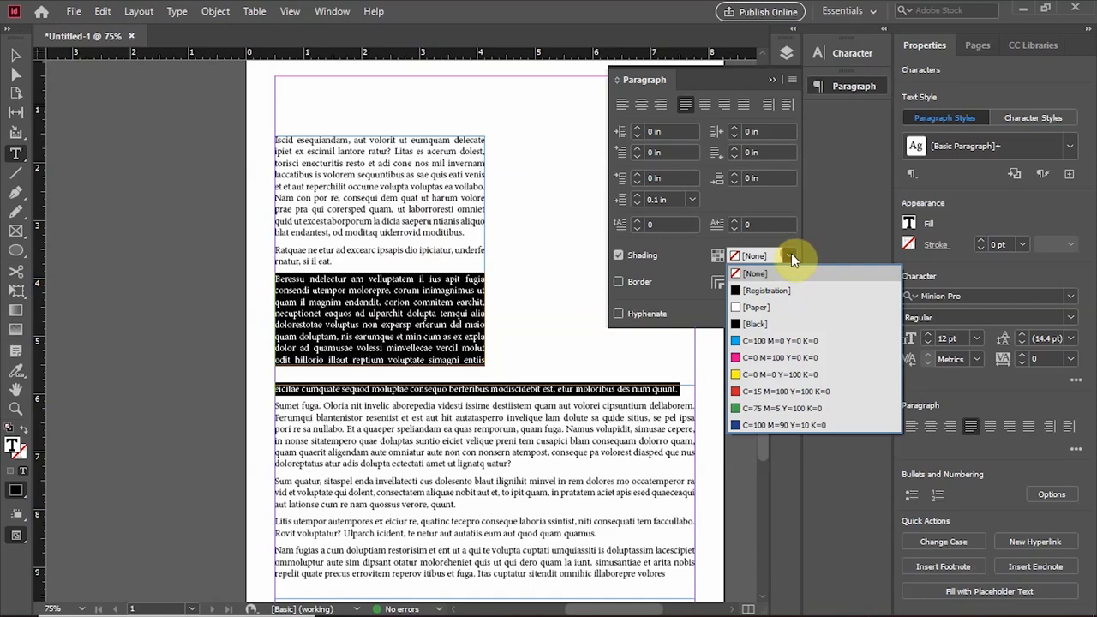
pyautogui.click(766, 392)
pyautogui.click(416, 331)
# Add a border around the first paragraph of the upper text frame.
pyautogui.scroll(1, 409, 339)
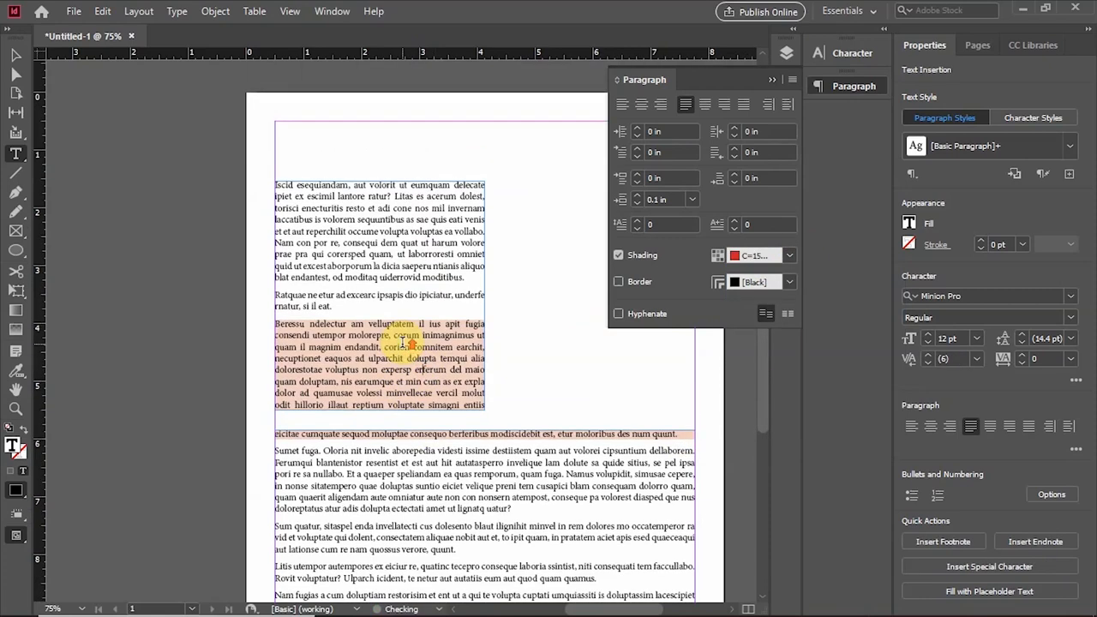
pyautogui.scroll(-1, 399, 343)
pyautogui.hscroll(-4, 404, 360)
pyautogui.click(464, 343)
pyautogui.scroll(-1, 464, 343)
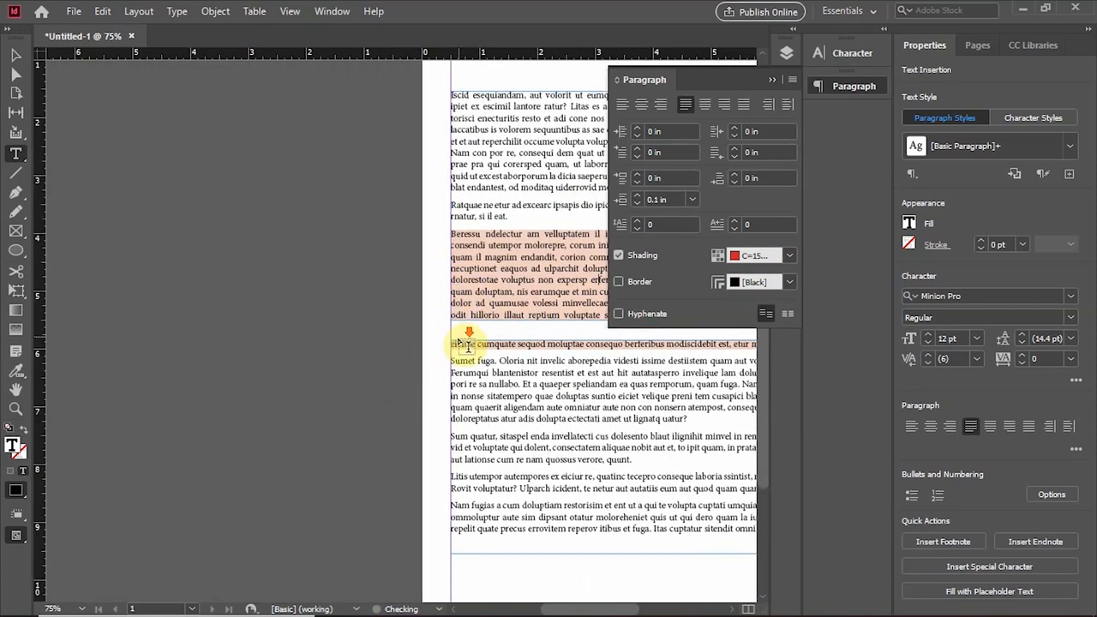
pyautogui.scroll(-1, 466, 344)
pyautogui.scroll(3, 586, 228)
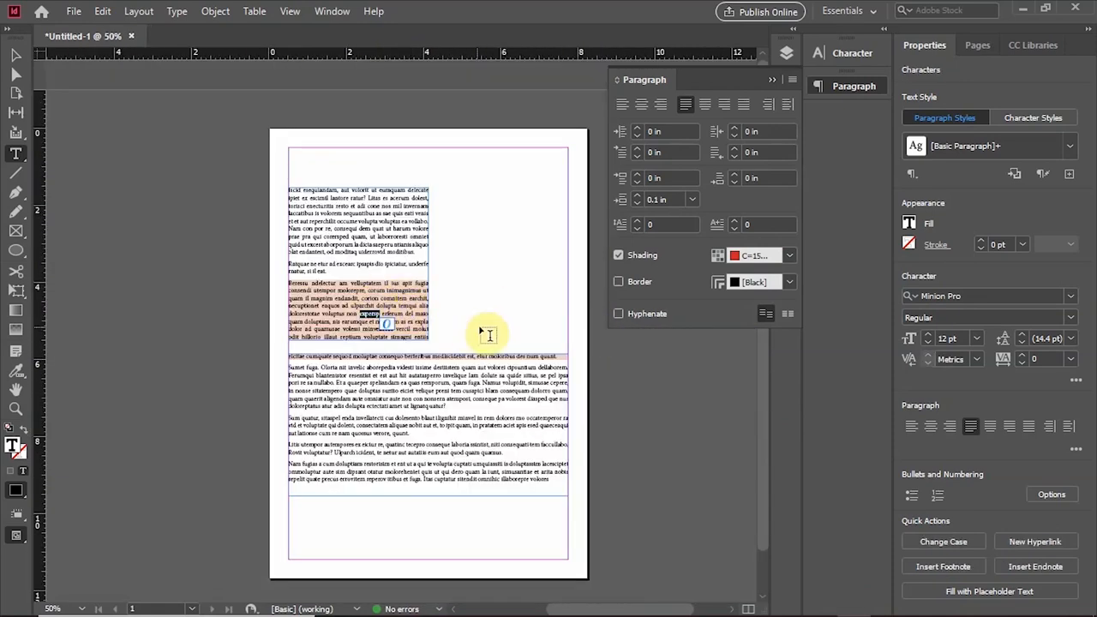
pyautogui.click(361, 235)
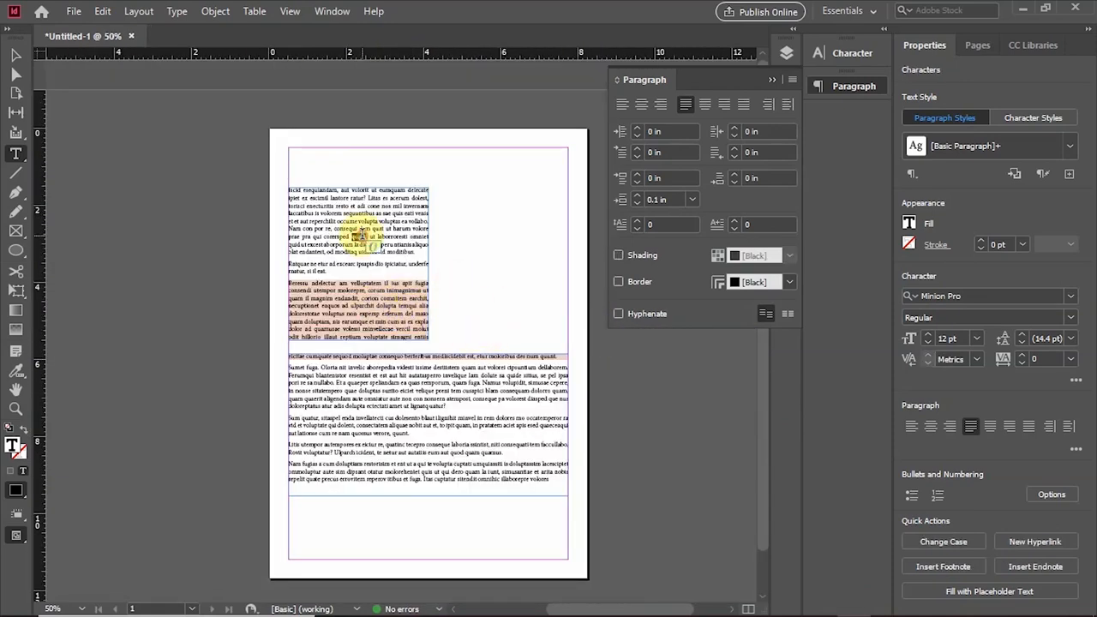
pyautogui.tripleClick(361, 236)
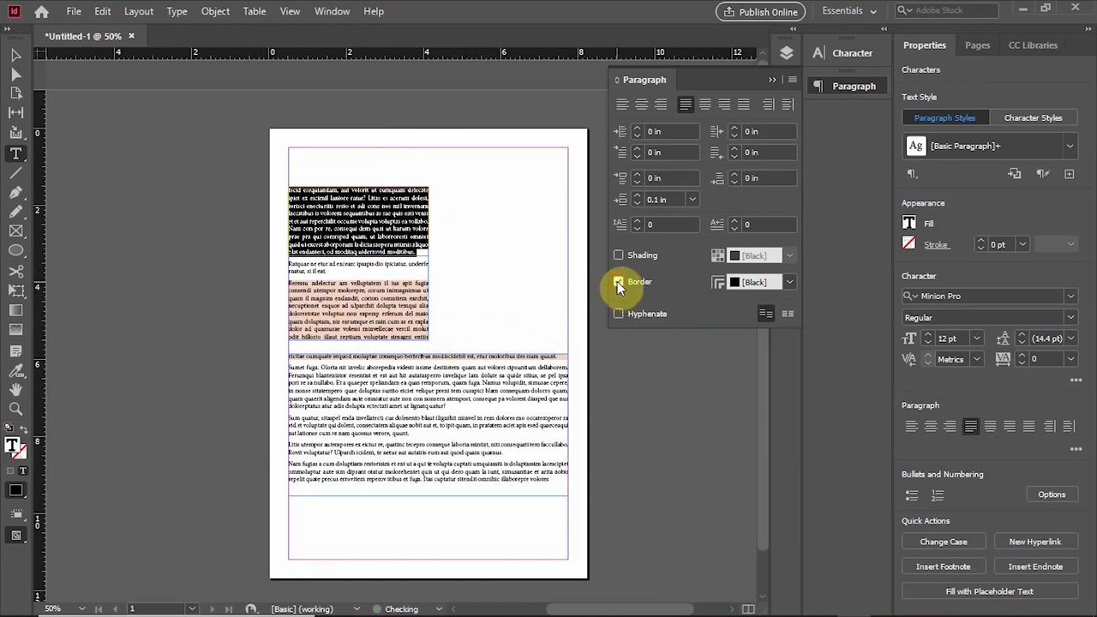
pyautogui.click(386, 298)
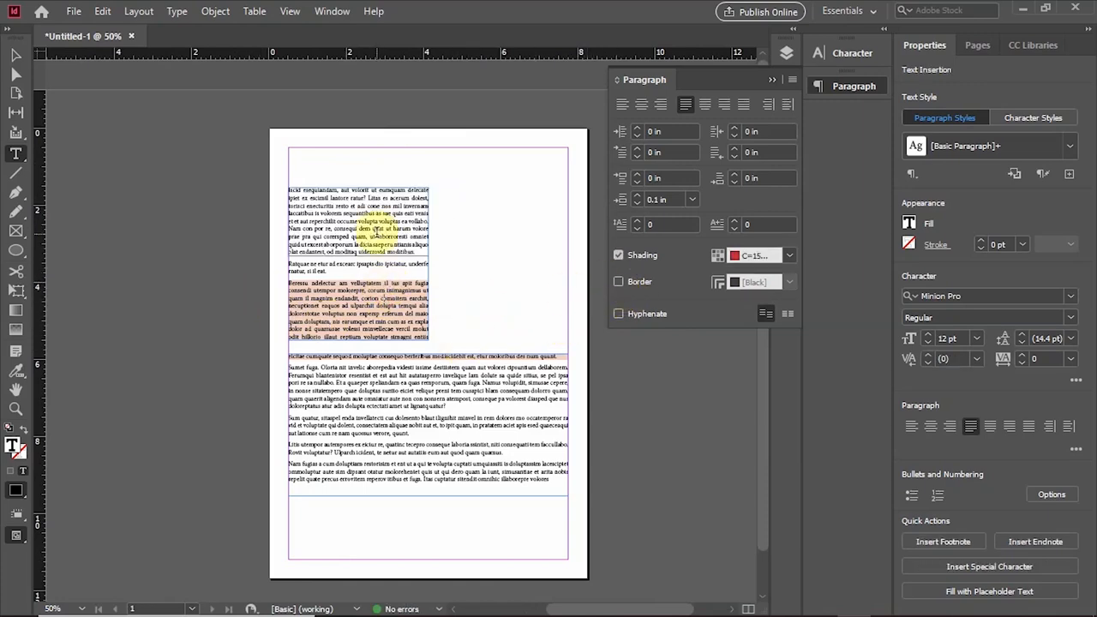
# Examine the first paragraph's border up close and set its color to C=100 M=0 Y=0 K=0.
pyautogui.scroll(3, 375, 241)
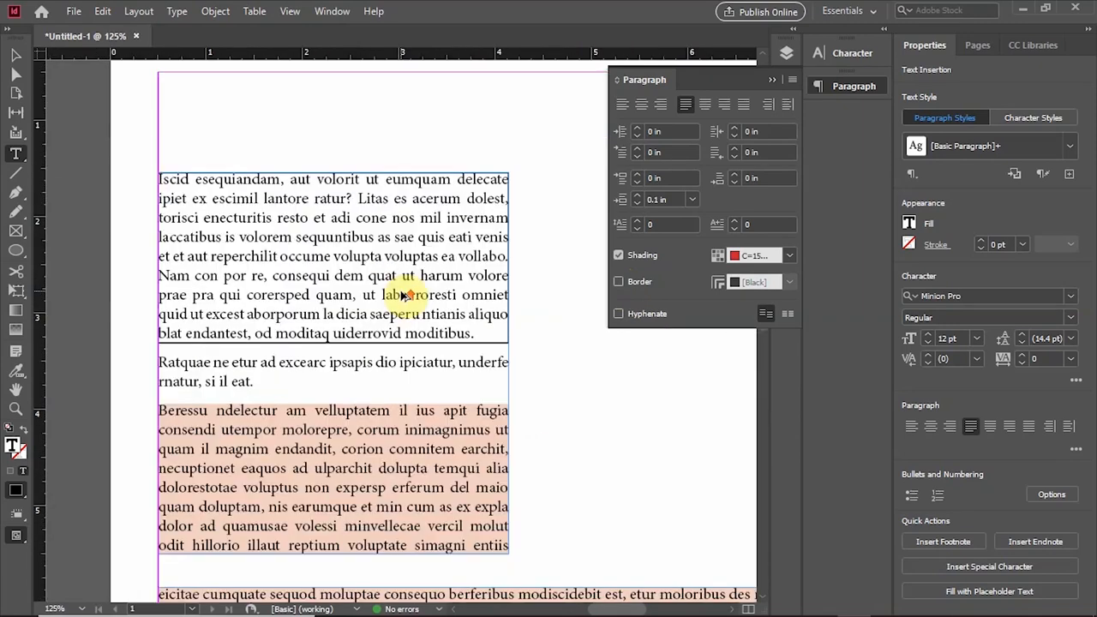
pyautogui.scroll(1, 356, 255)
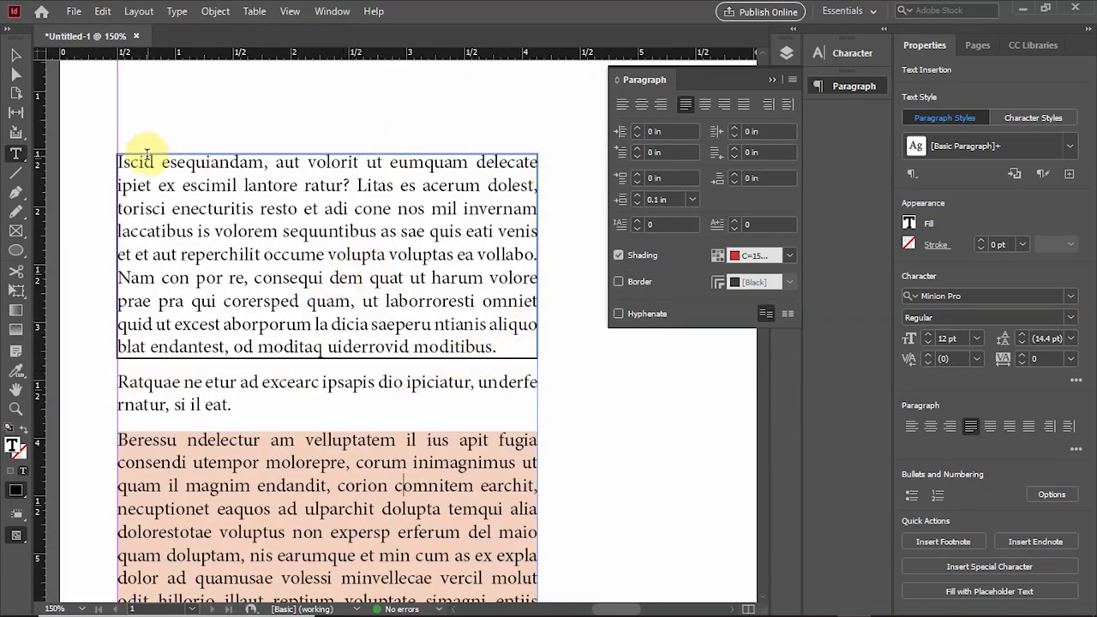
pyautogui.tripleClick(482, 320)
pyautogui.click(790, 281)
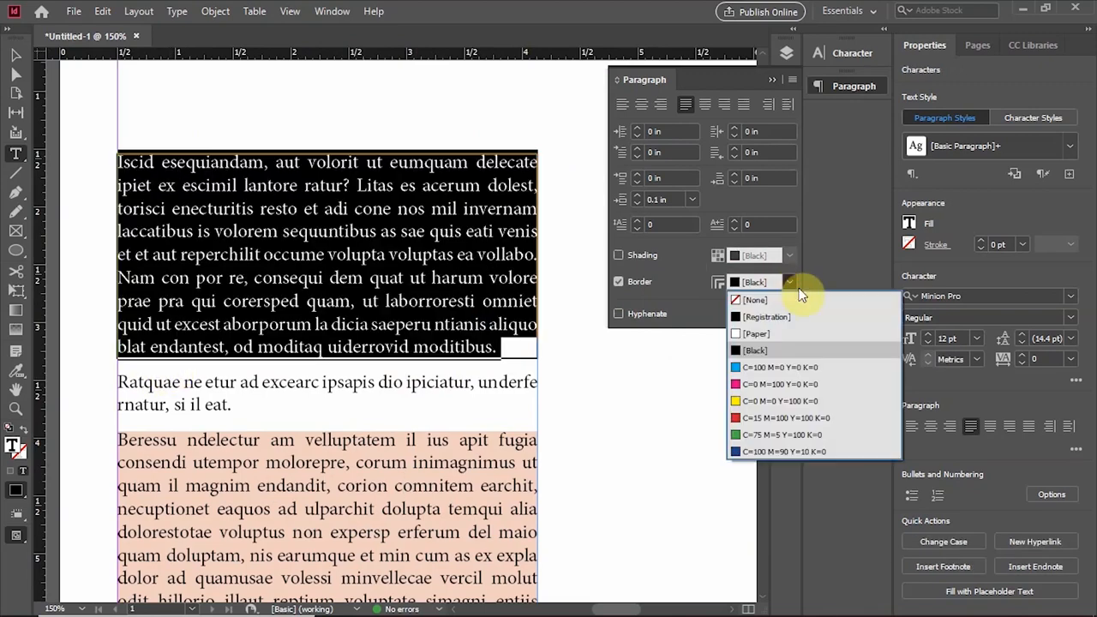
pyautogui.click(761, 367)
pyautogui.click(429, 295)
# Delete the lower threaded text frame from the page.
pyautogui.hotkey('ctrl', 'a')
pyautogui.hotkey('ctrl', '0')
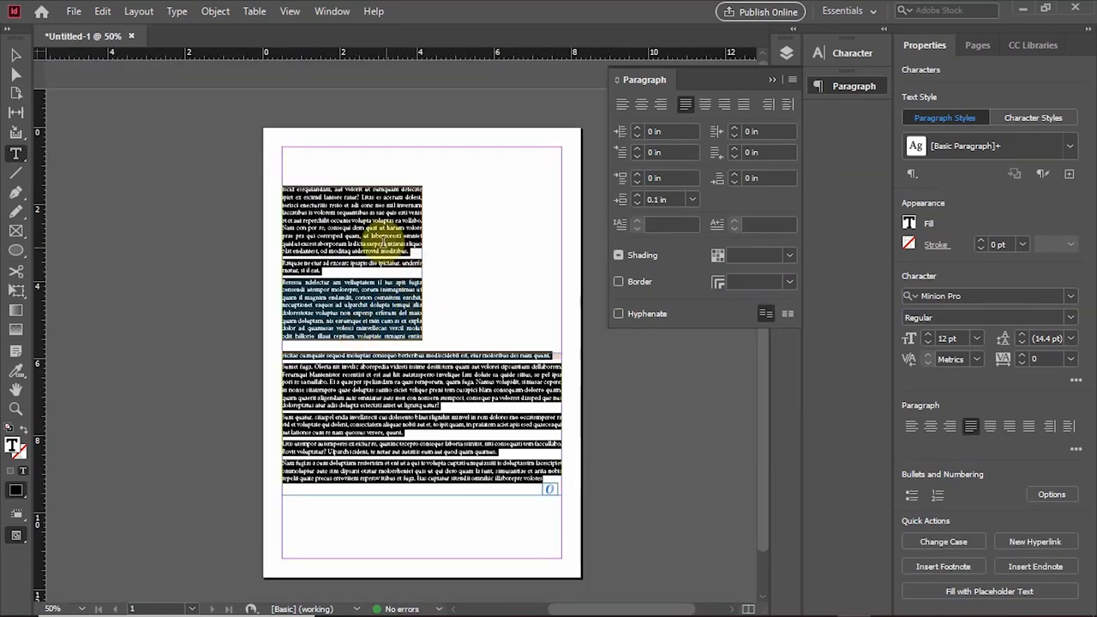
pyautogui.click(15, 55)
pyautogui.click(497, 379)
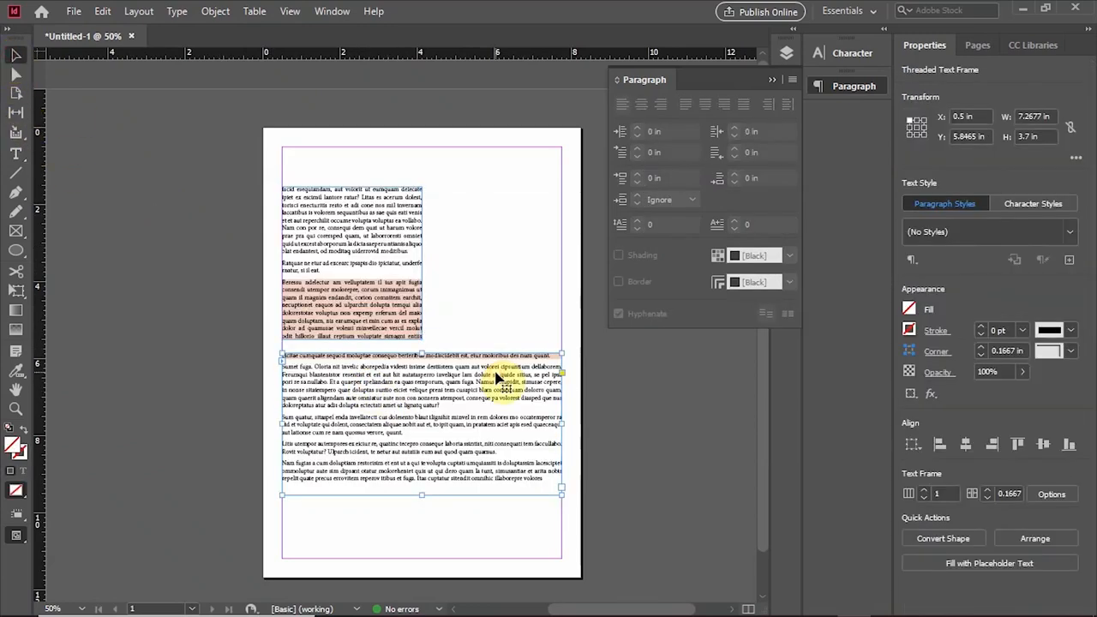
pyautogui.press('Delete')
# Resize the remaining text frame so it spans the full width between the page margins.
pyautogui.click(360, 279)
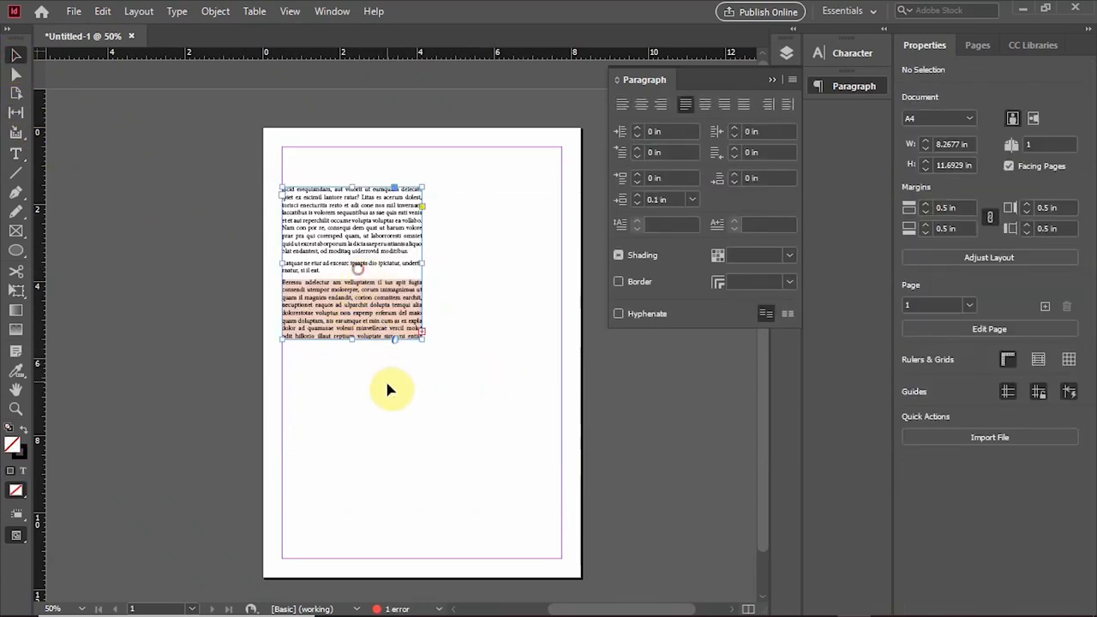
pyautogui.moveTo(353, 341); pyautogui.dragTo(353, 511)
pyautogui.moveTo(424, 351); pyautogui.dragTo(514, 355)
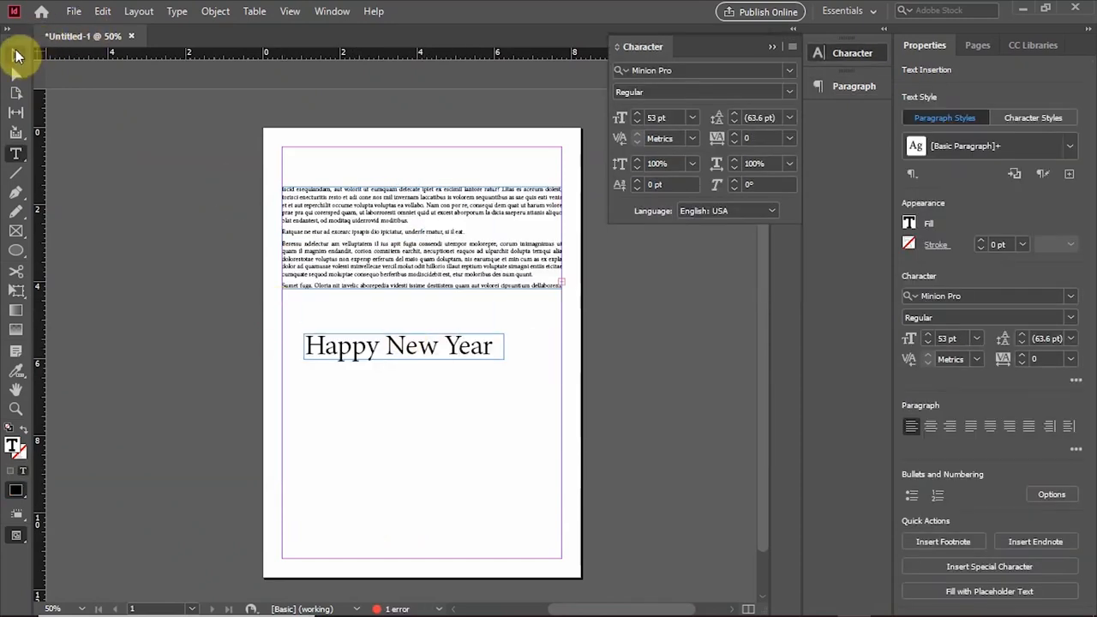
# Move the "Happy New Year" frame to about X 1.425 in, Y 5.17 in and stack three copies below it.
pyautogui.click(15, 54)
pyautogui.click(417, 360)
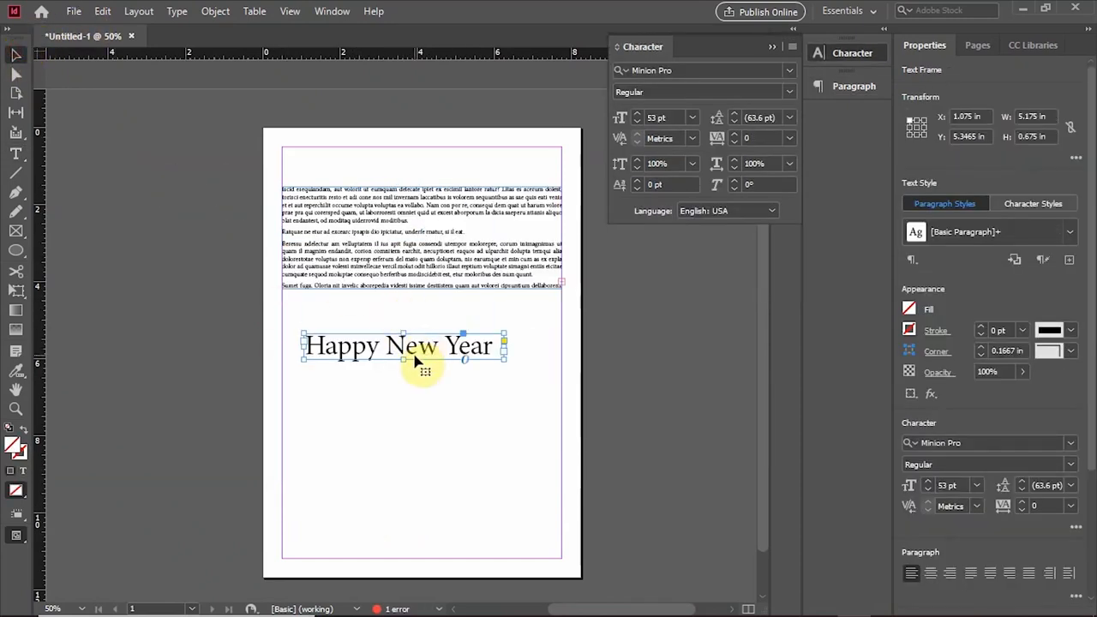
pyautogui.moveTo(413, 353); pyautogui.dragTo(426, 346)
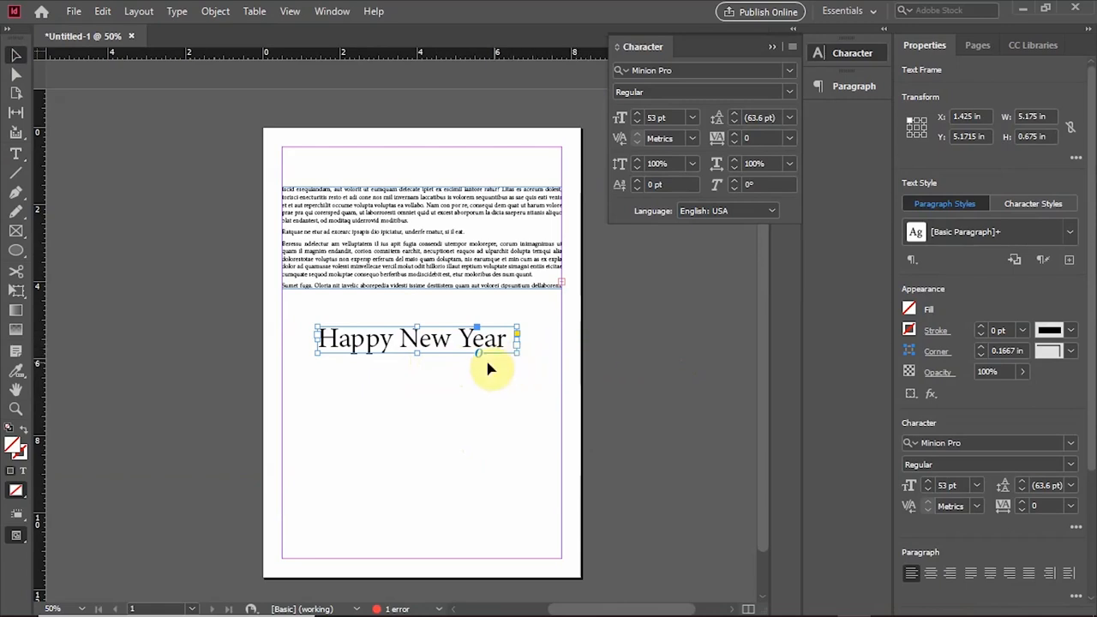
pyautogui.moveTo(425, 351); pyautogui.dragTo(429, 397)
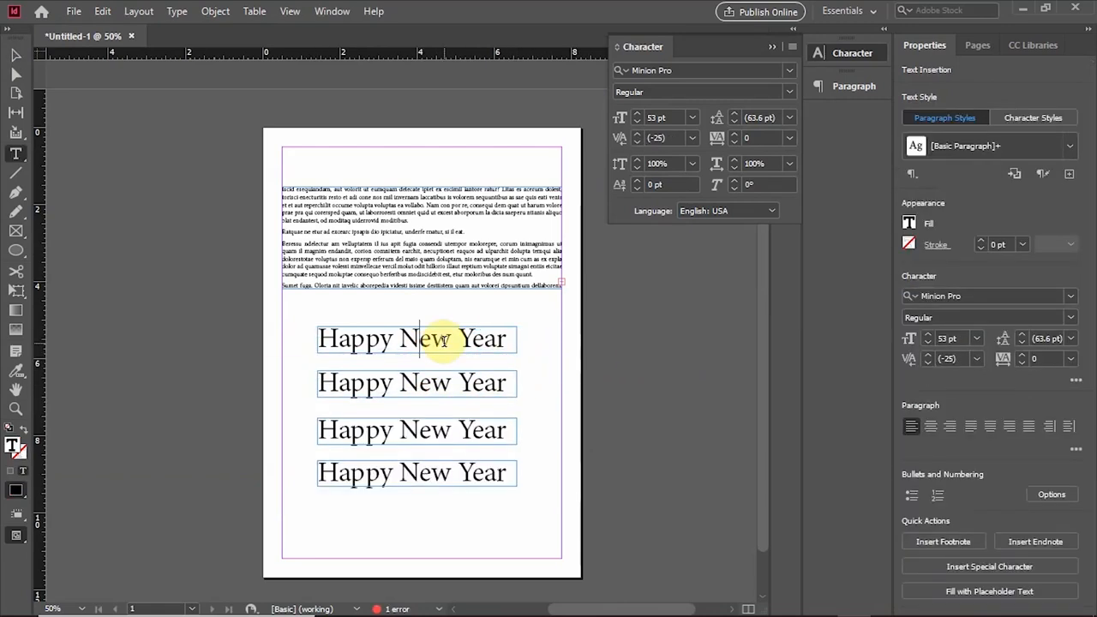
# Change the first "Happy New Year" line to UPPERCASE and widen its frame to fit the whole text.
pyautogui.hotkey('ctrl', 'a')
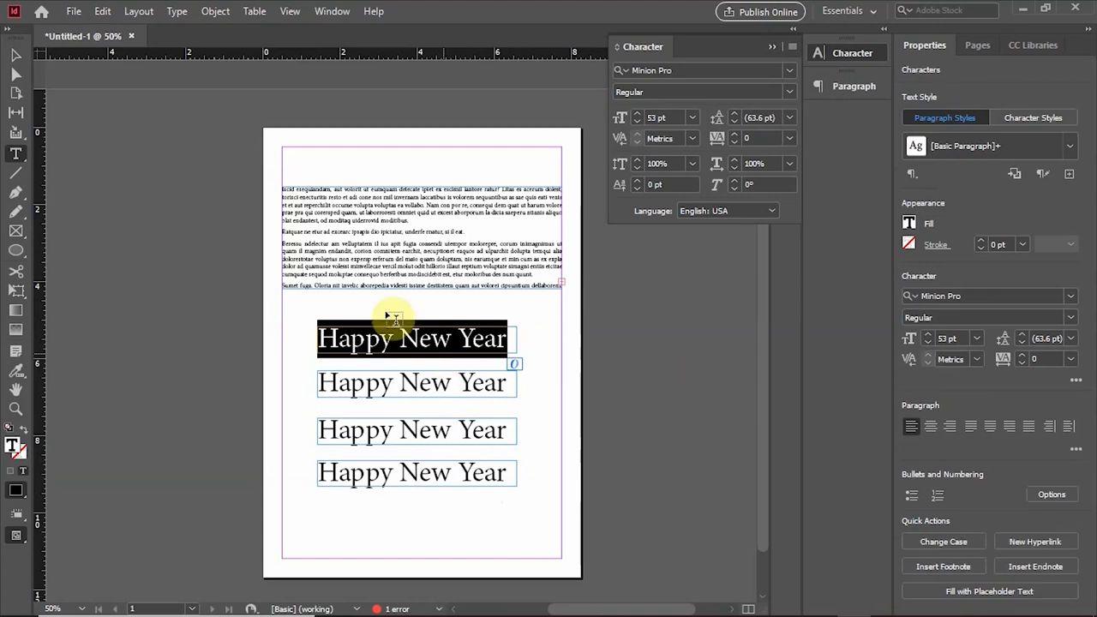
pyautogui.click(290, 13)
pyautogui.click(292, 17)
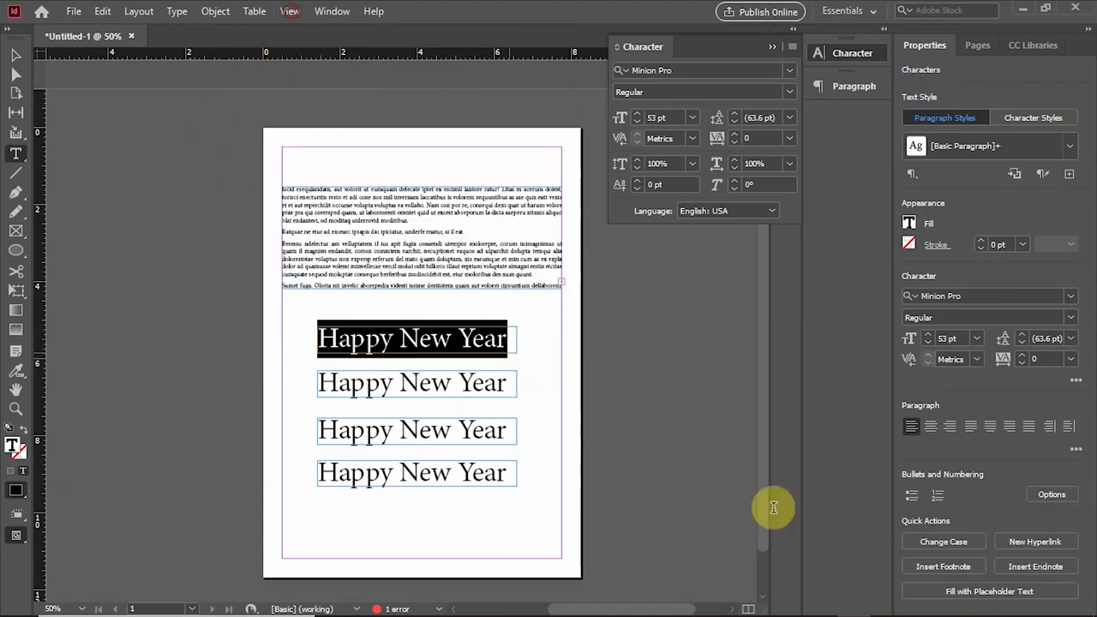
pyautogui.click(944, 542)
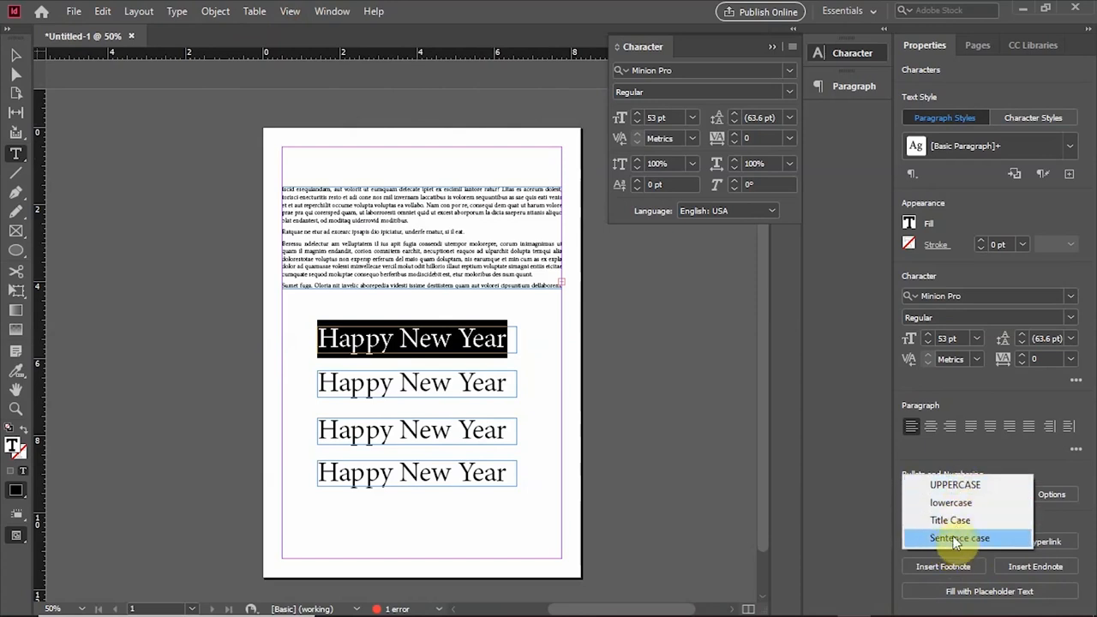
pyautogui.click(956, 485)
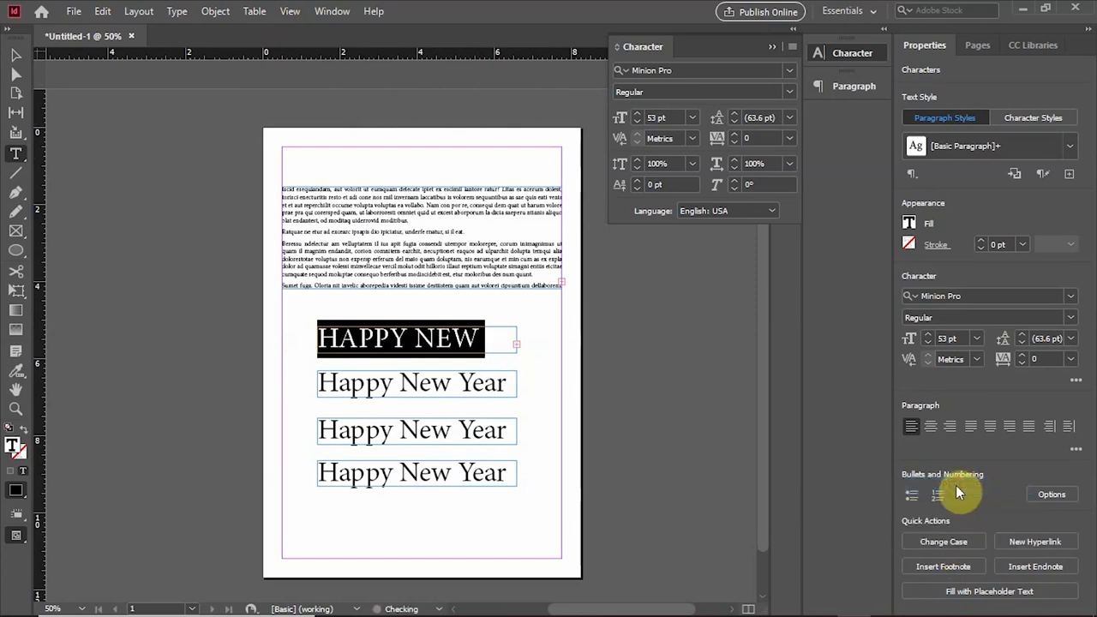
pyautogui.click(15, 55)
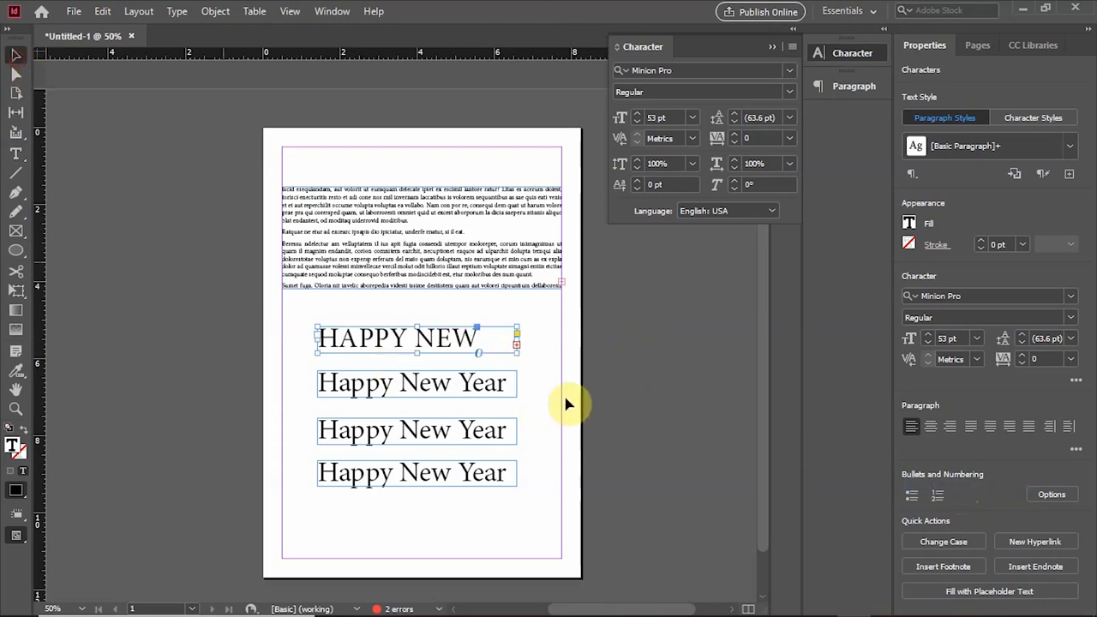
pyautogui.moveTo(518, 341); pyautogui.dragTo(562, 340)
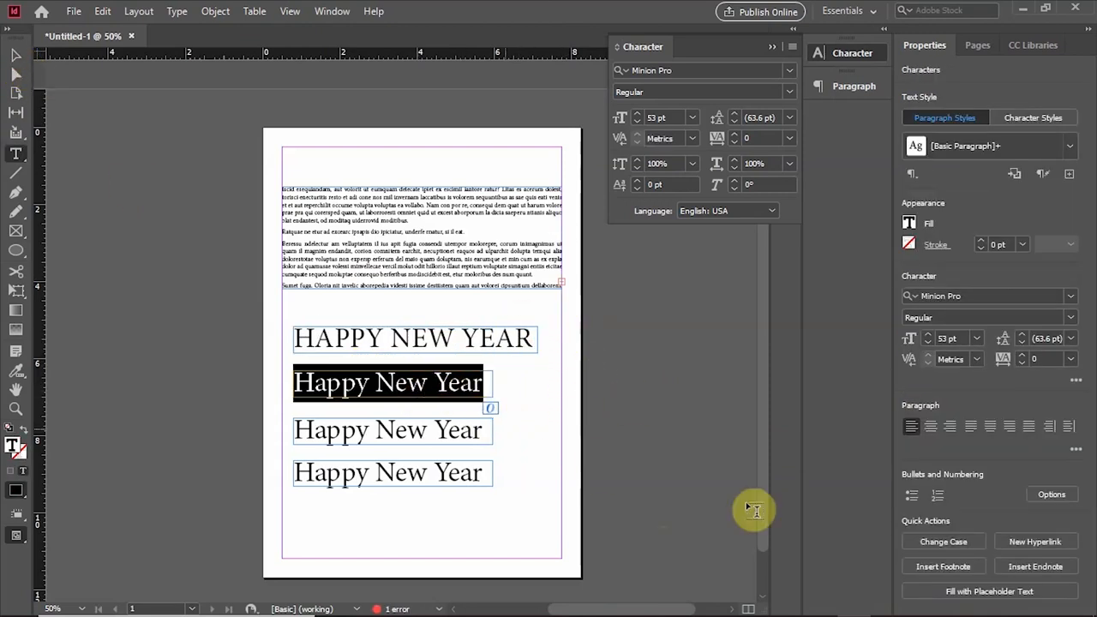
# Change the second "Happy New Year" line to lowercase and the third one to Title Case.
pyautogui.click(933, 543)
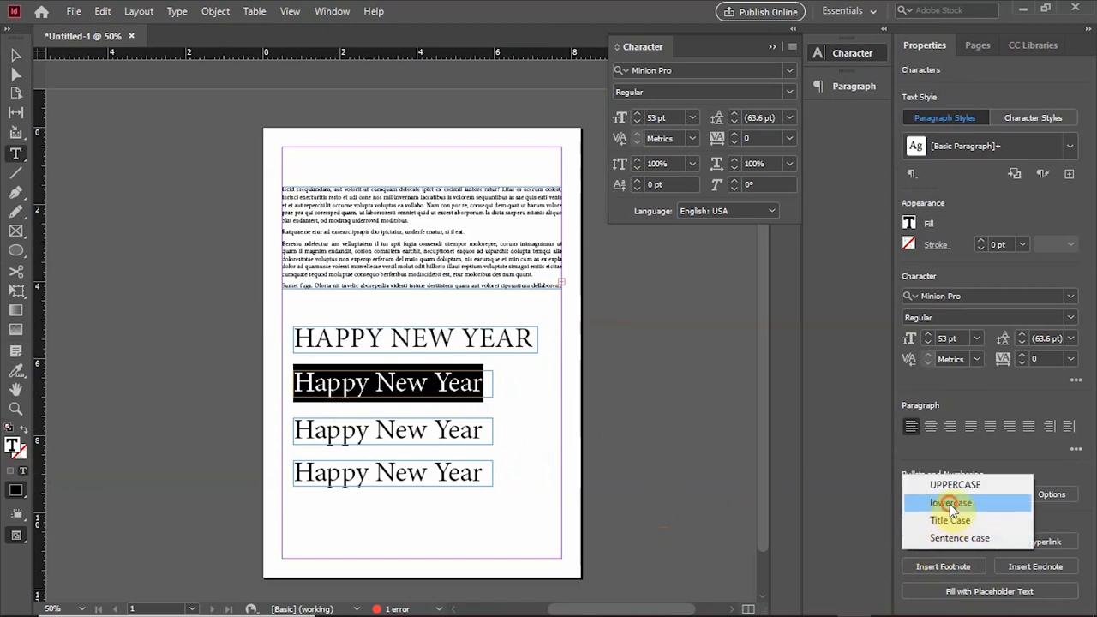
pyautogui.click(947, 503)
pyautogui.click(421, 431)
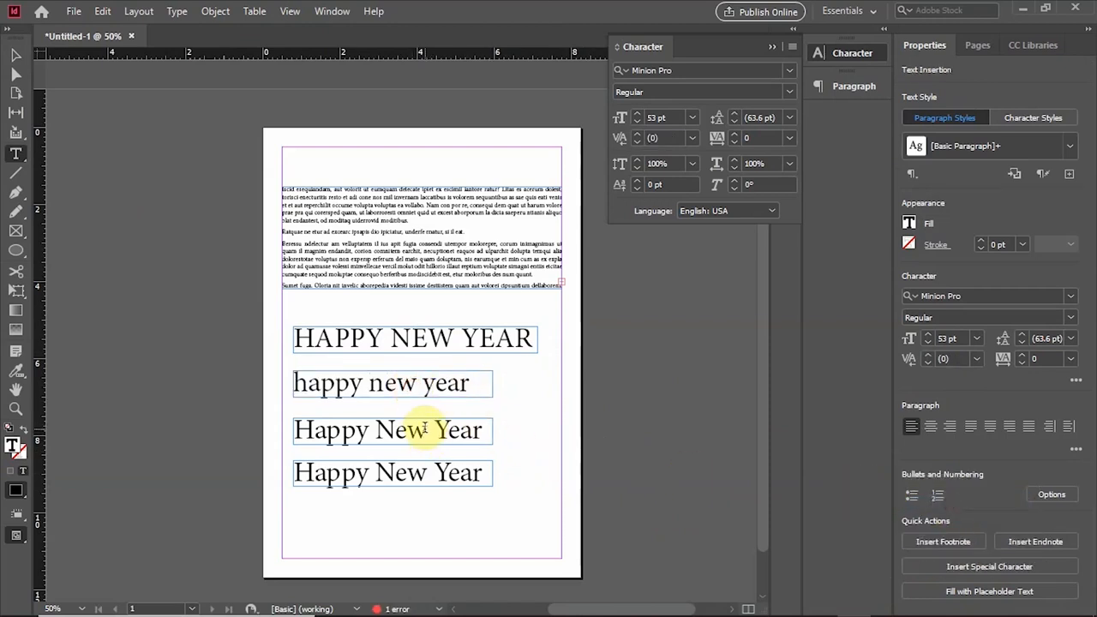
pyautogui.doubleClick(421, 433)
pyautogui.tripleClick(426, 432)
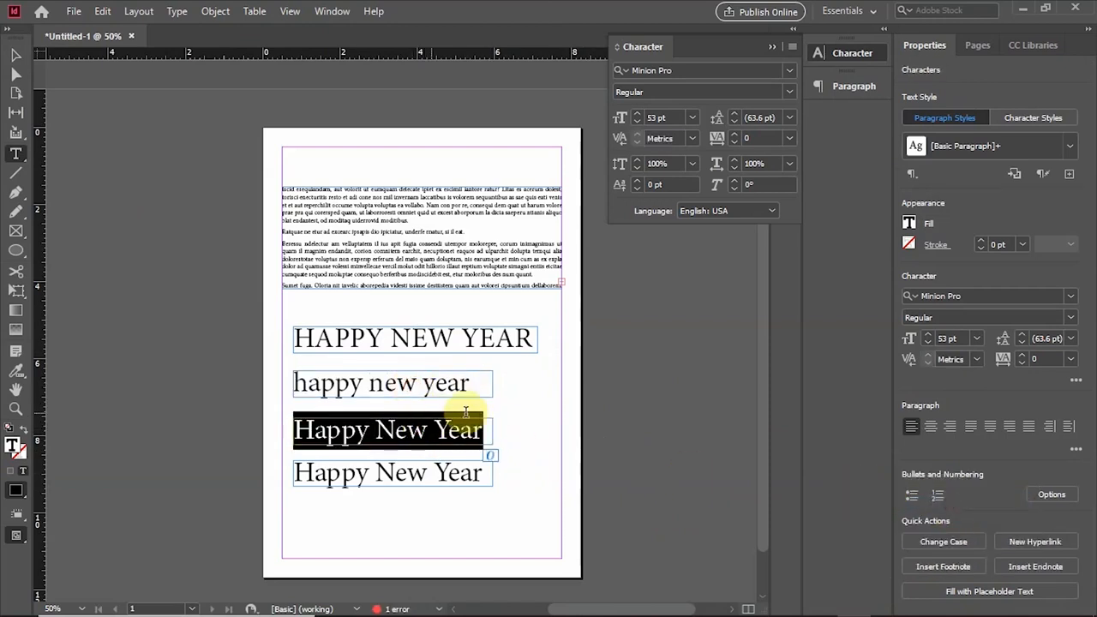
pyautogui.click(947, 543)
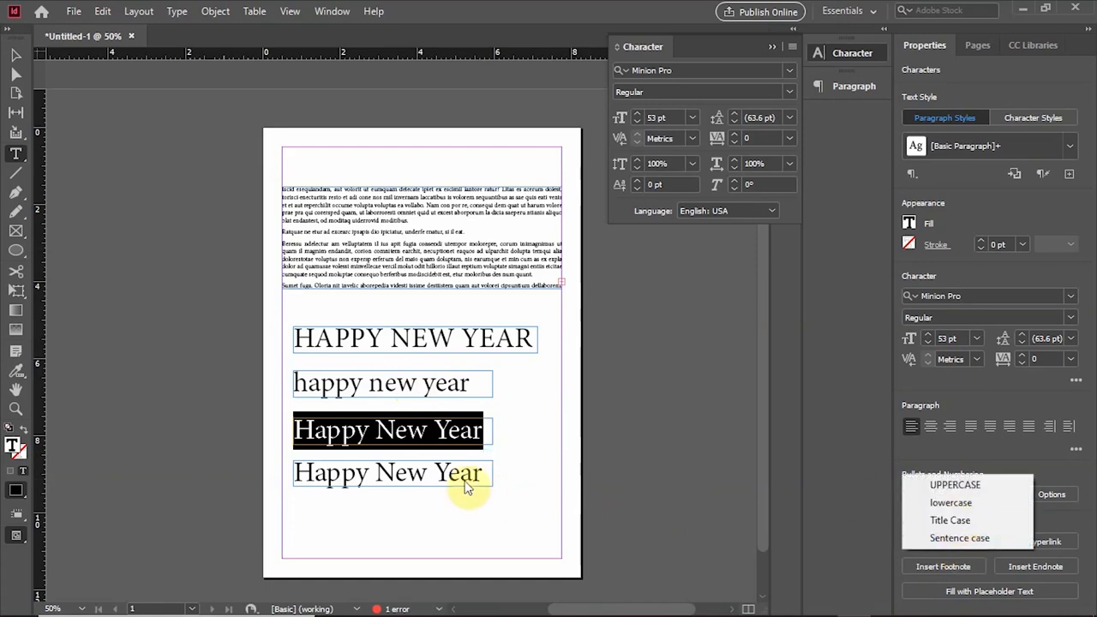
pyautogui.click(943, 521)
# Change the fourth "Happy New Year" line to Sentence case.
pyautogui.click(384, 476)
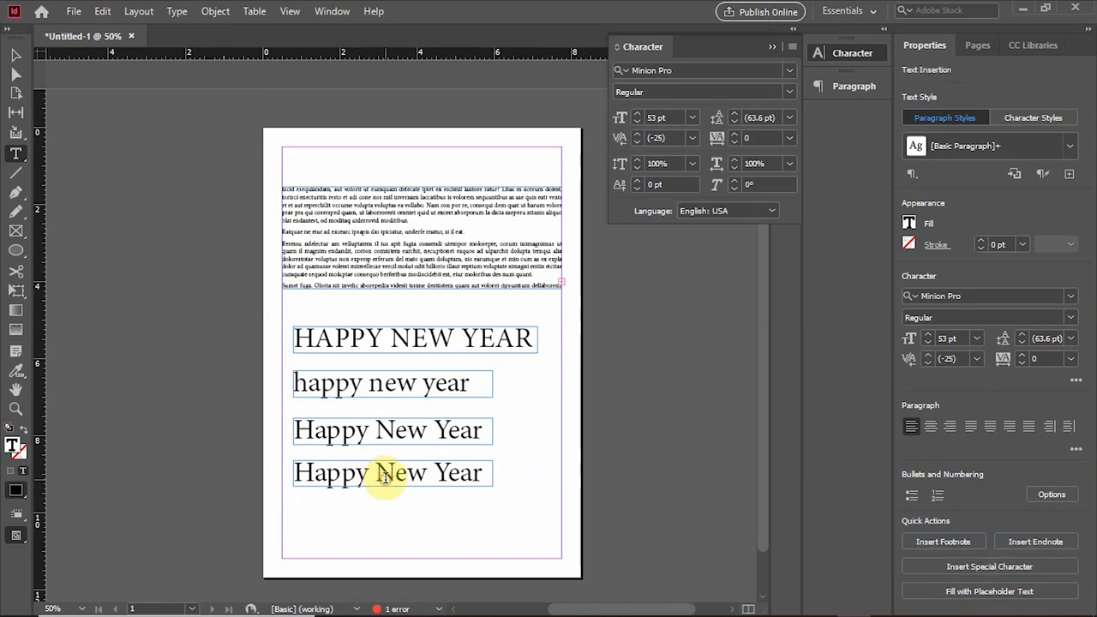
pyautogui.tripleClick(386, 477)
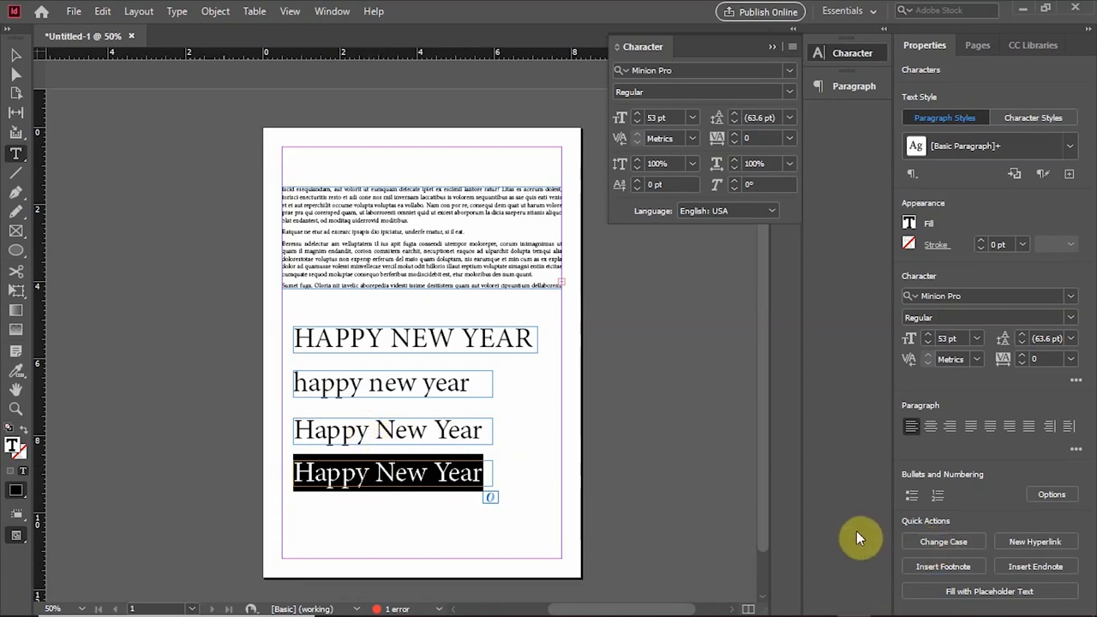
pyautogui.click(942, 538)
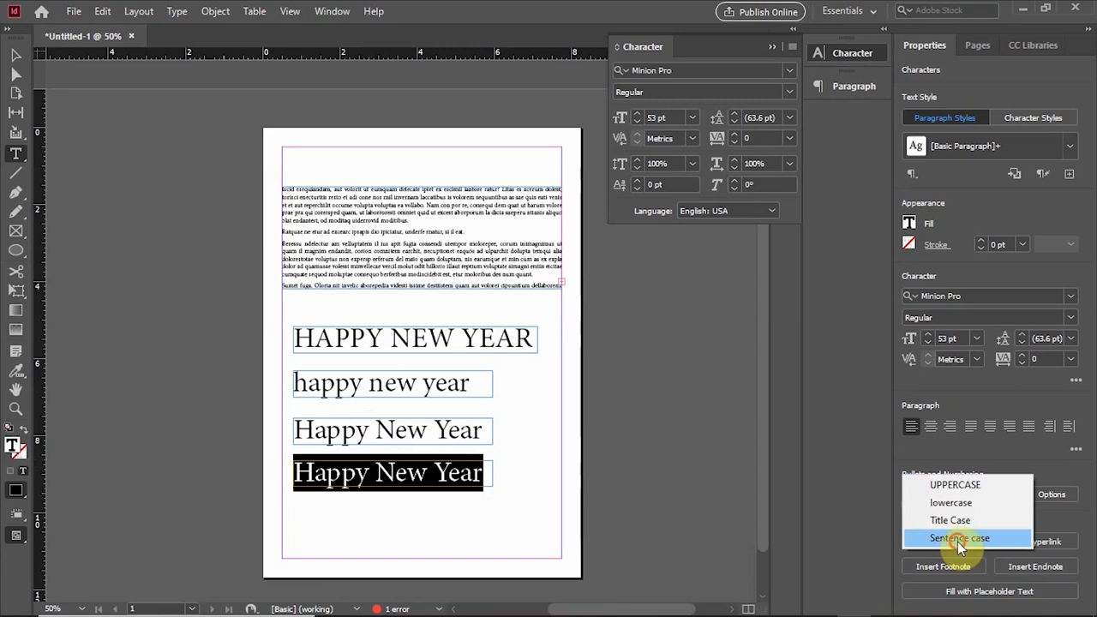
pyautogui.click(957, 538)
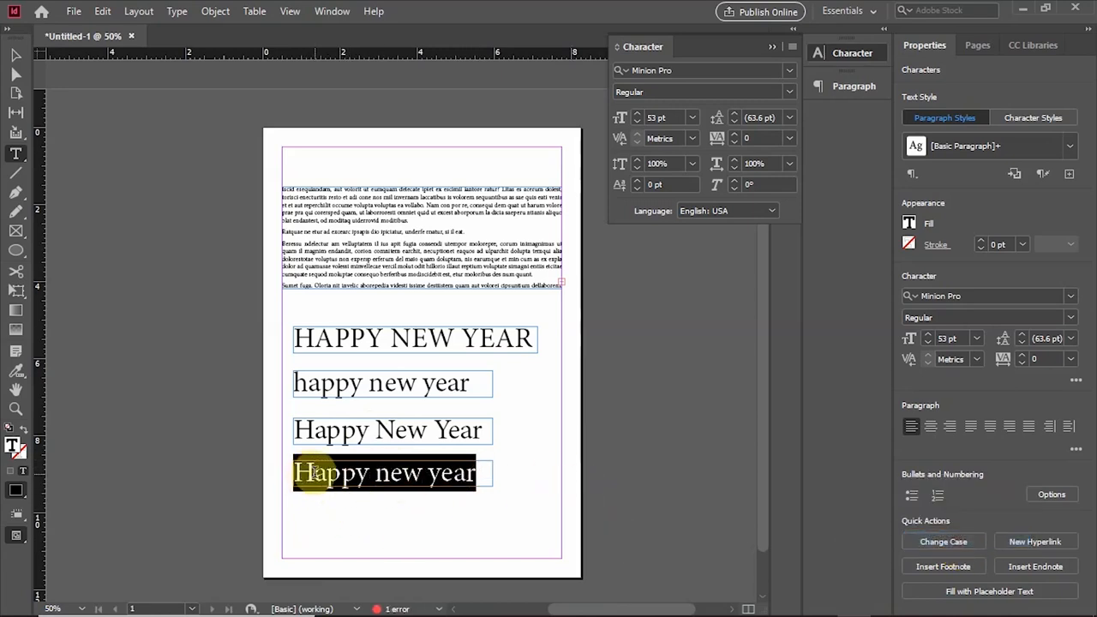
pyautogui.click(318, 475)
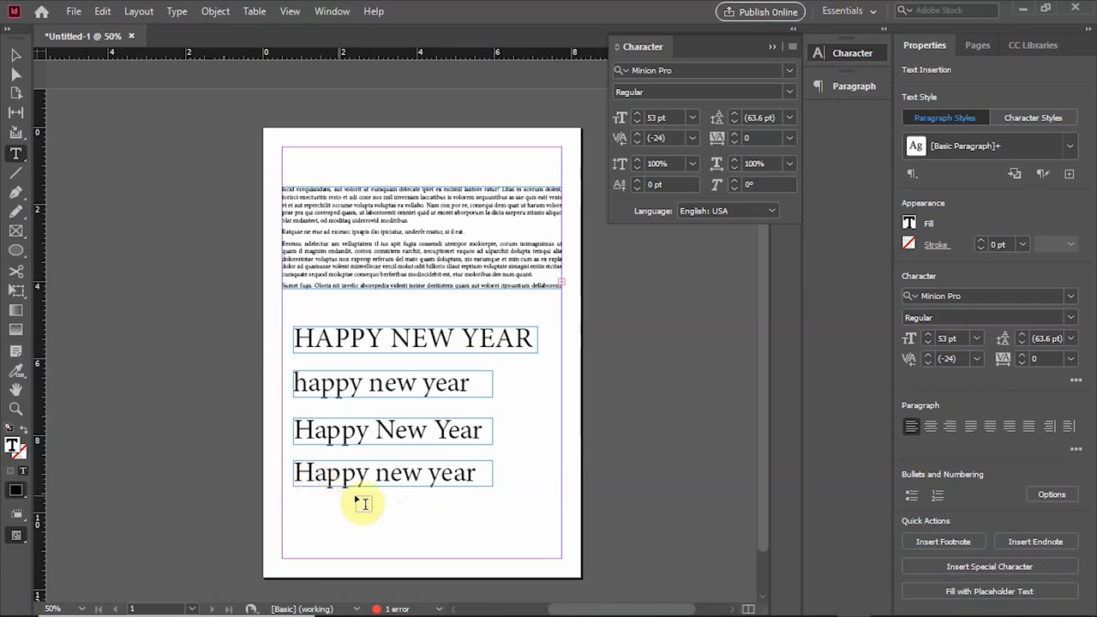
# Split the short "Ratquae ne etur" paragraph into three separate paragraphs, breaking after "excearc" and after "ipiciatur,".
pyautogui.click(431, 383)
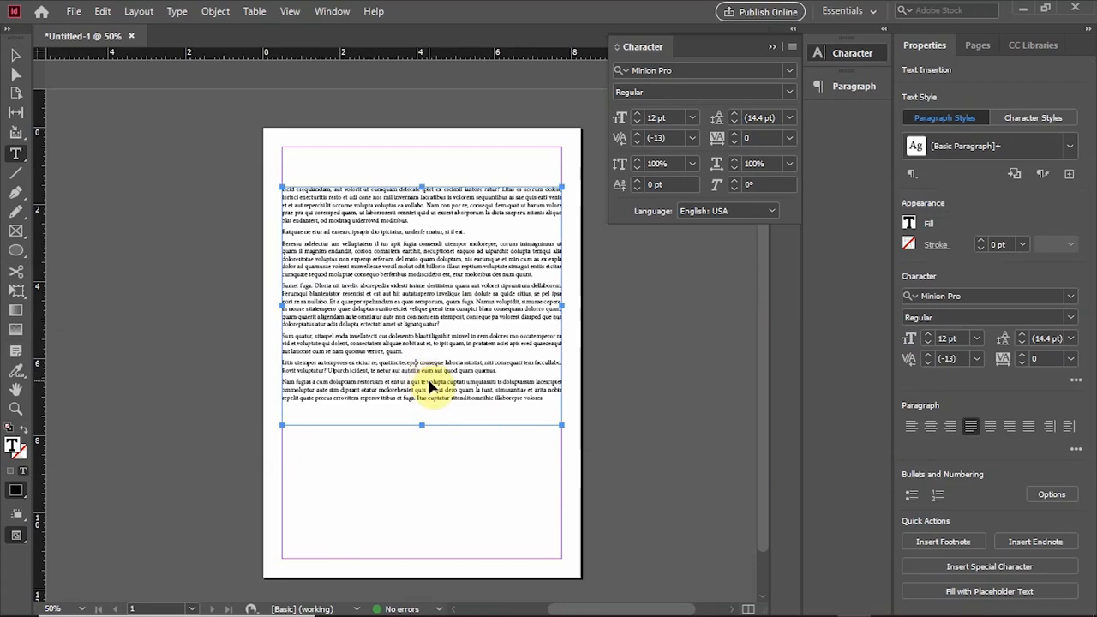
pyautogui.hotkey('ctrl', 'a')
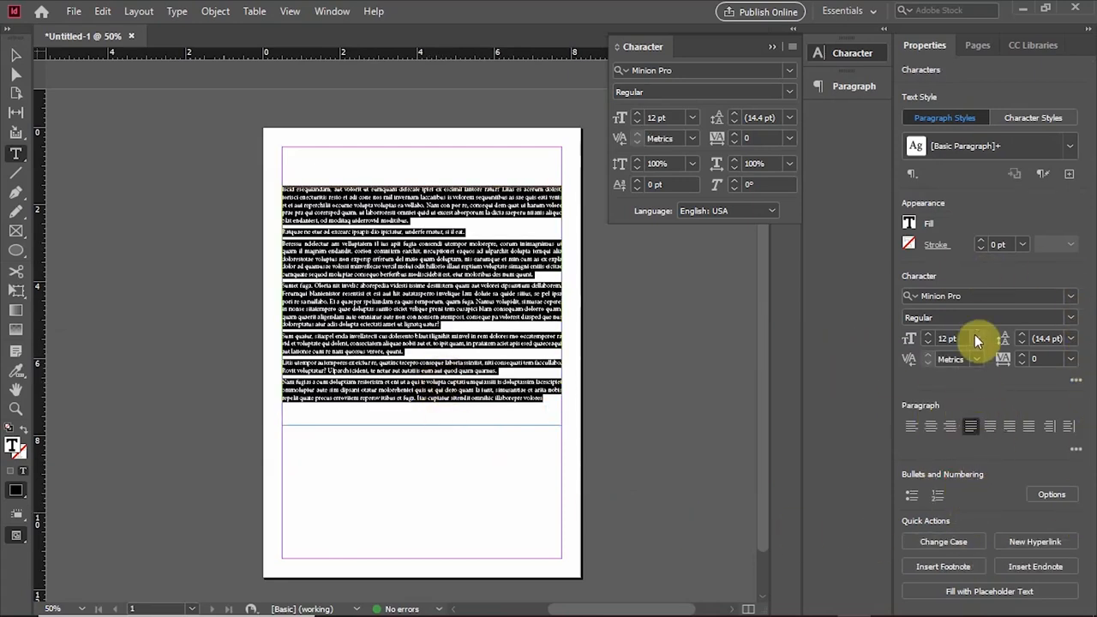
pyautogui.click(16, 55)
pyautogui.hotkey('ctrl', '1')
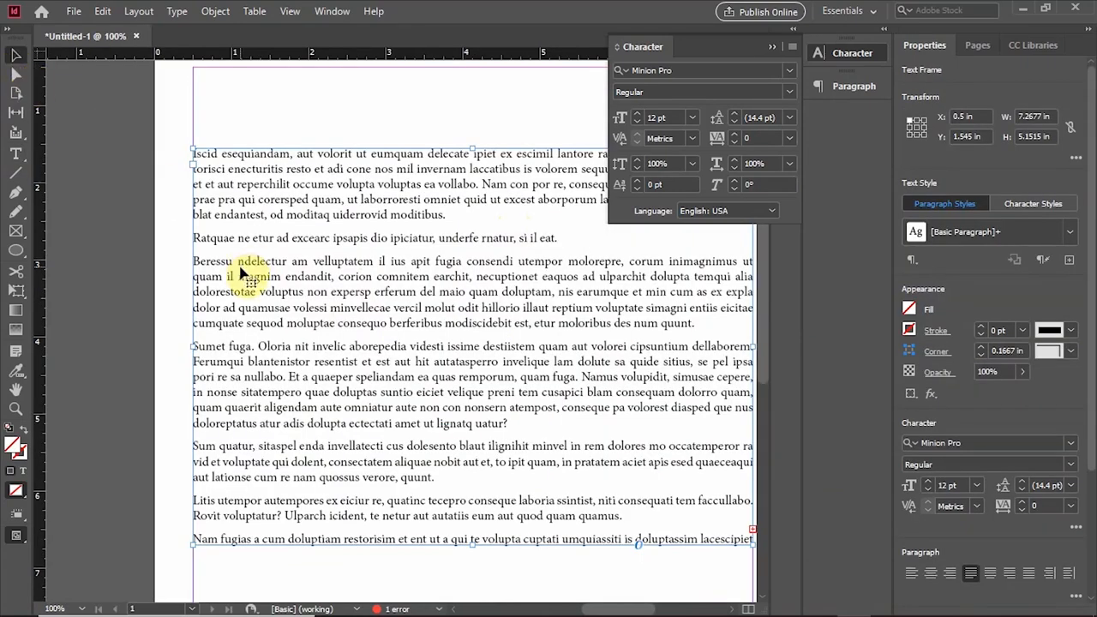
pyautogui.click(15, 154)
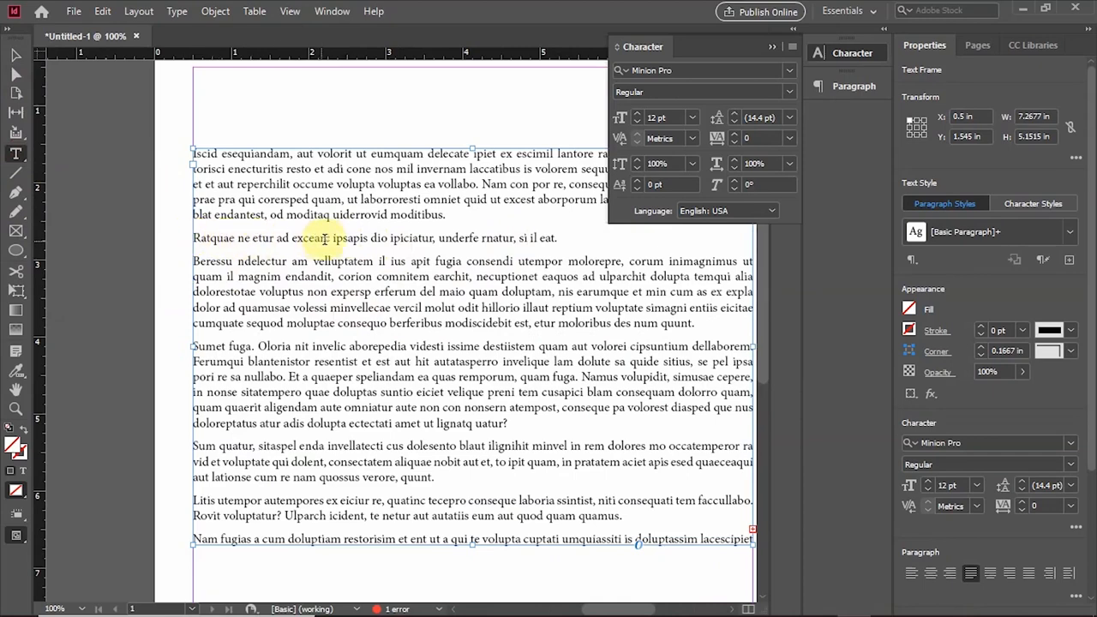
pyautogui.click(332, 238)
pyautogui.press('Return')
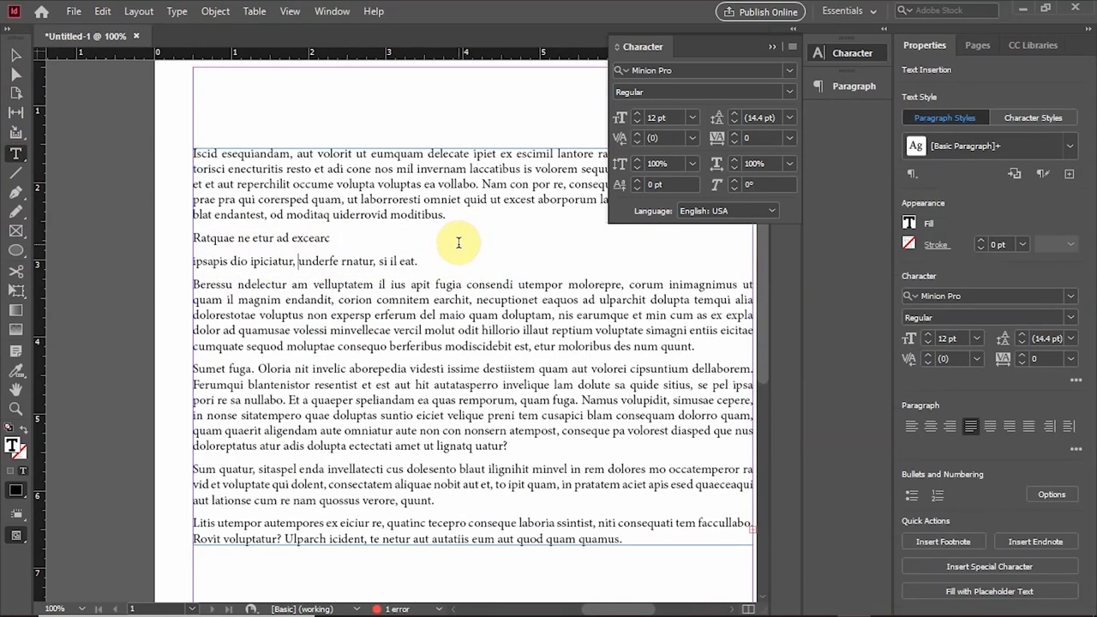
pyautogui.press('Return')
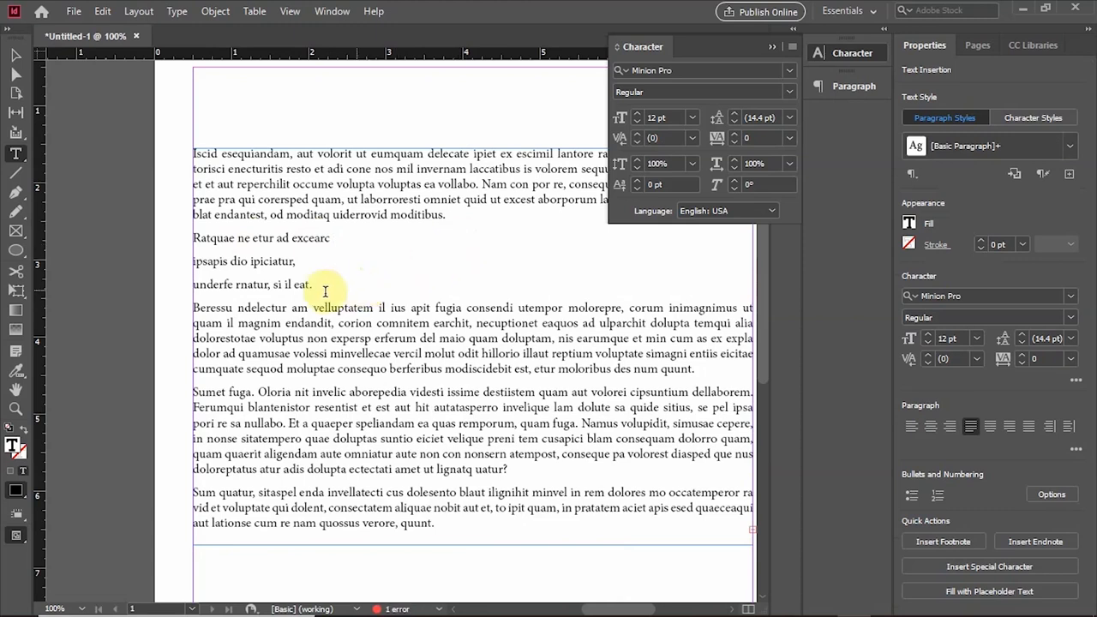
# Format the three short paragraphs as a bulleted list, try numbering on them, and return to bullets.
pyautogui.moveTo(314, 285); pyautogui.dragTo(192, 237)
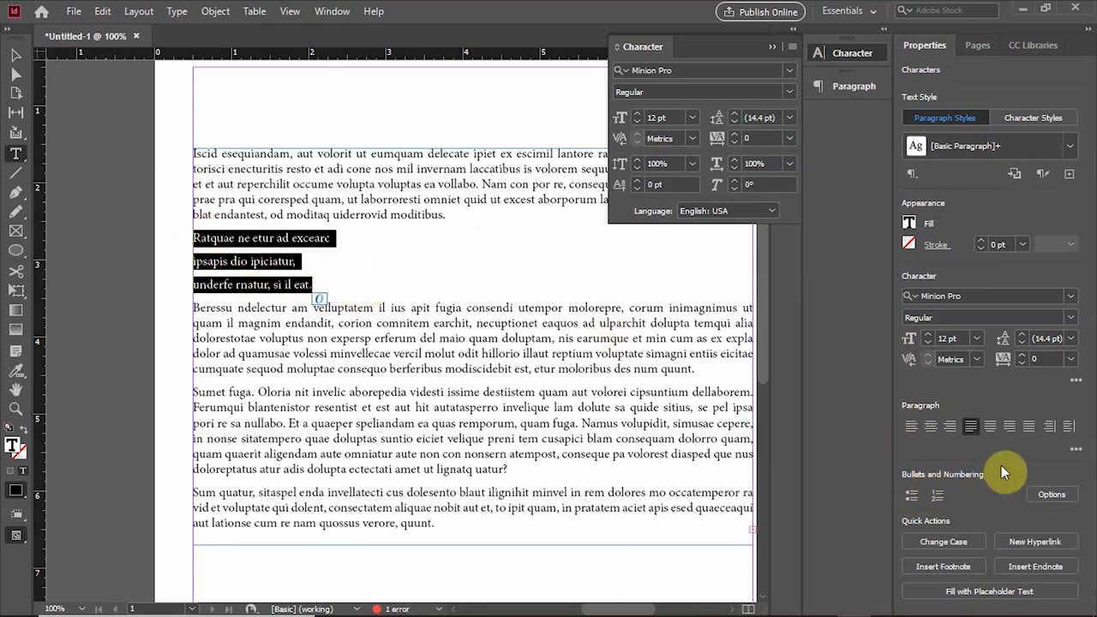
pyautogui.click(914, 496)
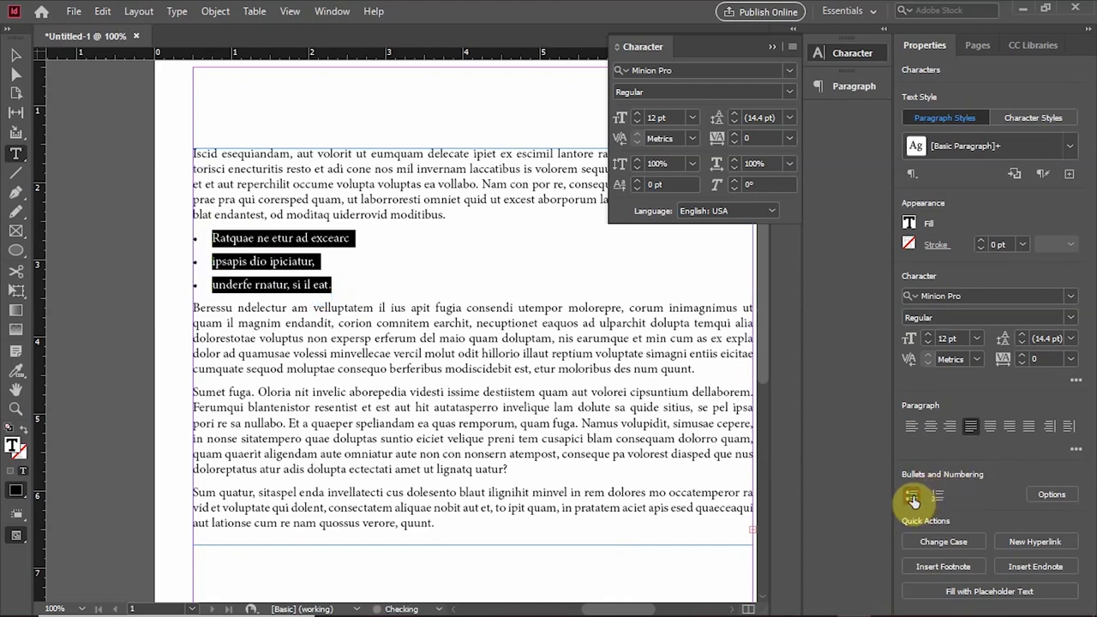
pyautogui.click(940, 496)
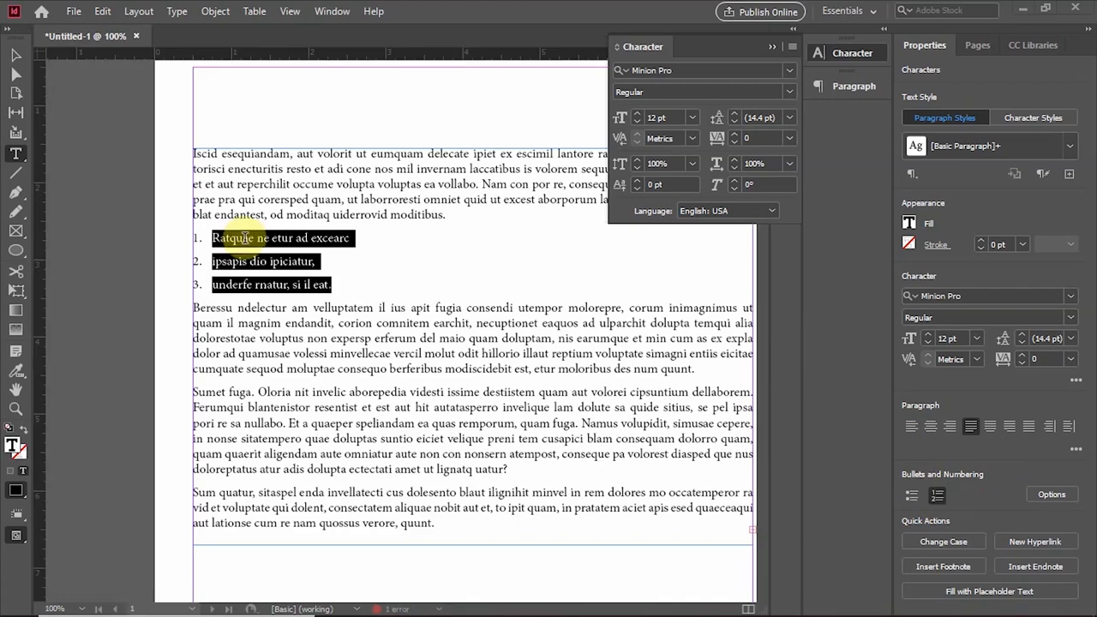
pyautogui.click(910, 497)
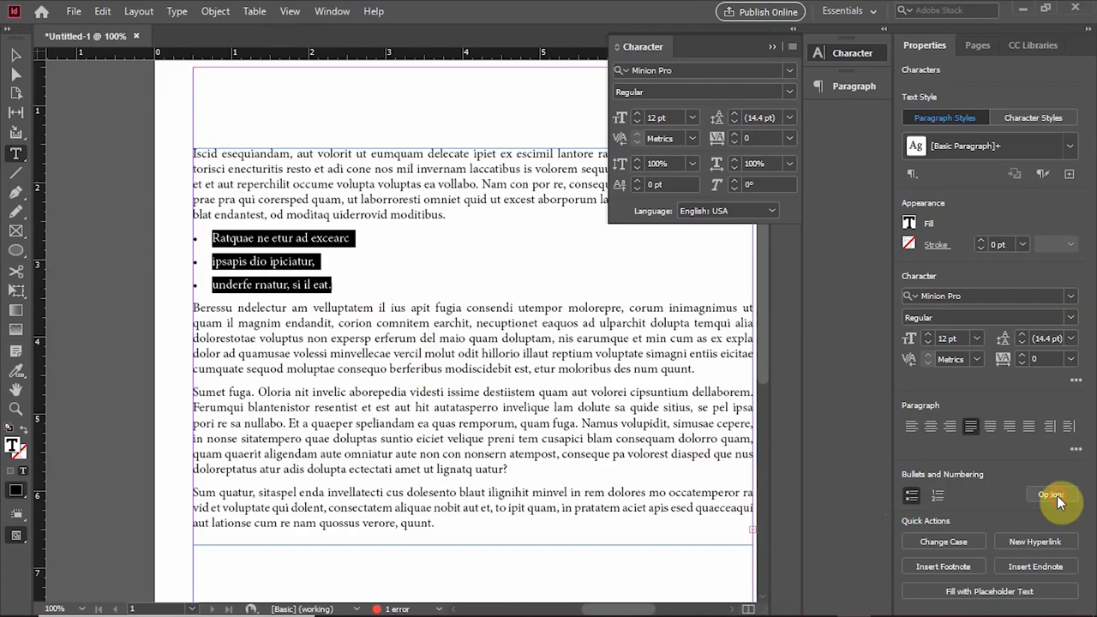
# In the Bullets and Numbering options, try the Numbers list type and set it back to Bullets.
pyautogui.click(1057, 495)
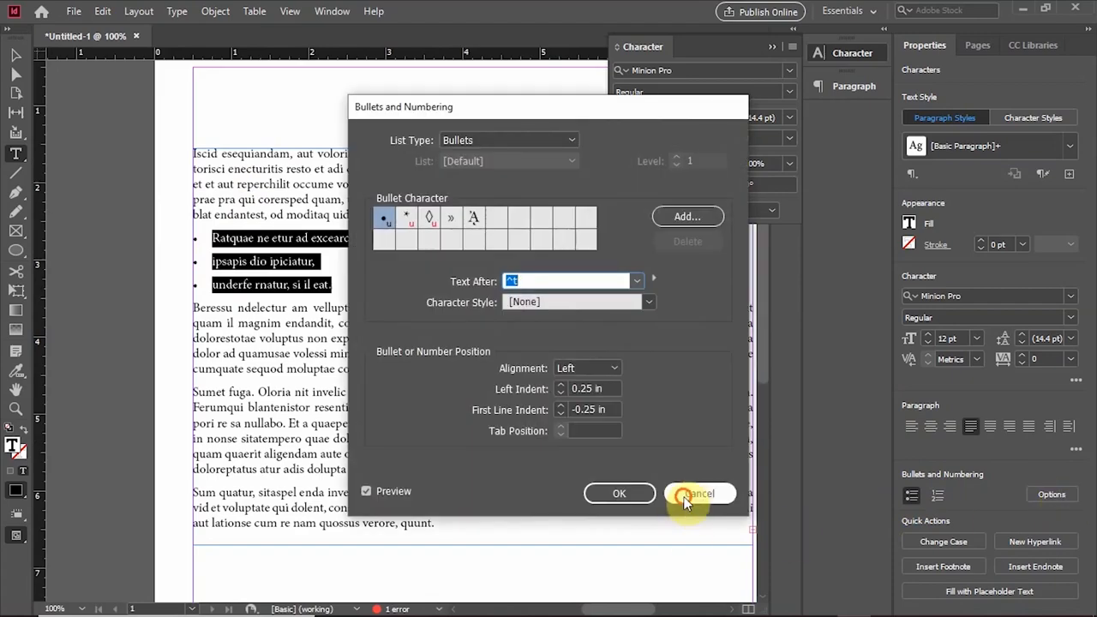
pyautogui.click(686, 497)
pyautogui.click(1048, 501)
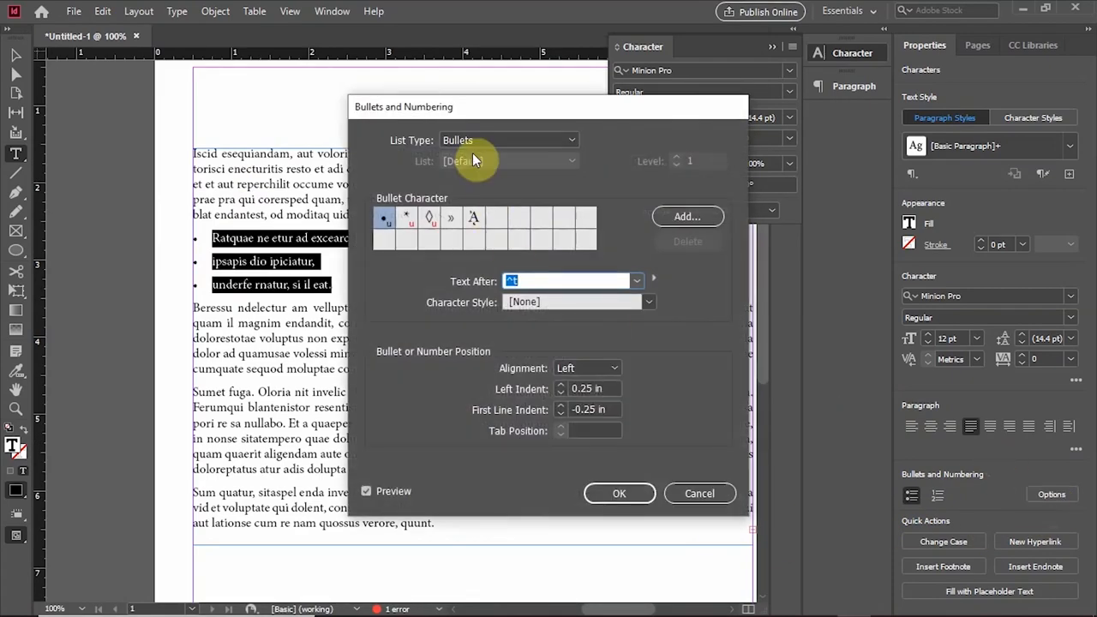
pyautogui.click(572, 139)
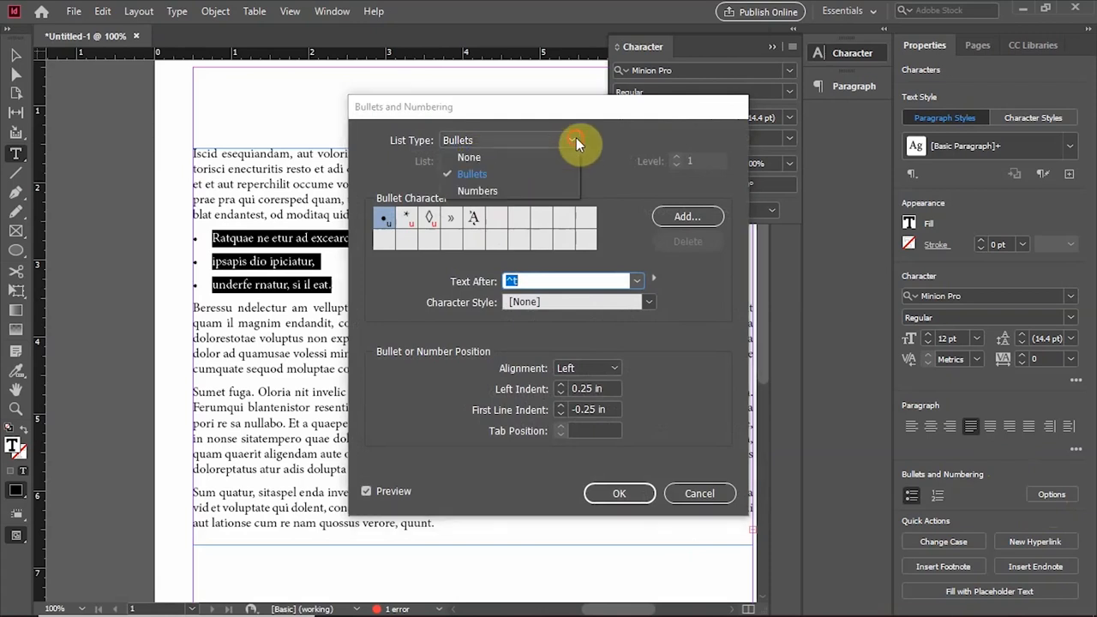
pyautogui.click(472, 192)
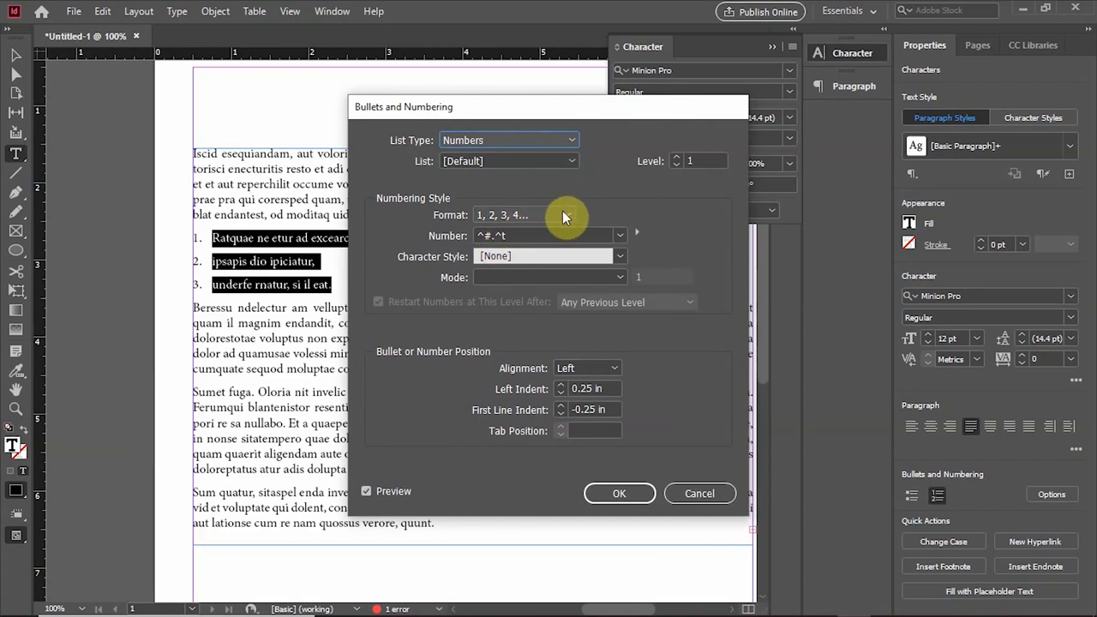
pyautogui.click(505, 141)
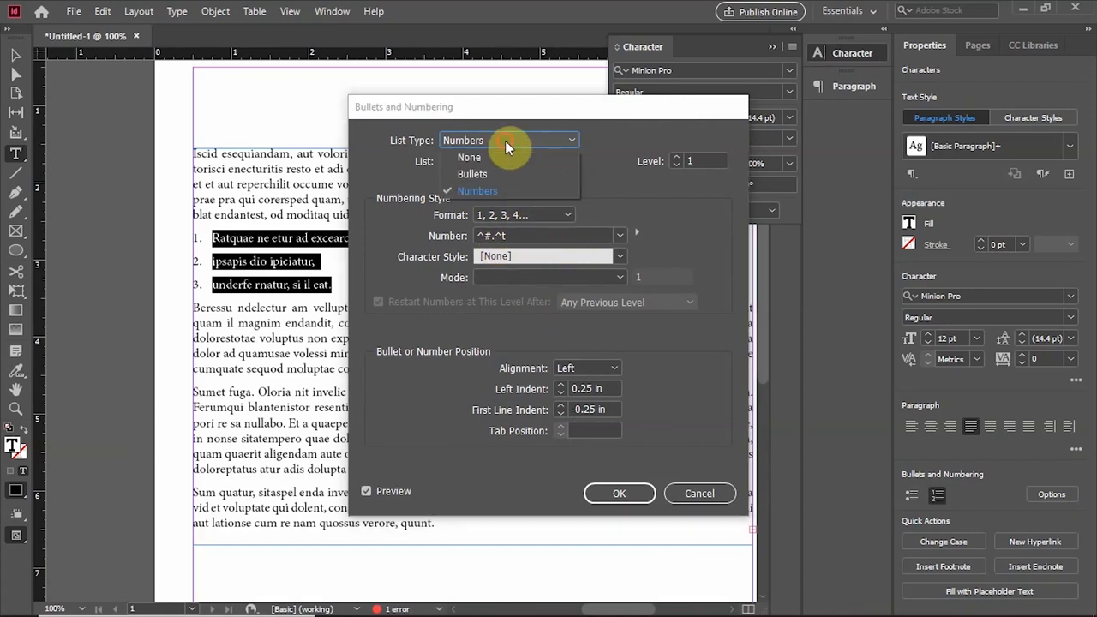
pyautogui.click(469, 171)
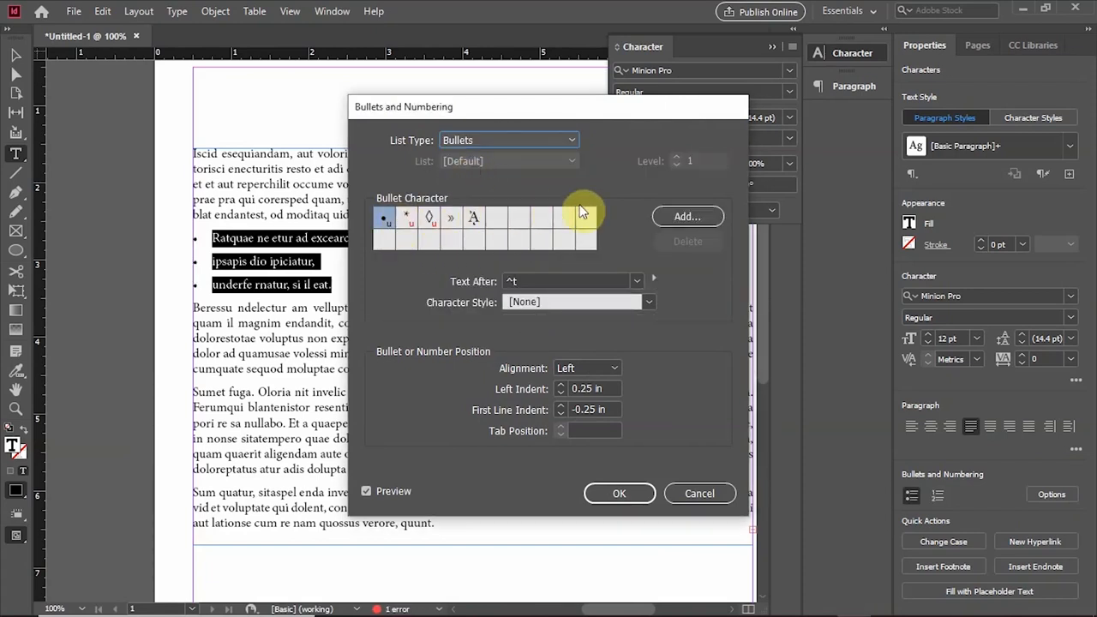
# Try the diamond, asterisk and » bullet characters, and add ≈ from Minion Pro Regular as the list's bullet.
pyautogui.click(430, 219)
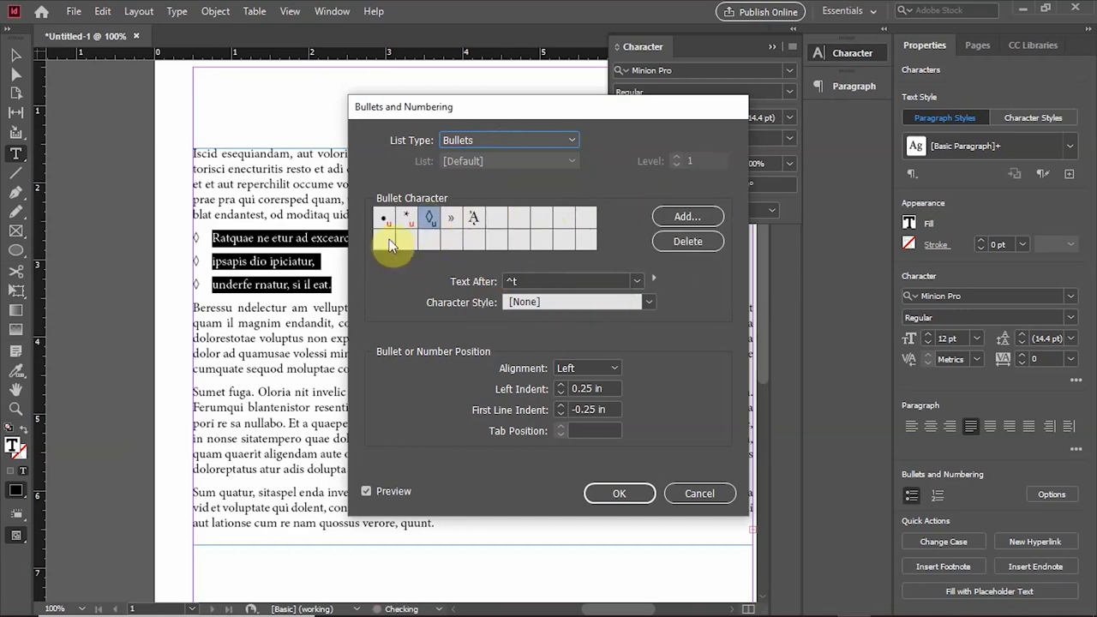
pyautogui.click(408, 219)
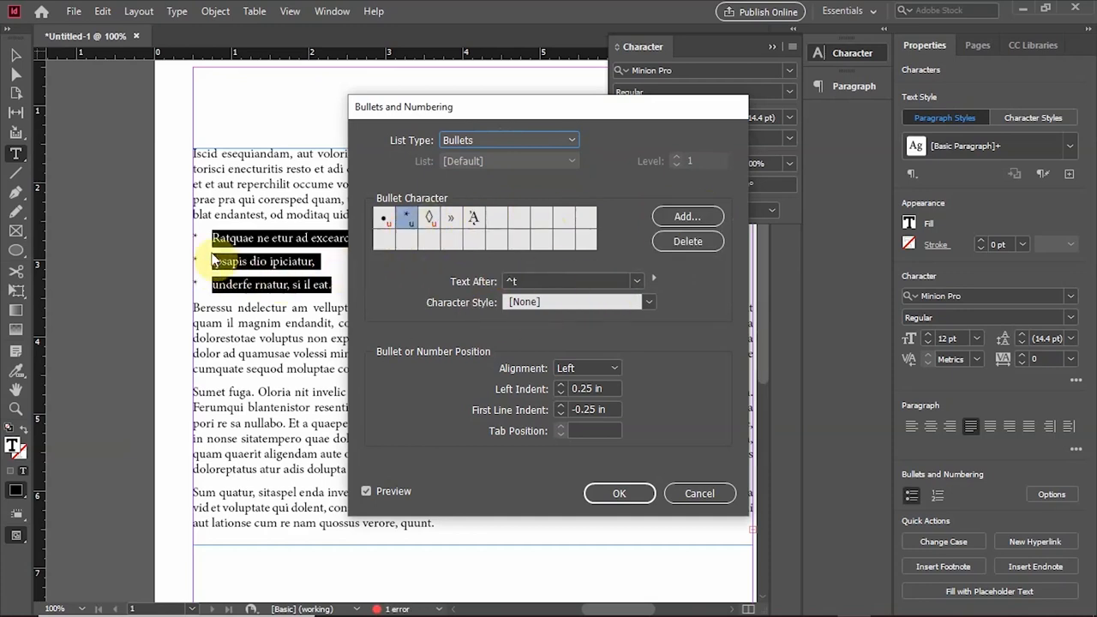
pyautogui.click(451, 219)
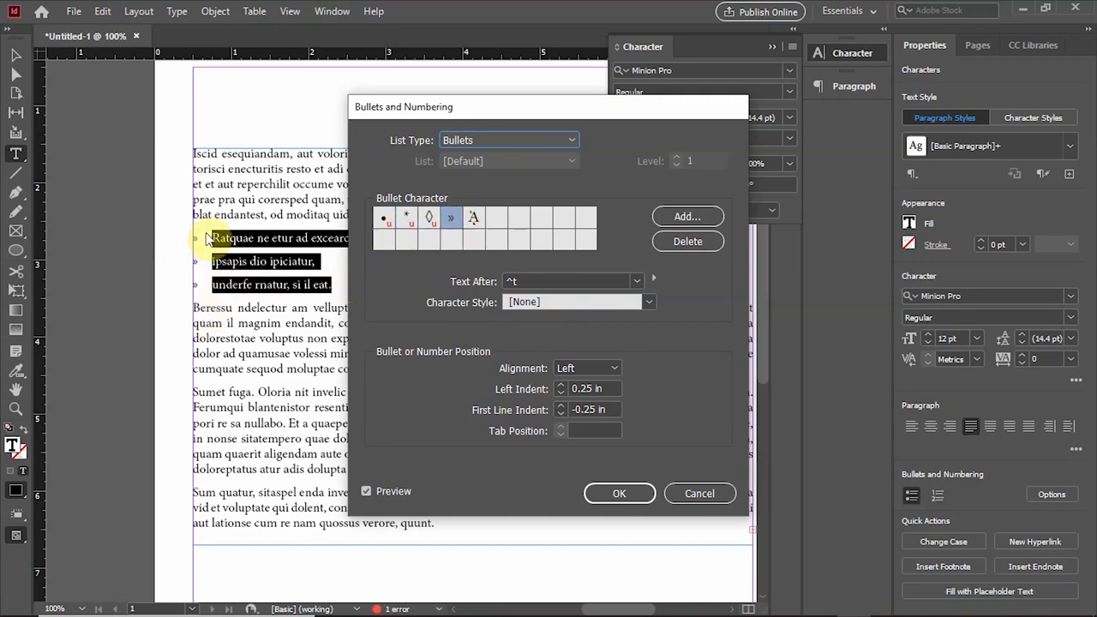
pyautogui.click(689, 216)
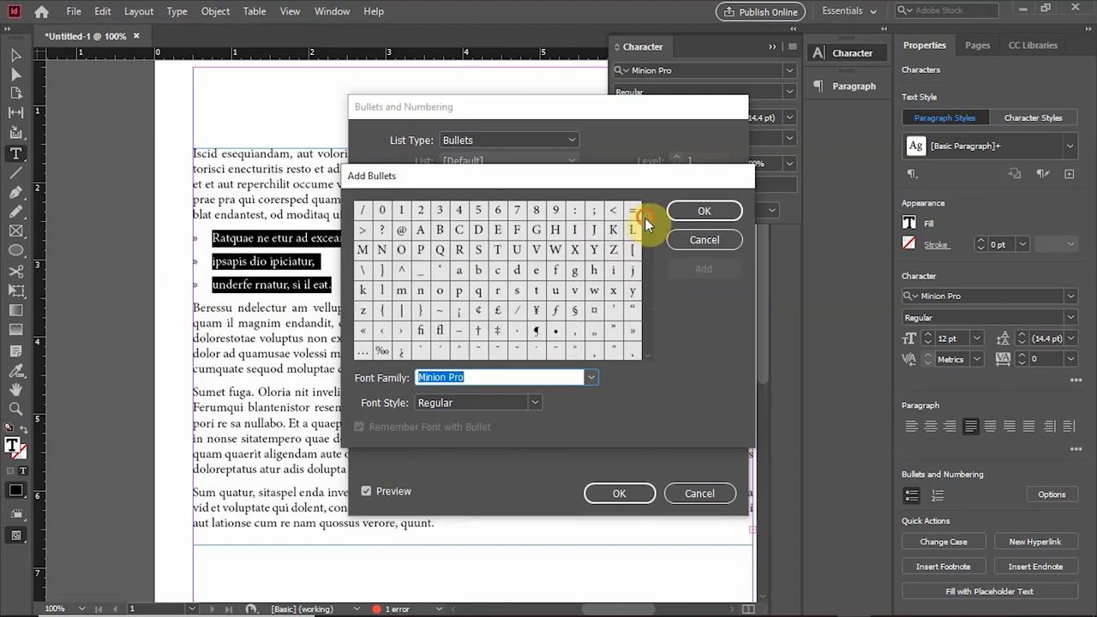
pyautogui.moveTo(649, 225); pyautogui.dragTo(647, 236)
pyautogui.press('Return')
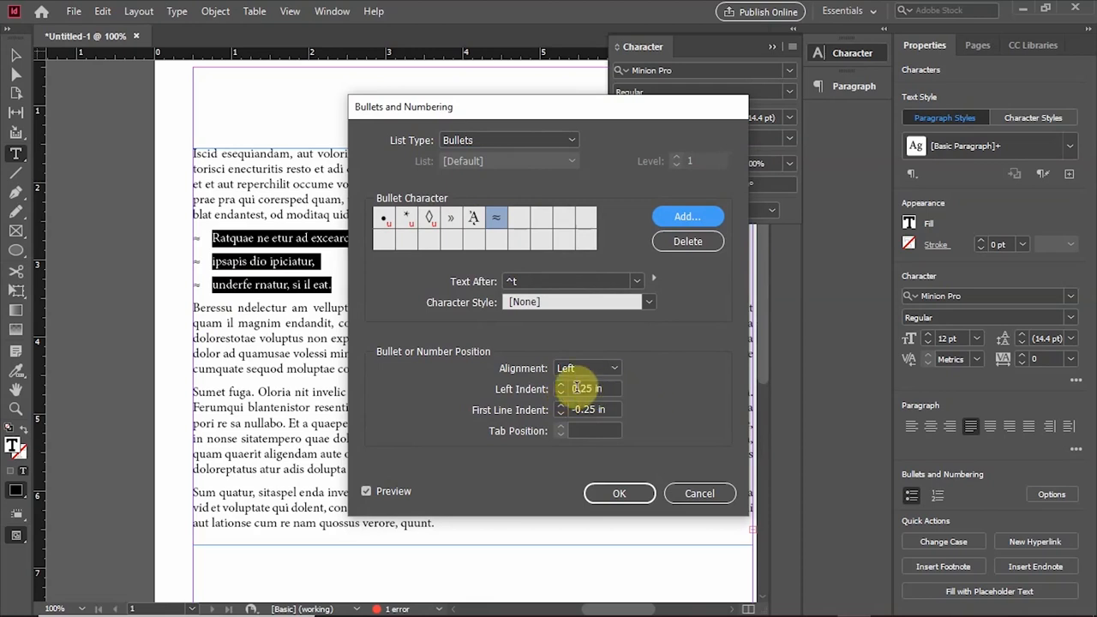
# Increase the list's left indent to 0.5 in, and try to reduce it to 0.1875 in.
pyautogui.click(563, 385)
pyautogui.click(563, 385)
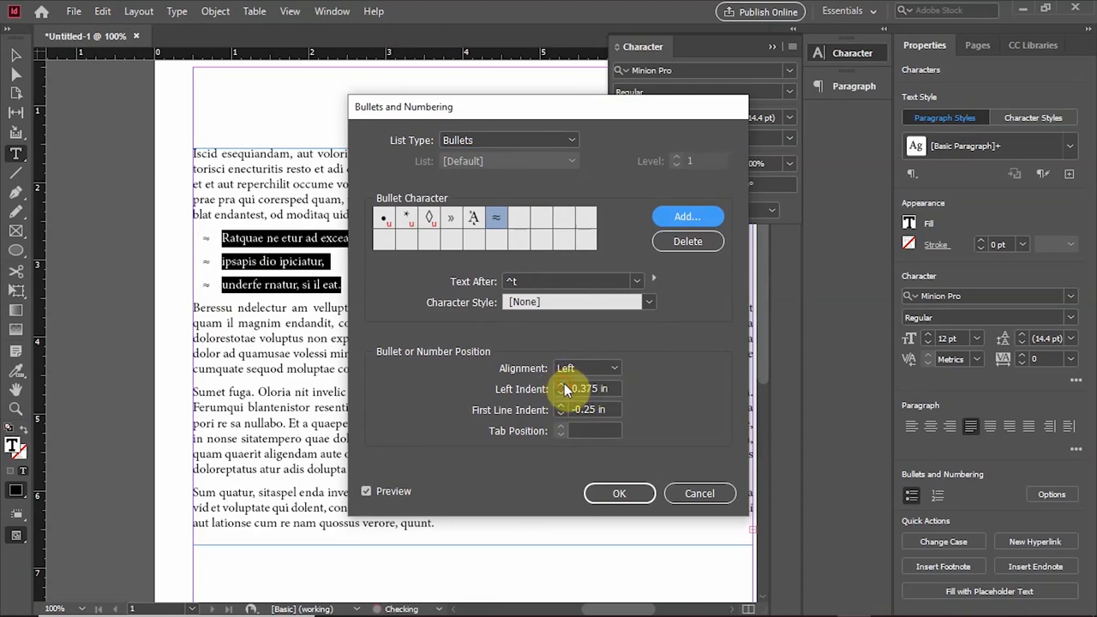
pyautogui.click(562, 385)
pyautogui.click(562, 385)
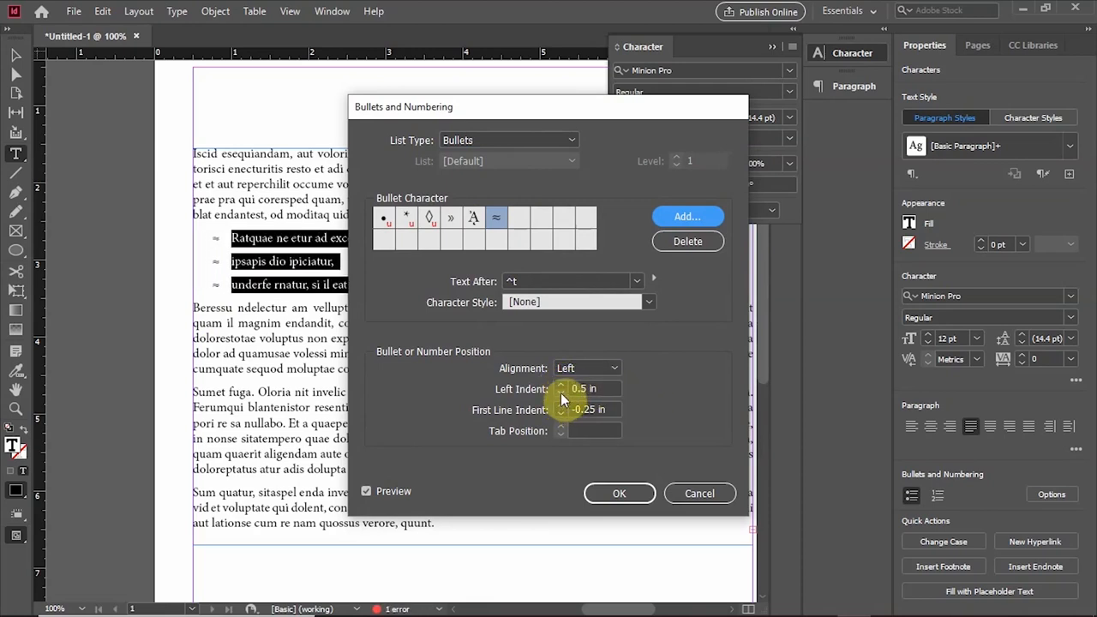
pyautogui.click(560, 392)
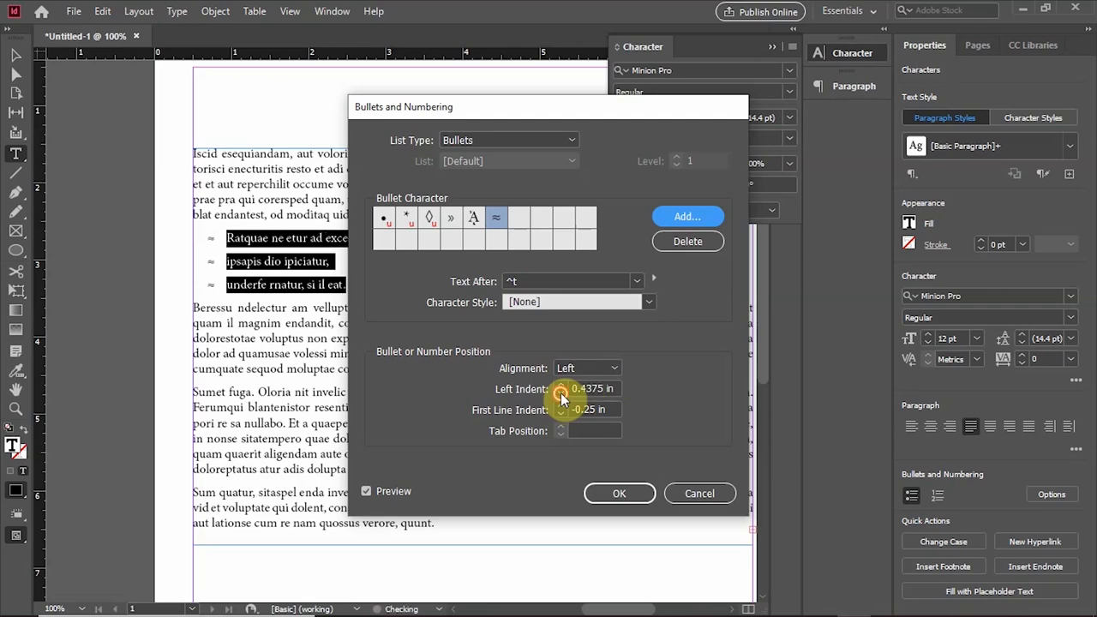
pyautogui.click(561, 392)
pyautogui.click(561, 393)
pyautogui.click(560, 393)
pyautogui.click(561, 393)
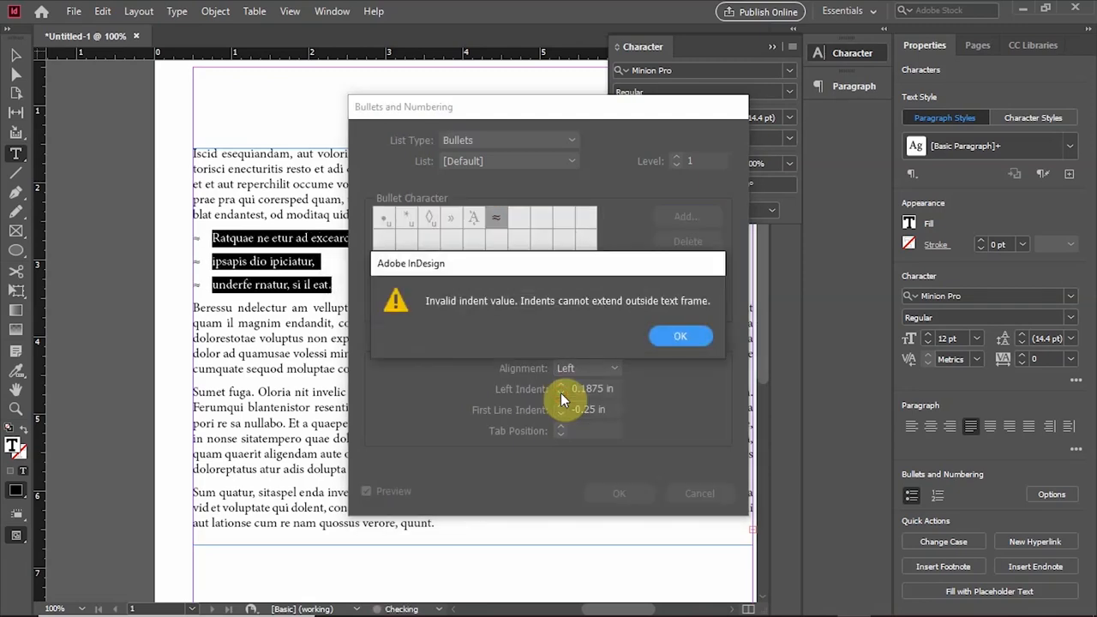
pyautogui.click(680, 336)
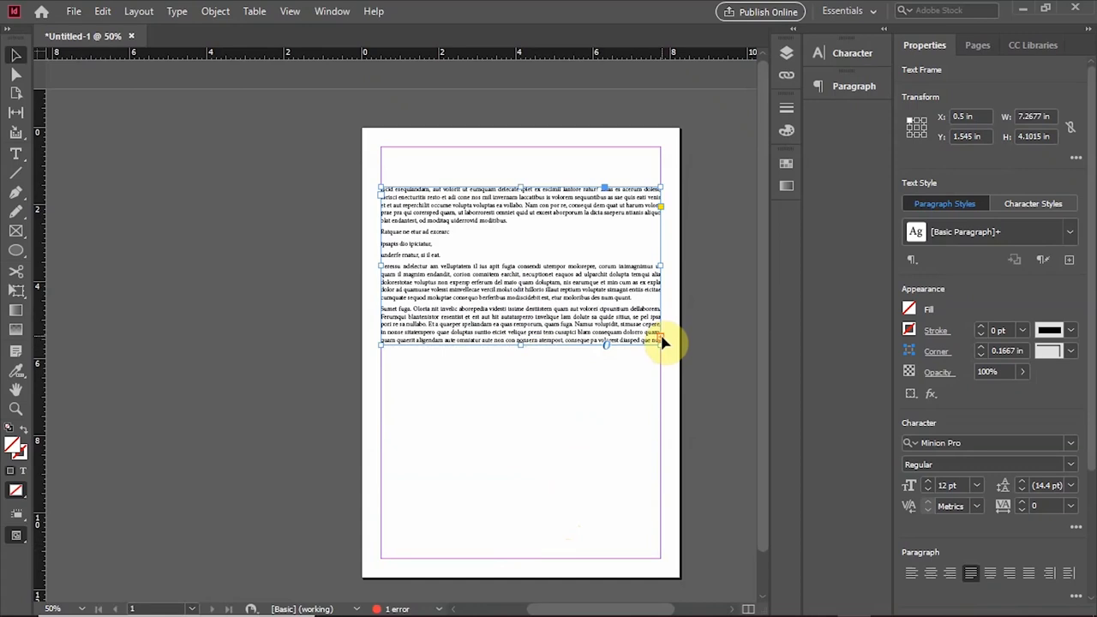
# Move the text frame down page 1 to a Y position of about 7.09 in, resting on the lower margin.
pyautogui.click(661, 338)
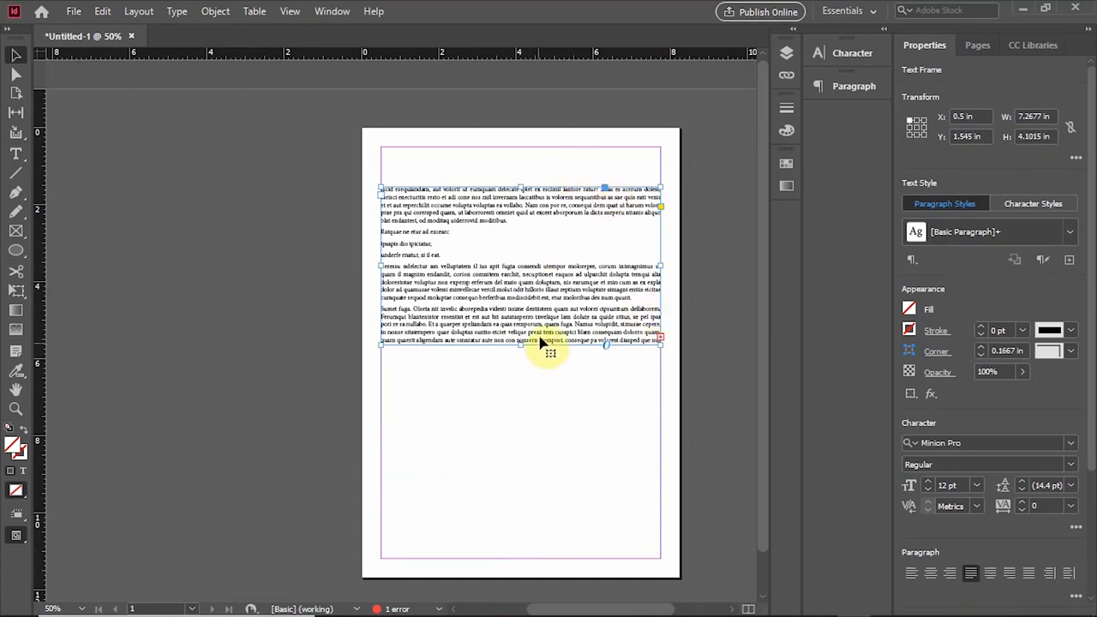
pyautogui.moveTo(542, 329); pyautogui.dragTo(541, 544)
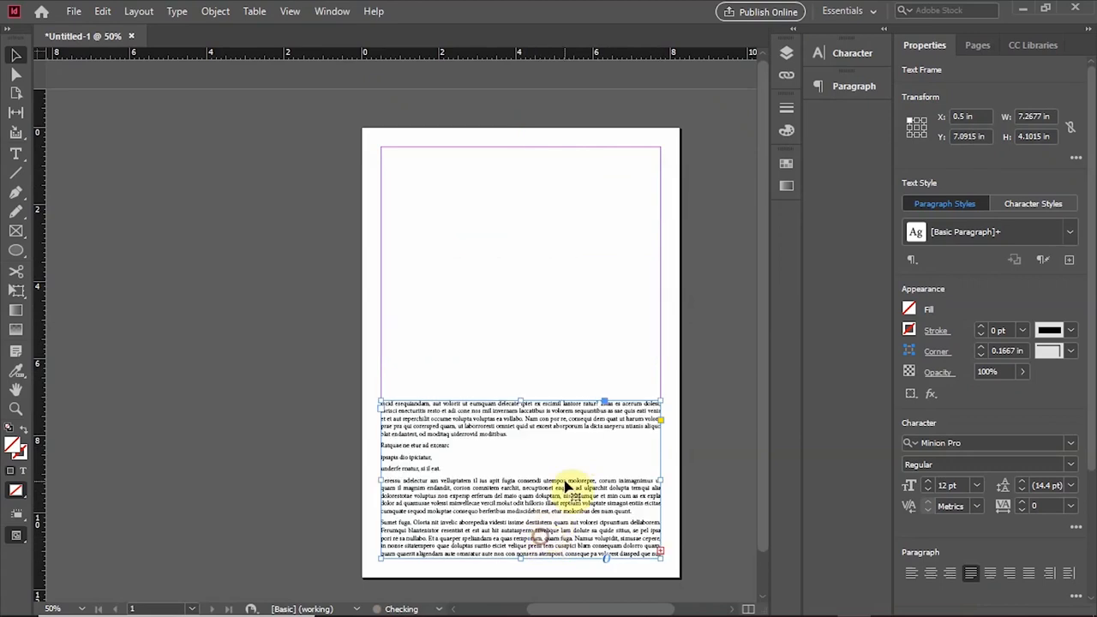
pyautogui.scroll(-1, 562, 405)
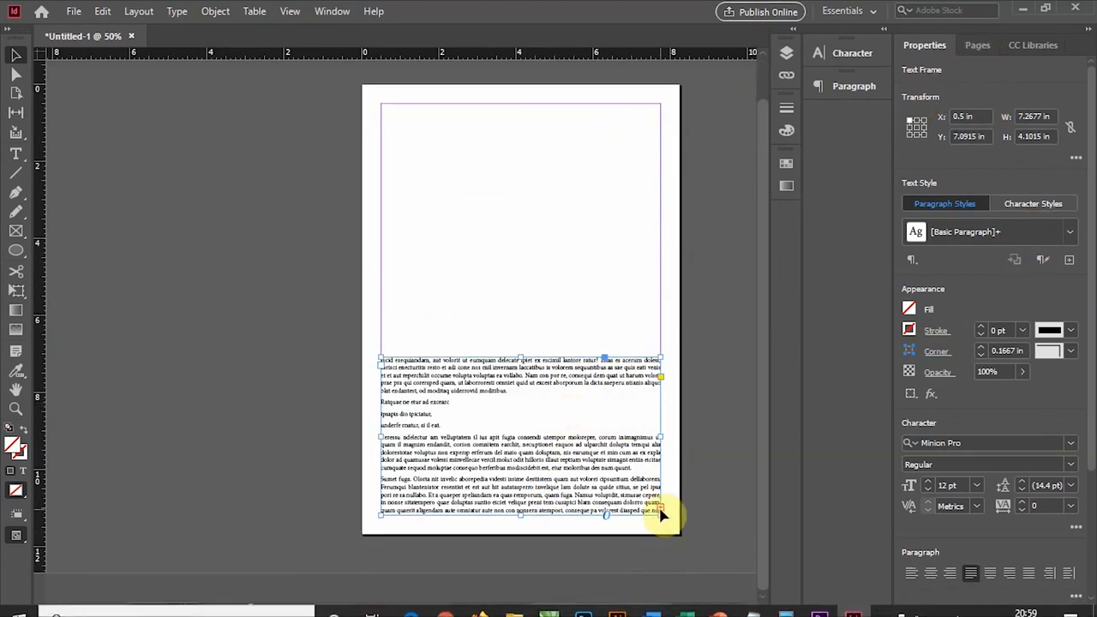
# Insert one A-Master page after page 1 and another after page 2.
pyautogui.click(978, 45)
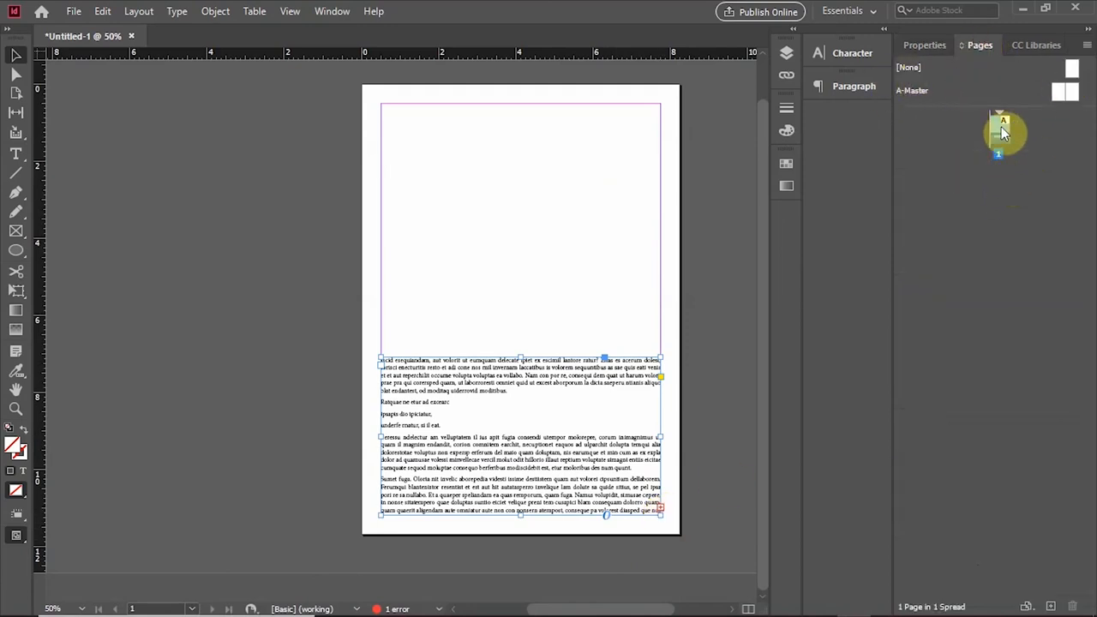
pyautogui.rightClick(1003, 281)
pyautogui.click(977, 287)
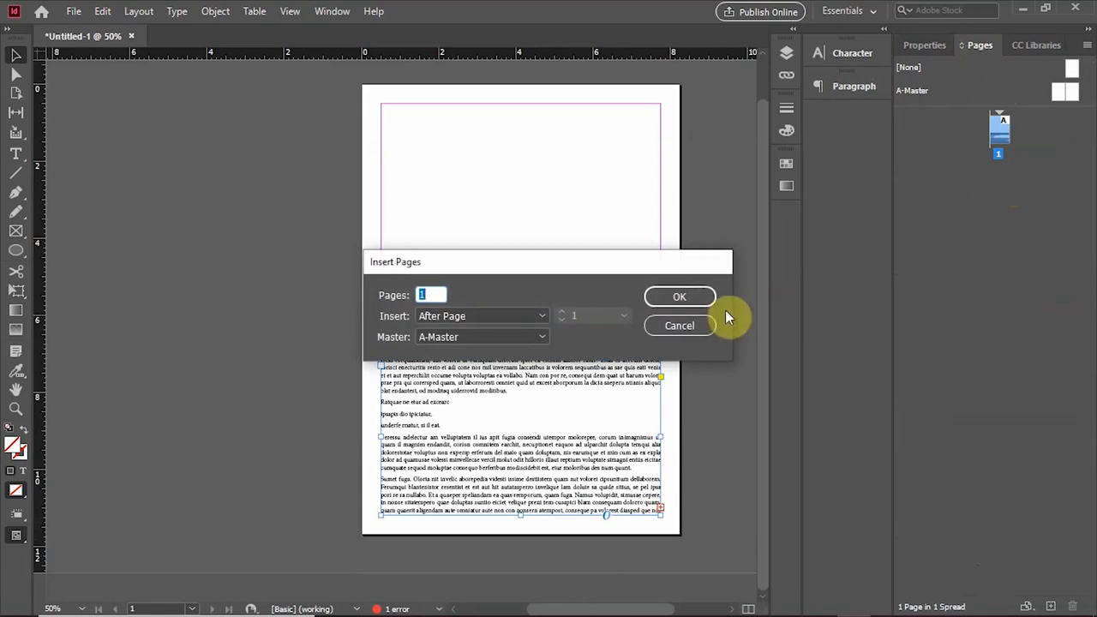
pyautogui.click(677, 297)
pyautogui.rightClick(954, 290)
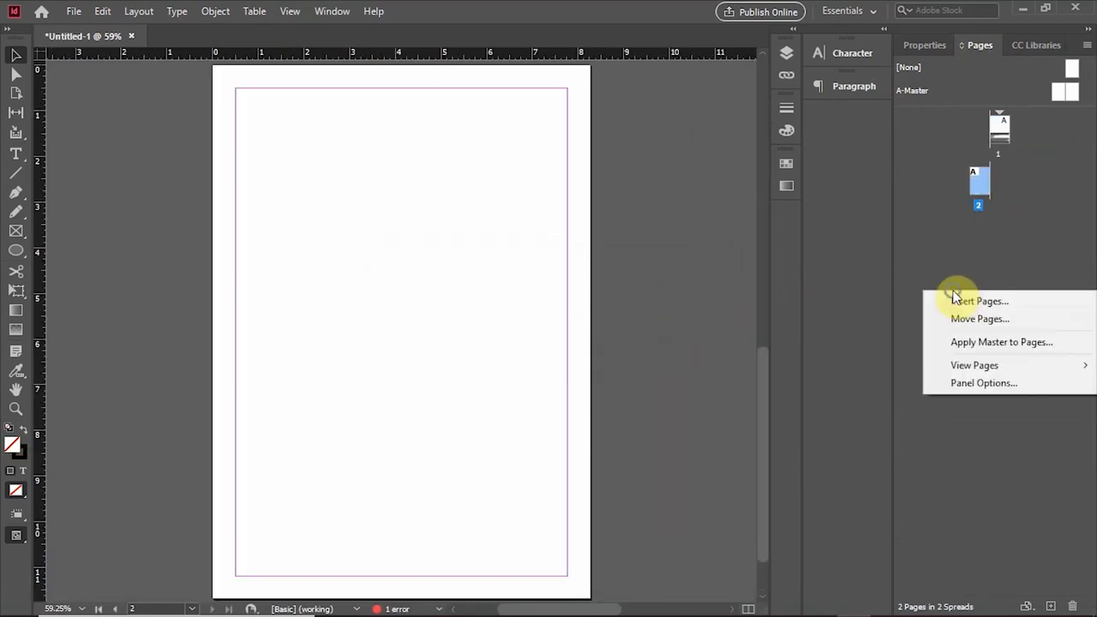
pyautogui.click(983, 301)
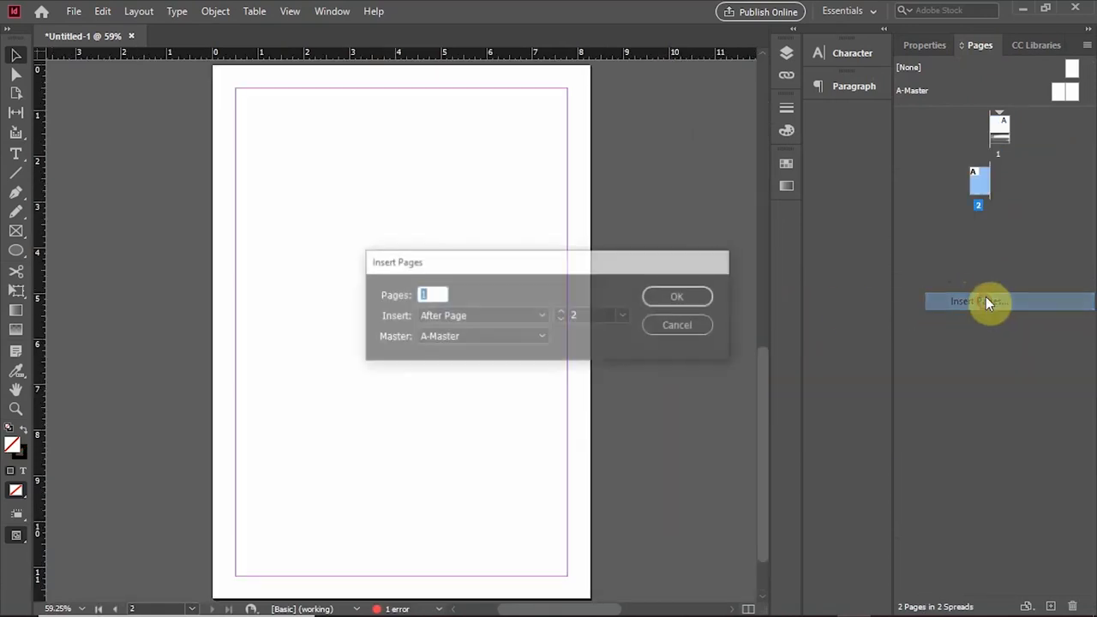
pyautogui.click(671, 298)
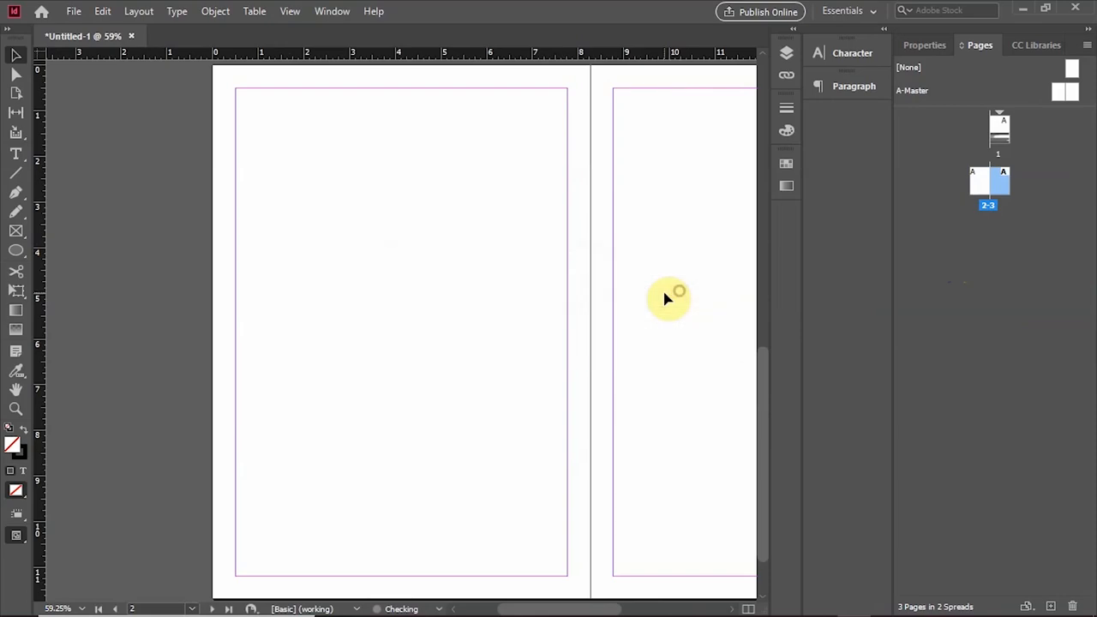
# Load the overset text from the page 1 frame and flow it into a new threaded frame drawn on page 2.
pyautogui.click(983, 180)
pyautogui.scroll(5, 443, 264)
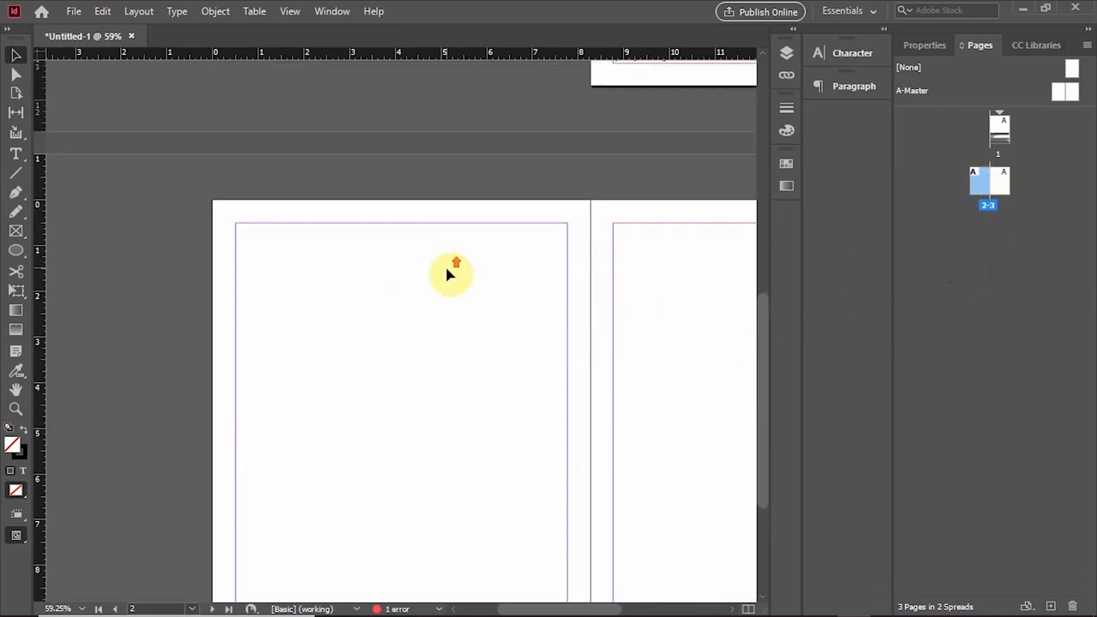
pyautogui.moveTo(551, 608); pyautogui.dragTo(620, 608)
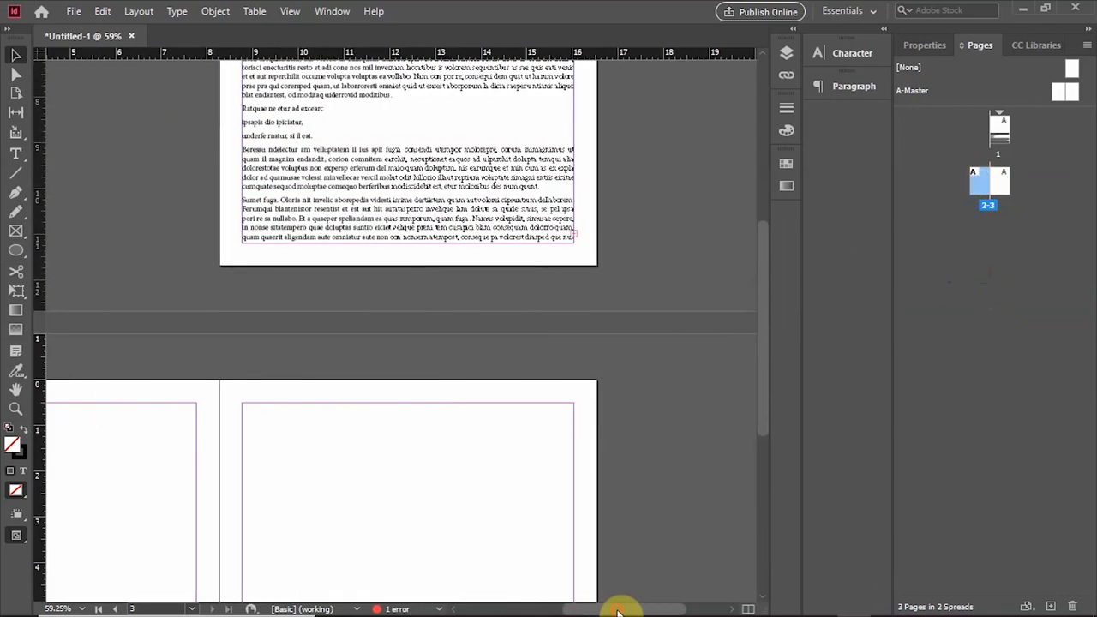
pyautogui.click(575, 235)
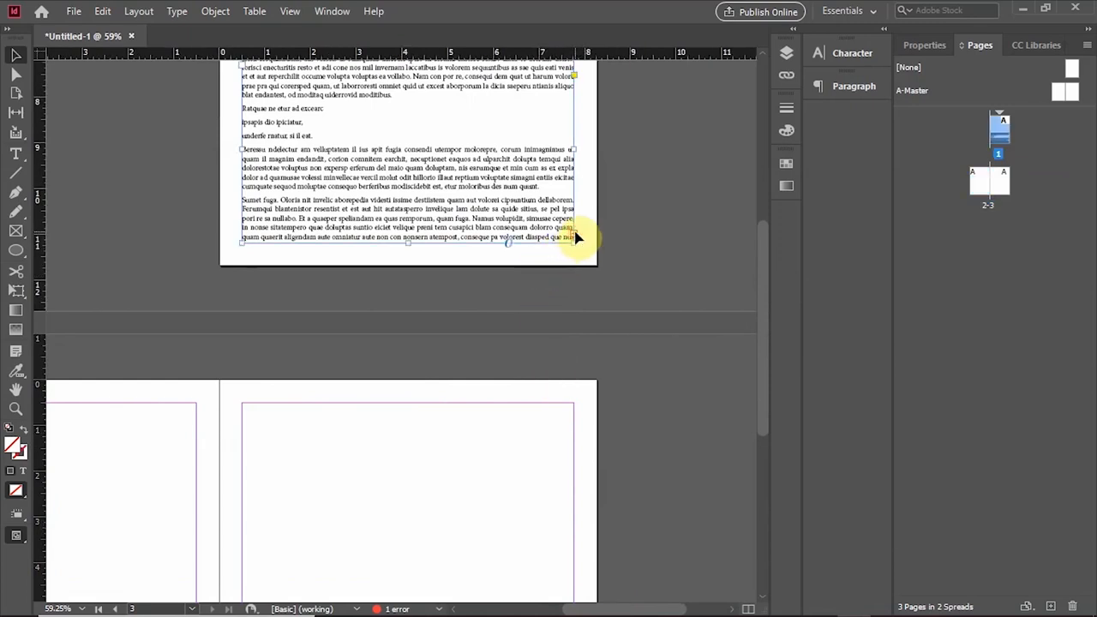
pyautogui.click(573, 237)
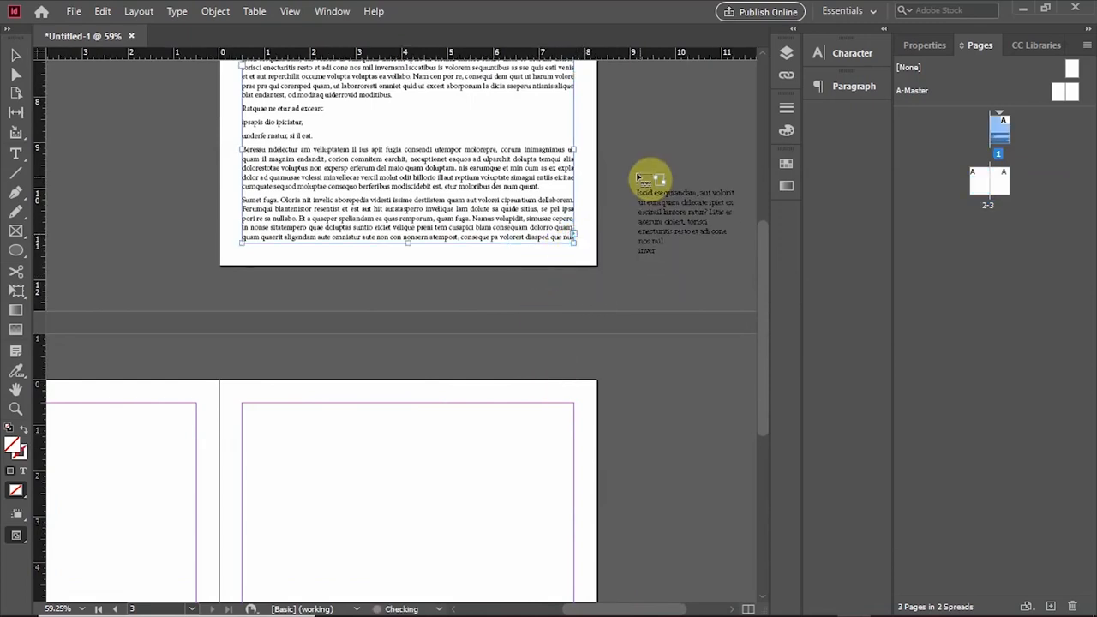
pyautogui.scroll(-2, 644, 182)
pyautogui.scroll(-1, 609, 233)
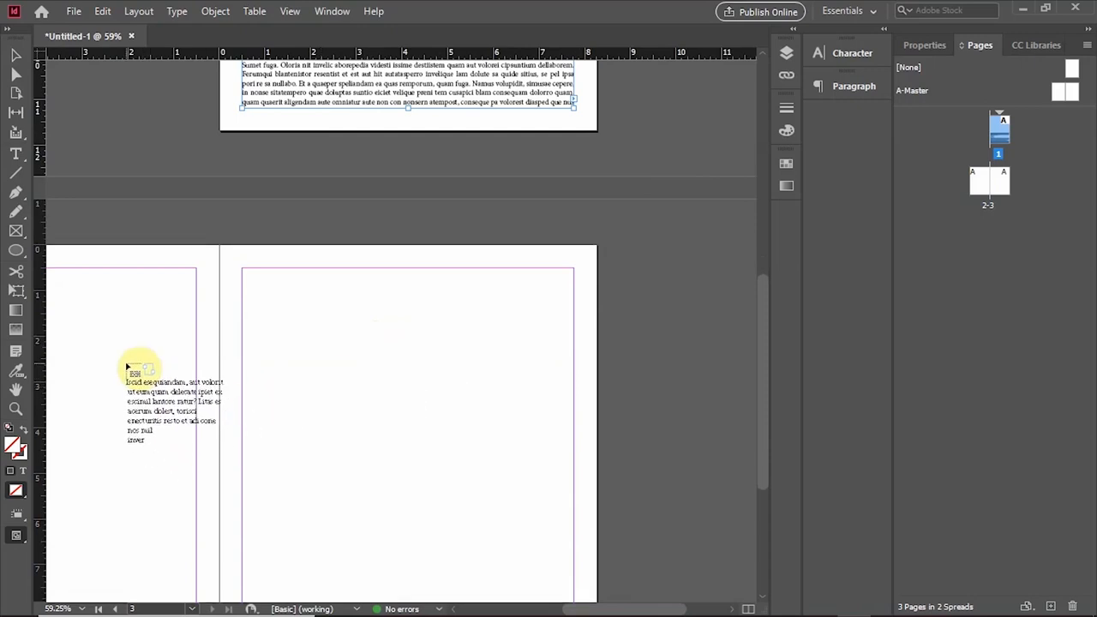
pyautogui.moveTo(586, 609); pyautogui.dragTo(539, 610)
pyautogui.moveTo(162, 304); pyautogui.dragTo(426, 445)
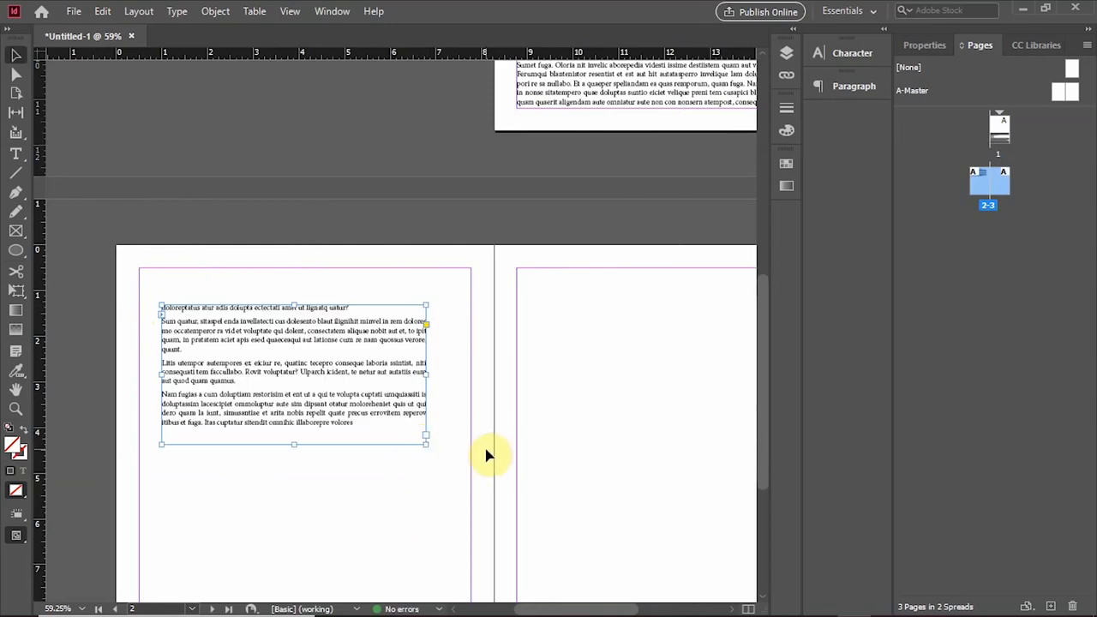
# Extend the threaded text frame on page 2 to the upper and side margins.
pyautogui.scroll(6, 445, 344)
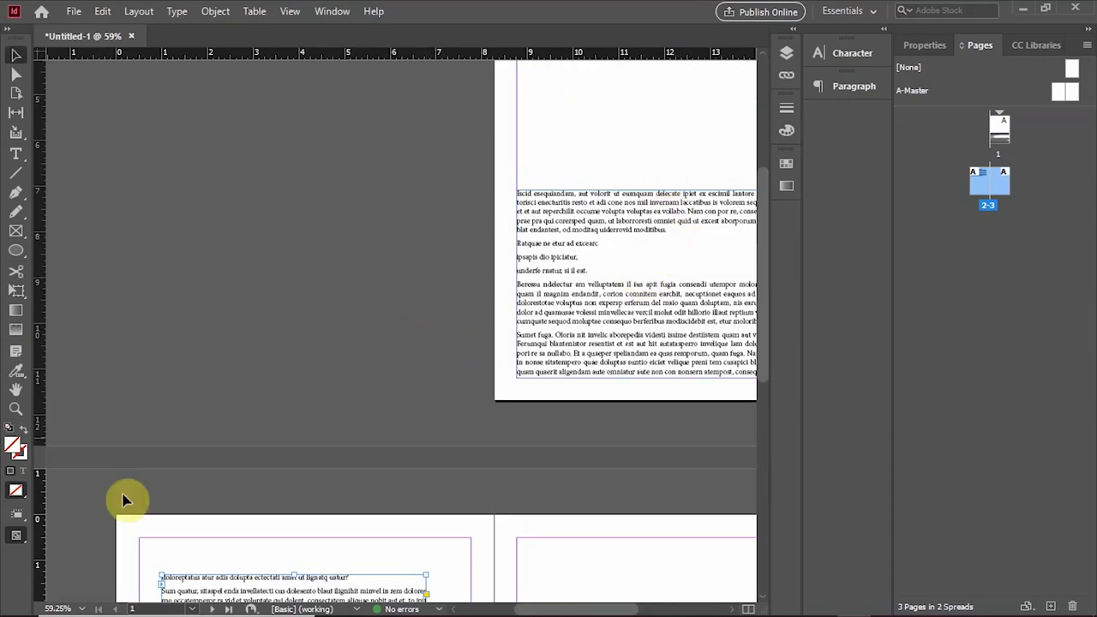
pyautogui.scroll(-4, 304, 301)
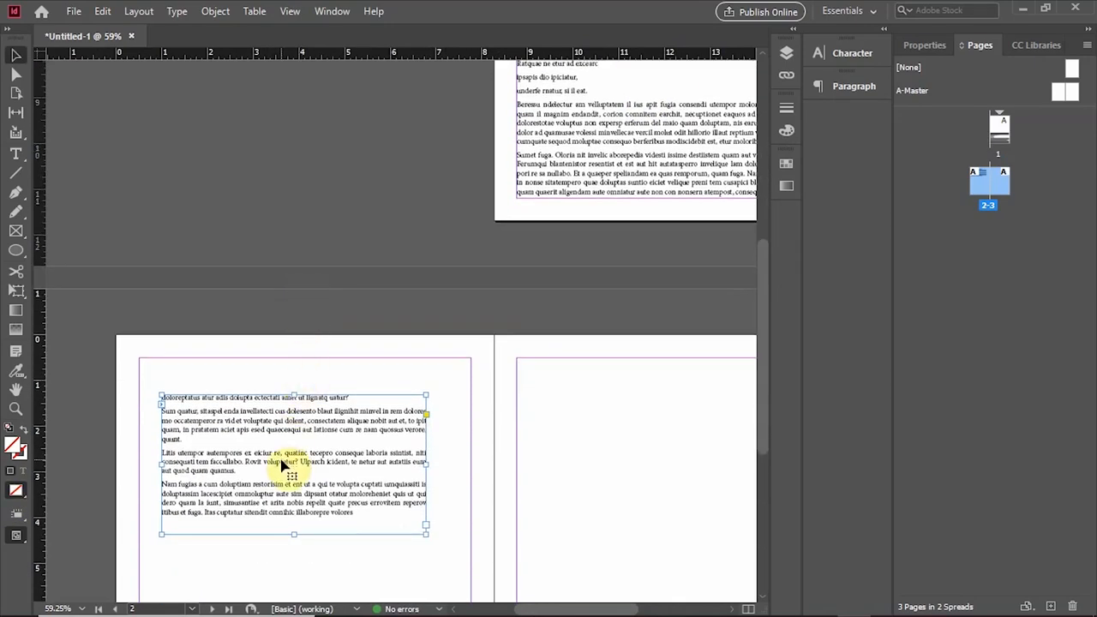
pyautogui.moveTo(294, 395); pyautogui.dragTo(314, 358)
pyautogui.moveTo(425, 445); pyautogui.dragTo(471, 444)
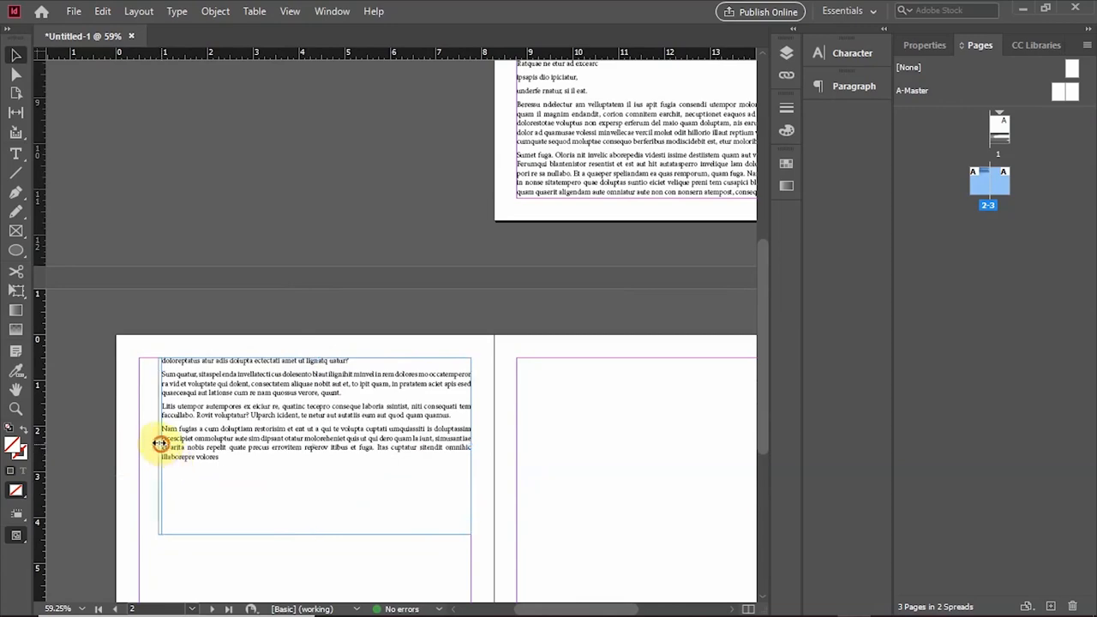
pyautogui.click(287, 466)
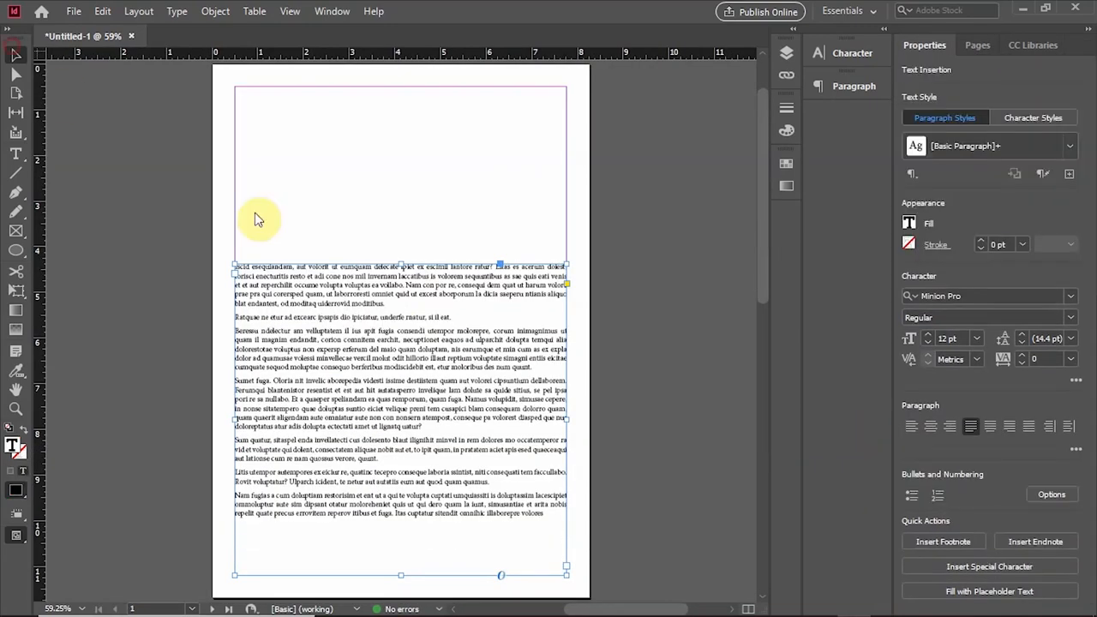
# Try three columns in the page 1 text frame and settle on two.
pyautogui.press('Escape')
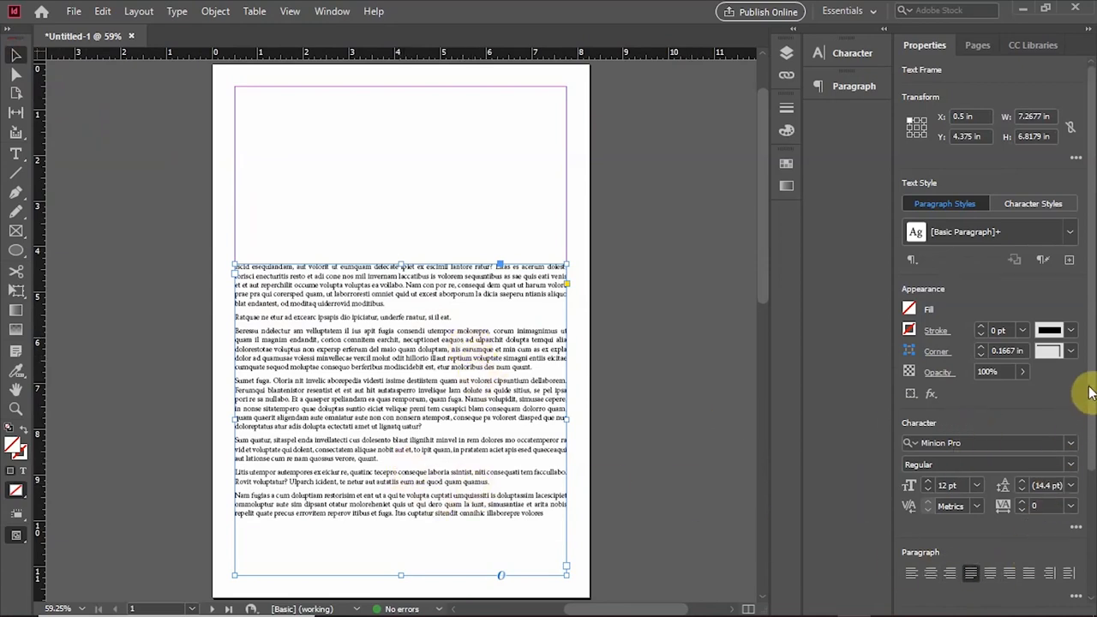
pyautogui.moveTo(1089, 387); pyautogui.dragTo(1081, 551)
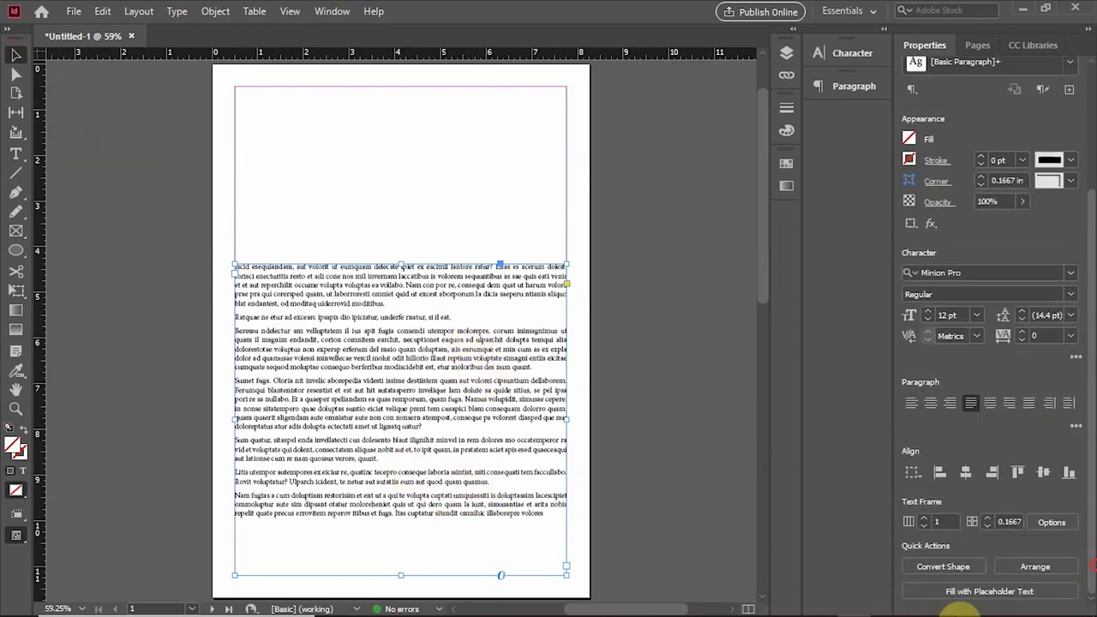
pyautogui.click(924, 518)
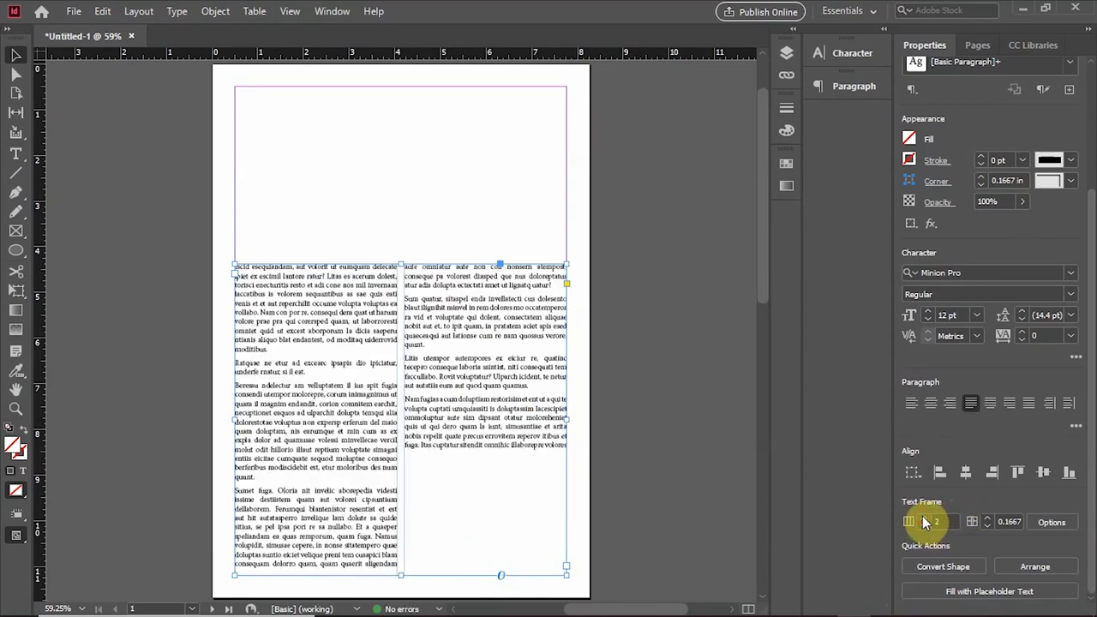
pyautogui.click(925, 519)
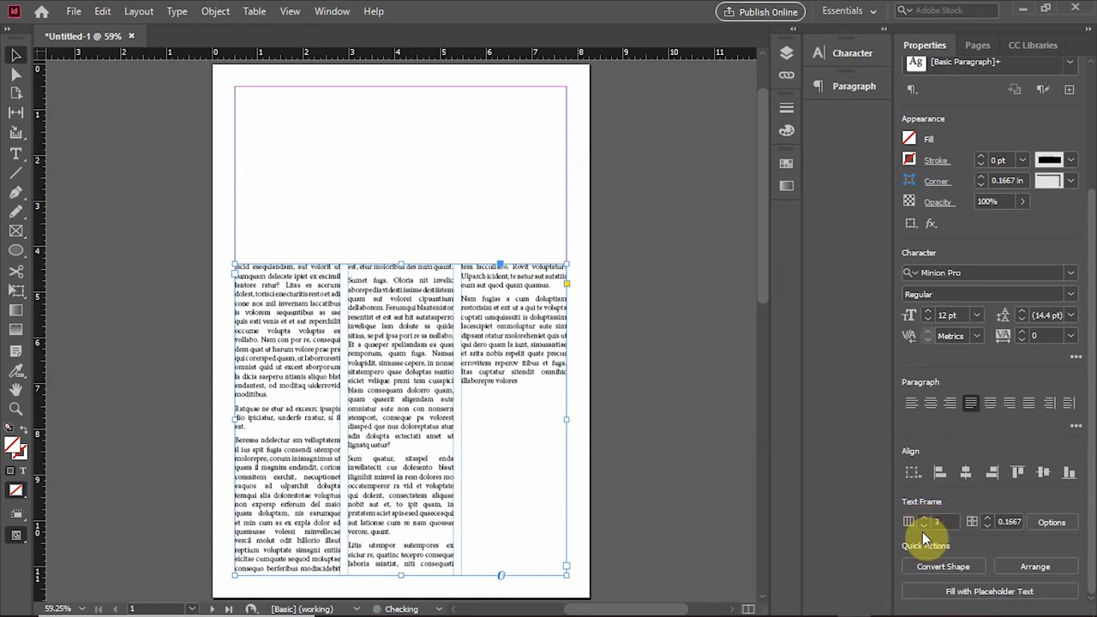
pyautogui.click(924, 527)
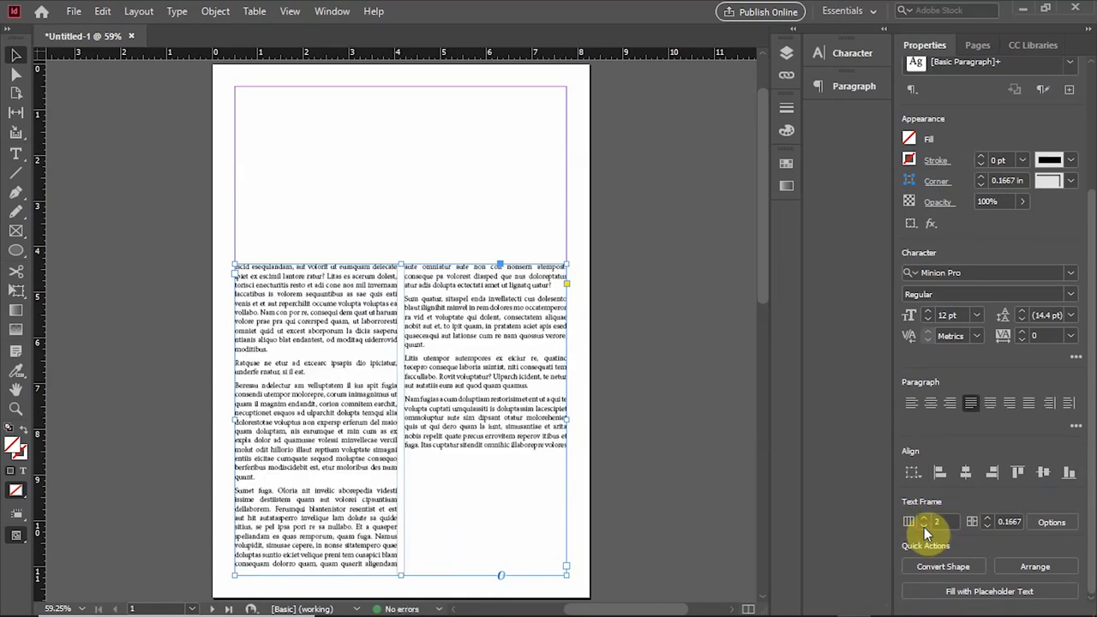
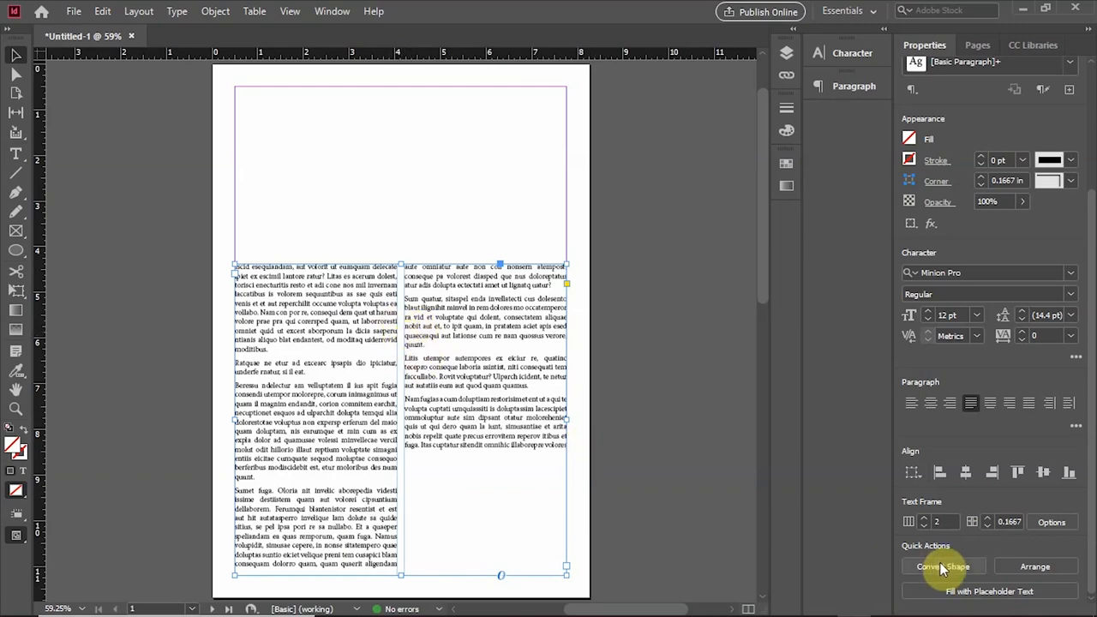
# Widen the gutter between the two columns to 0.4375 in and reduce it to 0.3125 in.
pyautogui.click(986, 517)
pyautogui.click(986, 517)
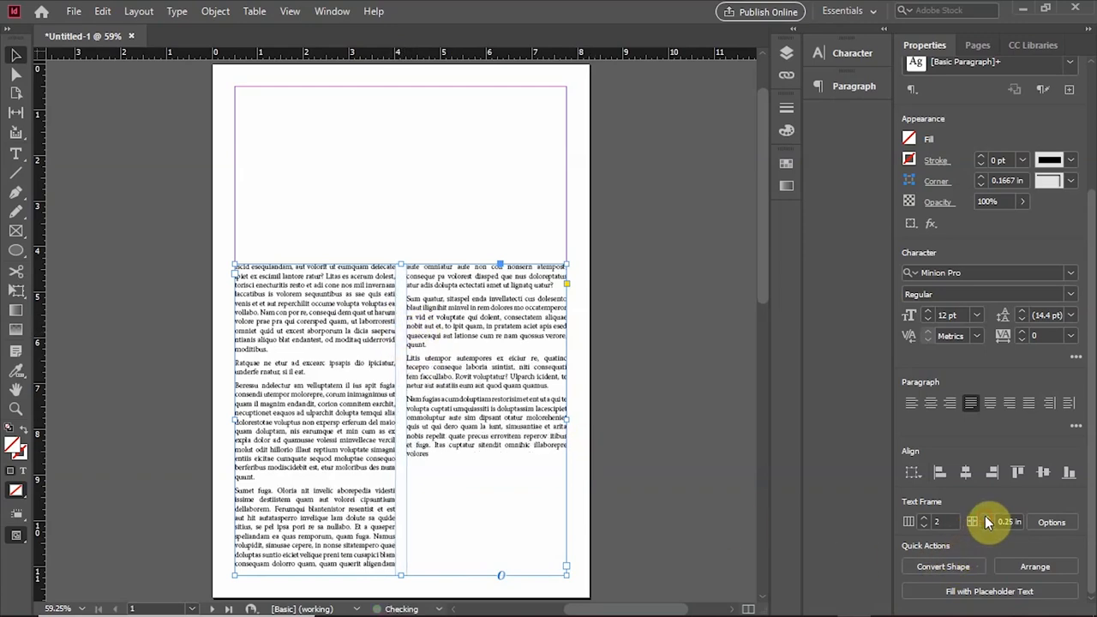
pyautogui.click(986, 517)
pyautogui.click(986, 517)
pyautogui.click(986, 517)
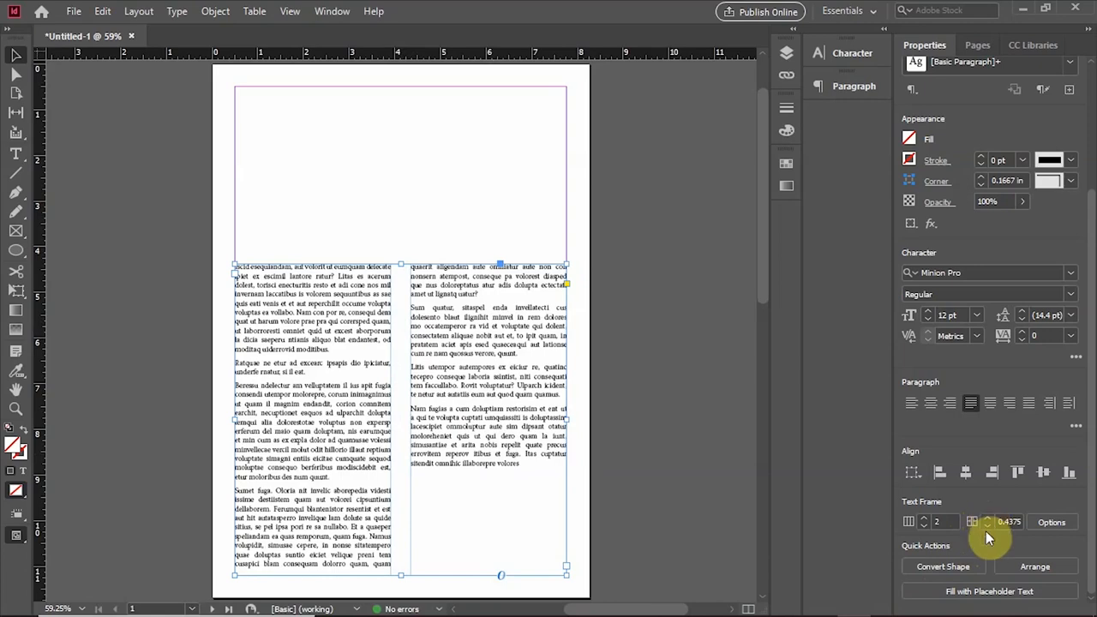
pyautogui.click(987, 528)
pyautogui.click(987, 527)
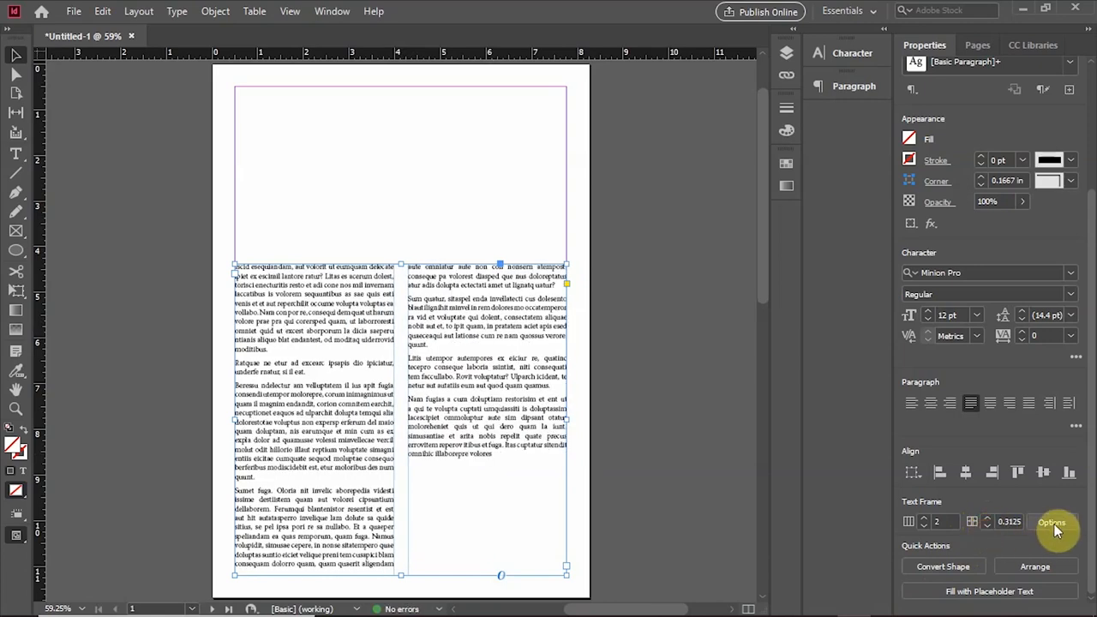
# In the Text Frame Options, try a column width of 3.625 in and reduce it again.
pyautogui.click(1054, 524)
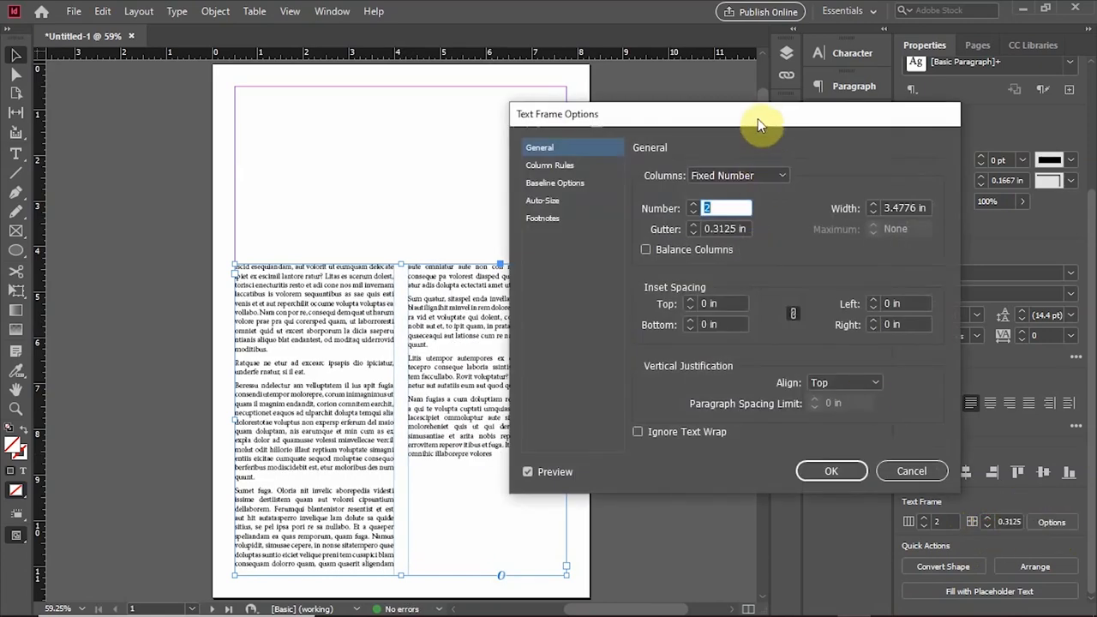
pyautogui.moveTo(758, 118); pyautogui.dragTo(594, 124)
pyautogui.press('Return')
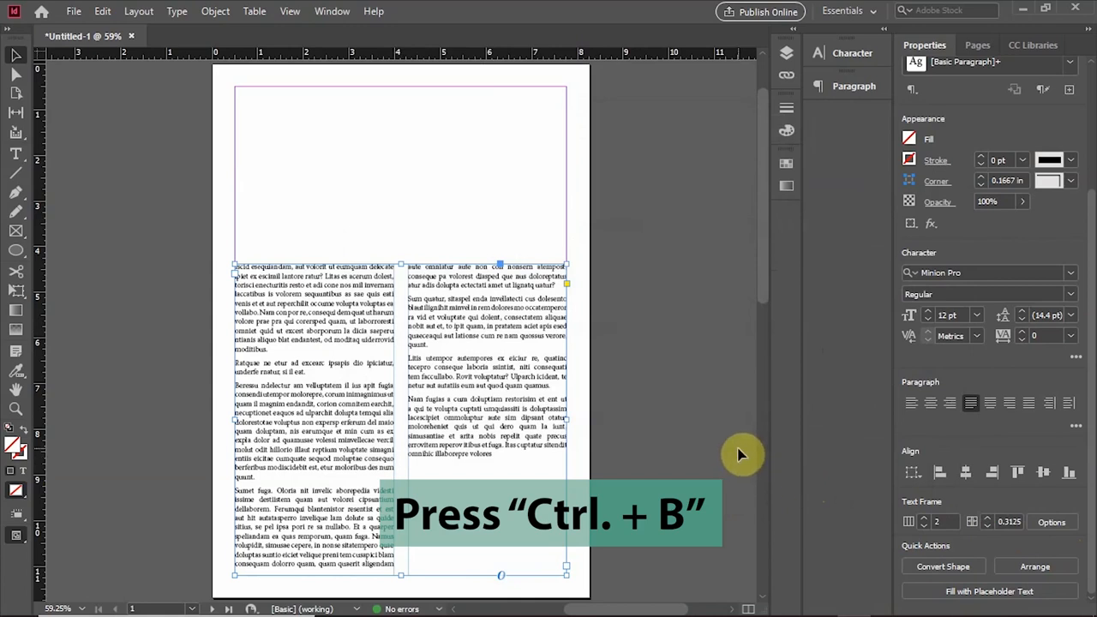
pyautogui.hotkey('ctrl', 'b')
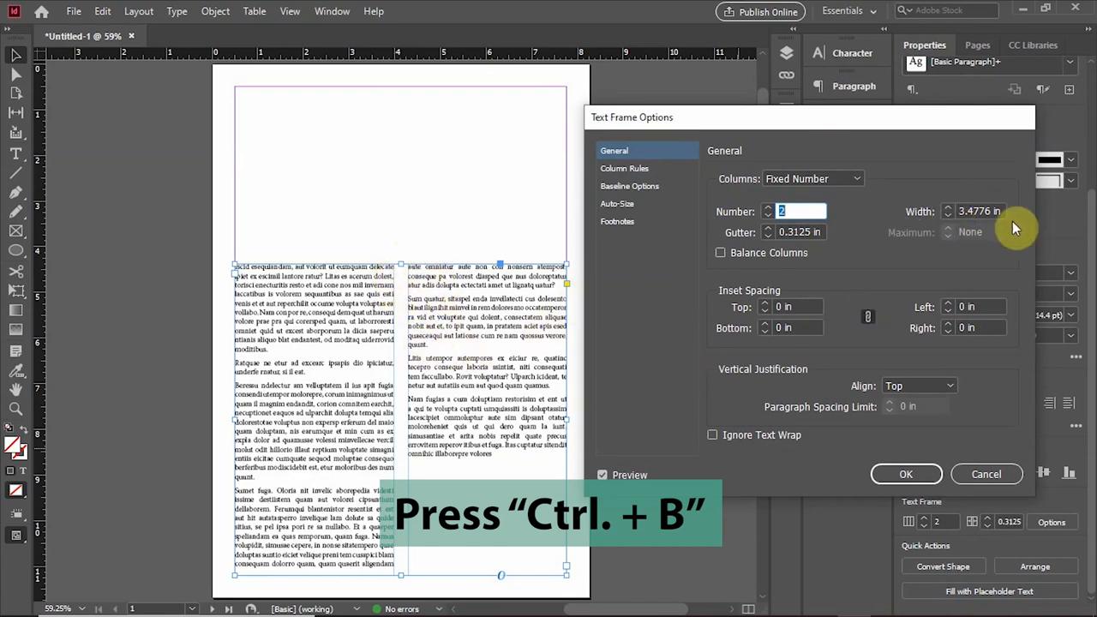
pyautogui.click(950, 210)
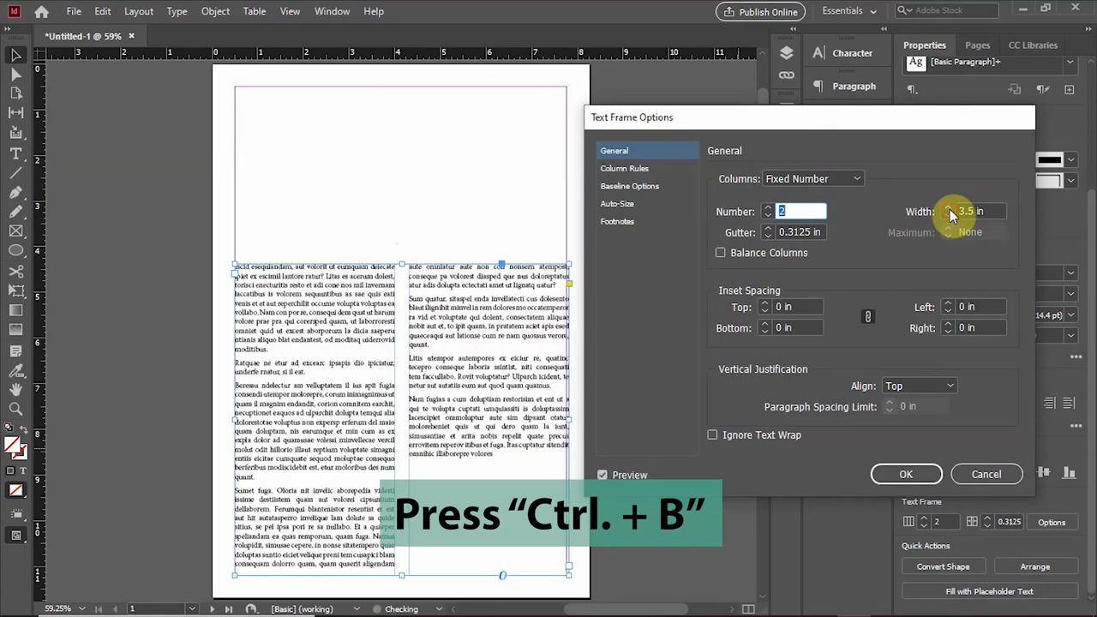
pyautogui.click(950, 209)
pyautogui.click(950, 210)
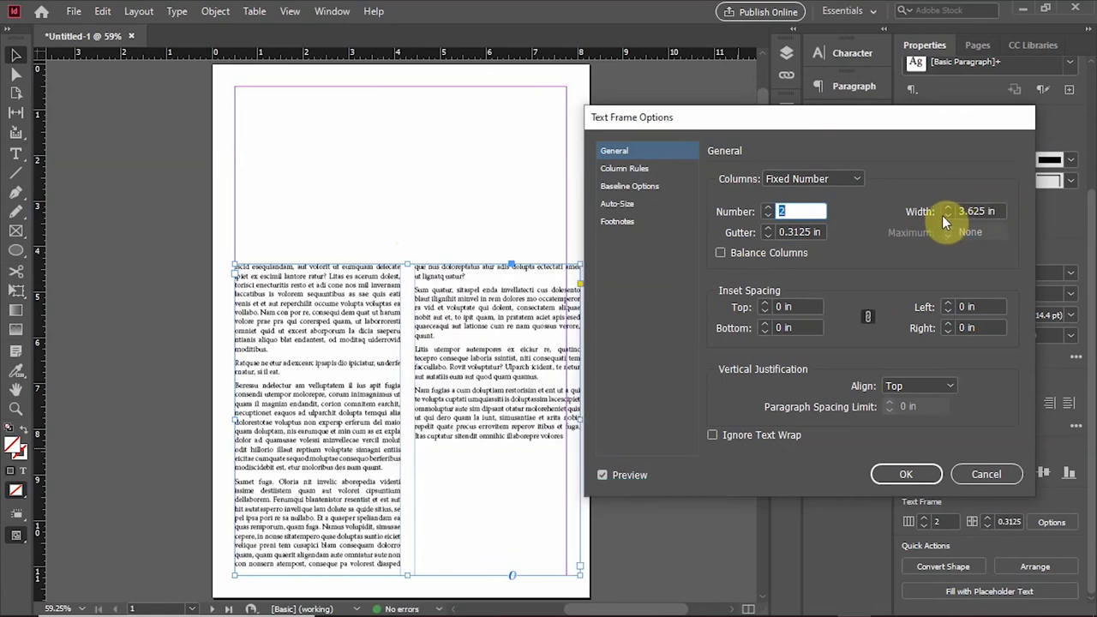
pyautogui.click(946, 215)
pyautogui.click(946, 215)
pyautogui.click(946, 214)
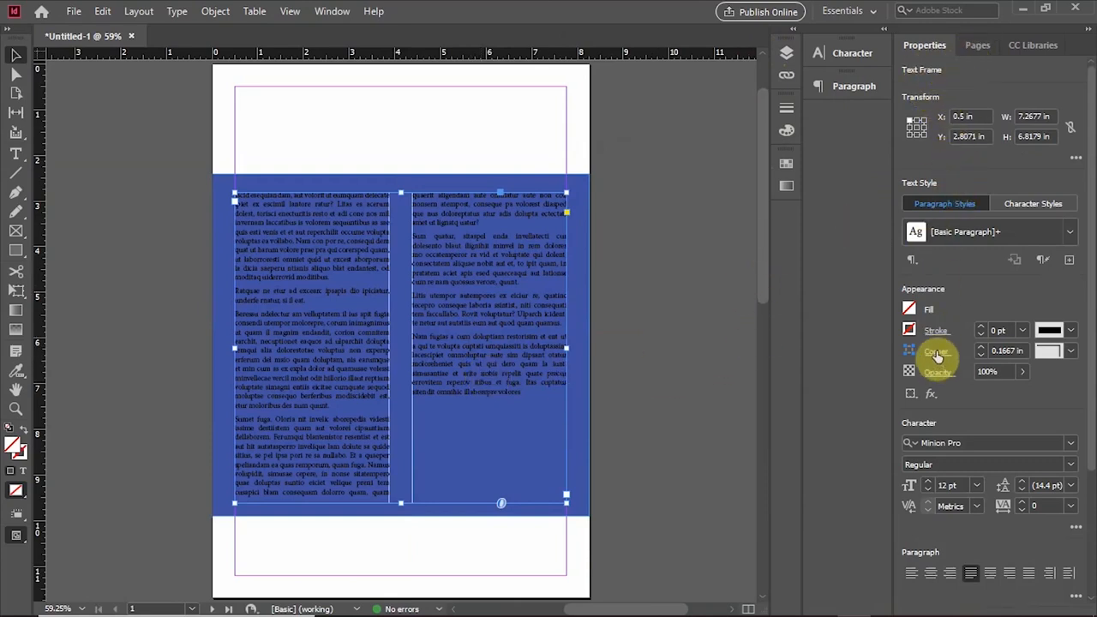
# Select all the text in the two-column frame on page 1 and set its fill color to Paper.
pyautogui.click(910, 309)
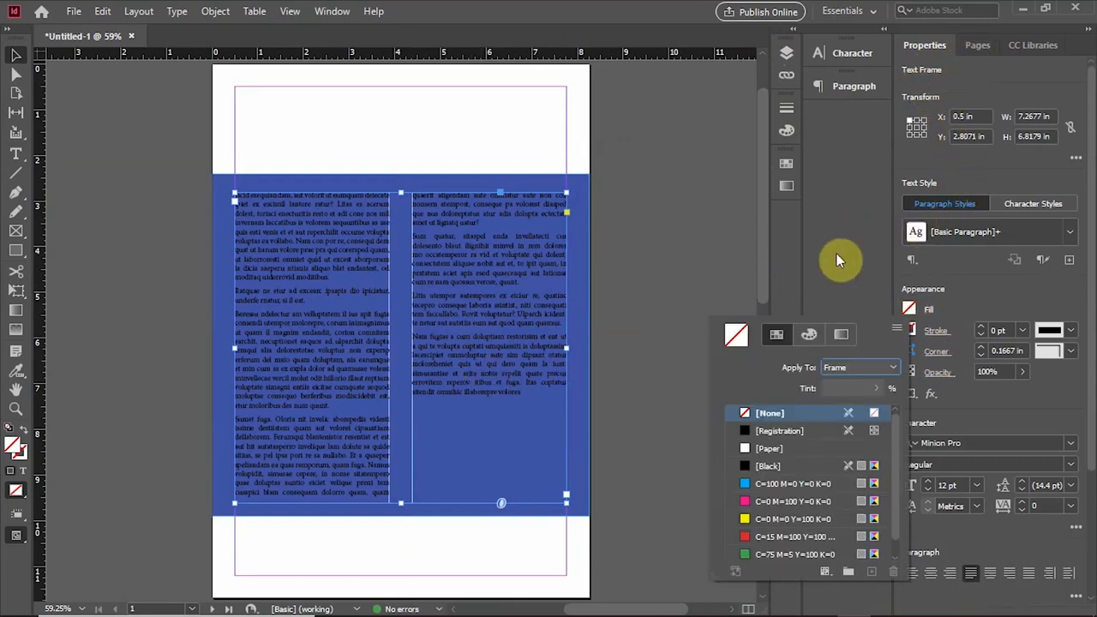
pyautogui.doubleClick(473, 309)
pyautogui.hotkey('ctrl', 'a')
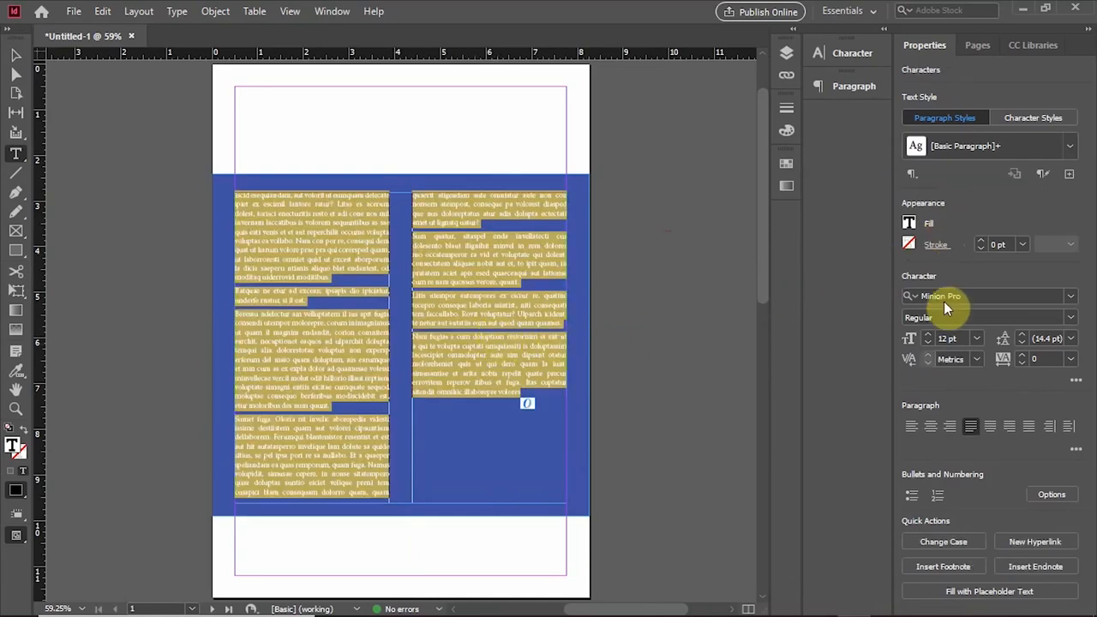
pyautogui.click(910, 224)
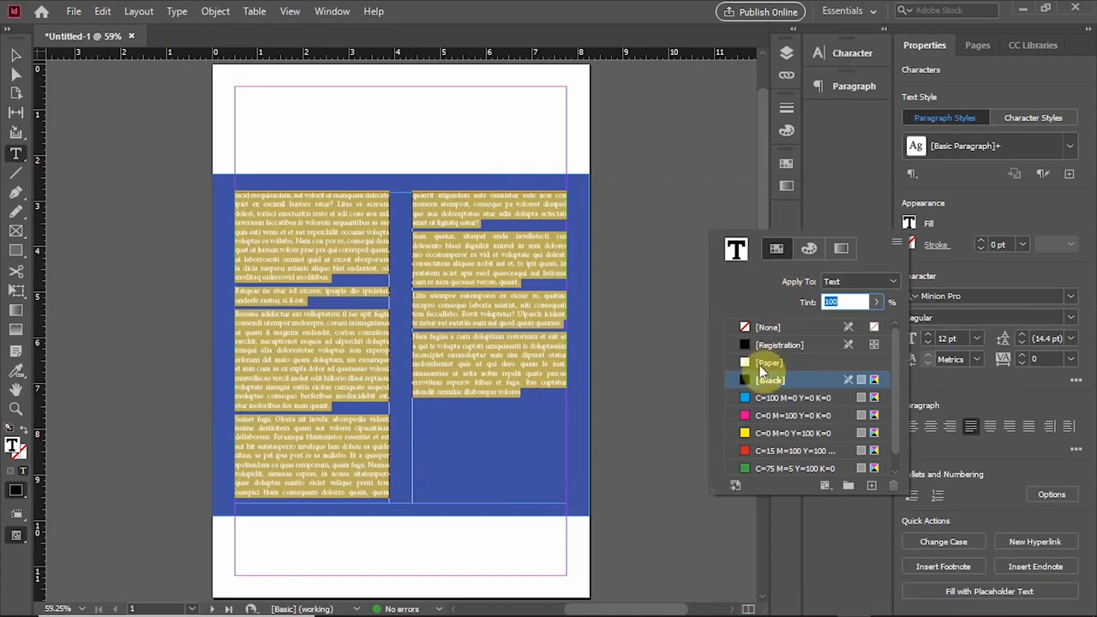
pyautogui.click(745, 360)
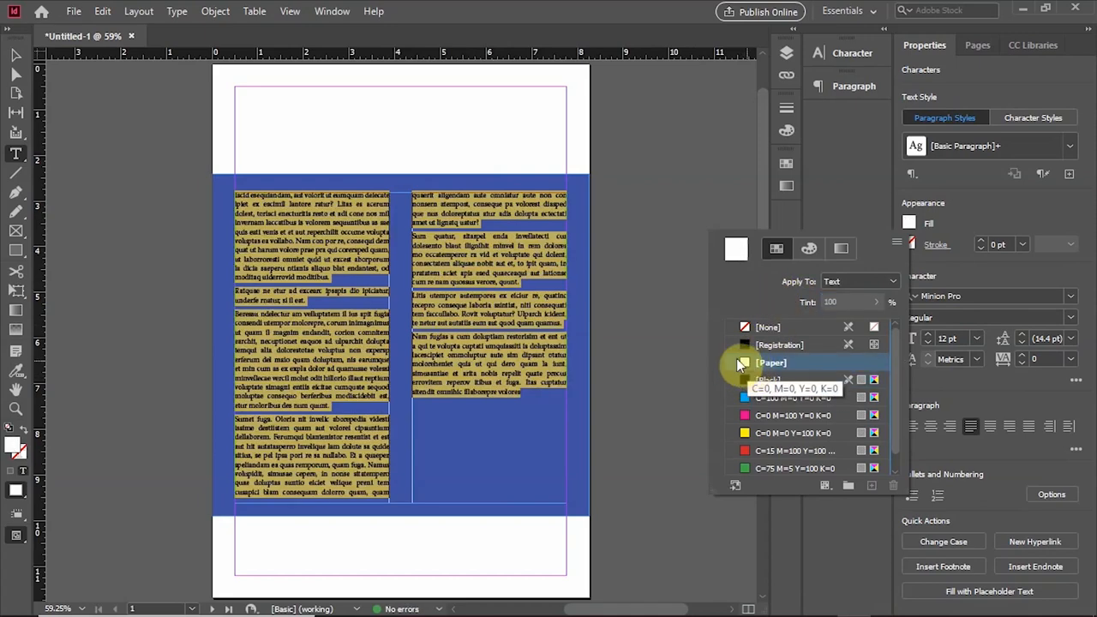
pyautogui.click(16, 55)
pyautogui.click(151, 273)
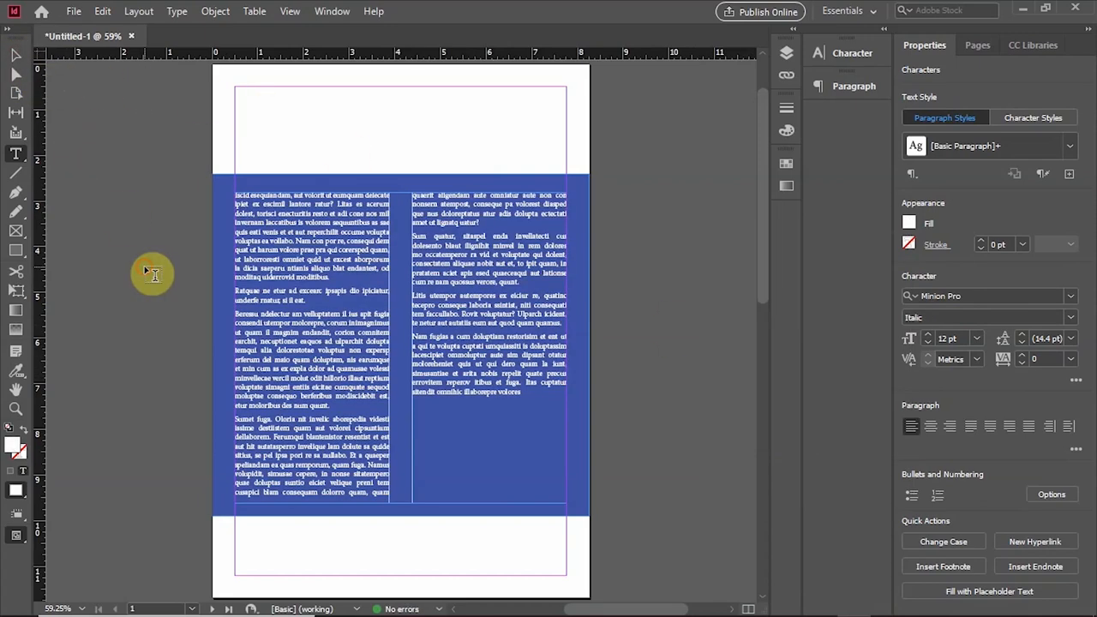
# Try a Black fill and a C=100 M=0 Y=0 K=0 fill on the two-column text frame.
pyautogui.click(333, 248)
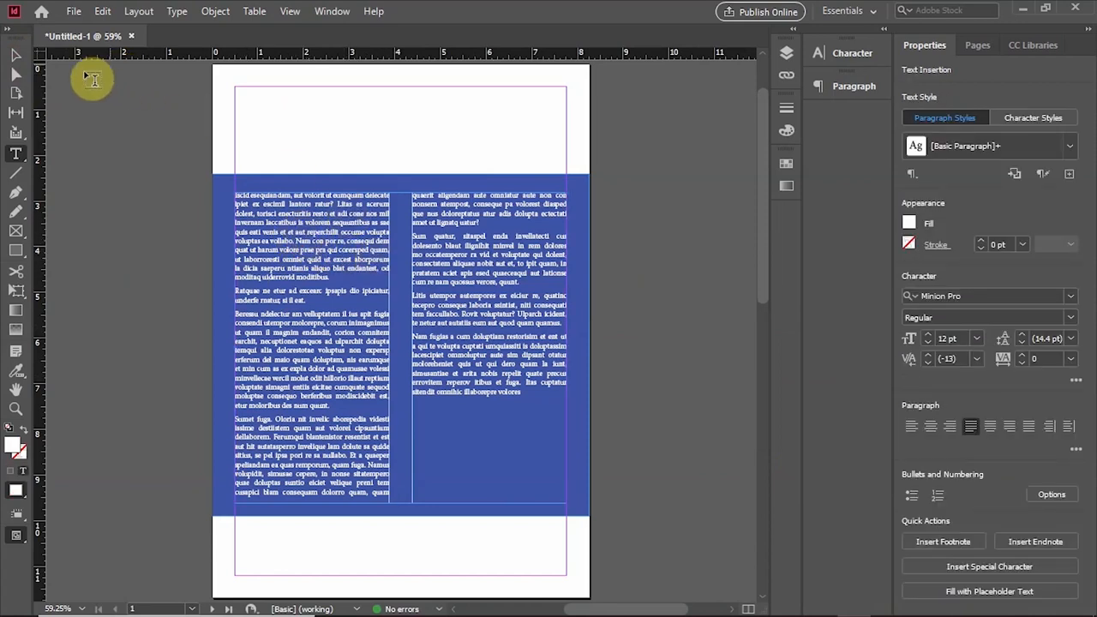
pyautogui.click(16, 55)
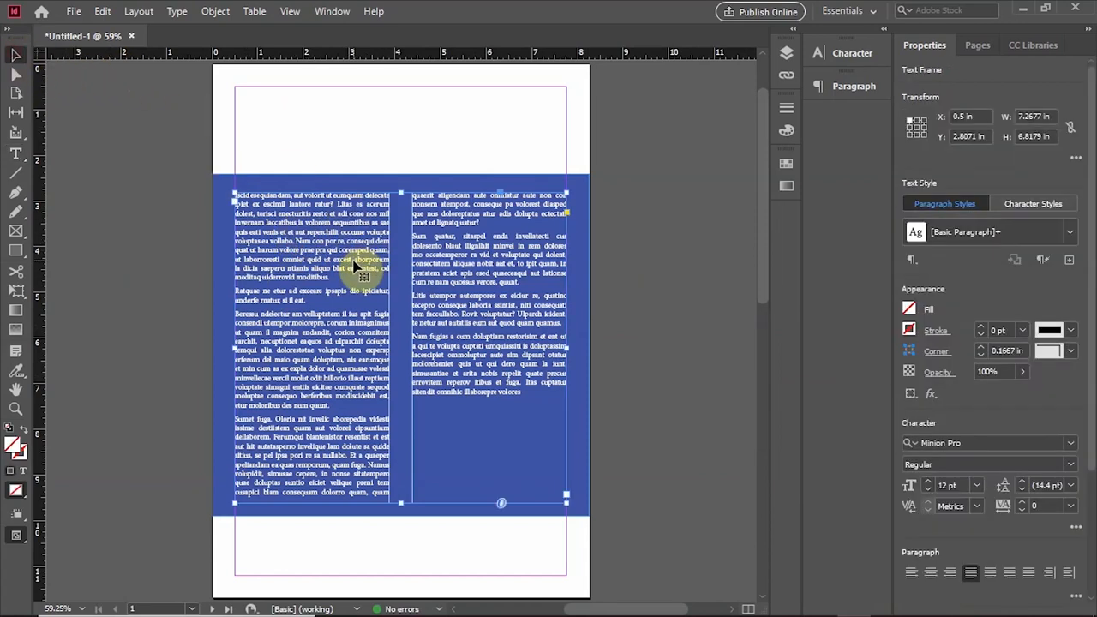
pyautogui.click(913, 310)
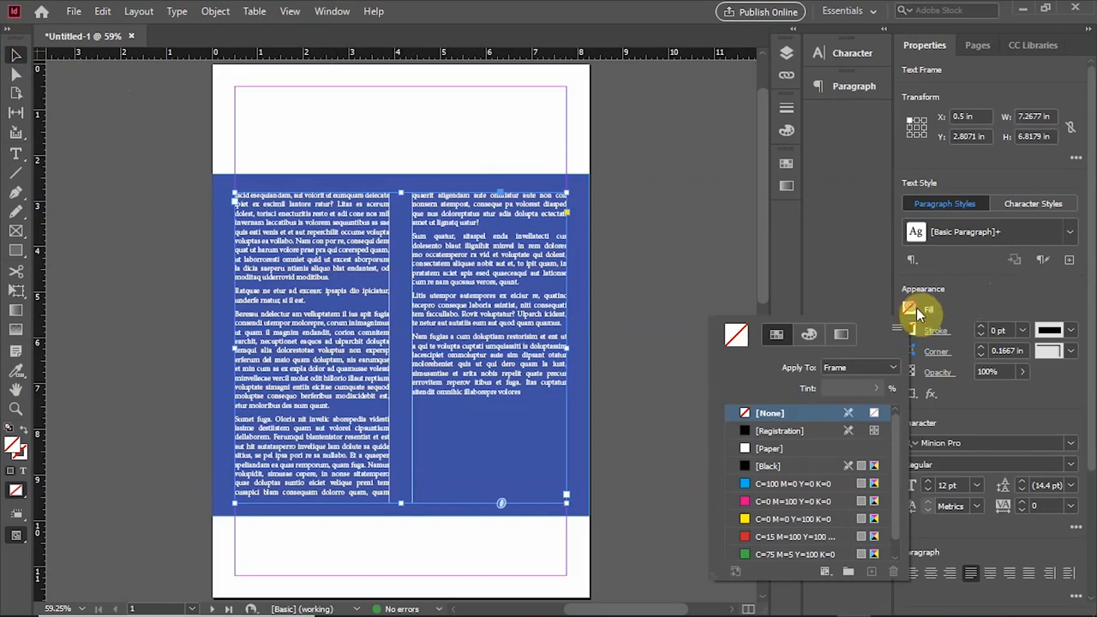
pyautogui.click(767, 468)
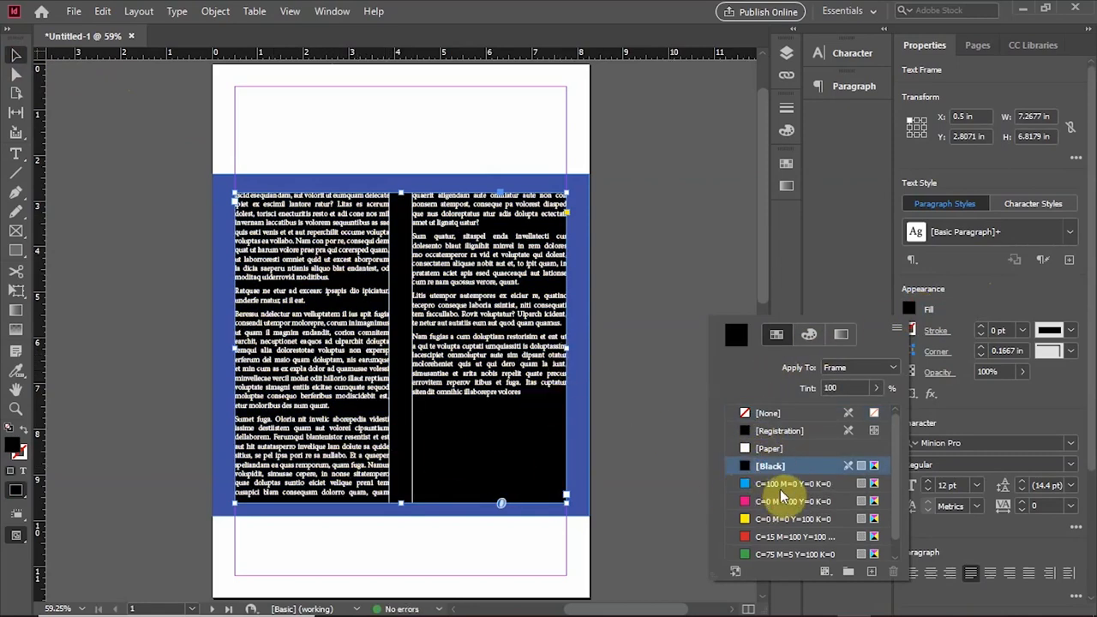
pyautogui.click(776, 486)
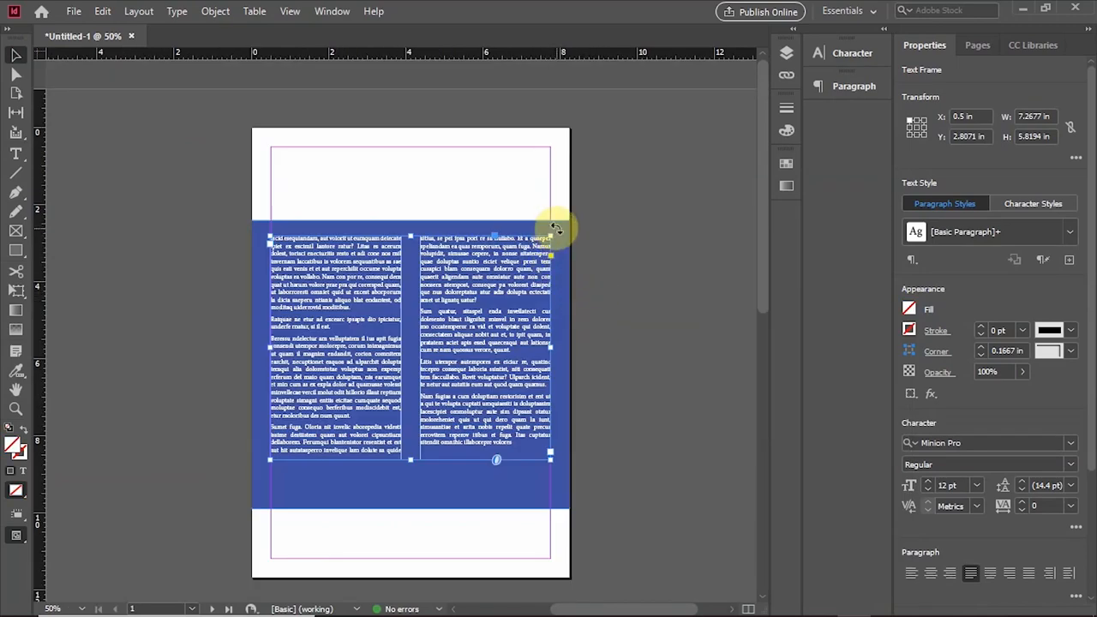
# Try rotating the two-column text frame about its center and return it to 0°.
pyautogui.click(626, 310)
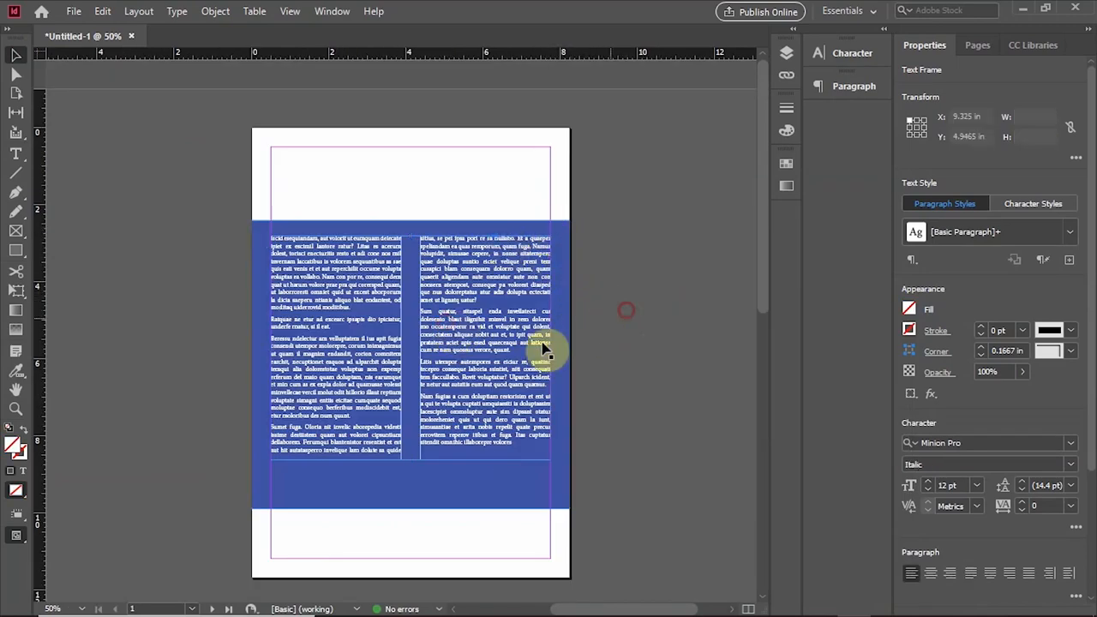
pyautogui.click(465, 350)
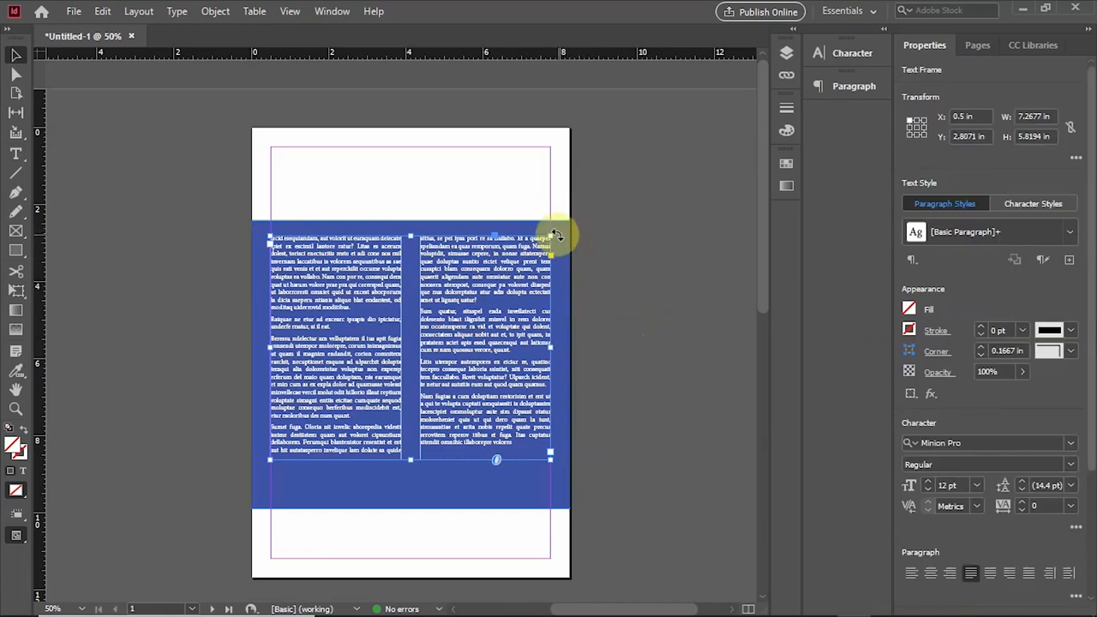
pyautogui.moveTo(558, 234)
pyautogui.mouseDown()
pyautogui.moveTo(602, 238)
pyautogui.moveTo(588, 211)
pyautogui.moveTo(543, 201)
pyautogui.moveTo(535, 211)
pyautogui.moveTo(566, 235)
pyautogui.mouseUp()
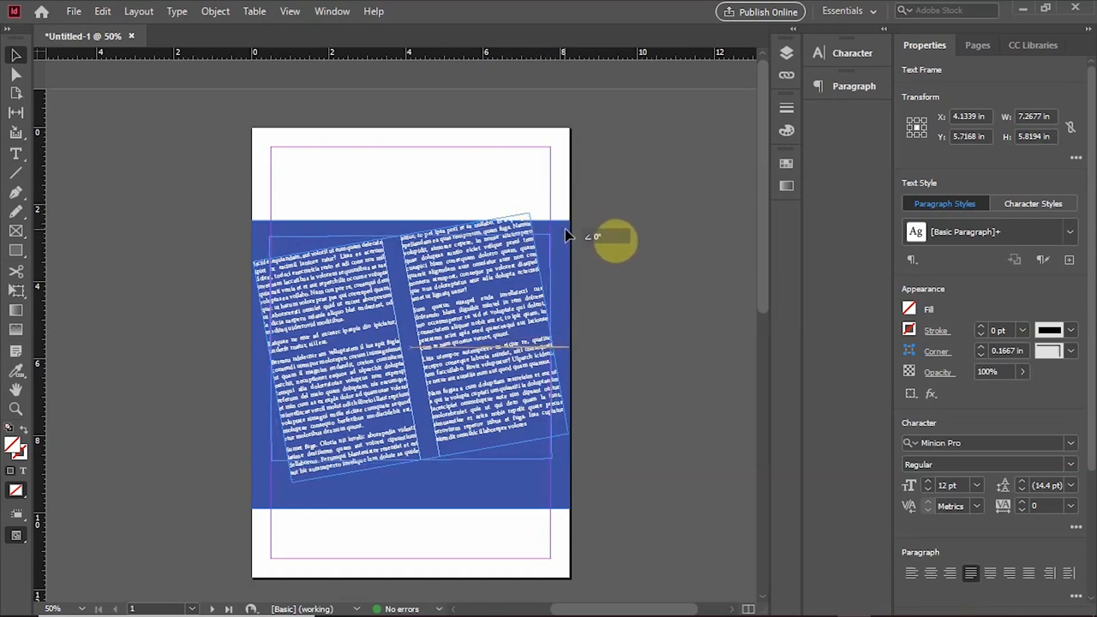
pyautogui.moveTo(566, 234); pyautogui.dragTo(568, 237)
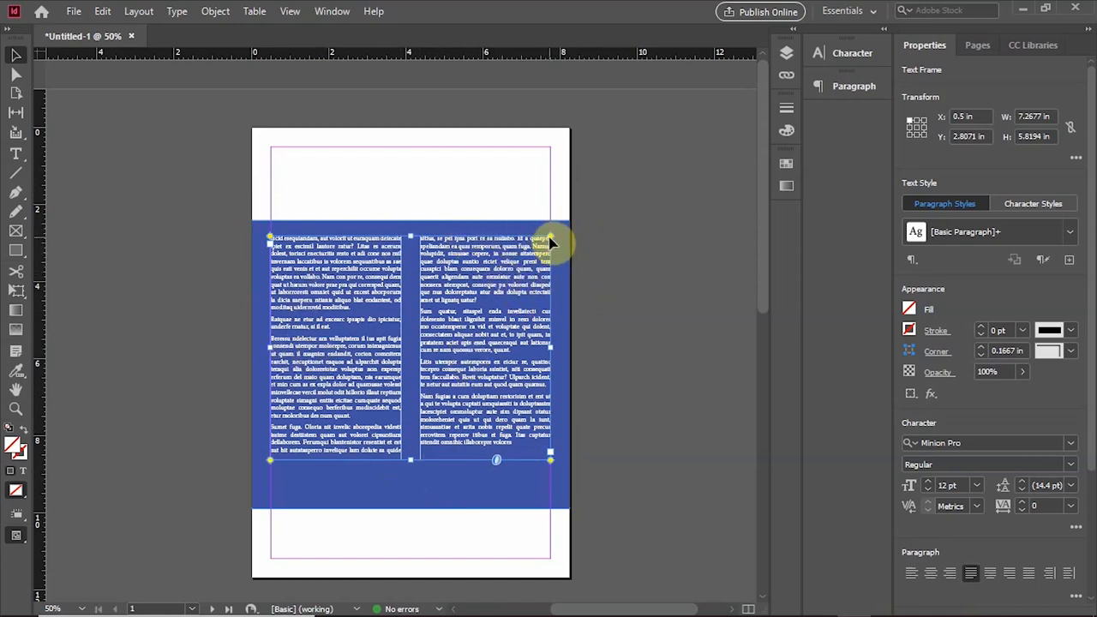
# Try rounding the text frame's corners freehand to about 1.175 in and 1.55 in, and bring them back to 0 in.
pyautogui.moveTo(553, 244); pyautogui.dragTo(519, 291)
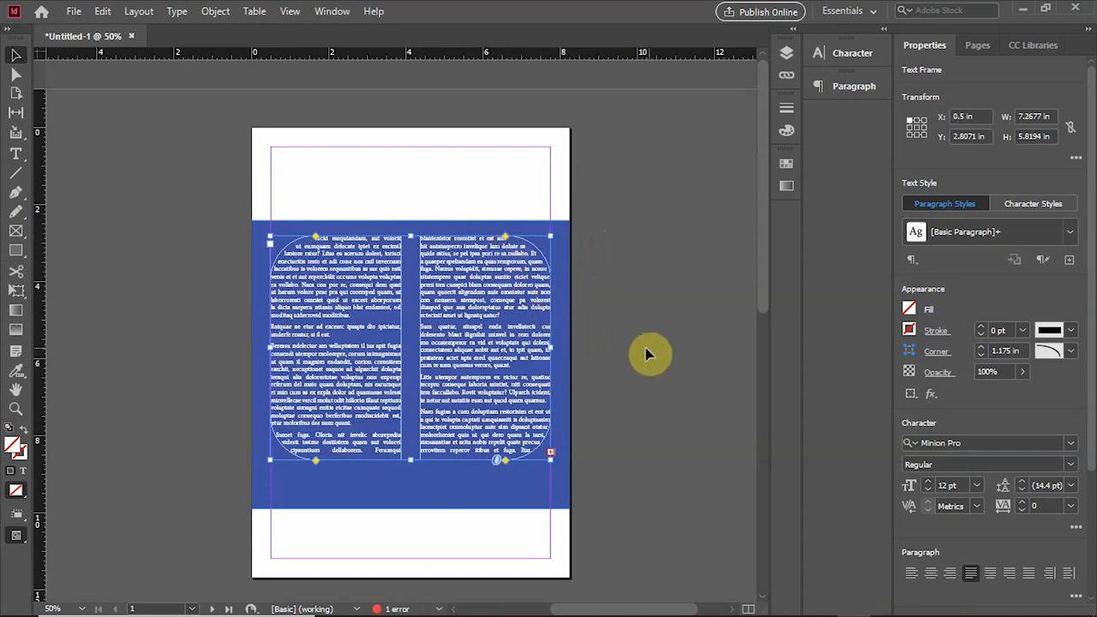
pyautogui.moveTo(505, 241)
pyautogui.mouseDown()
pyautogui.moveTo(537, 244)
pyautogui.moveTo(489, 238)
pyautogui.moveTo(495, 247)
pyautogui.mouseUp()
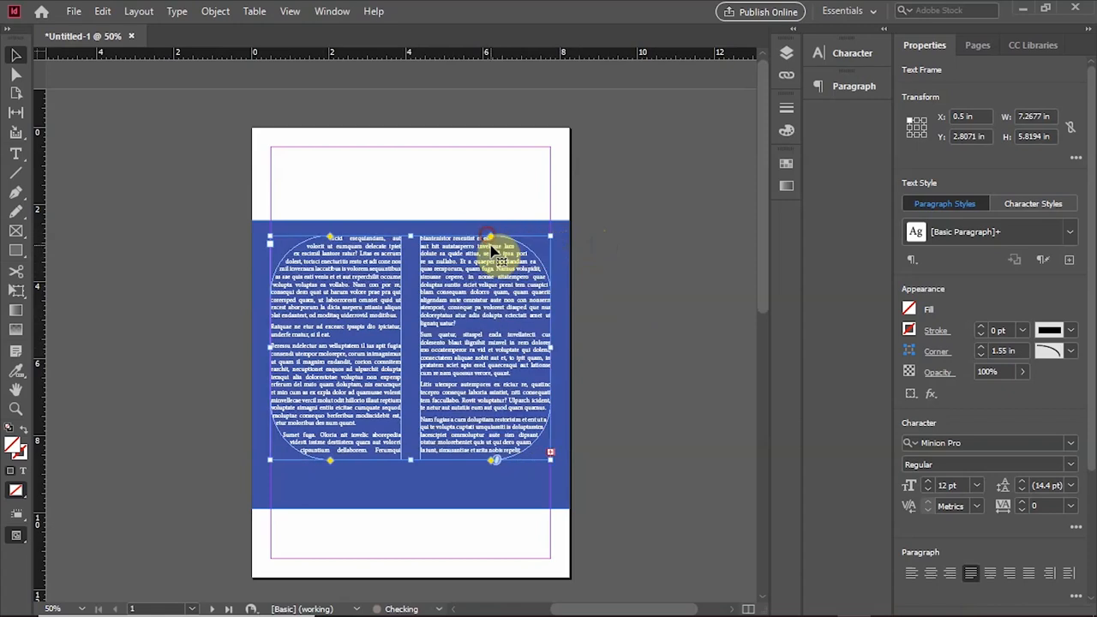
pyautogui.click(140, 174)
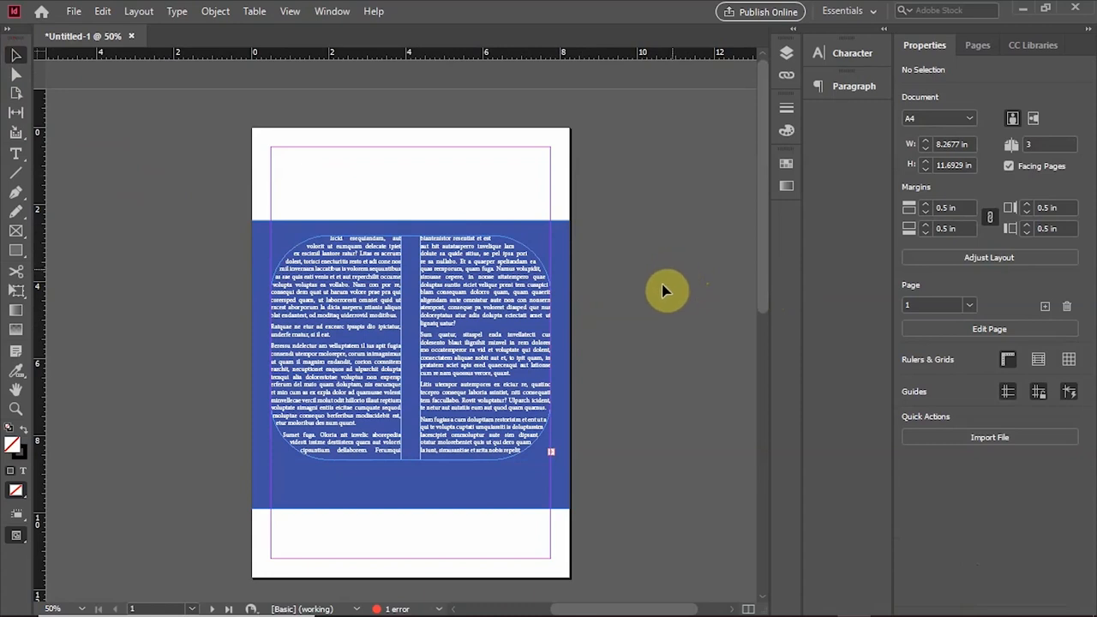
pyautogui.click(470, 315)
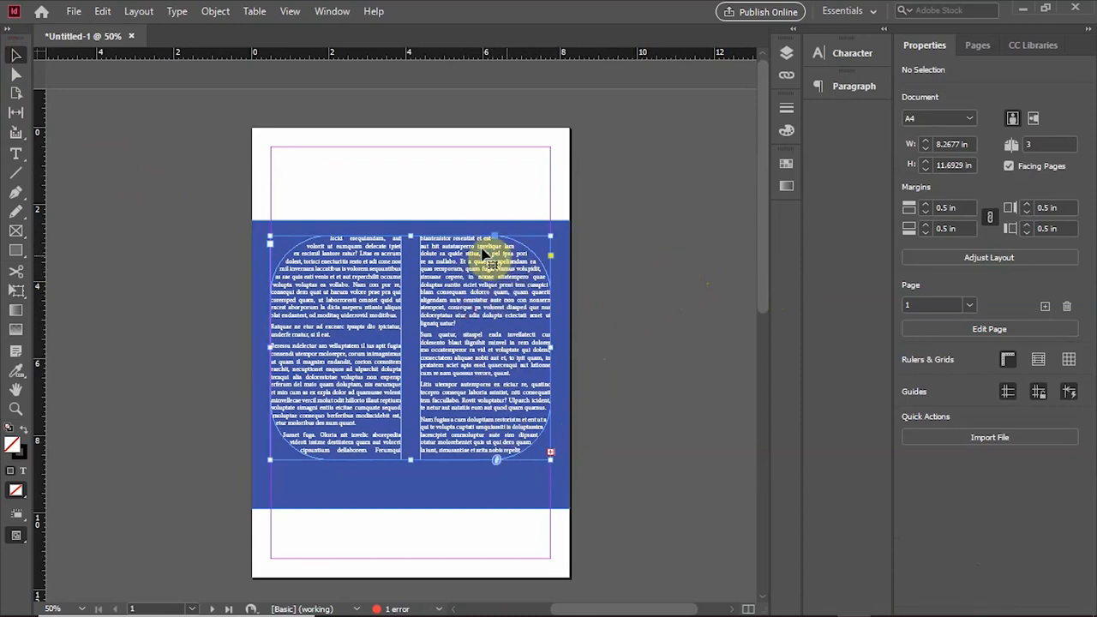
pyautogui.moveTo(553, 259)
pyautogui.mouseDown()
pyautogui.moveTo(515, 238)
pyautogui.moveTo(497, 242)
pyautogui.moveTo(557, 241)
pyautogui.mouseUp()
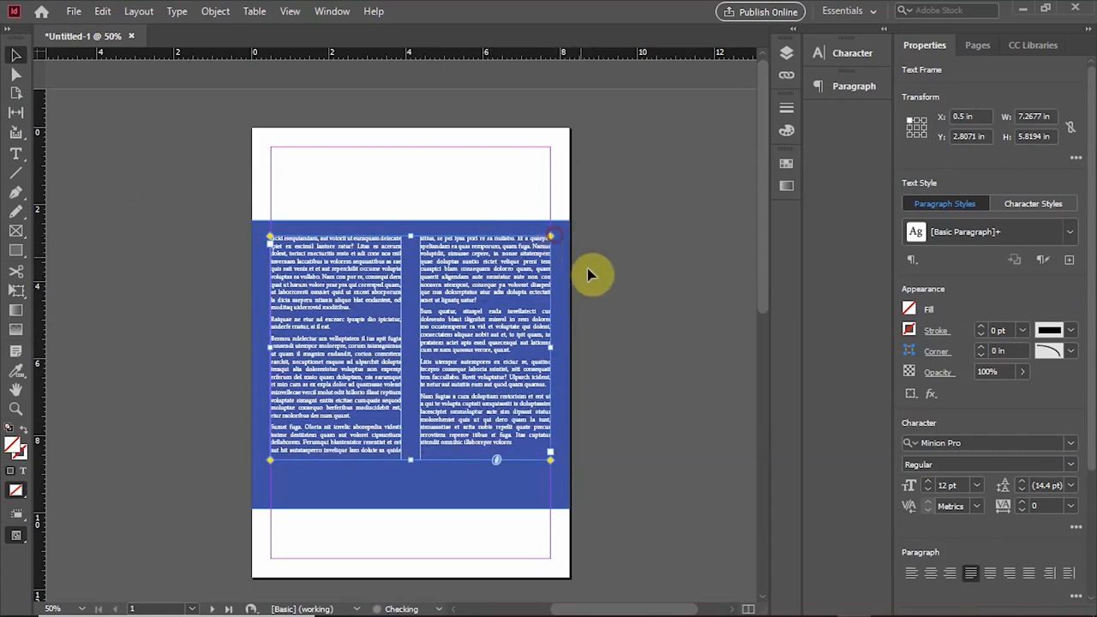
pyautogui.click(600, 288)
# Raise the text frame's corner size to 1.6875 in.
pyautogui.click(428, 314)
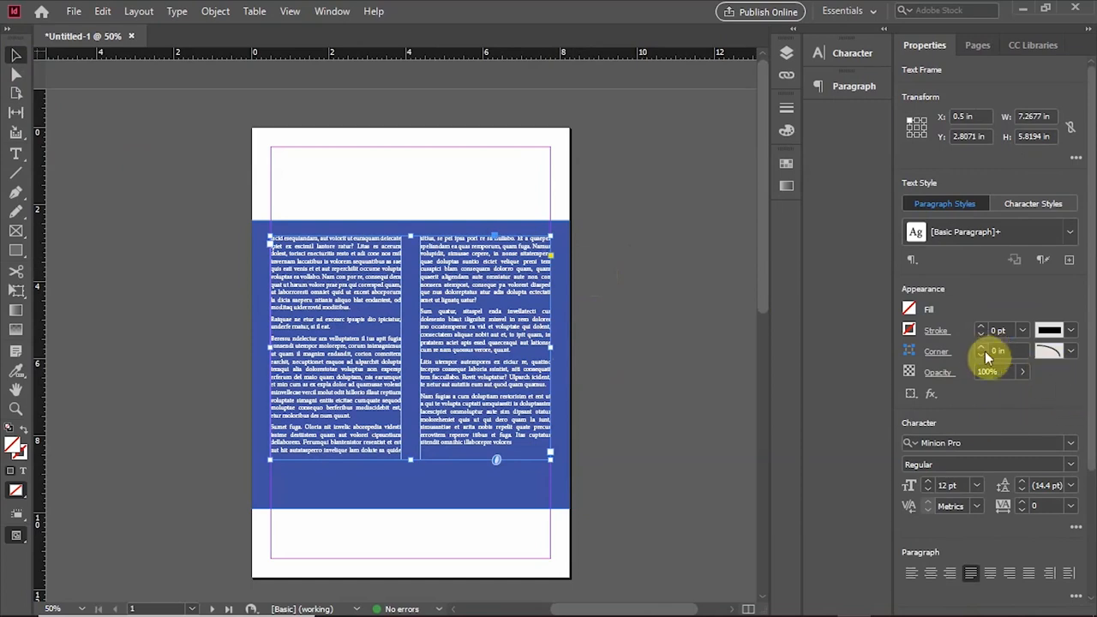
pyautogui.click(981, 349)
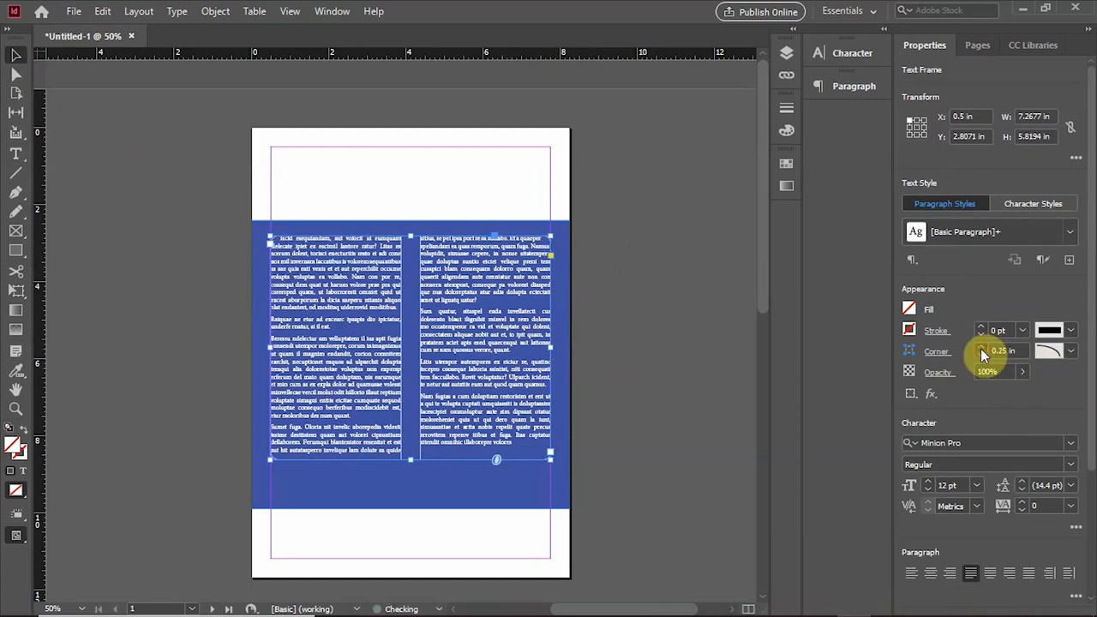
pyautogui.click(981, 349)
pyautogui.click(981, 349)
pyautogui.click(980, 348)
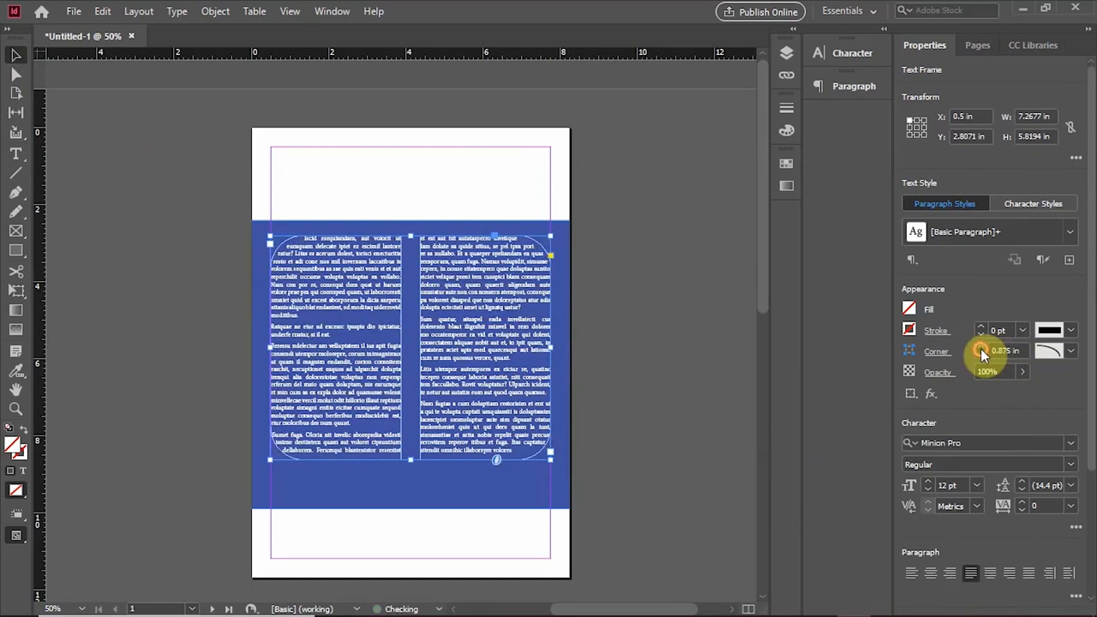
pyautogui.click(981, 348)
pyautogui.click(980, 349)
pyautogui.click(981, 349)
pyautogui.click(981, 349)
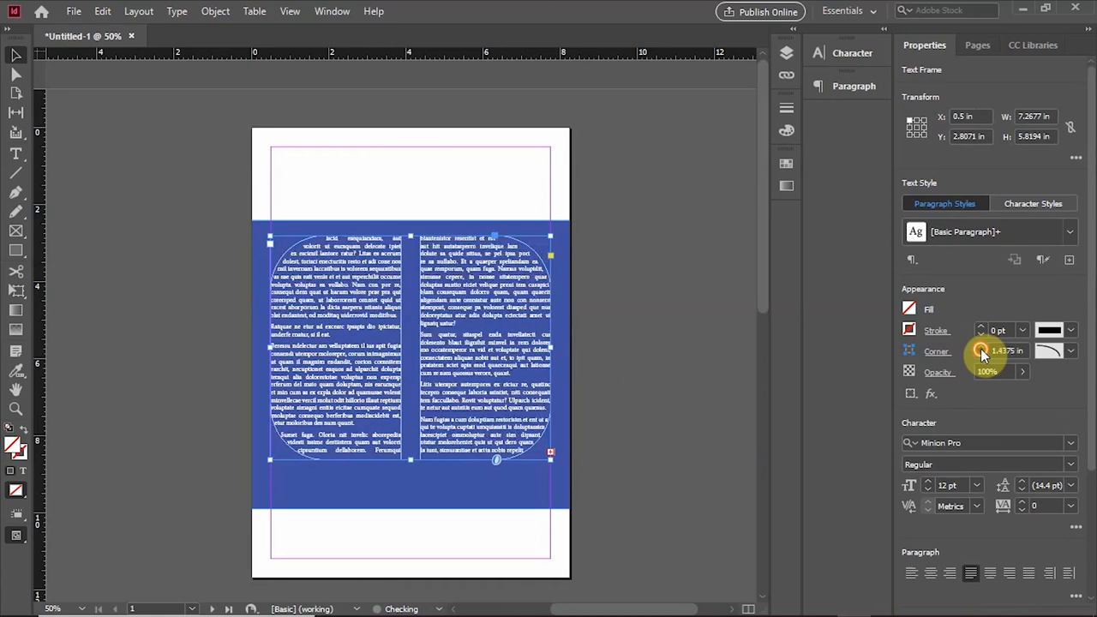
pyautogui.click(981, 349)
pyautogui.click(981, 349)
# Try the Fancy and Bevel corner shapes on the text frame and set the corner shape to None.
pyautogui.click(1071, 351)
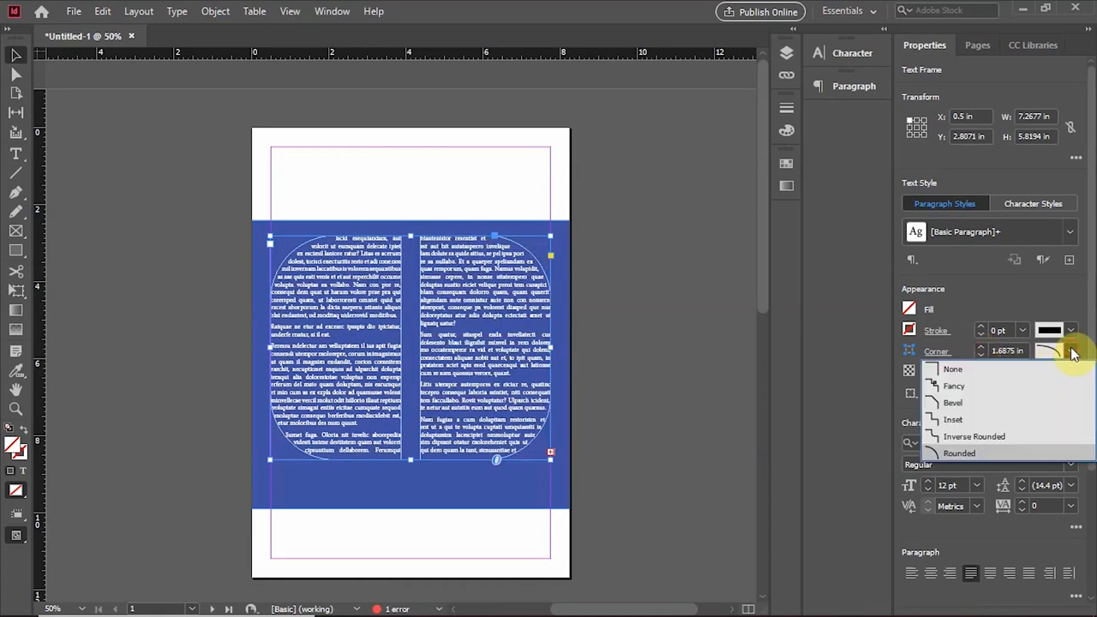
pyautogui.click(954, 388)
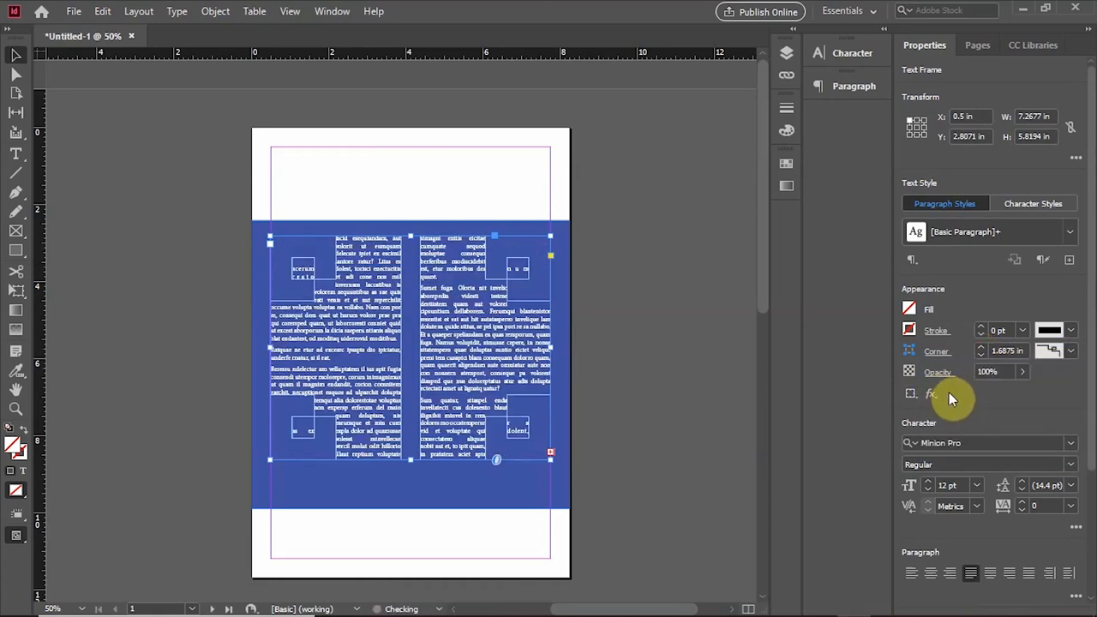
pyautogui.click(1071, 351)
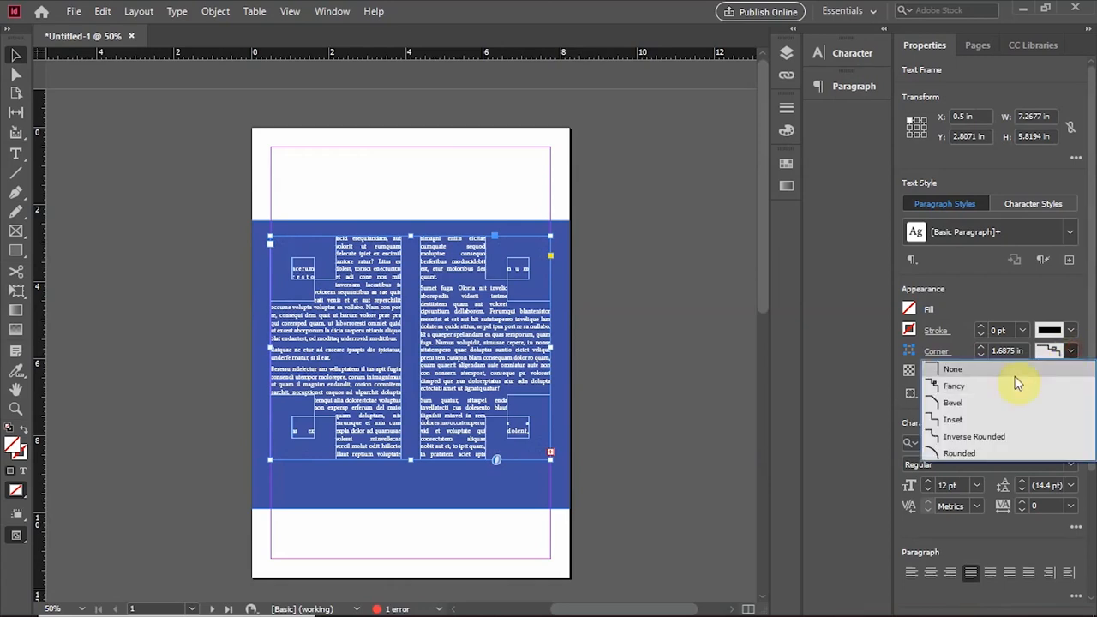
pyautogui.click(961, 403)
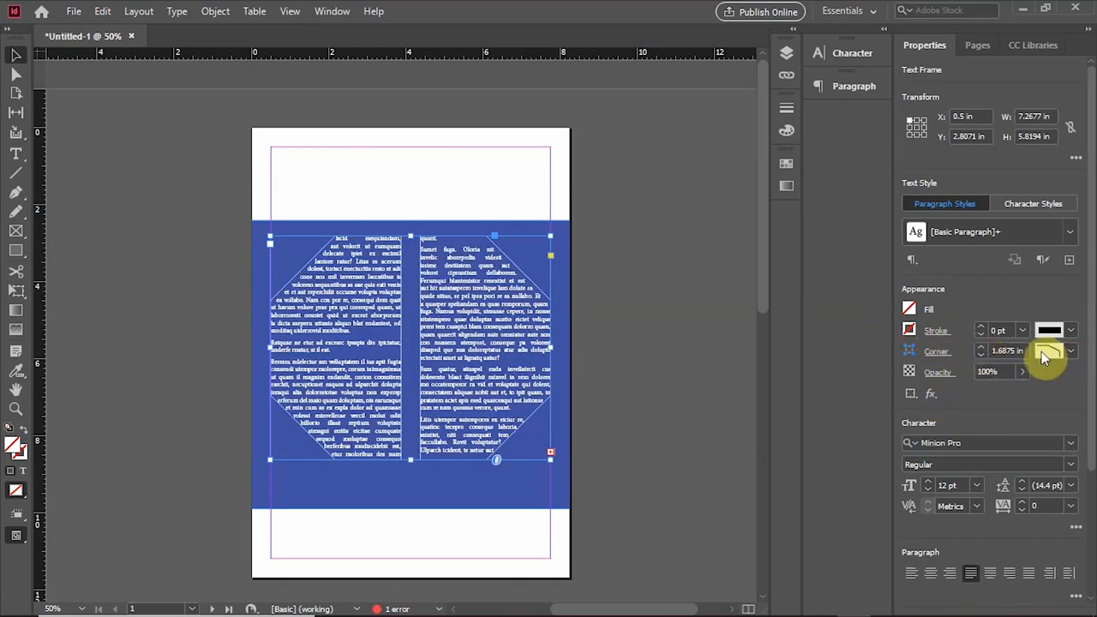
pyautogui.click(1071, 352)
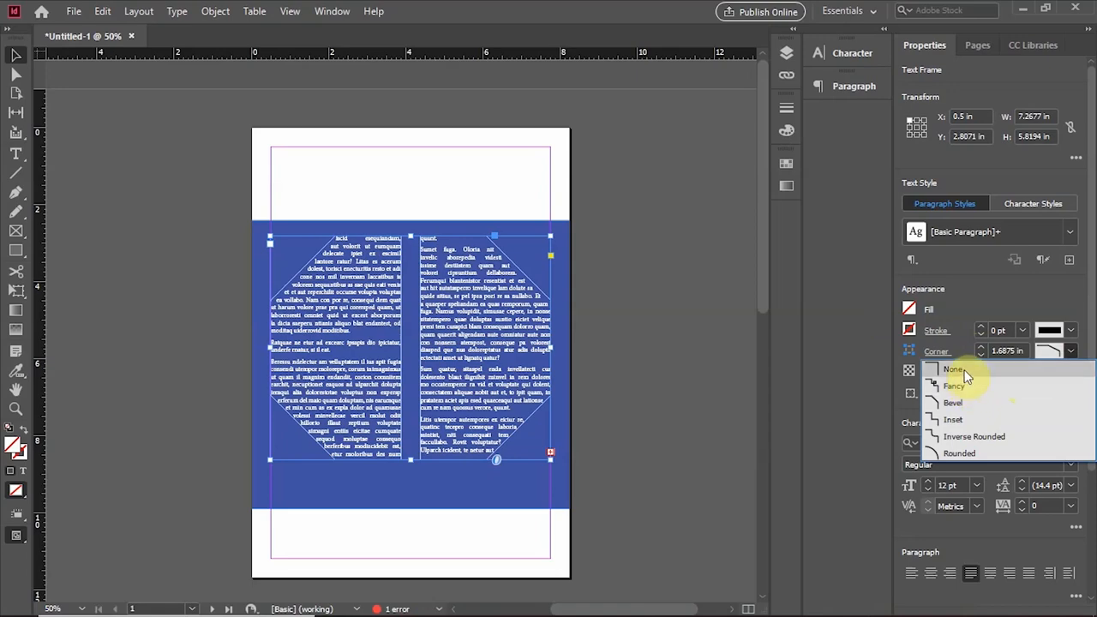
pyautogui.click(959, 370)
# Try the Rounded and Inverse Rounded corner shapes on the text frame and return to None.
pyautogui.click(1071, 352)
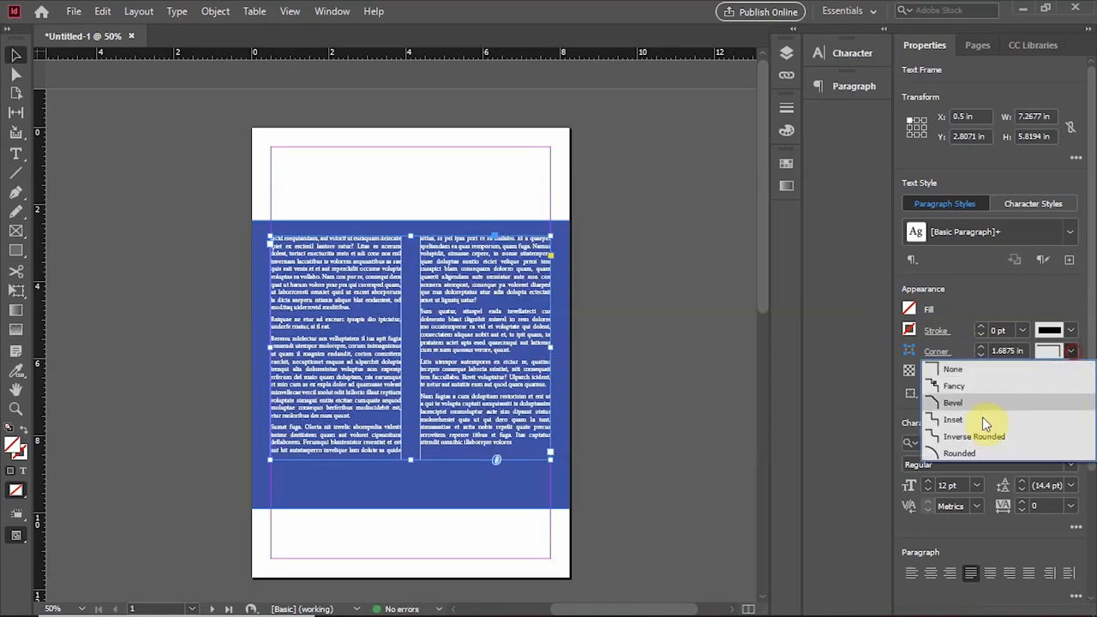
pyautogui.click(949, 456)
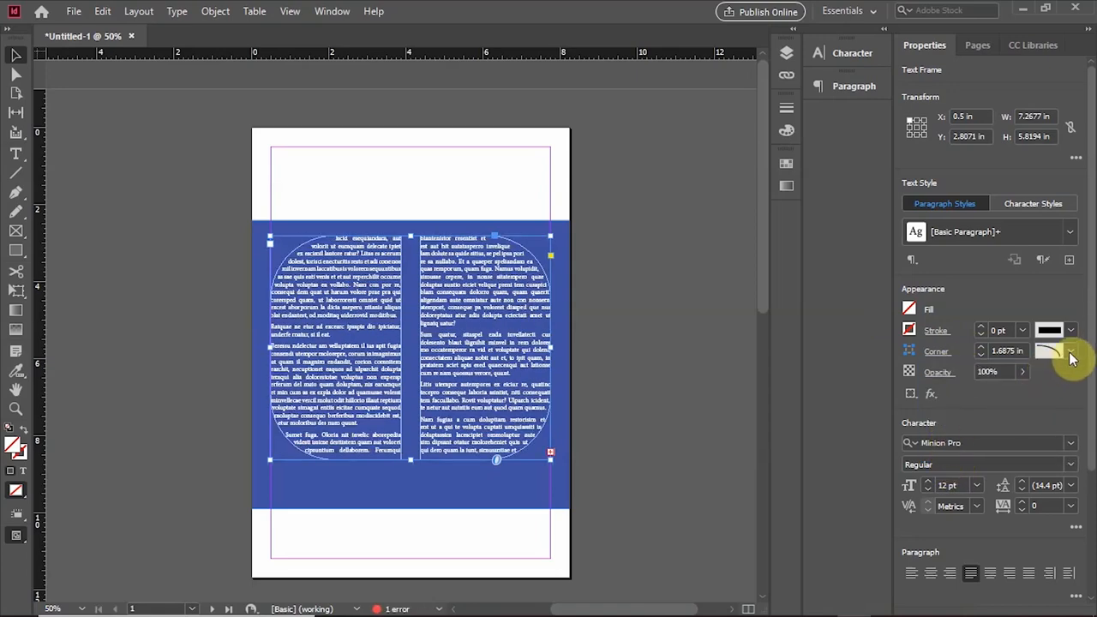
pyautogui.click(1071, 352)
pyautogui.click(963, 439)
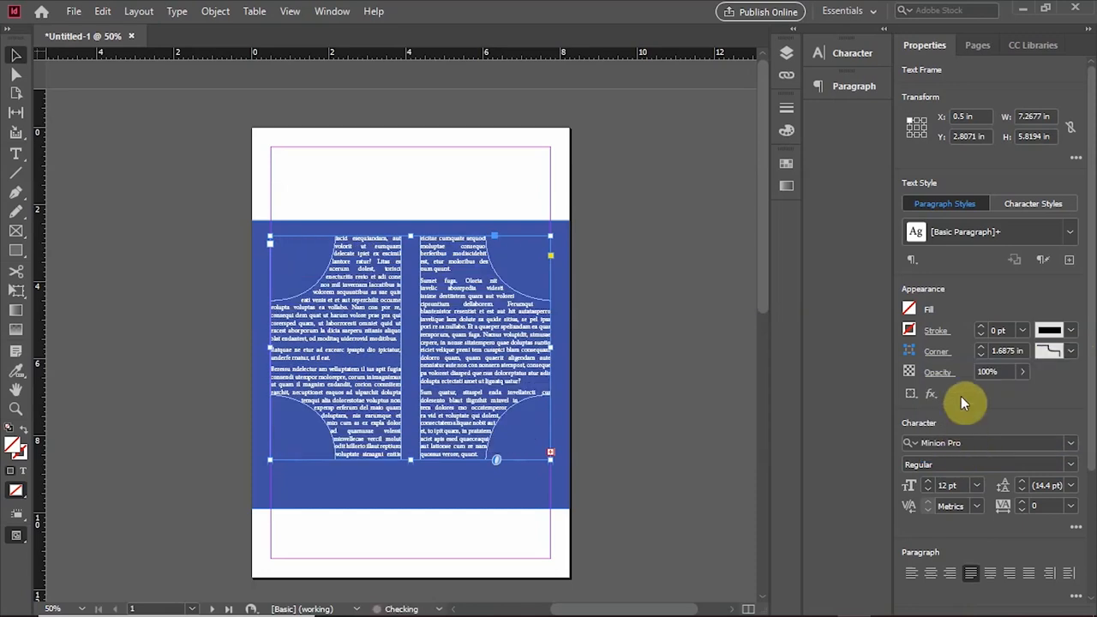
pyautogui.click(1071, 352)
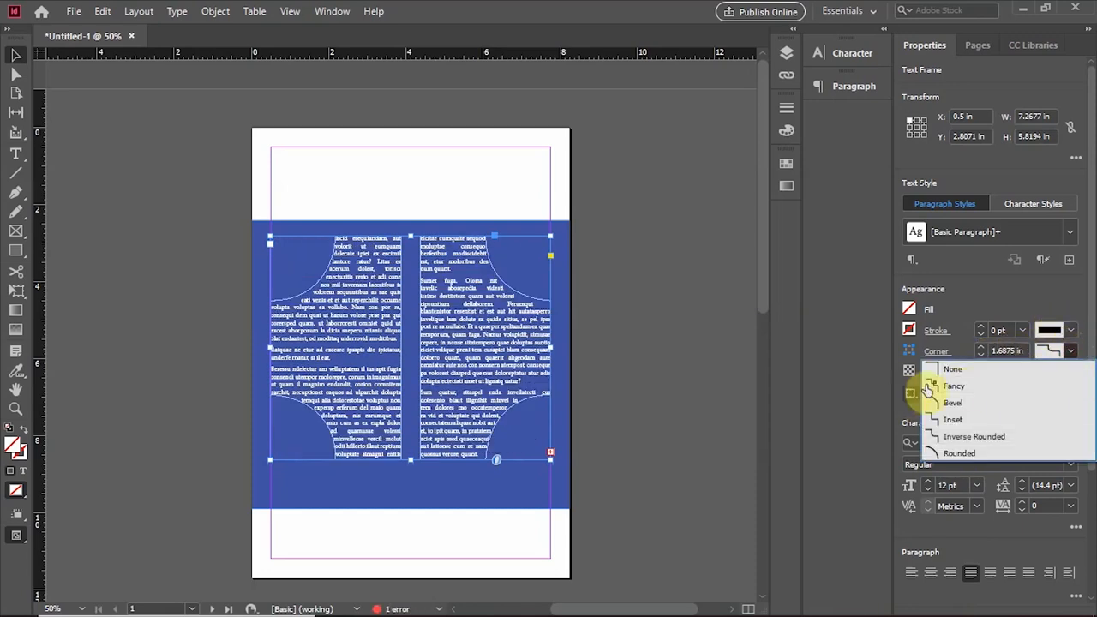
pyautogui.click(952, 372)
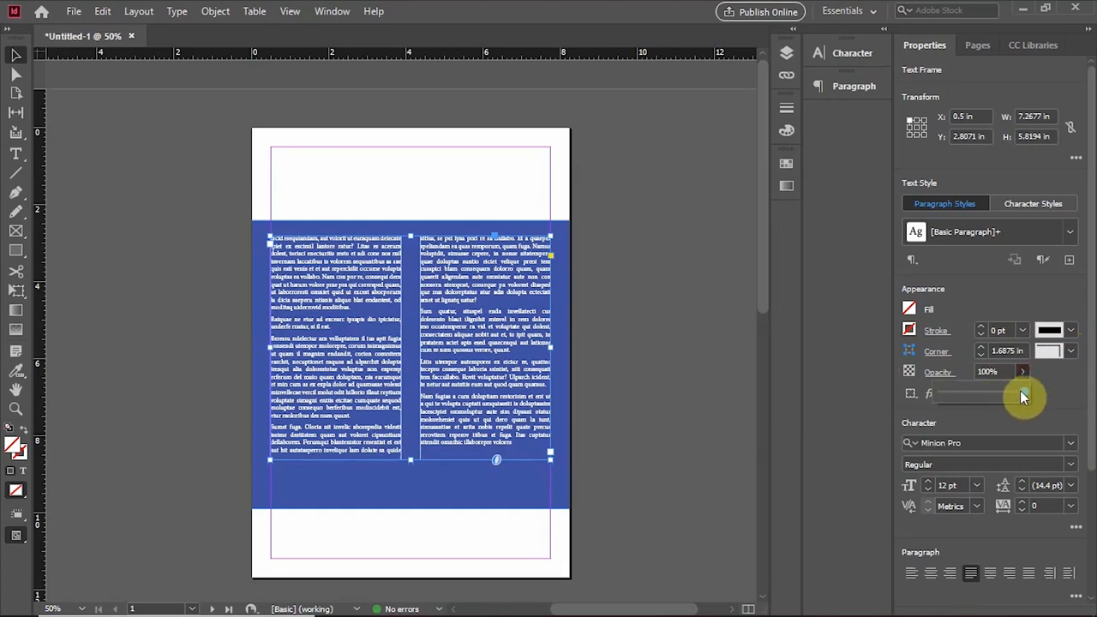
# Examine the text frame's opacity control, the parts effects can target, and the list of available object effects.
pyautogui.moveTo(1024, 392)
pyautogui.mouseDown()
pyautogui.moveTo(925, 397)
pyautogui.moveTo(1040, 399)
pyautogui.mouseUp()
pyautogui.click(1052, 395)
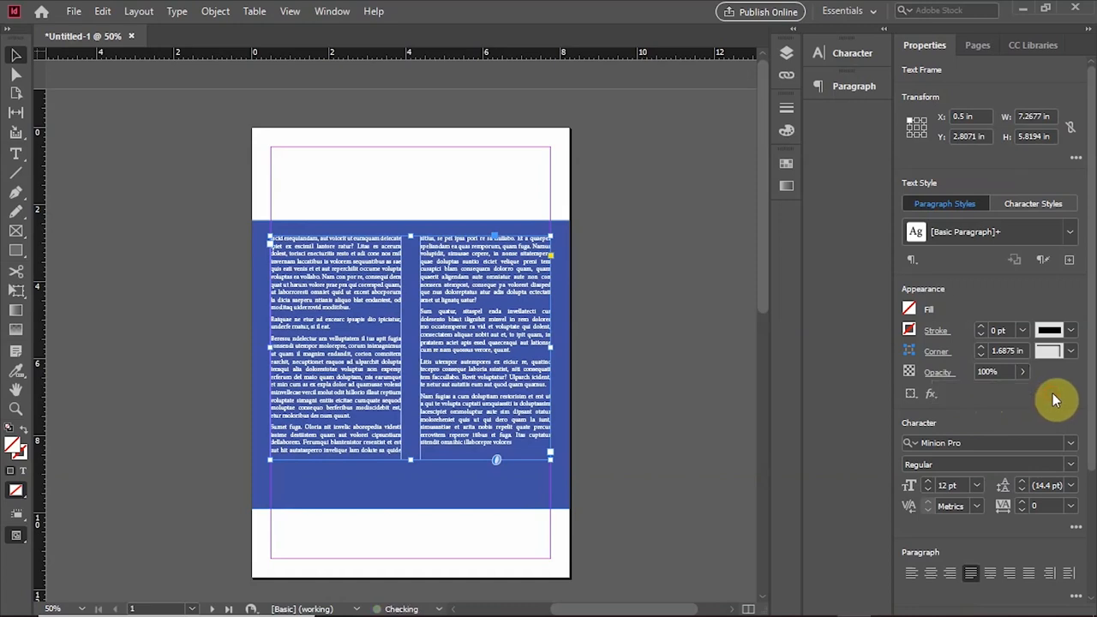
pyautogui.click(909, 397)
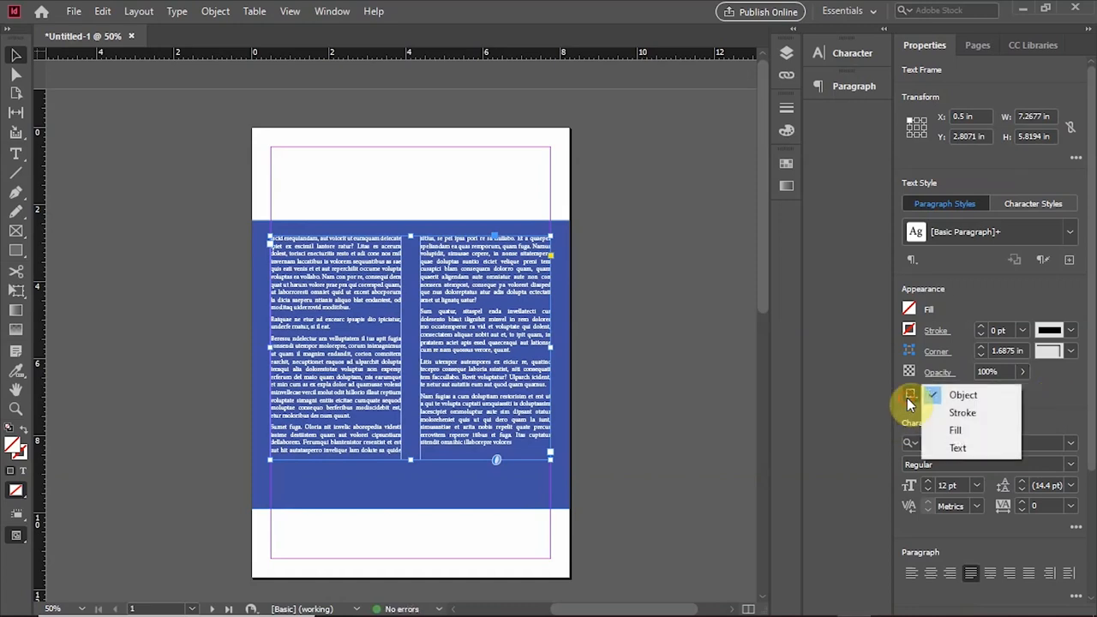
pyautogui.click(910, 403)
pyautogui.click(908, 401)
pyautogui.click(1046, 395)
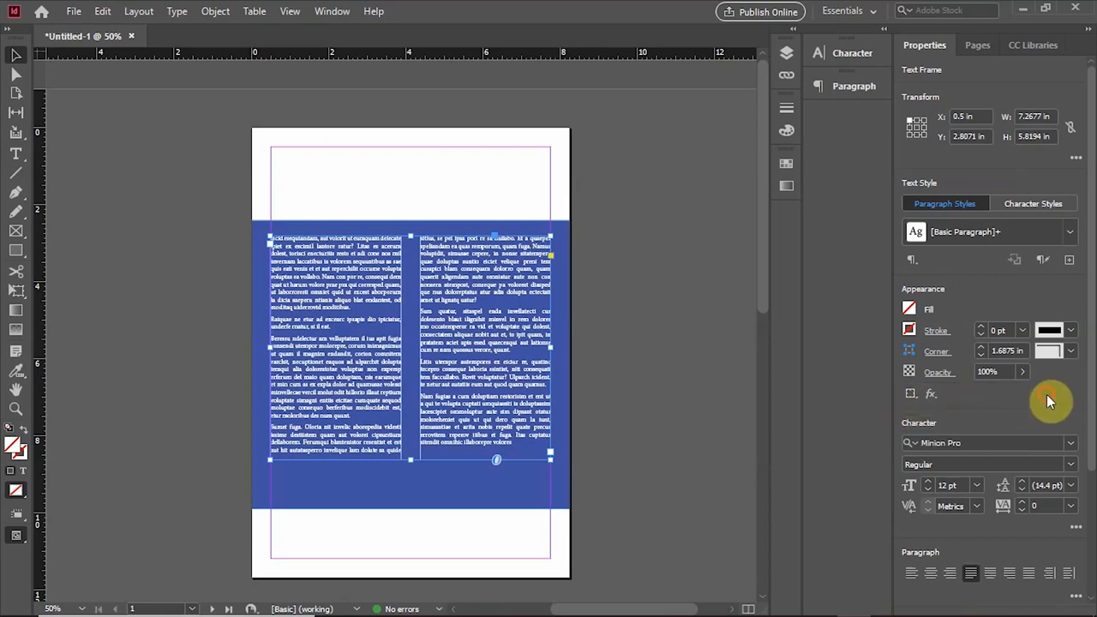
pyautogui.click(933, 396)
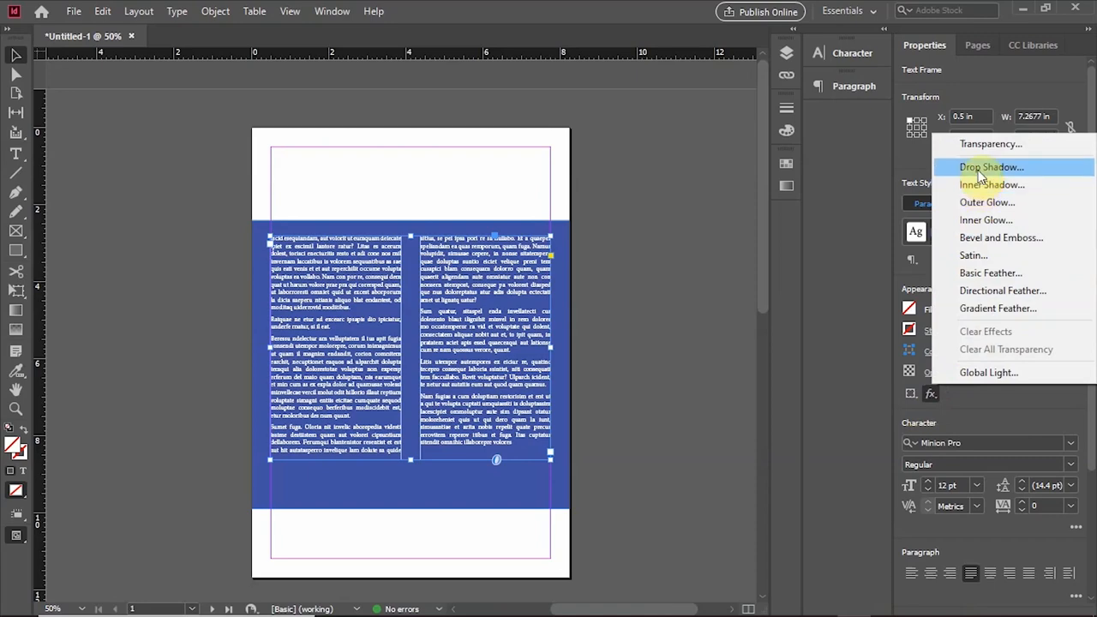
pyautogui.click(686, 236)
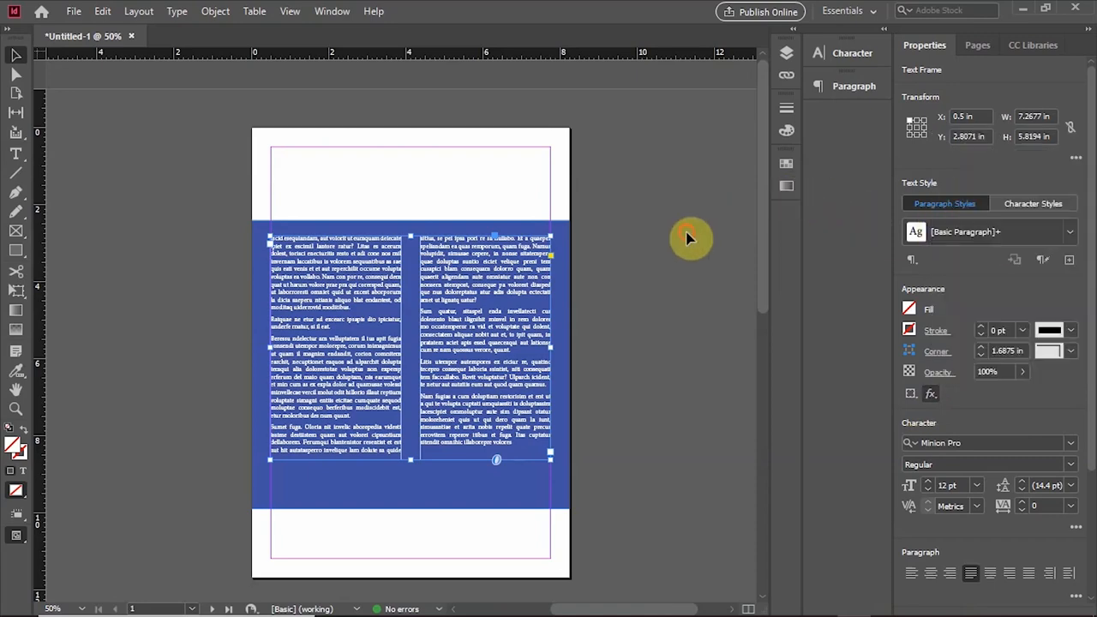
# Apply a Drop Shadow effect to the two-column text frame, keeping the text in view for the preview.
pyautogui.scroll(2, 411, 316)
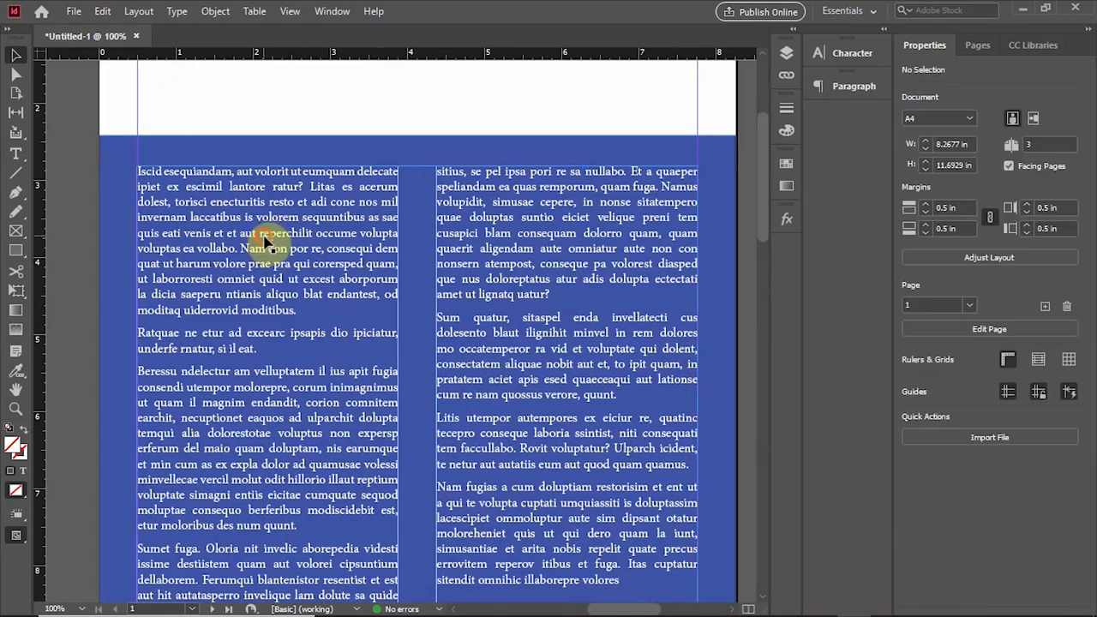
pyautogui.click(263, 237)
pyautogui.click(619, 415)
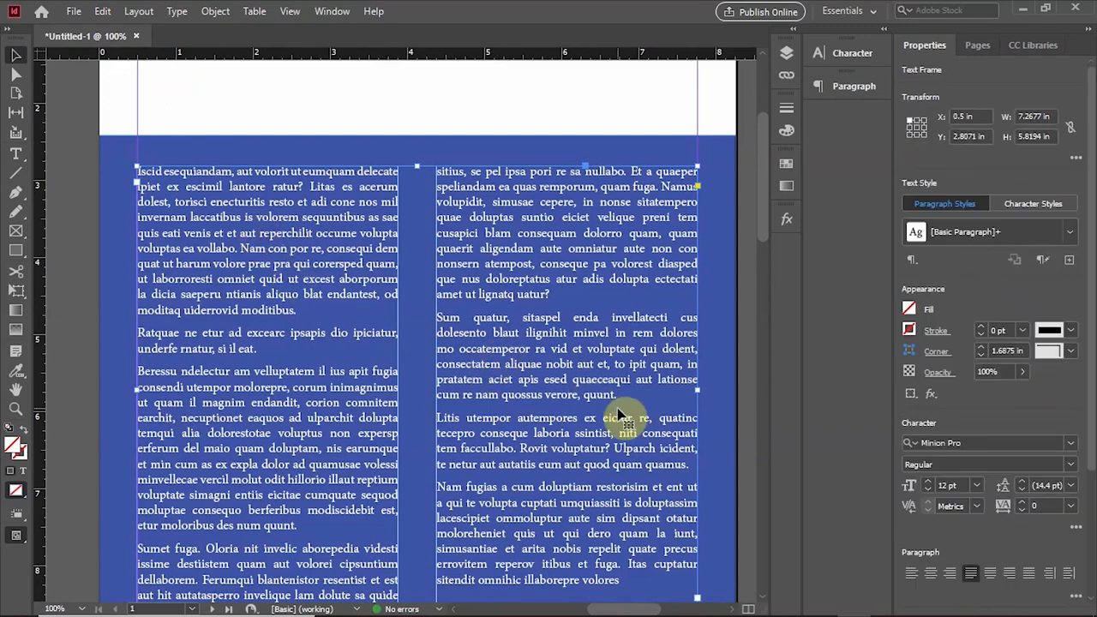
pyautogui.click(931, 393)
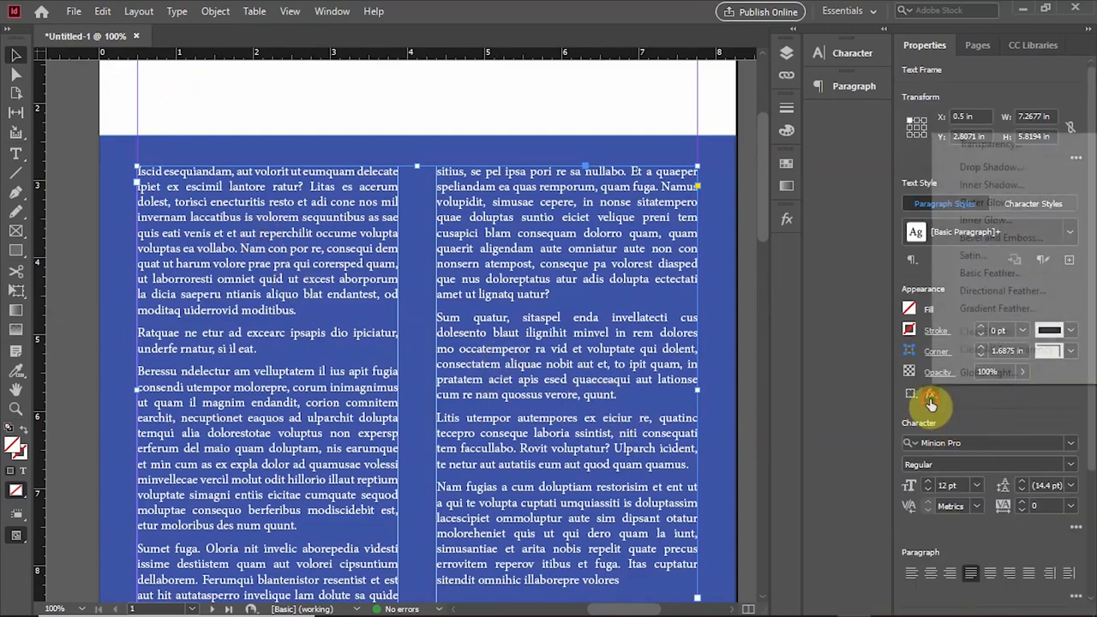
pyautogui.click(991, 167)
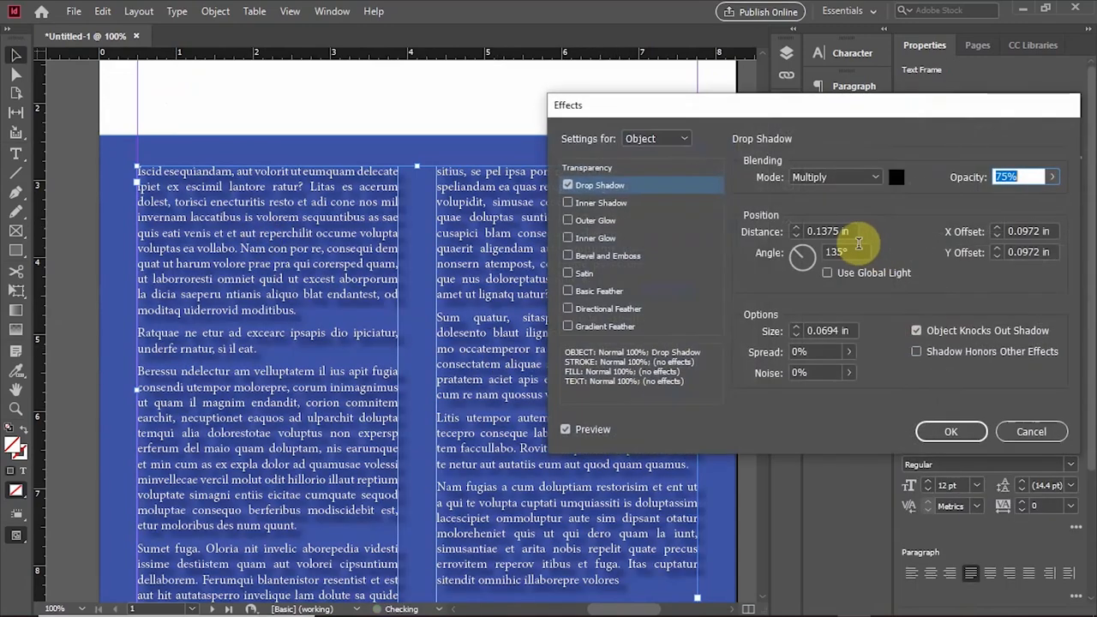
pyautogui.moveTo(782, 108); pyautogui.dragTo(917, 82)
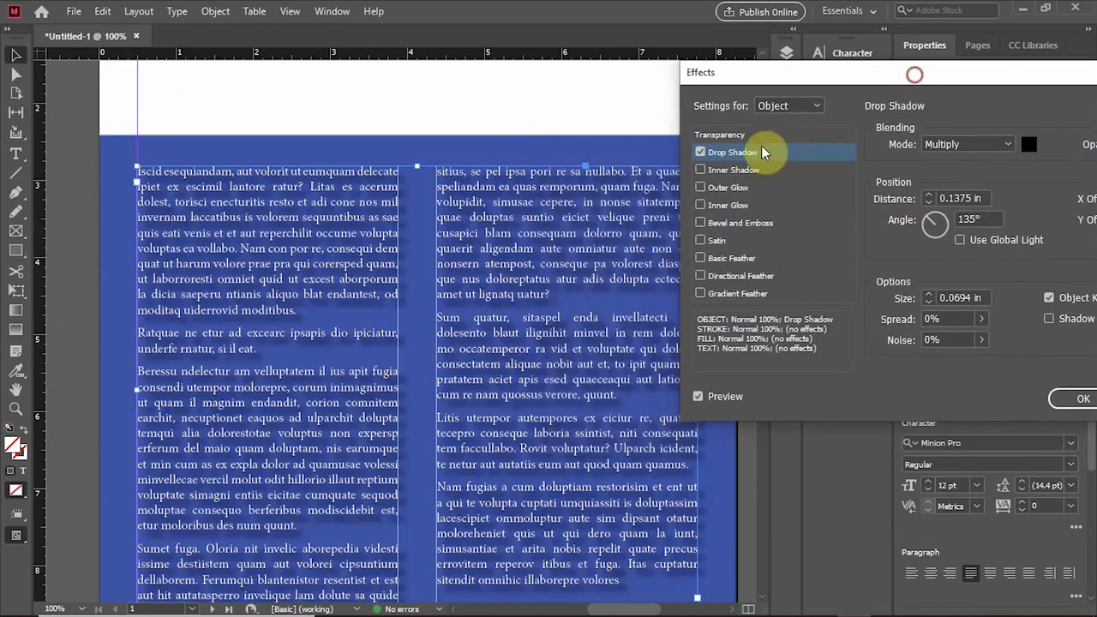
# Try the Inner Shadow effect with and without the drop shadow, and return to Drop Shadow only.
pyautogui.click(701, 170)
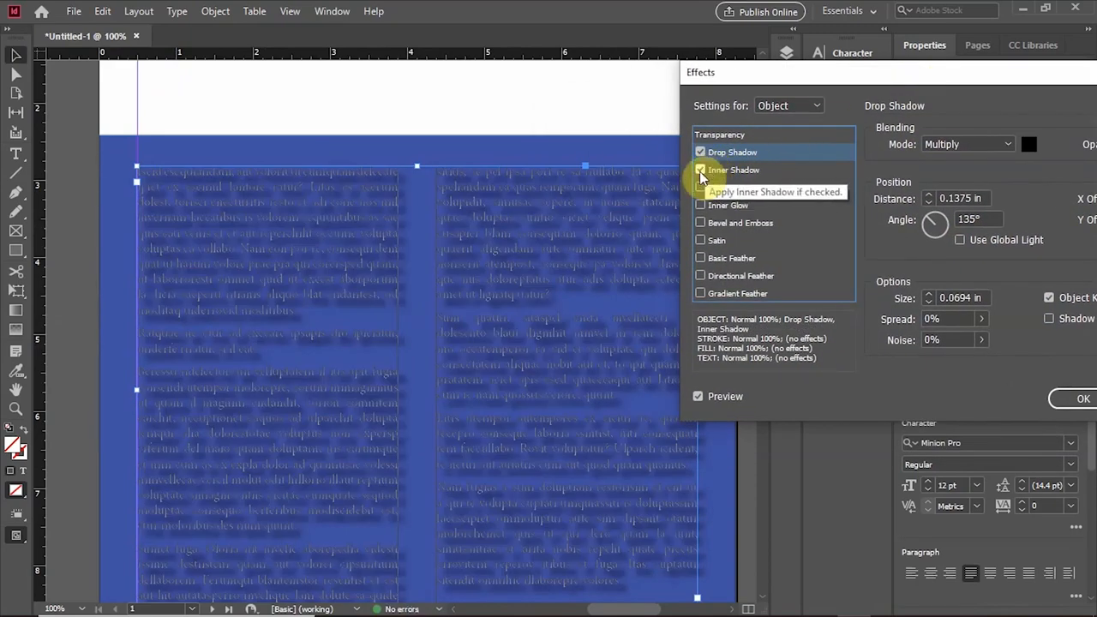
pyautogui.click(700, 152)
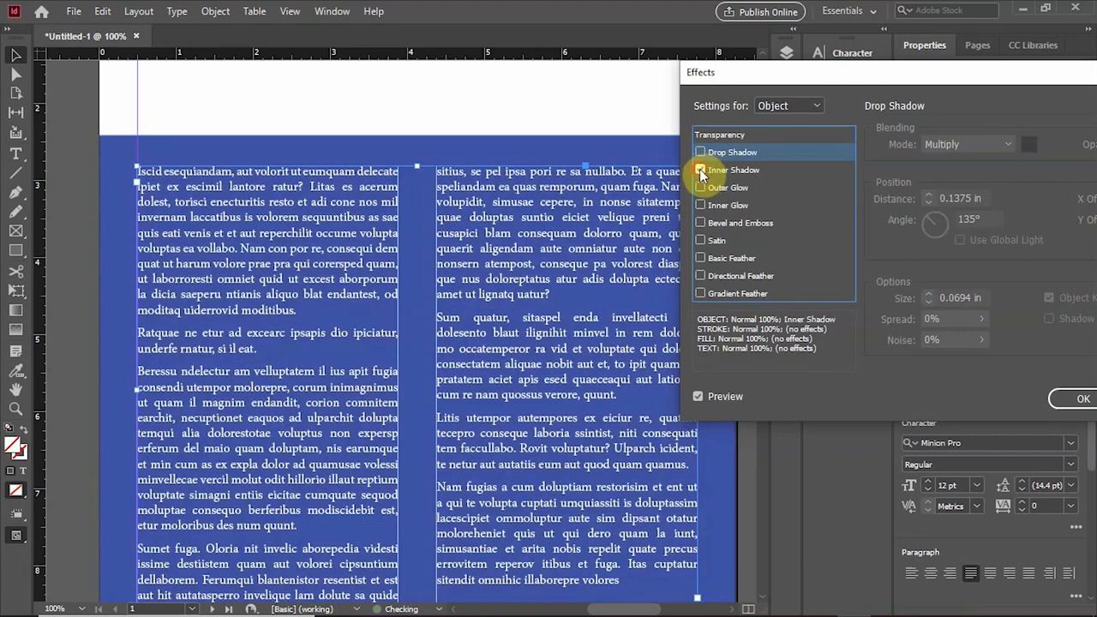
pyautogui.click(701, 170)
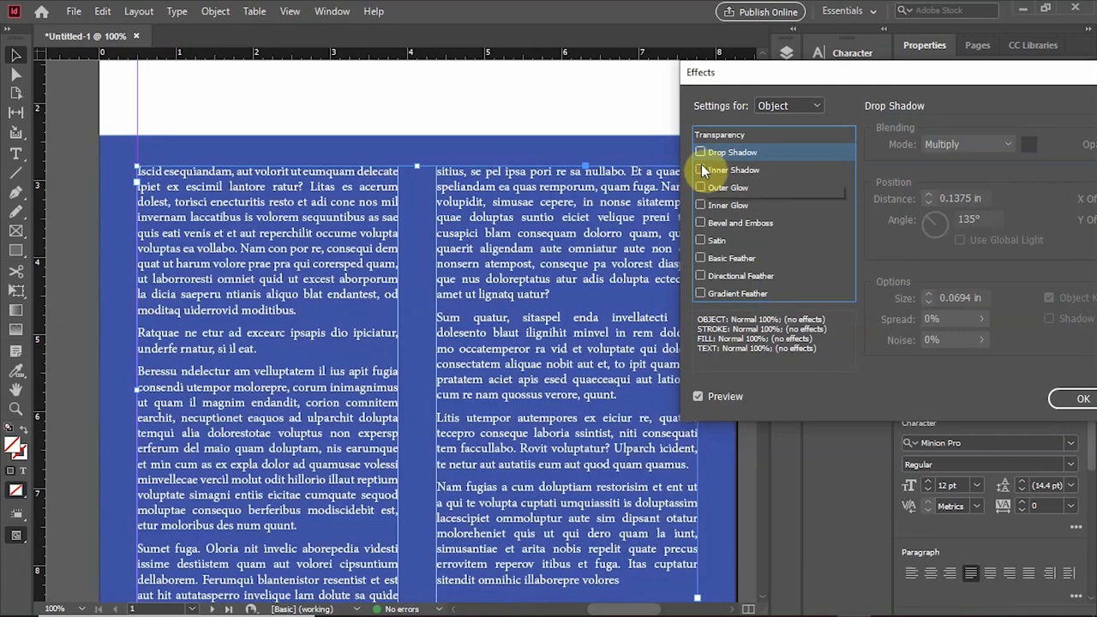
pyautogui.click(701, 153)
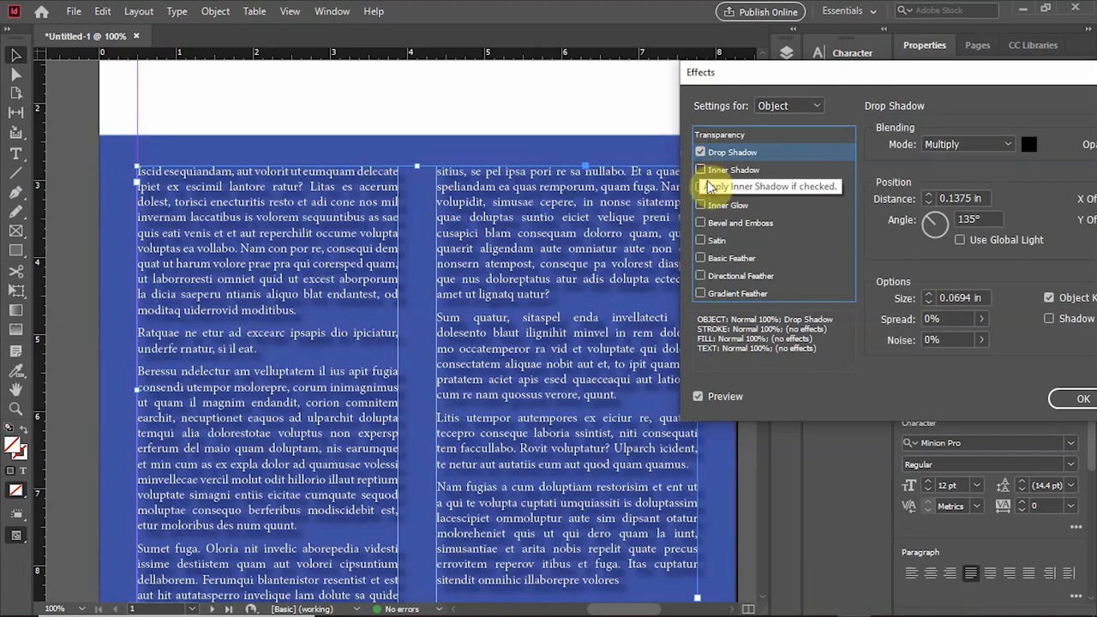
# Set the drop shadow's distance to 0.0625 in and its angle to 118°.
pyautogui.moveTo(907, 77); pyautogui.dragTo(861, 75)
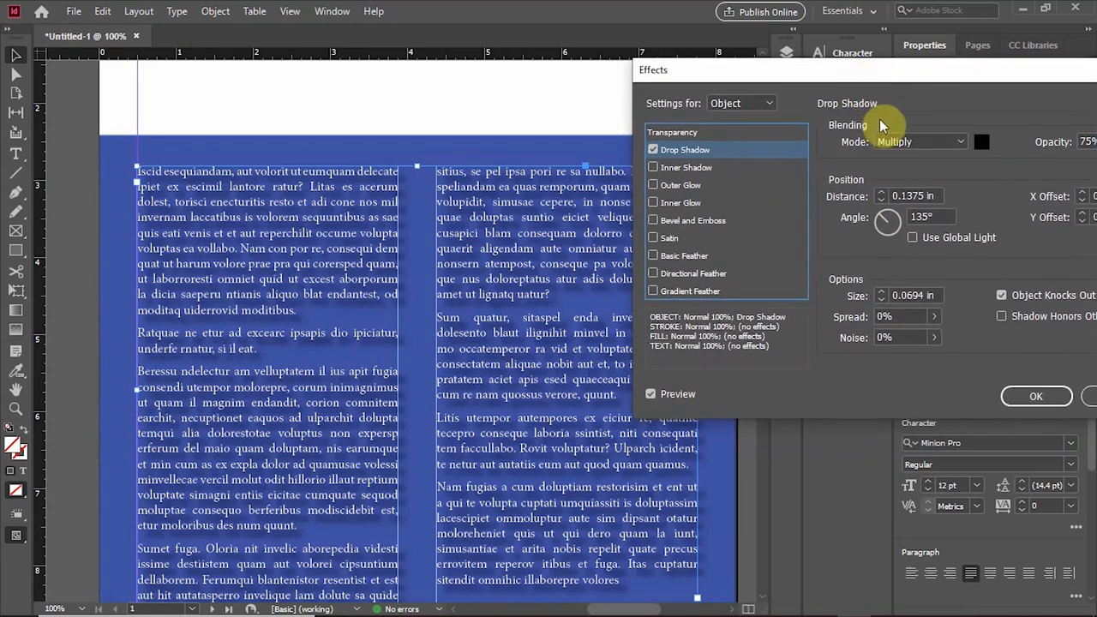
pyautogui.click(883, 199)
pyautogui.click(883, 200)
pyautogui.click(883, 200)
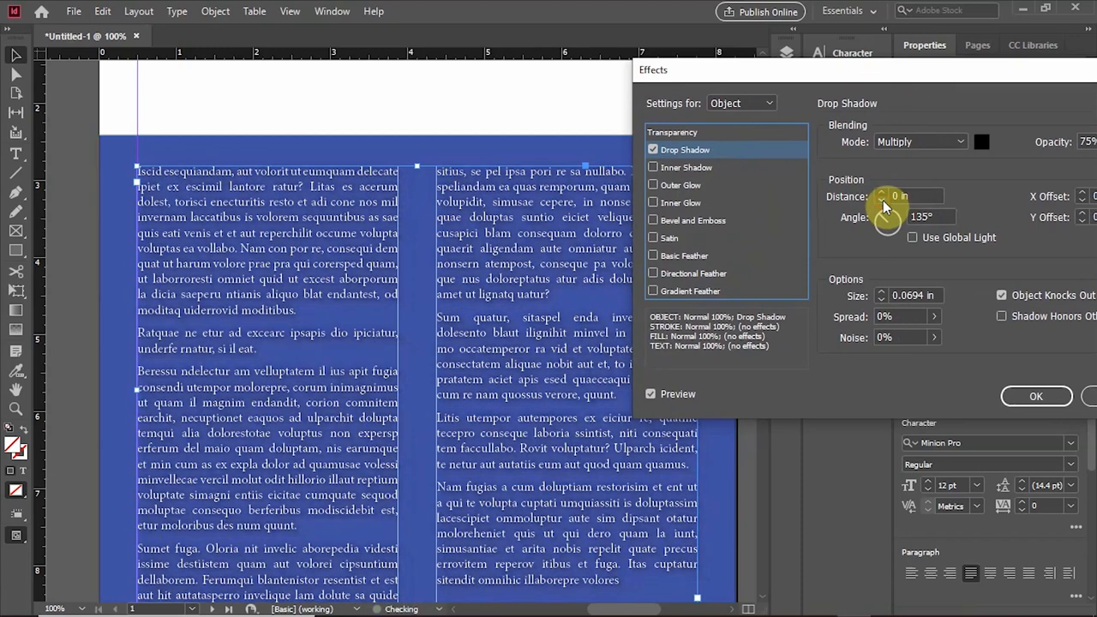
pyautogui.click(881, 192)
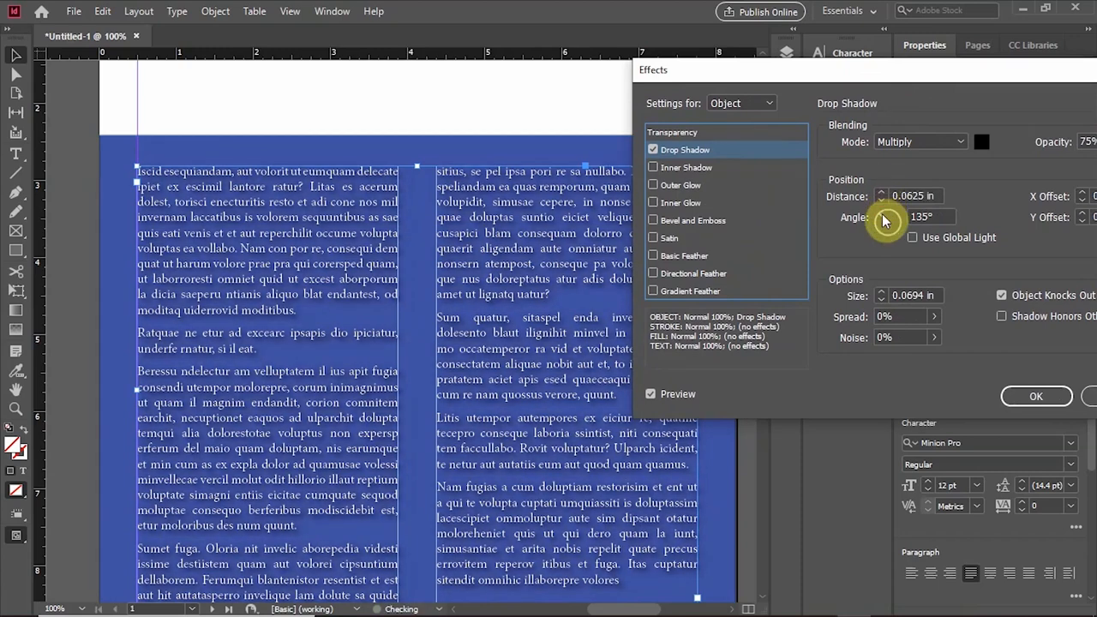
pyautogui.moveTo(884, 215)
pyautogui.mouseDown()
pyautogui.moveTo(903, 215)
pyautogui.moveTo(881, 247)
pyautogui.moveTo(872, 221)
pyautogui.moveTo(895, 218)
pyautogui.mouseUp()
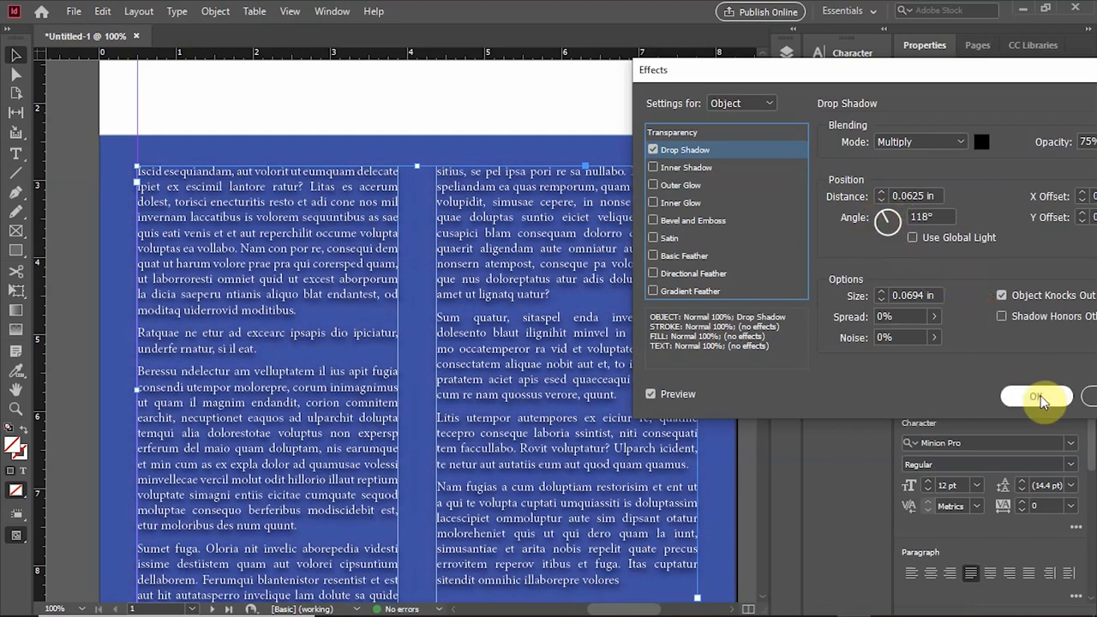
# Lower the drop shadow's opacity to 32%, apply the effect and deselect the text frame.
pyautogui.moveTo(973, 75); pyautogui.dragTo(810, 82)
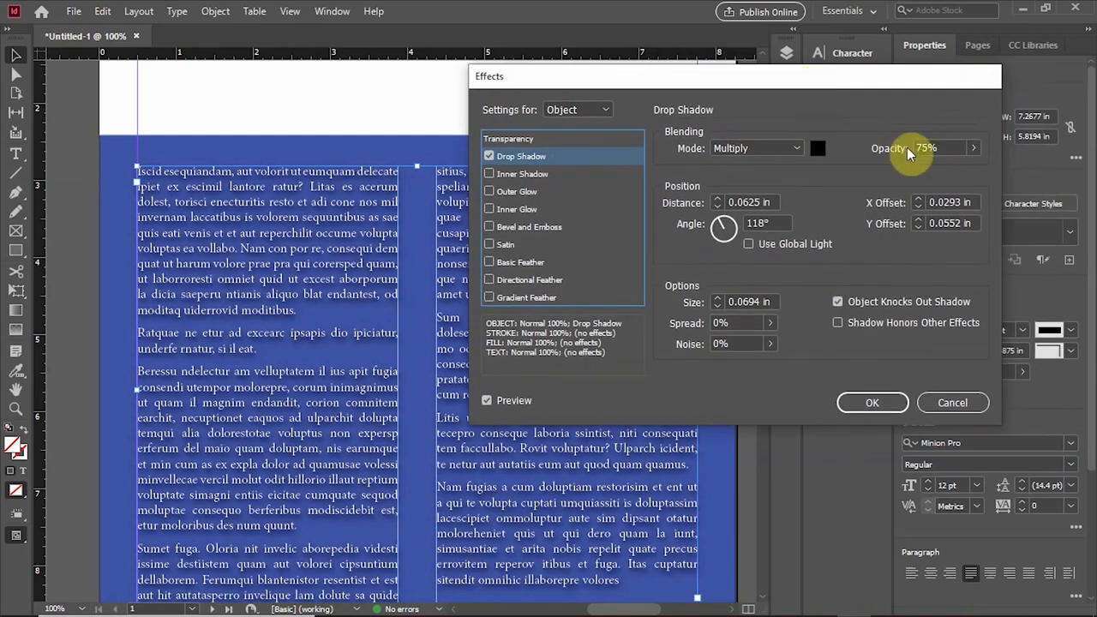
pyautogui.click(974, 149)
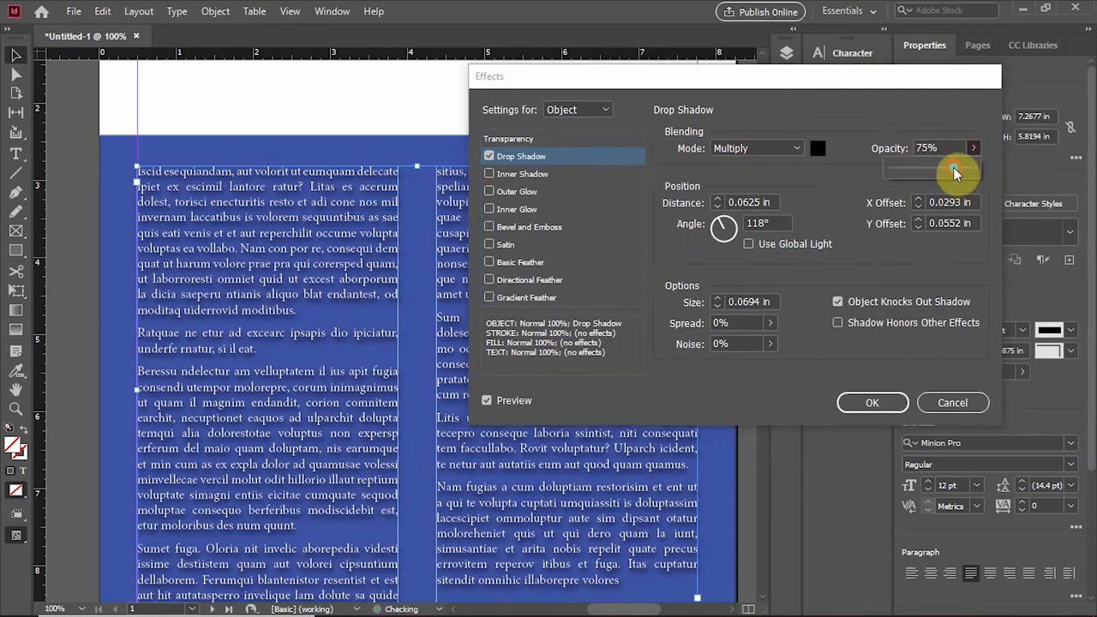
pyautogui.moveTo(934, 172)
pyautogui.mouseDown()
pyautogui.moveTo(918, 173)
pyautogui.moveTo(931, 164)
pyautogui.moveTo(955, 172)
pyautogui.mouseUp()
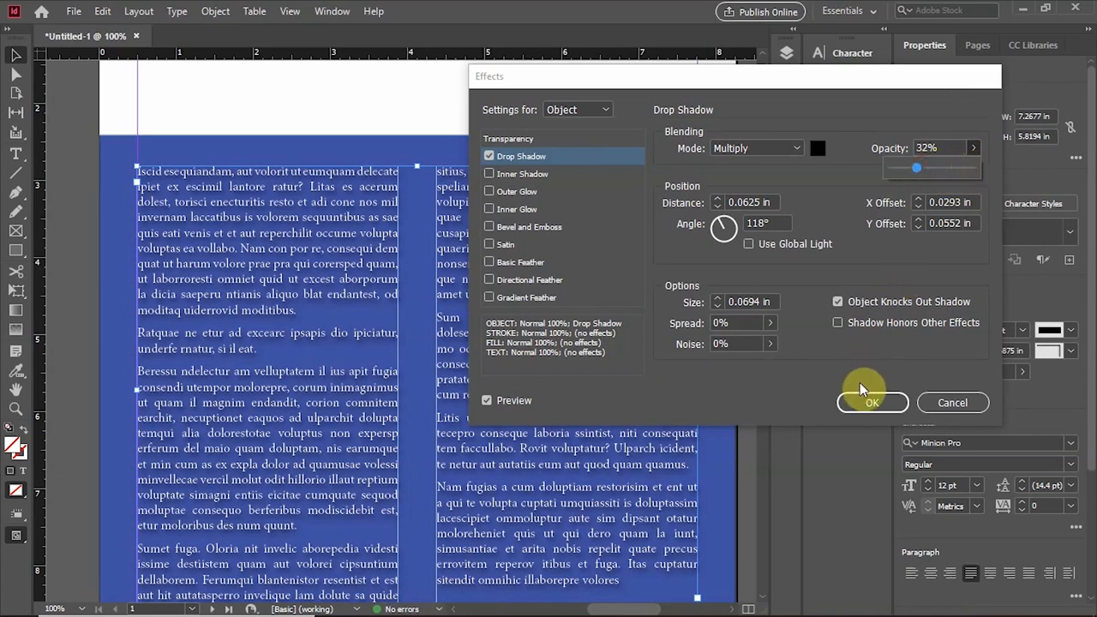
pyautogui.click(876, 404)
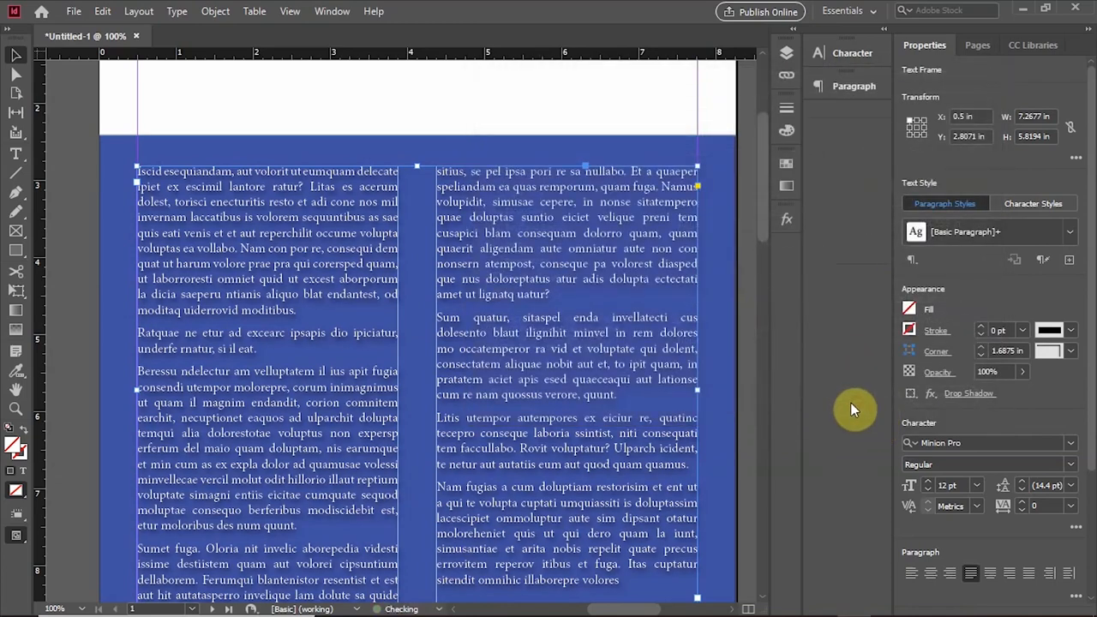
pyautogui.click(600, 115)
# Draw a circle about 2.25 in across over the middle of the two text columns.
pyautogui.keyDown('alt'); pyautogui.scroll(-2, 557, 296); pyautogui.keyUp('alt')
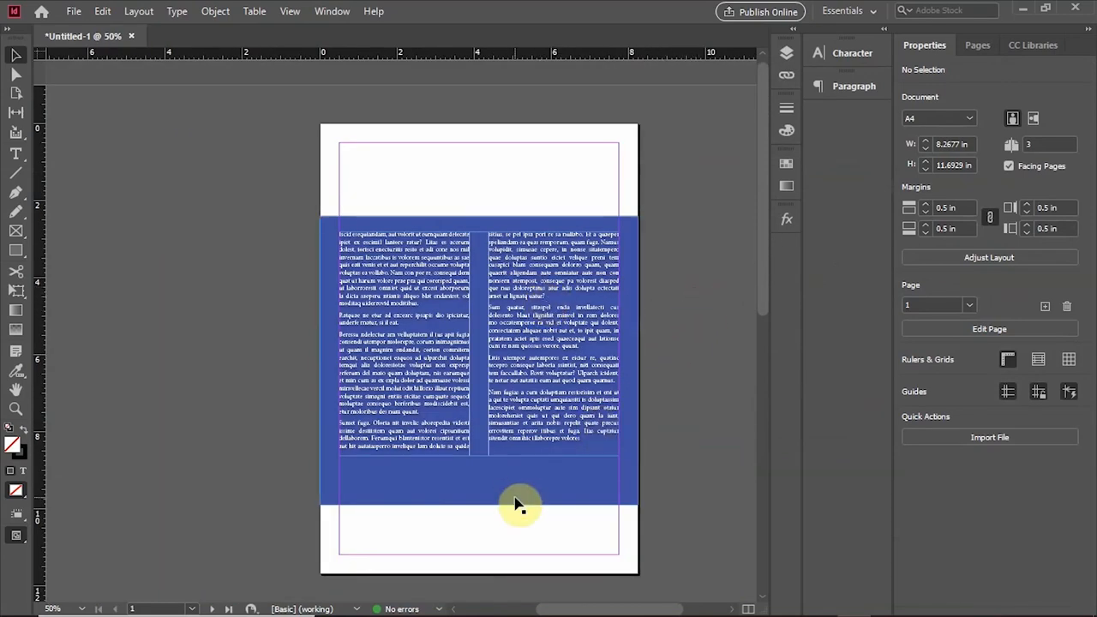
pyautogui.click(520, 500)
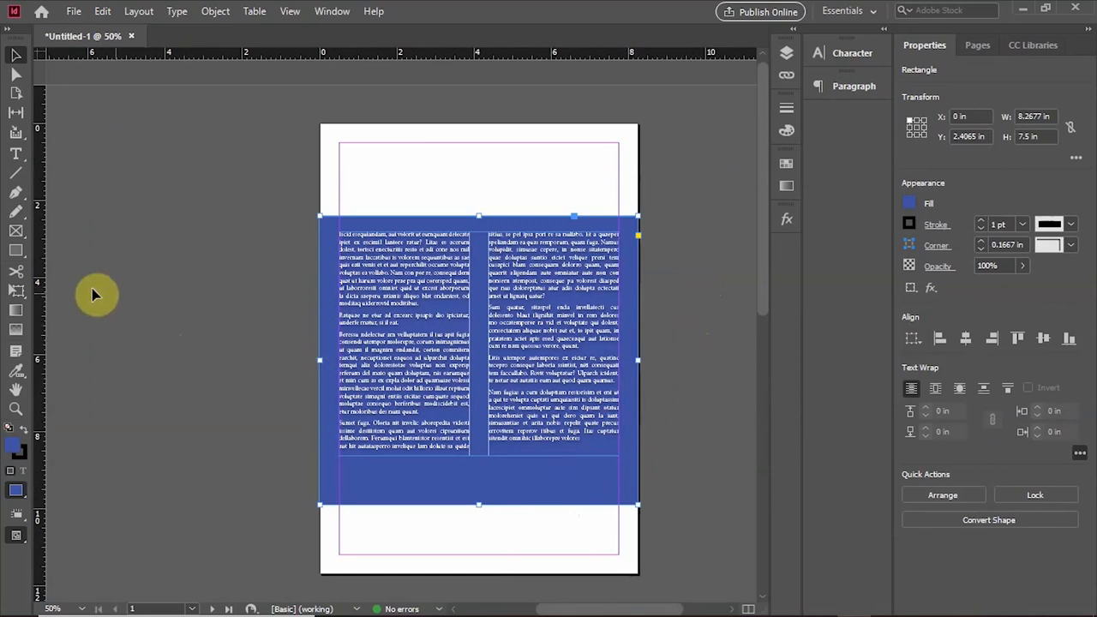
pyautogui.moveTo(15, 251); pyautogui.dragTo(52, 287)
pyautogui.moveTo(471, 263); pyautogui.dragTo(514, 342)
pyautogui.click(15, 57)
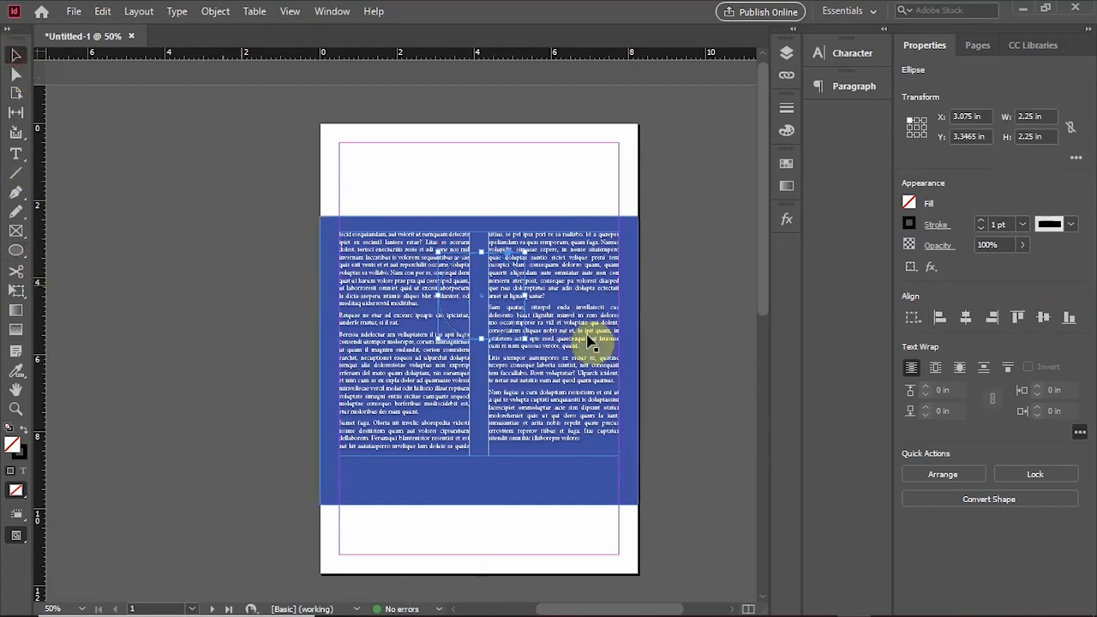
# Fill the circle with a dark yellow of about C 8, M 0, Y 100, K 17 from the color spectrum.
pyautogui.click(910, 201)
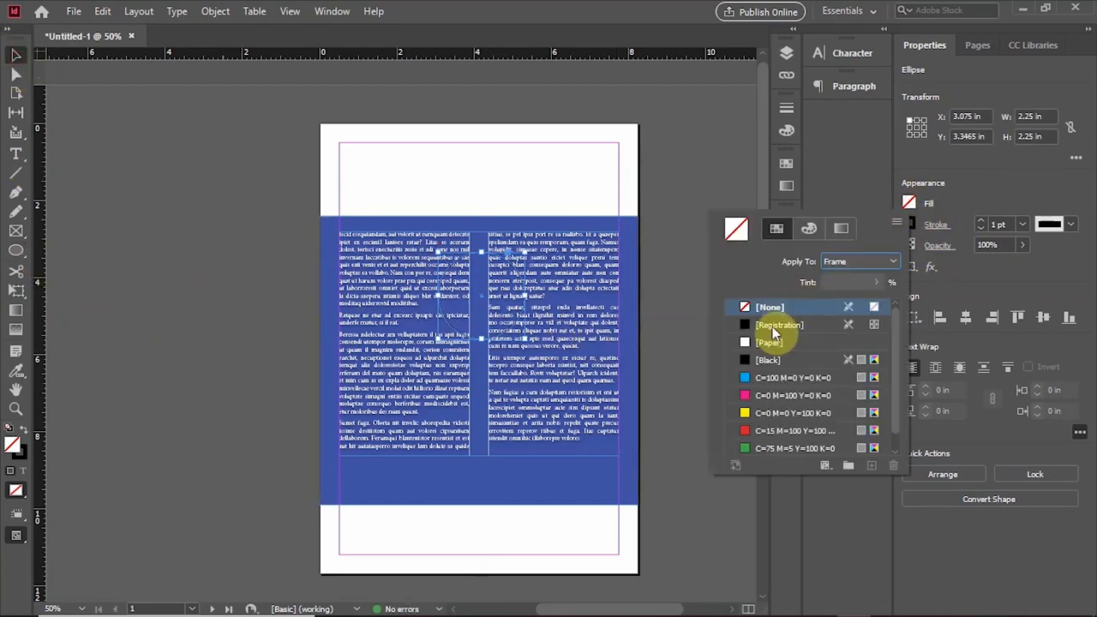
pyautogui.scroll(-1, 891, 335)
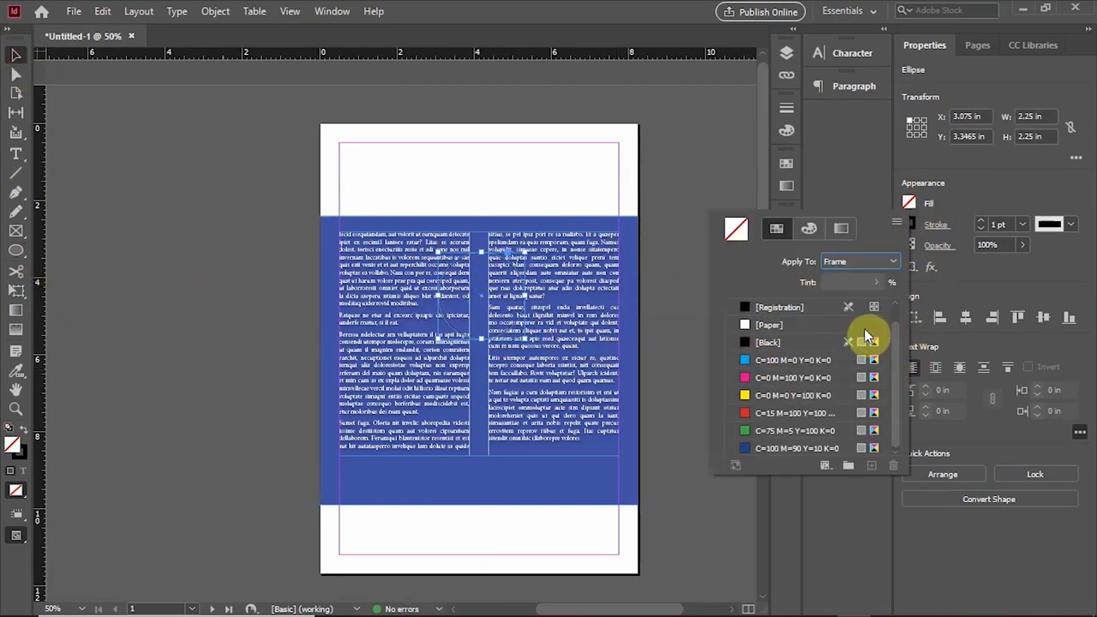
pyautogui.click(809, 228)
pyautogui.click(838, 230)
pyautogui.click(809, 228)
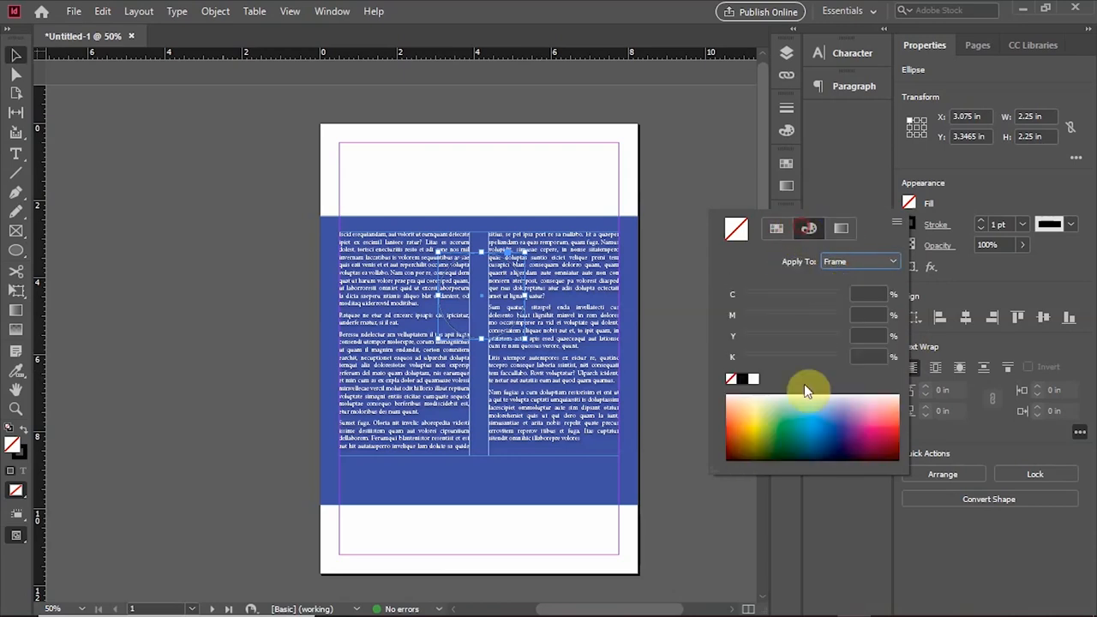
pyautogui.click(789, 427)
pyautogui.moveTo(788, 427); pyautogui.dragTo(760, 427)
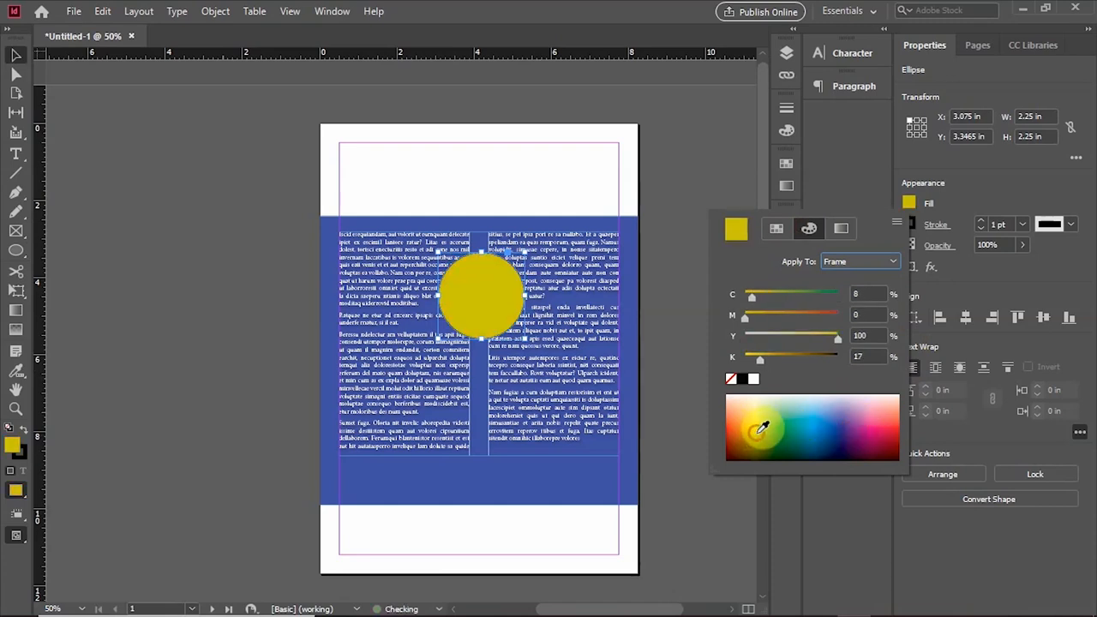
# Select the yellow circle and set its stroke weight to 0 pt.
pyautogui.click(15, 54)
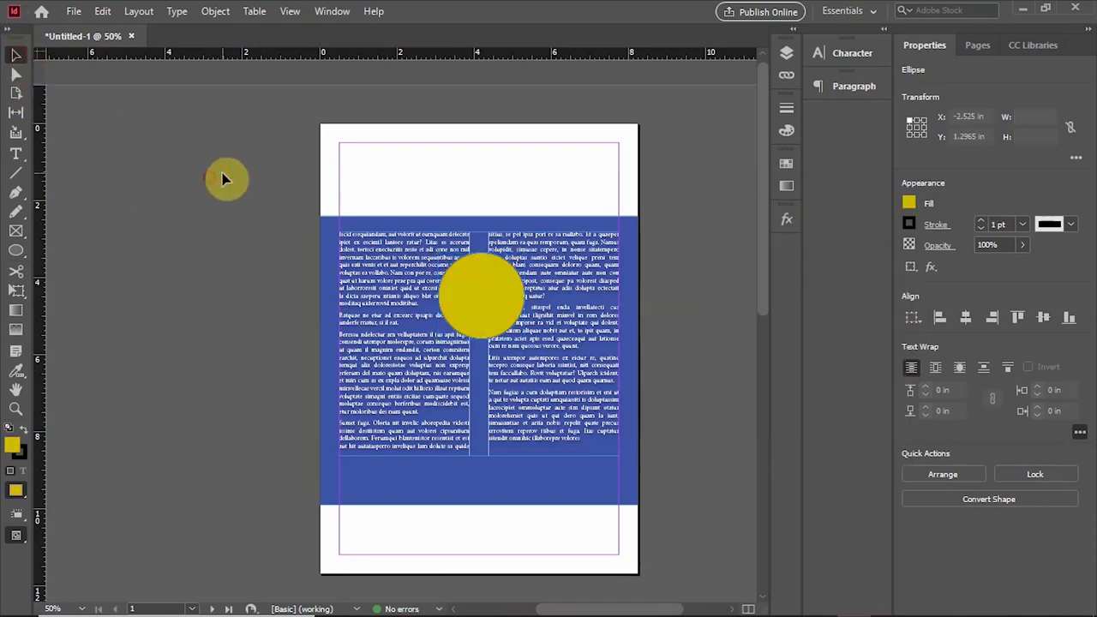
pyautogui.click(226, 179)
pyautogui.click(503, 312)
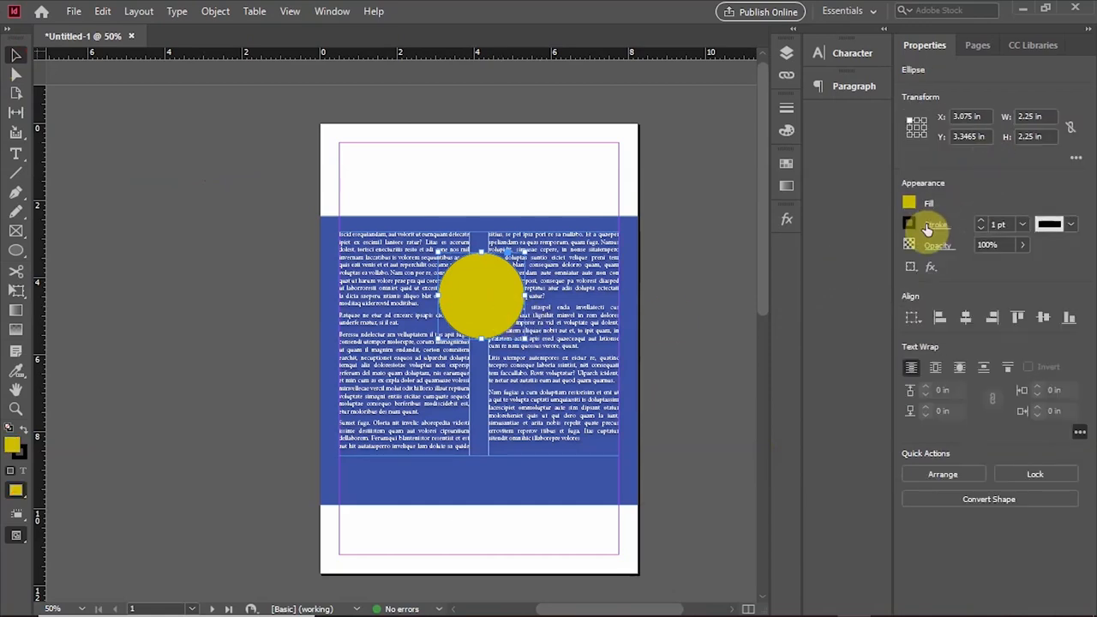
pyautogui.click(1024, 225)
pyautogui.click(1020, 239)
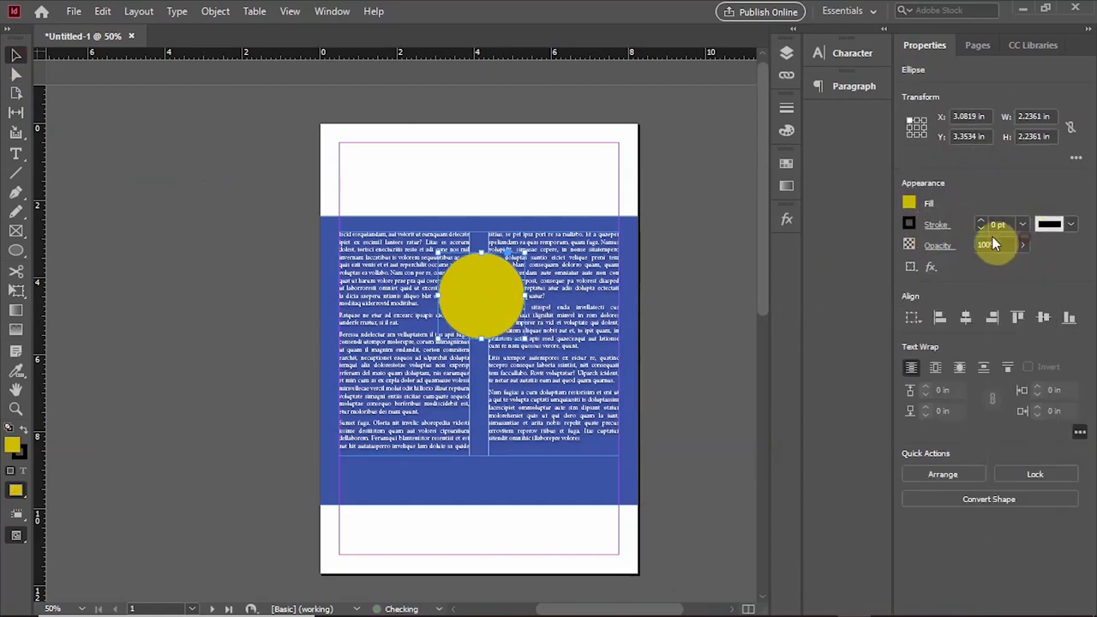
# Move the circle to about X 3.02 in, Y 4.17 in and wrap the text around its bounding box.
pyautogui.click(480, 318)
pyautogui.click(482, 330)
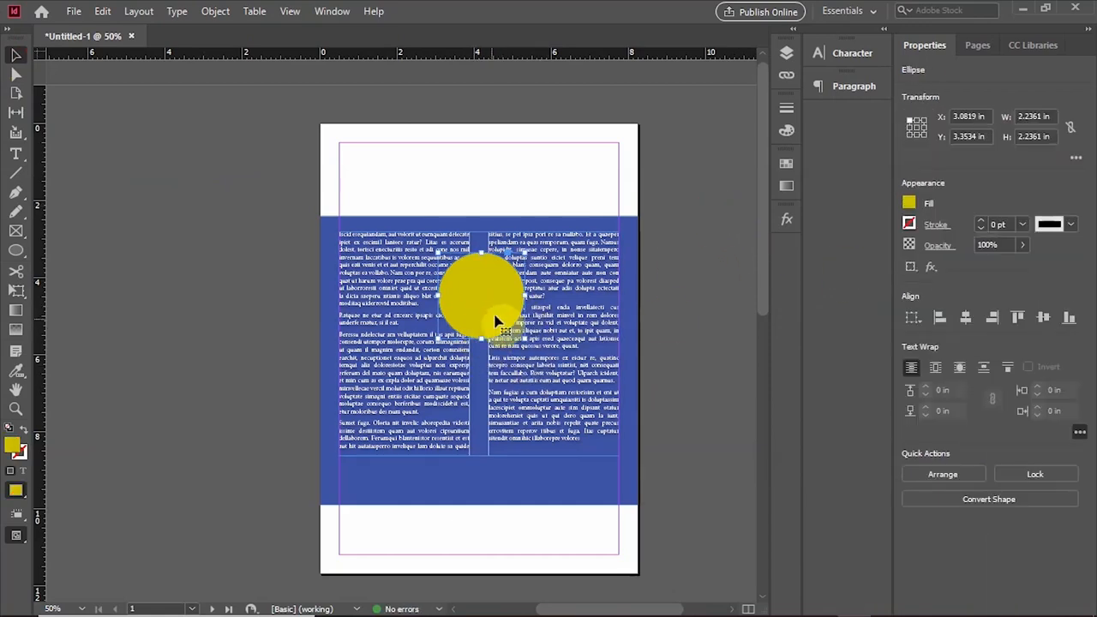
pyautogui.moveTo(492, 311); pyautogui.dragTo(492, 334)
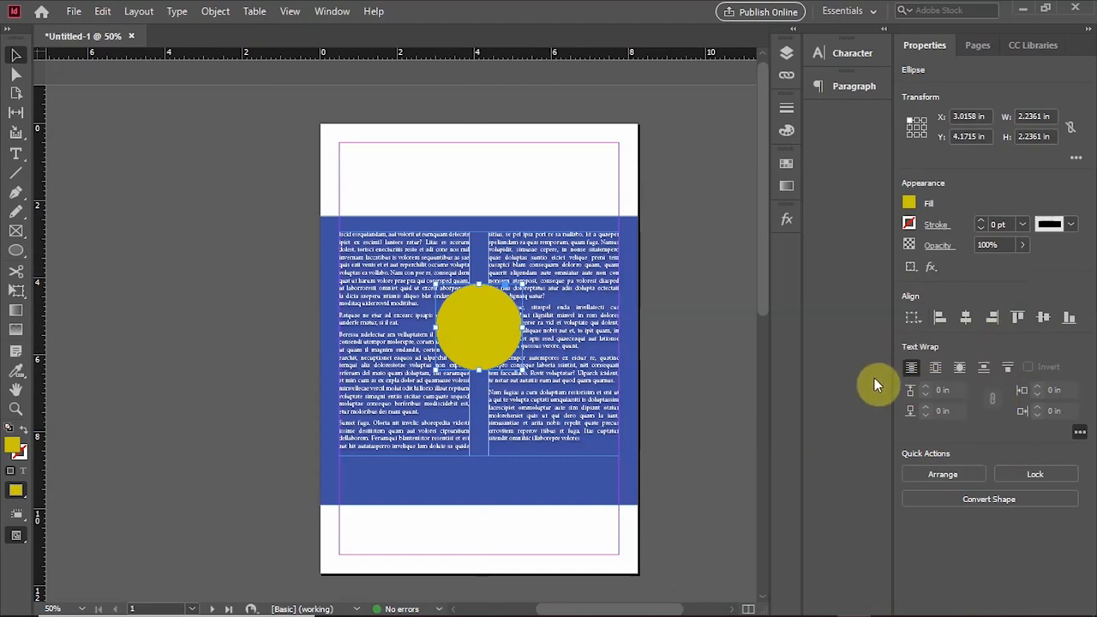
pyautogui.click(937, 371)
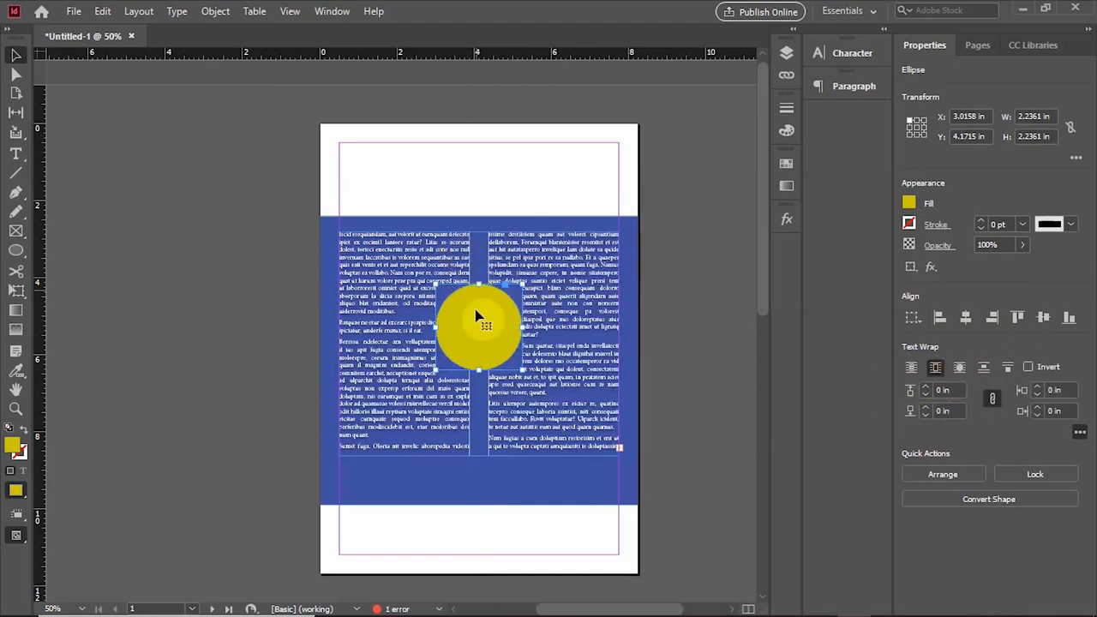
# Wrap the text around the circle's object shape with a 0.125 in offset.
pyautogui.scroll(2, 514, 317)
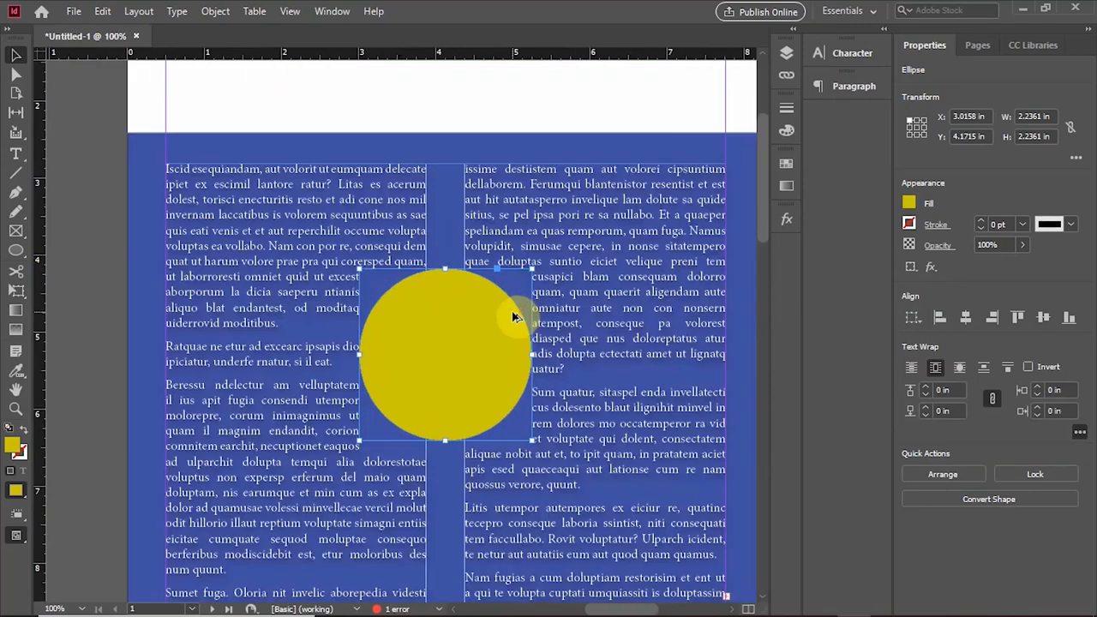
pyautogui.click(962, 371)
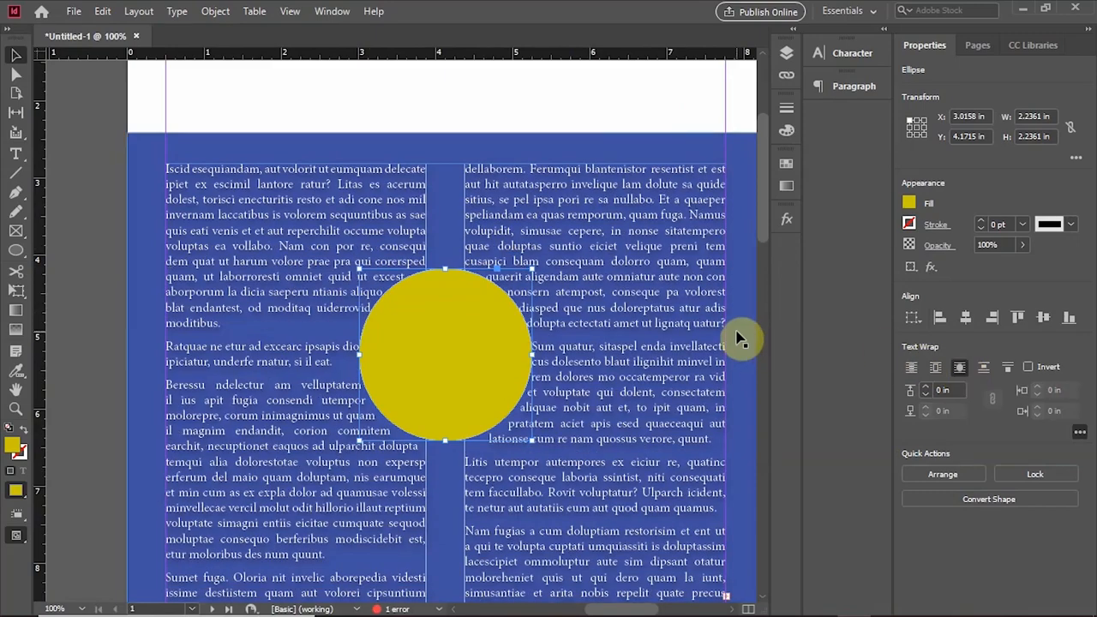
pyautogui.scroll(2, 516, 322)
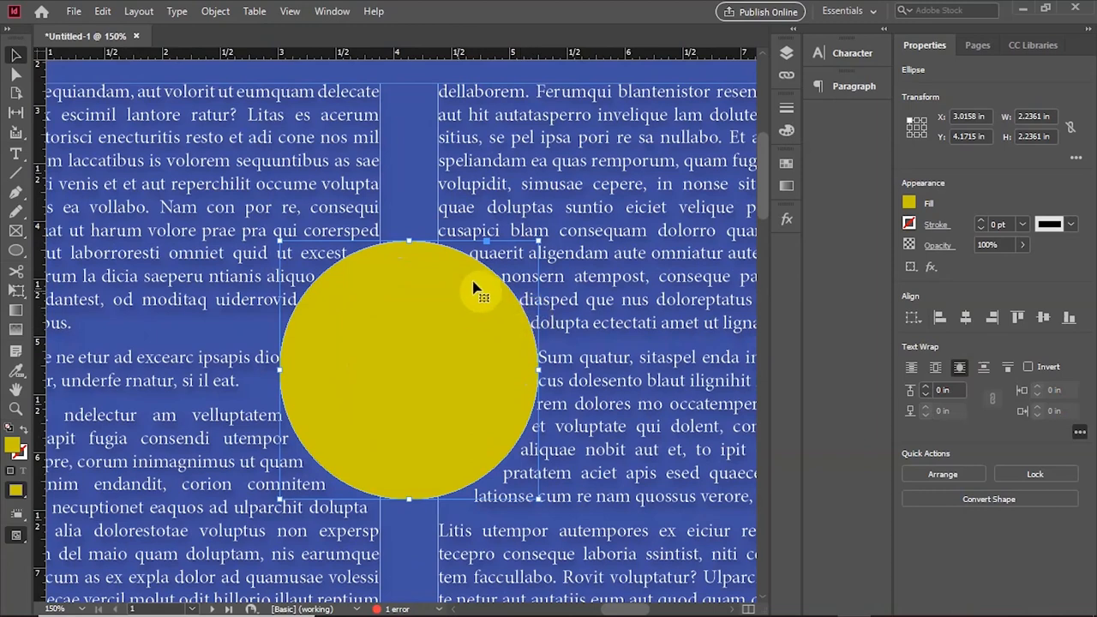
pyautogui.click(928, 386)
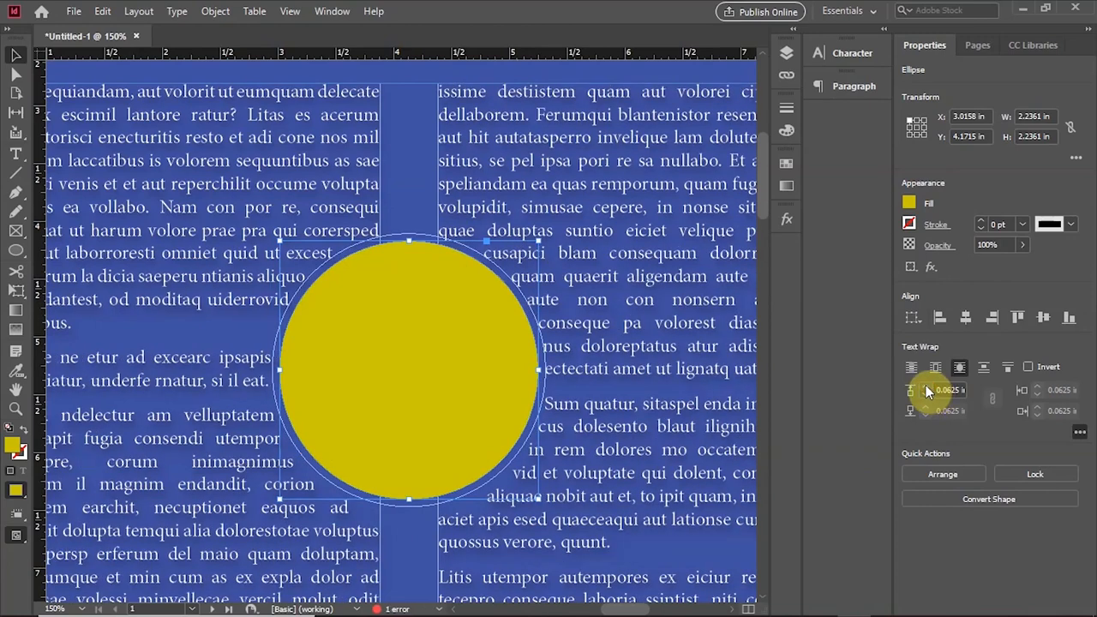
pyautogui.click(926, 387)
pyautogui.hotkey('ctrl', '-')
pyautogui.hotkey('ctrl', '-')
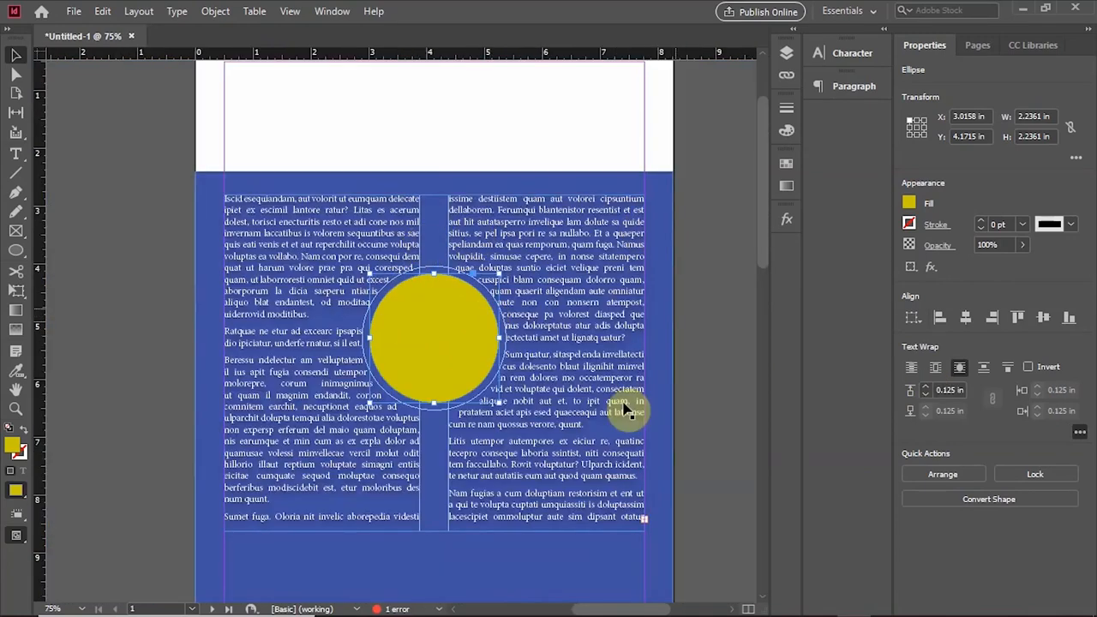
# Set the circle's text wrap to Jump Object, comparing it with Jump to Next Column.
pyautogui.click(985, 370)
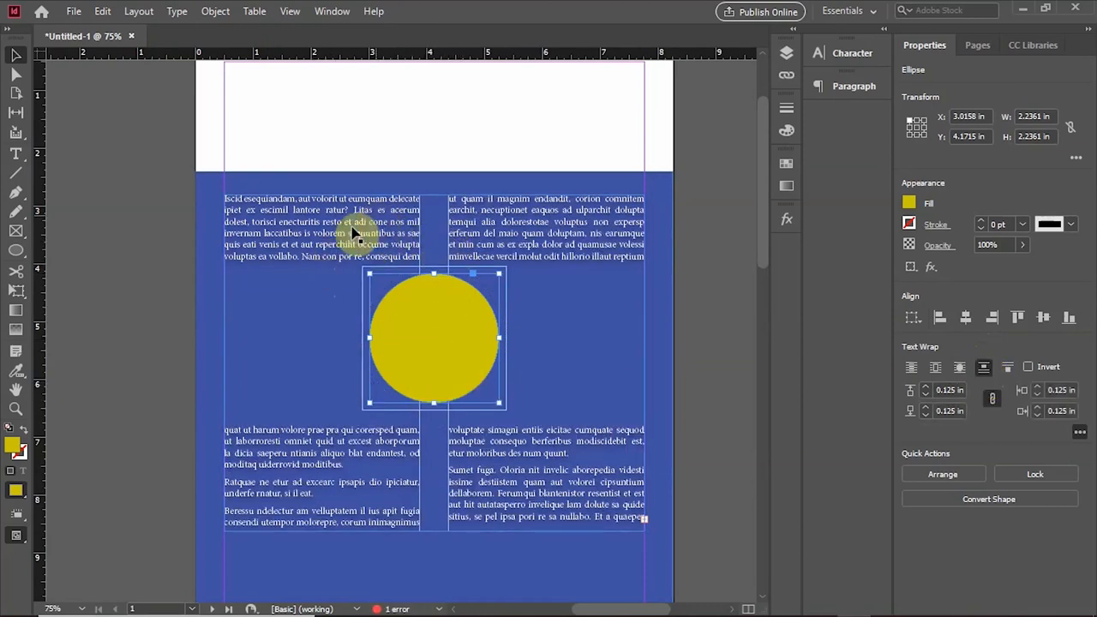
pyautogui.click(1008, 368)
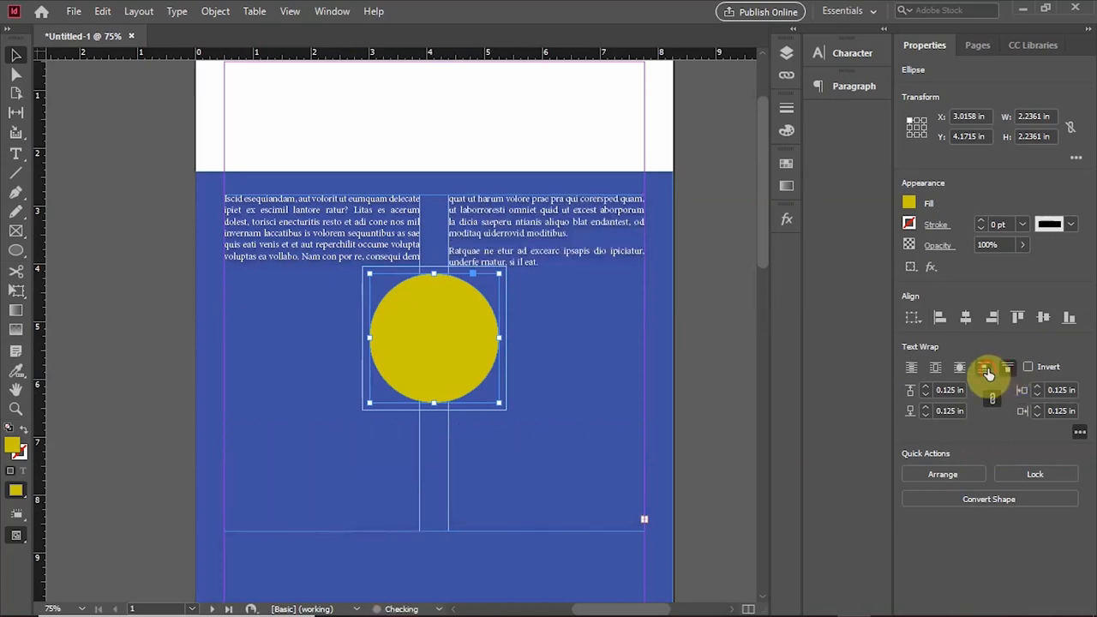
pyautogui.click(986, 369)
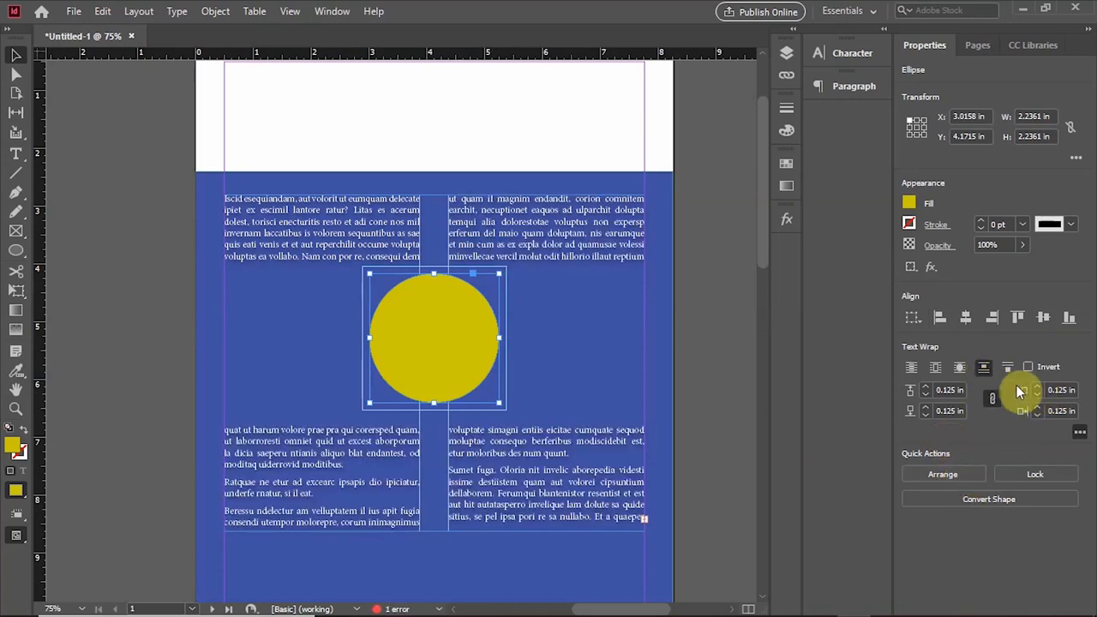